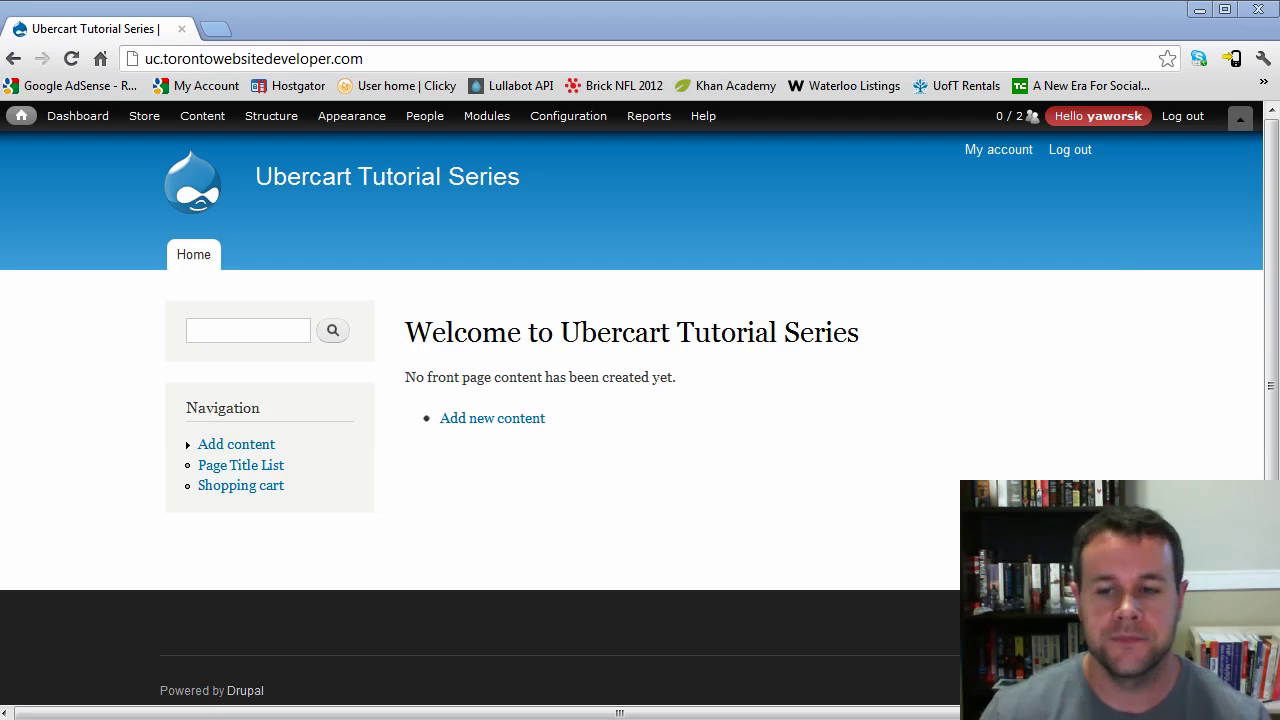
- View the store address: 1 main street, Hollywood, California, United States, 90210
mouse_move(150, 122)
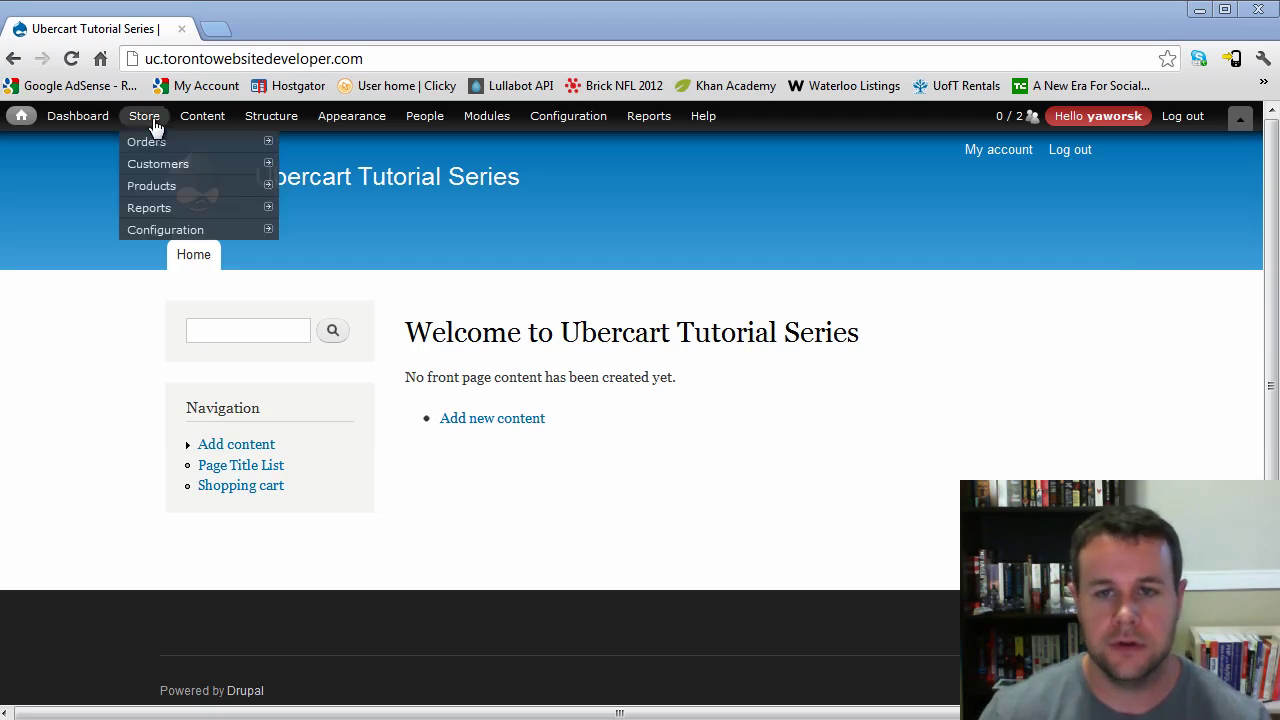
mouse_move(200, 229)
left_click(309, 238)
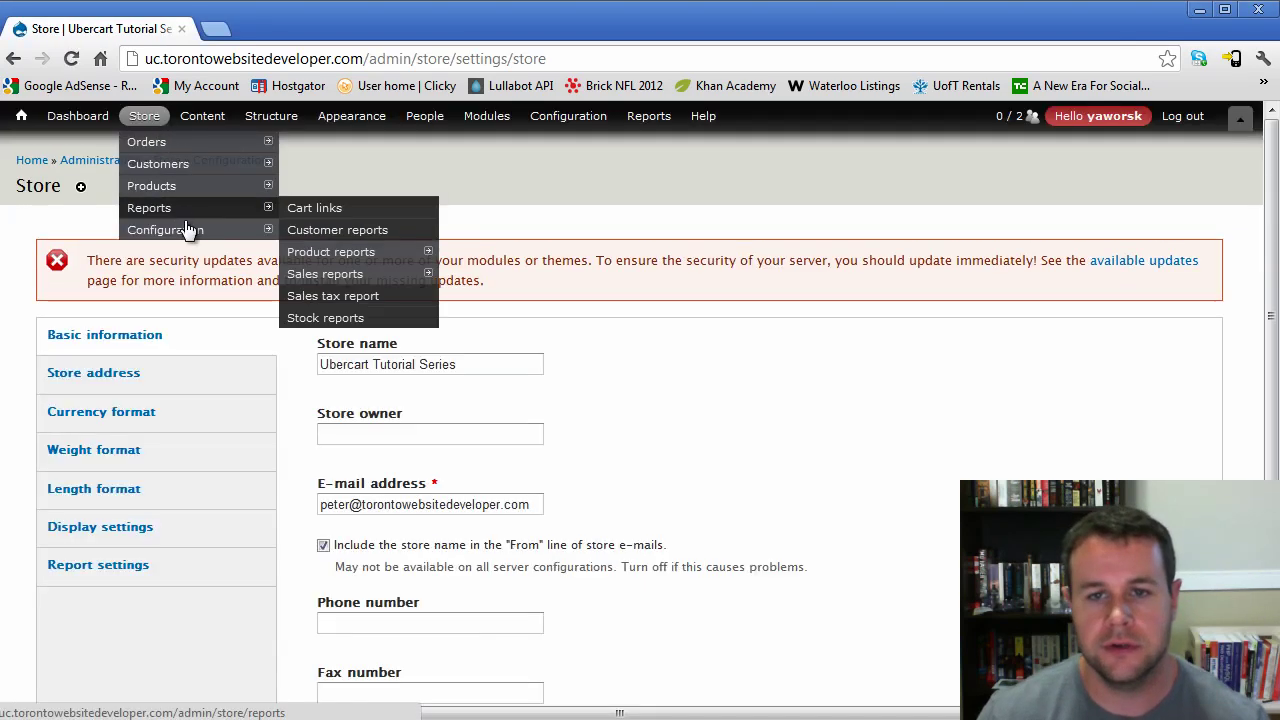
left_click(117, 385)
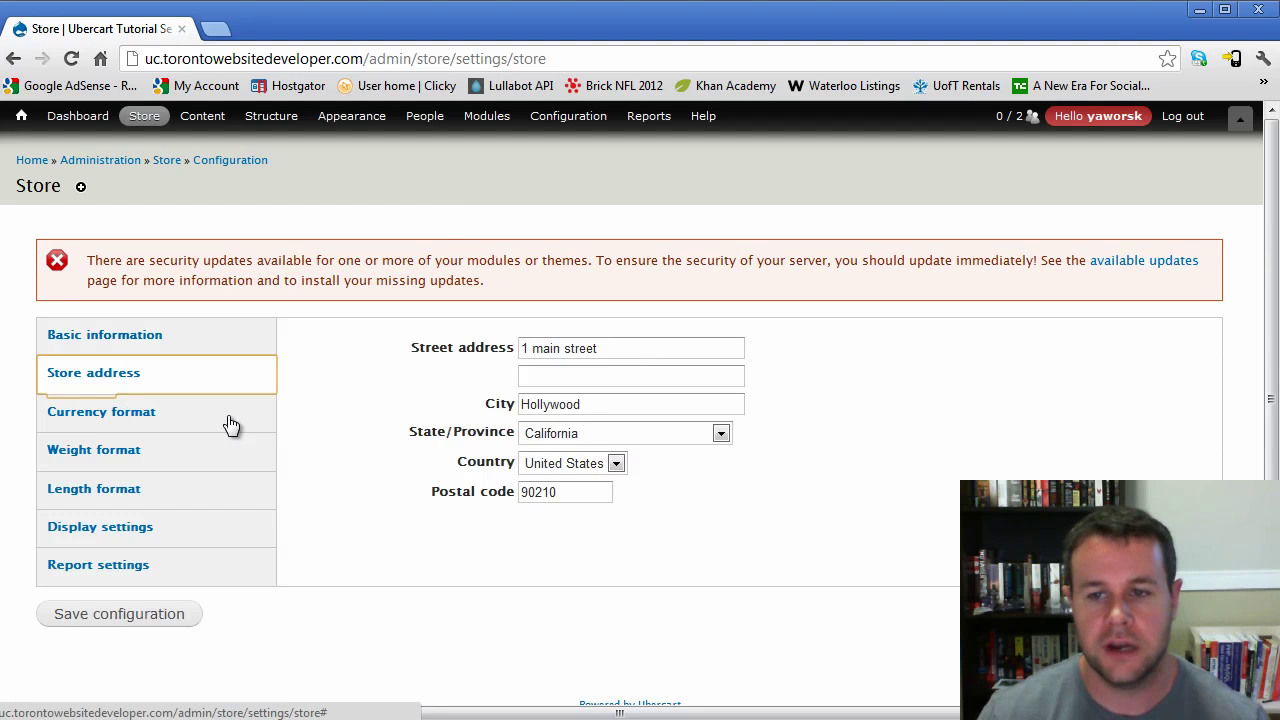
left_click_drag(634, 348, 521, 348)
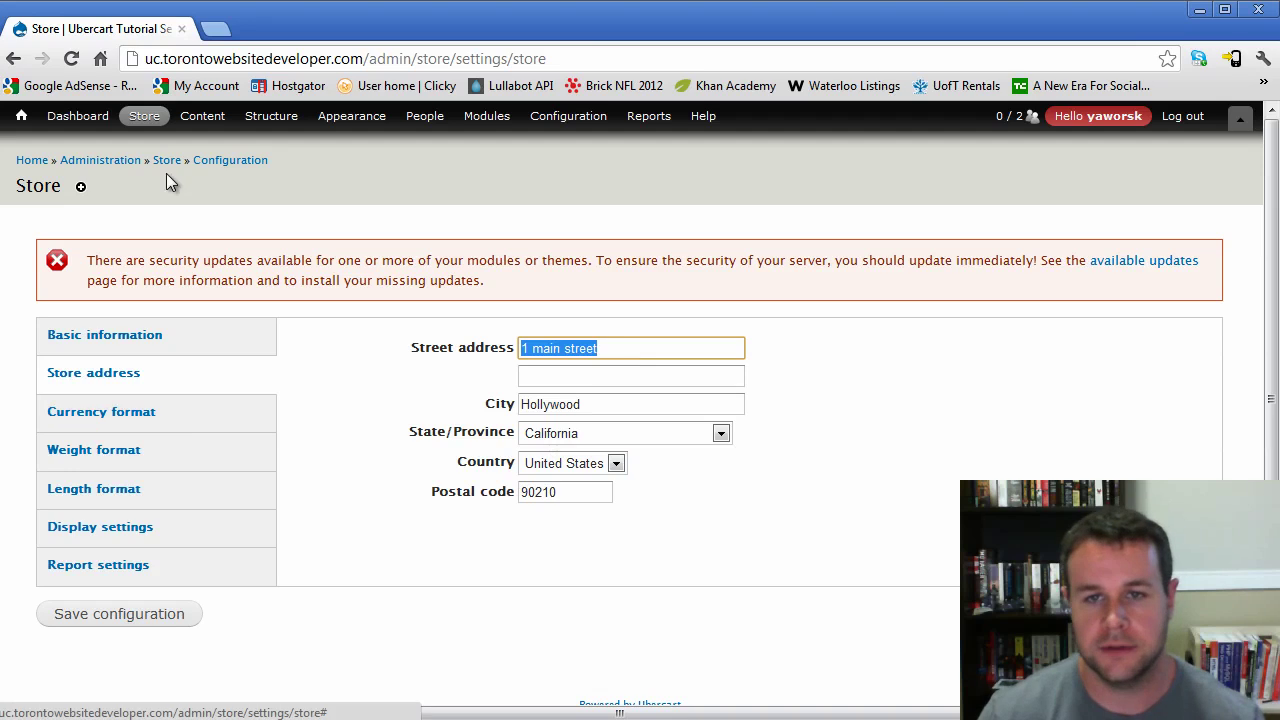
mouse_move(148, 118)
mouse_move(200, 230)
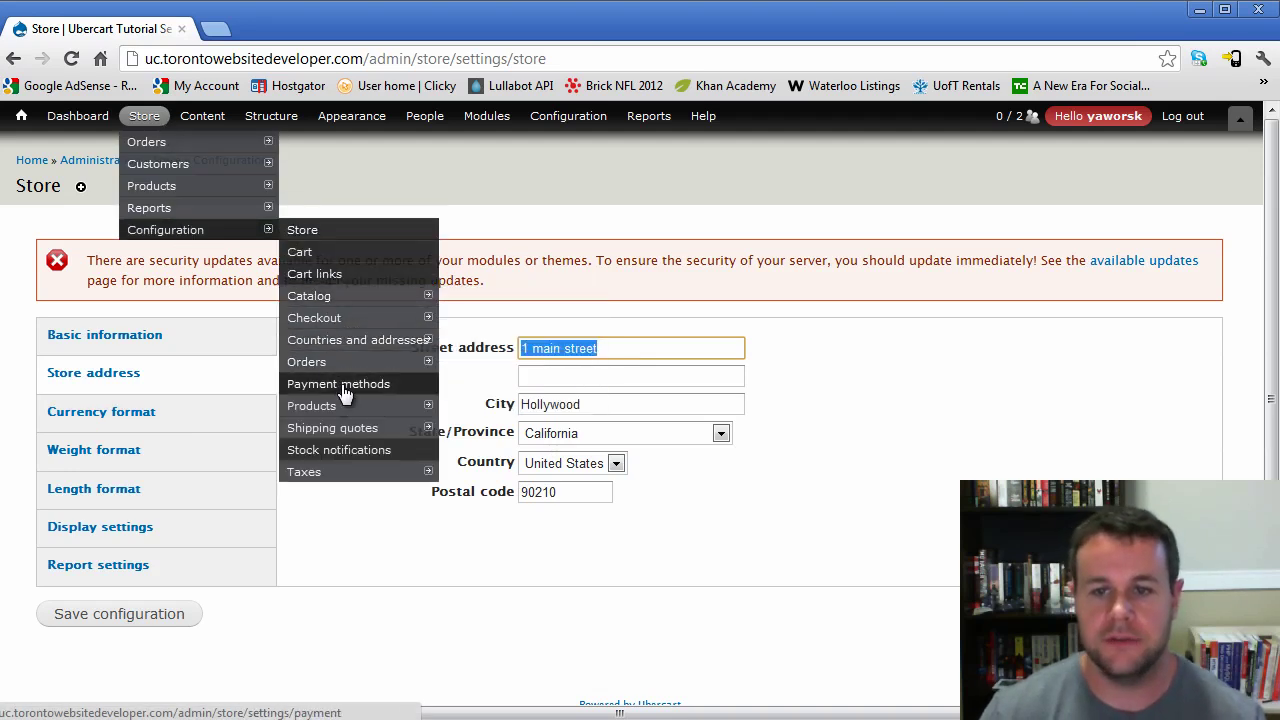
mouse_move(342, 430)
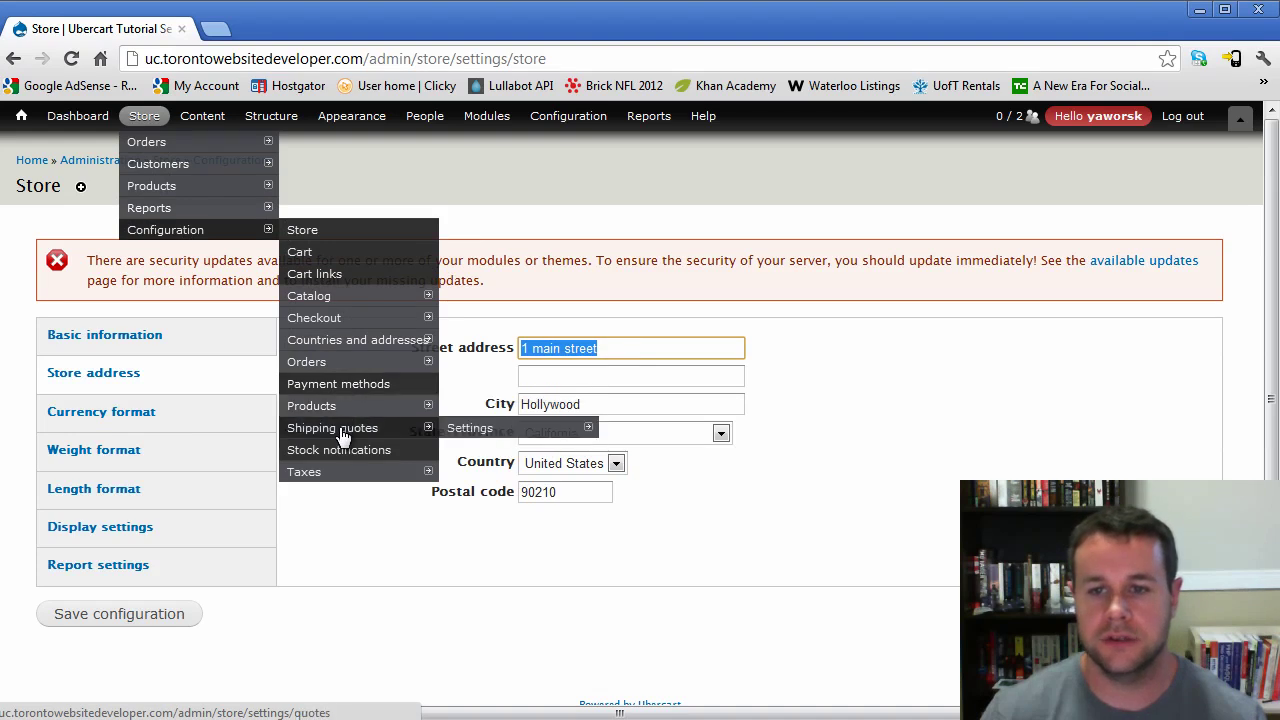
- Turn off the shipping quote Display debug information option
left_click(463, 431)
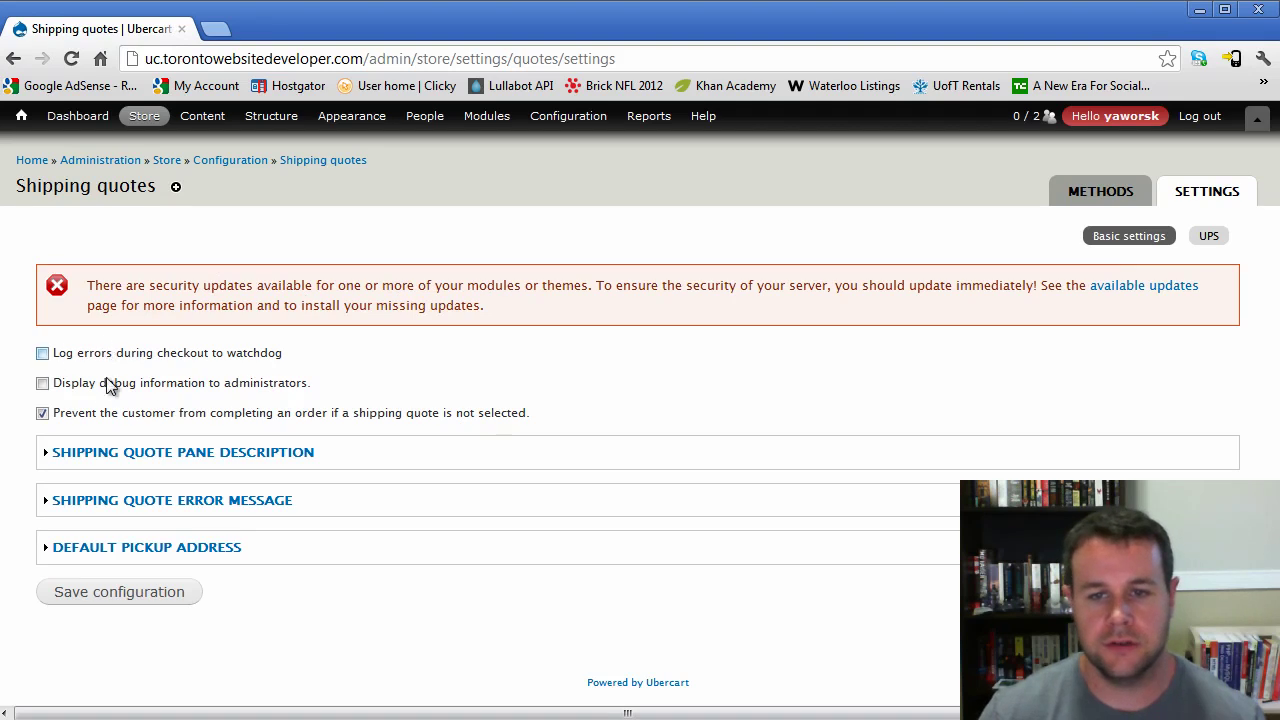
left_click(234, 382)
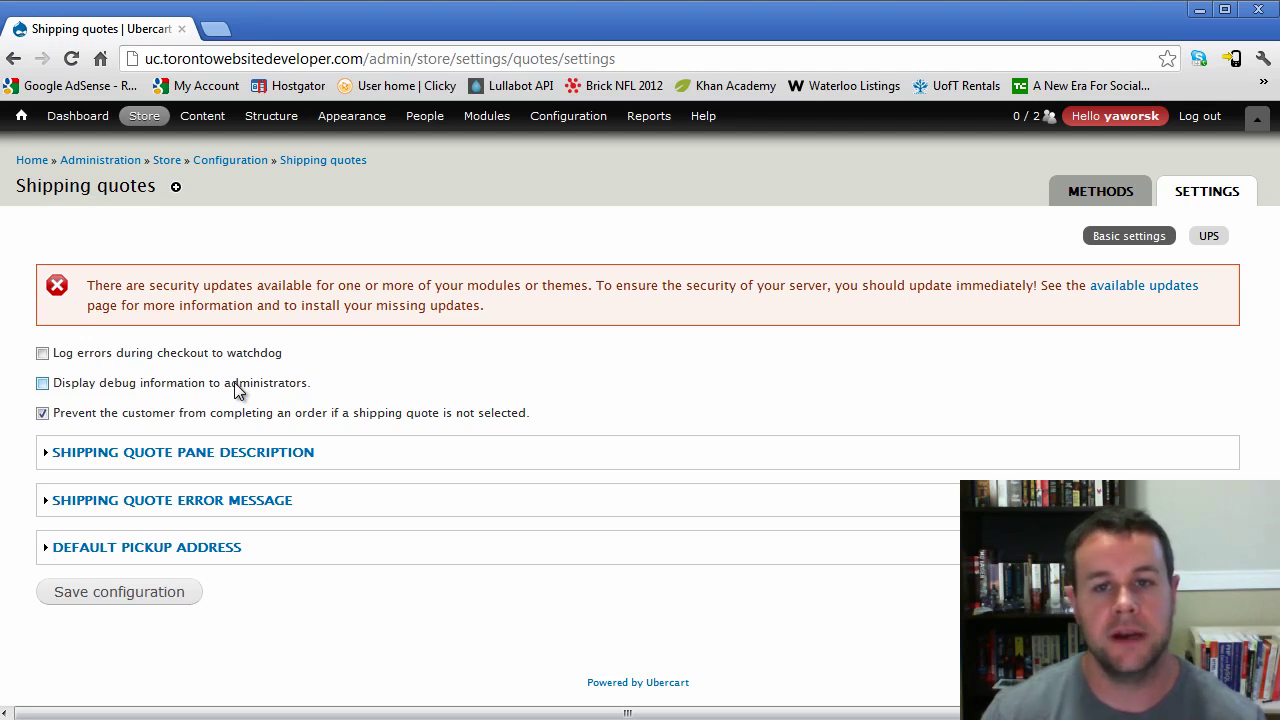
left_click(234, 382)
left_click(234, 382)
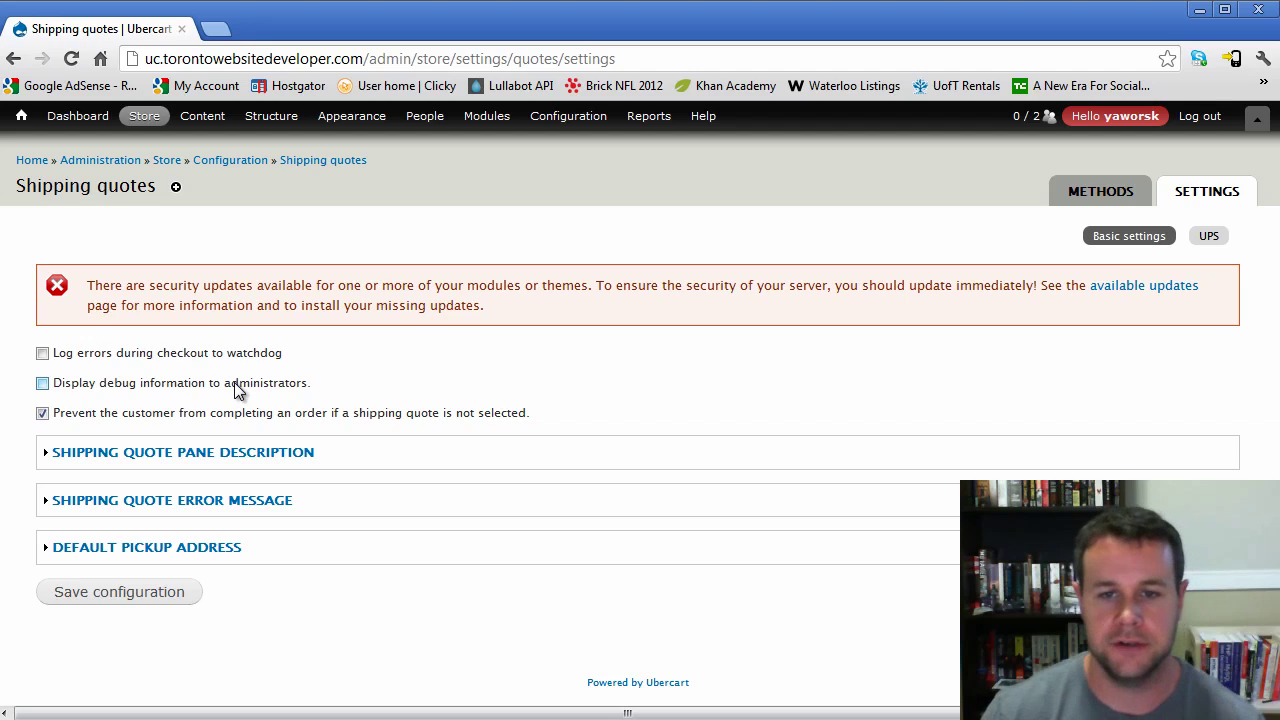
- Review the default pickup address fields, then go to the UPS shipping quote settings
left_click(205, 550)
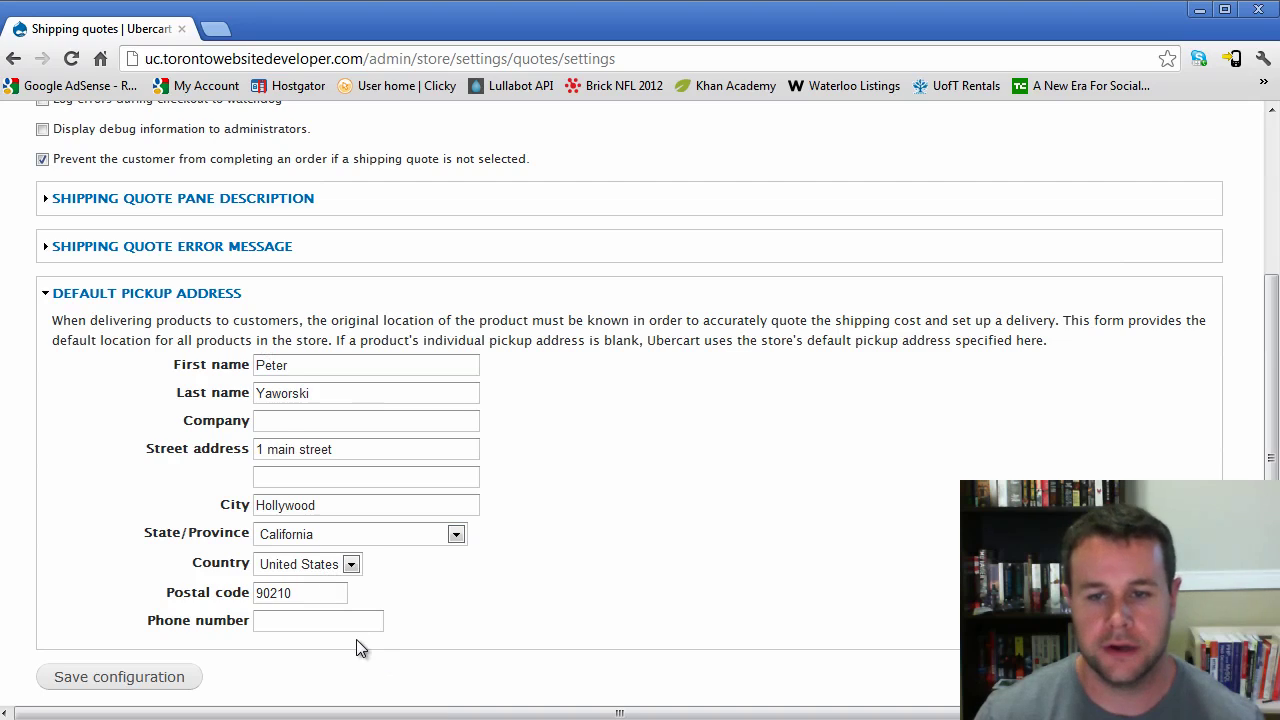
triple_click(357, 448)
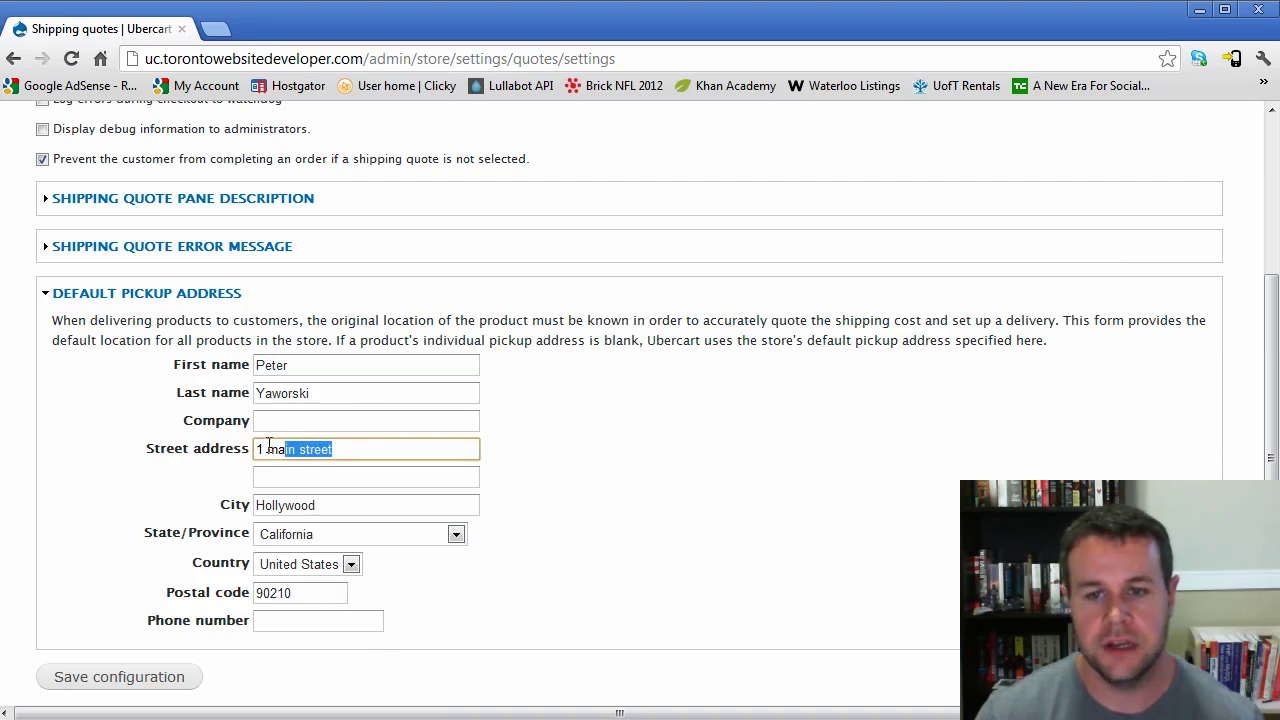
left_click(372, 455)
left_click(590, 445)
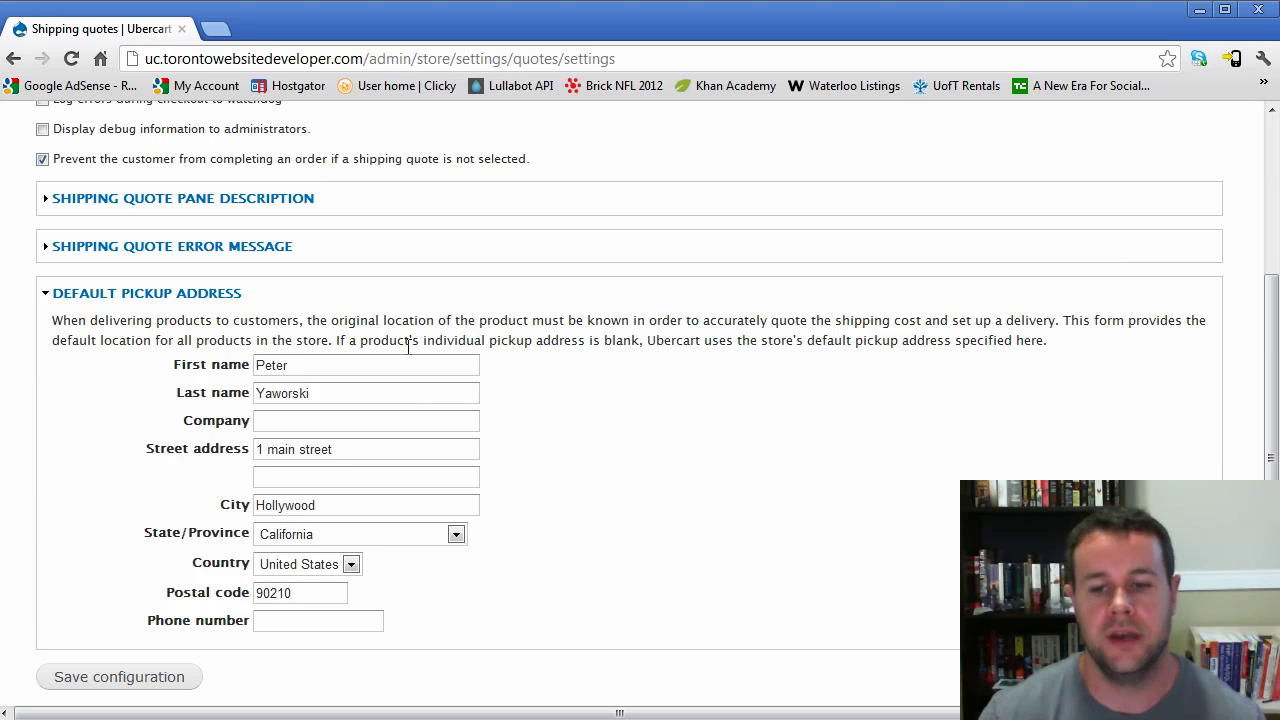
scroll(648, 602, "up", 3)
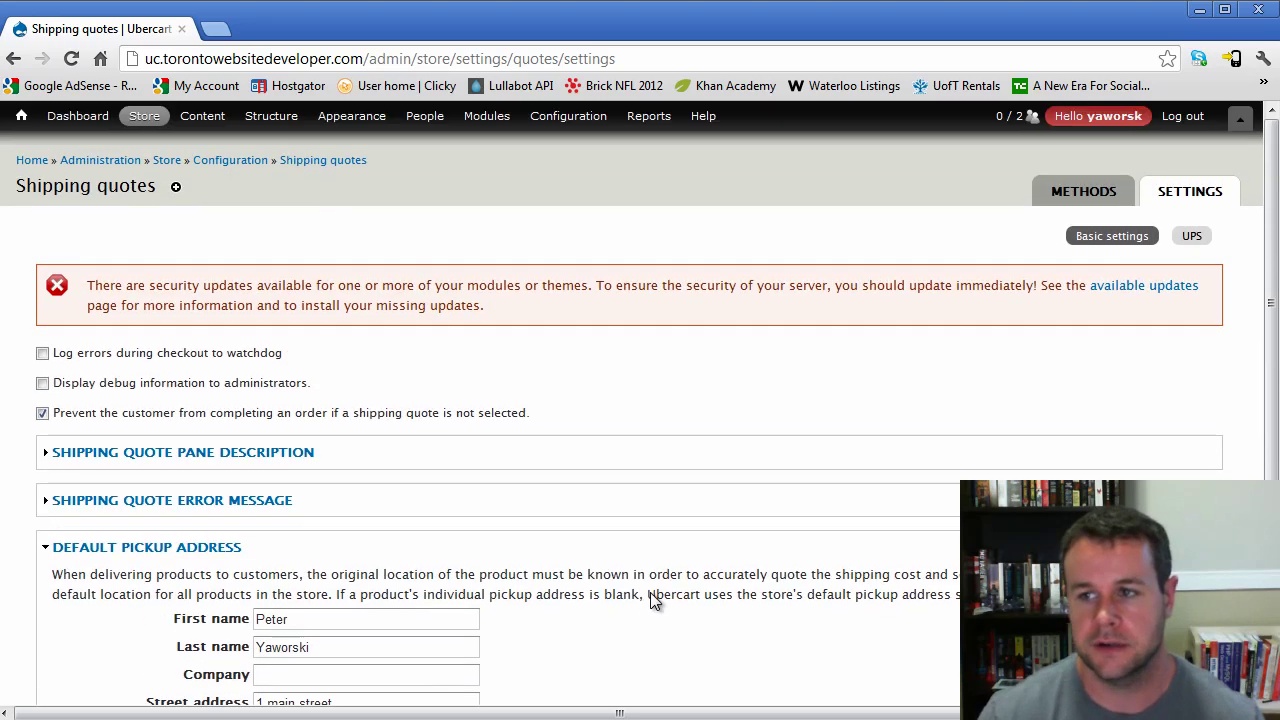
left_click(1190, 240)
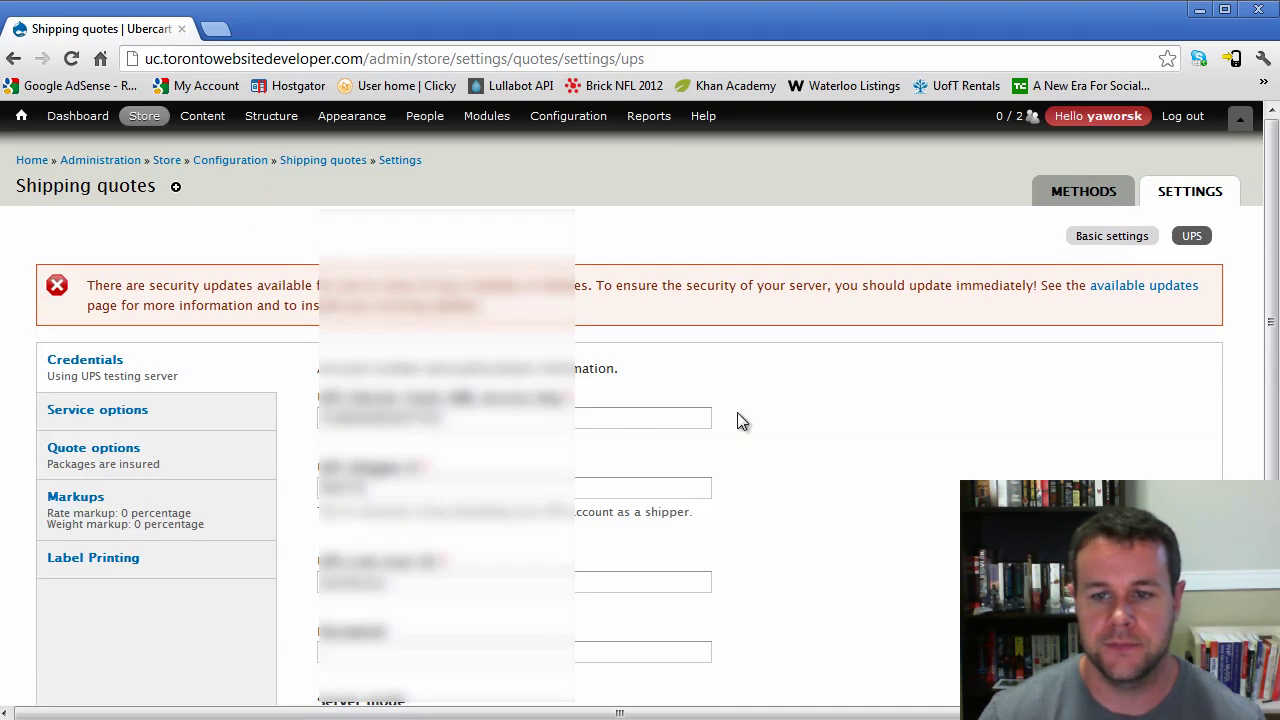
- Leave UPS server mode on Testing and confirm UPS Ground is the only enabled service
scroll(720, 460, "down", 1)
scroll(720, 468, "down", 1)
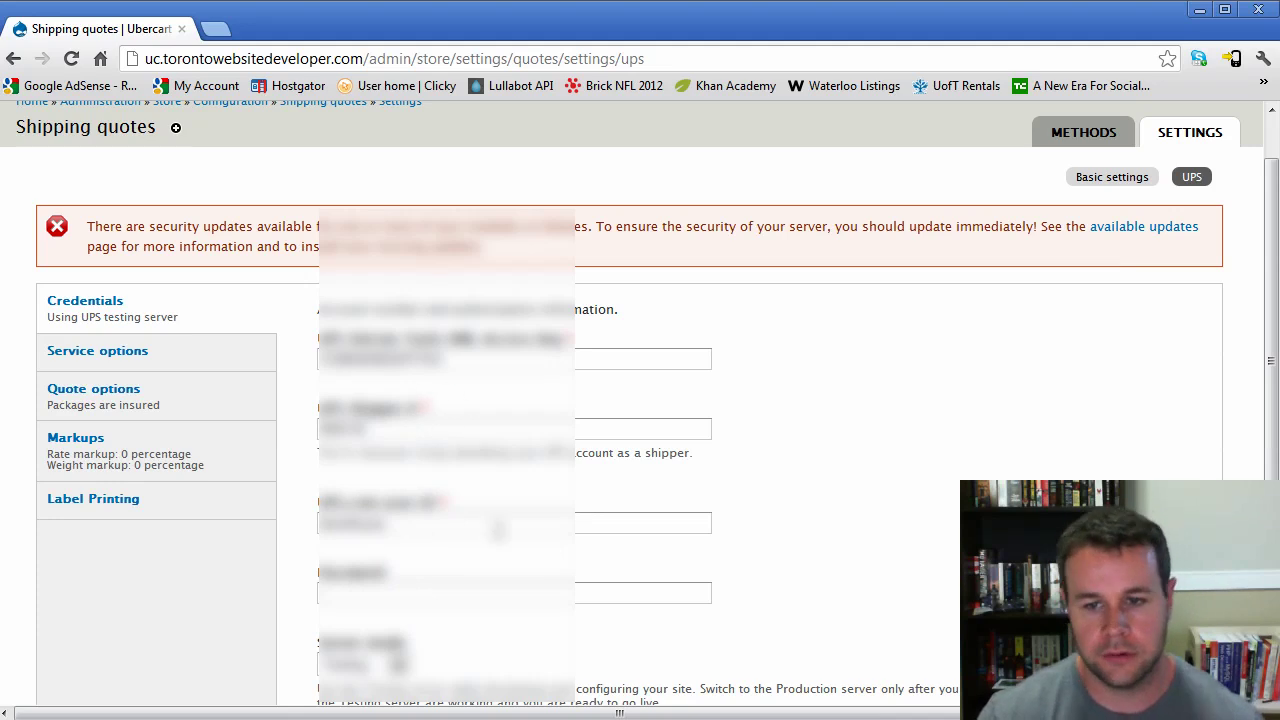
scroll(505, 600, "down", 1)
scroll(502, 600, "down", 1)
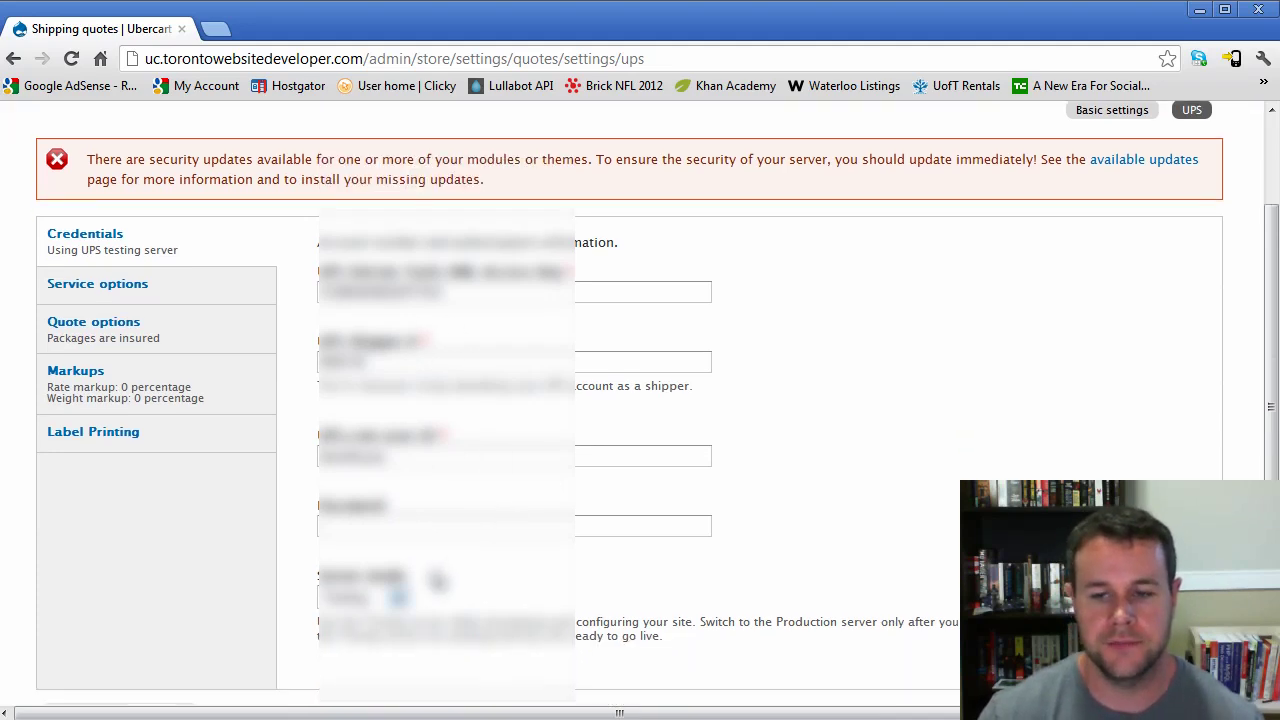
left_click(400, 567)
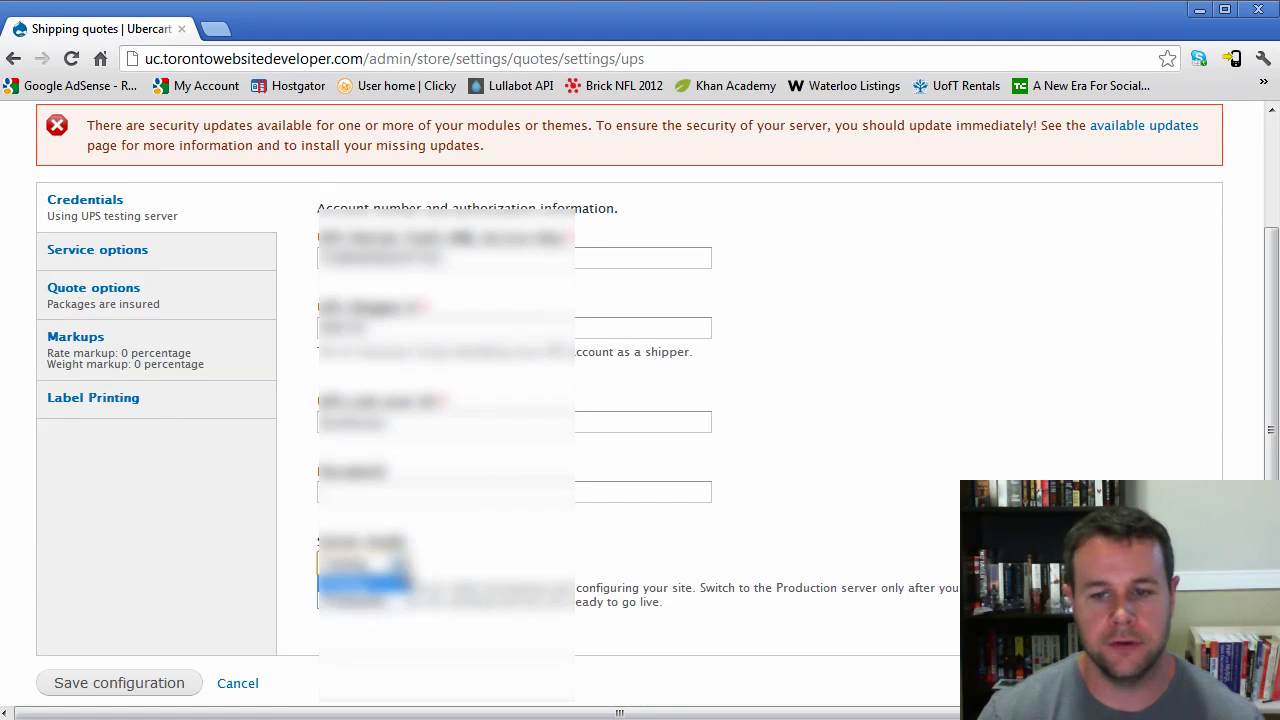
left_click(370, 583)
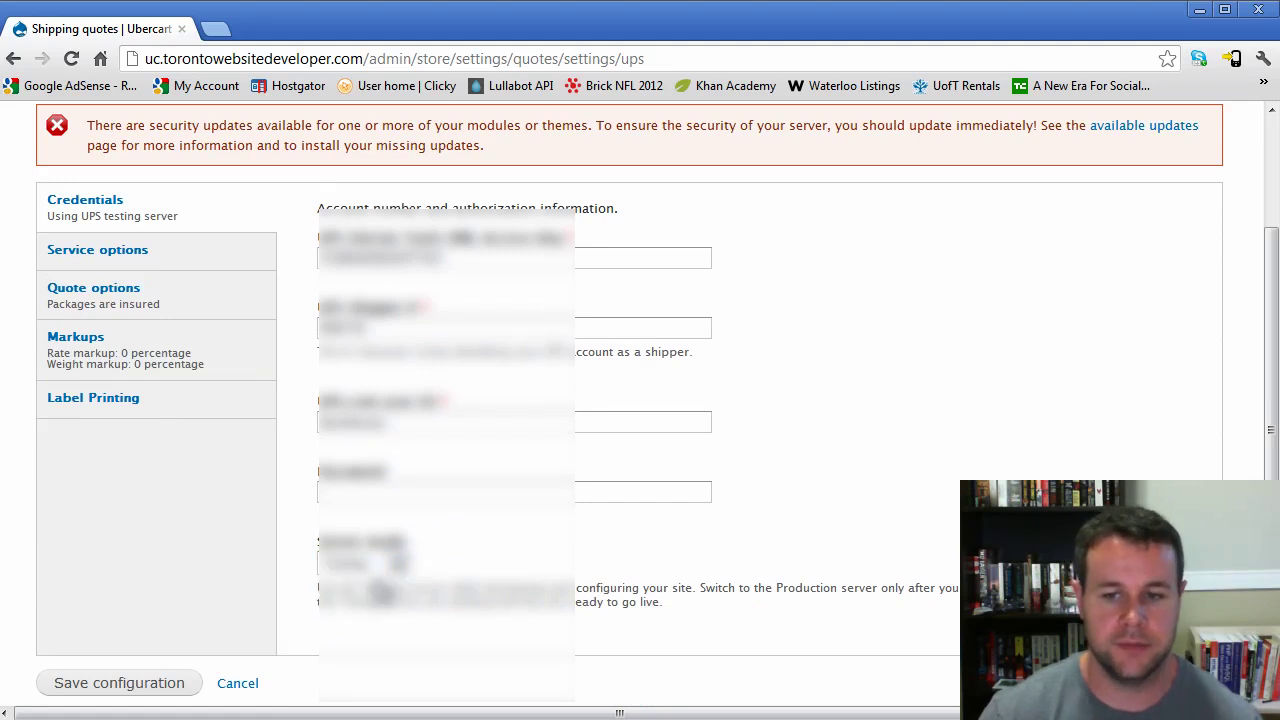
left_click(380, 567)
left_click(186, 251)
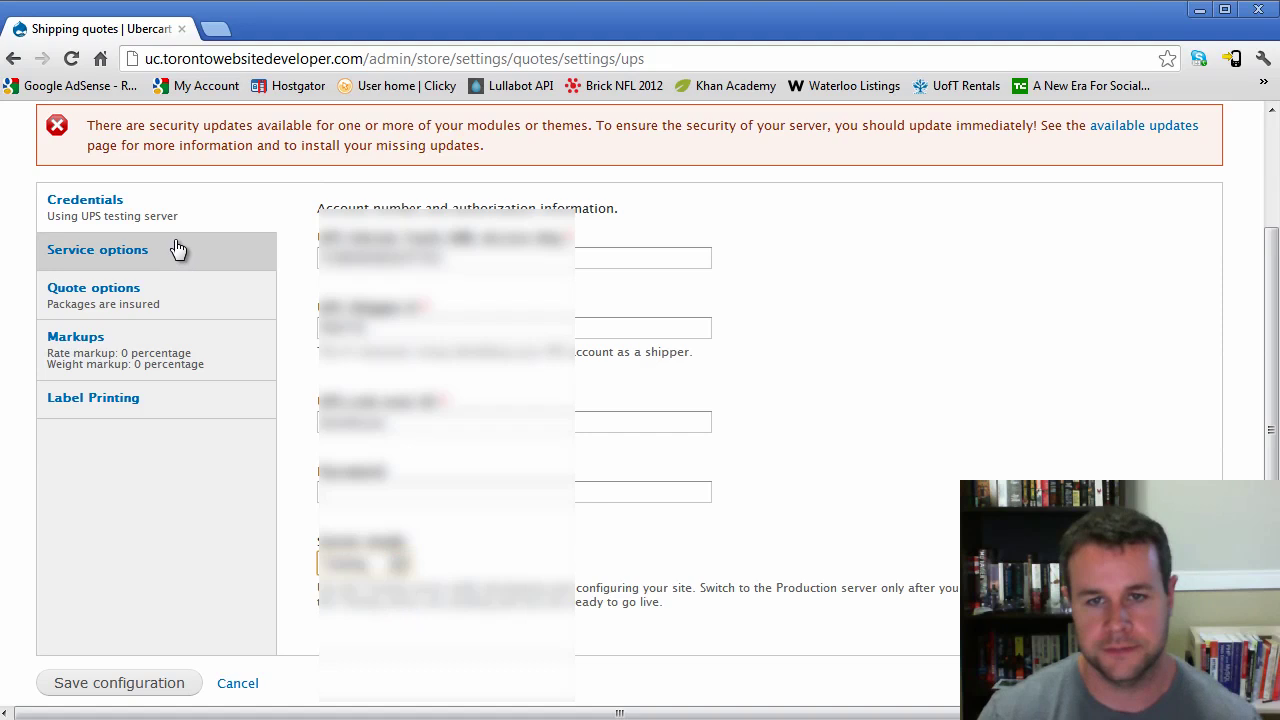
scroll(563, 440, "down", 1)
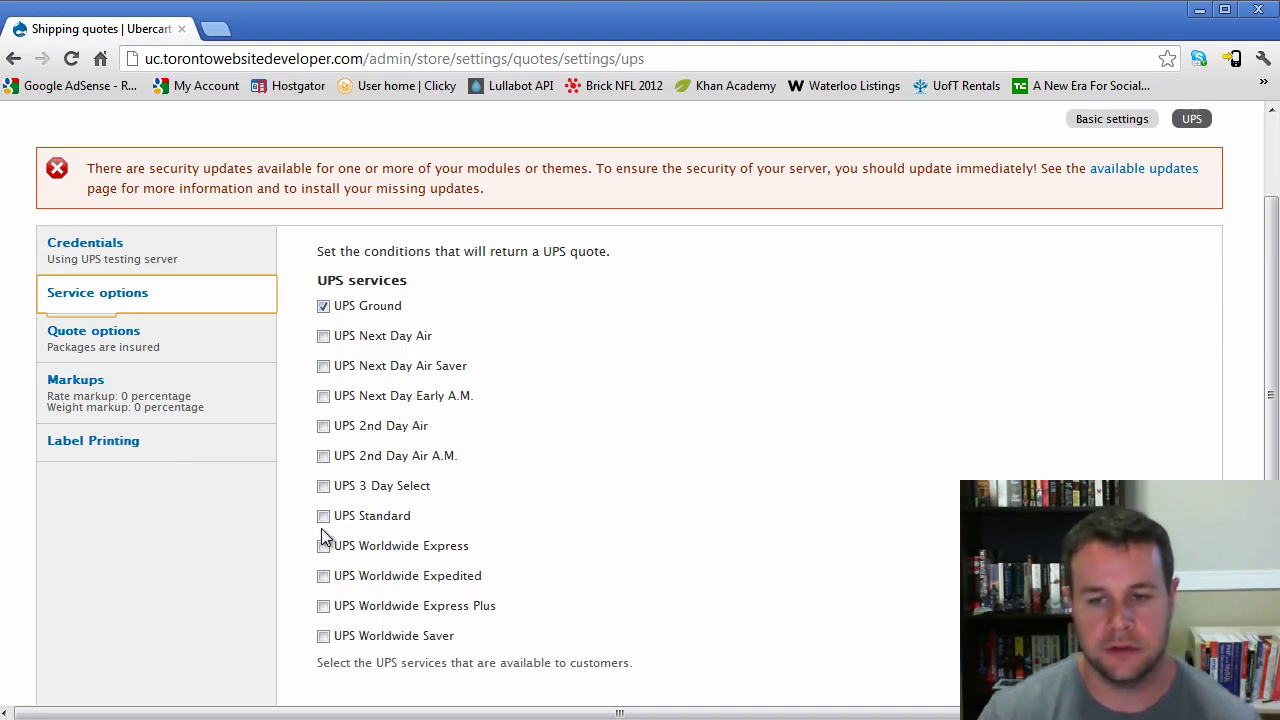
- Keep UPS quote packaging as all products in one package
left_click(240, 340)
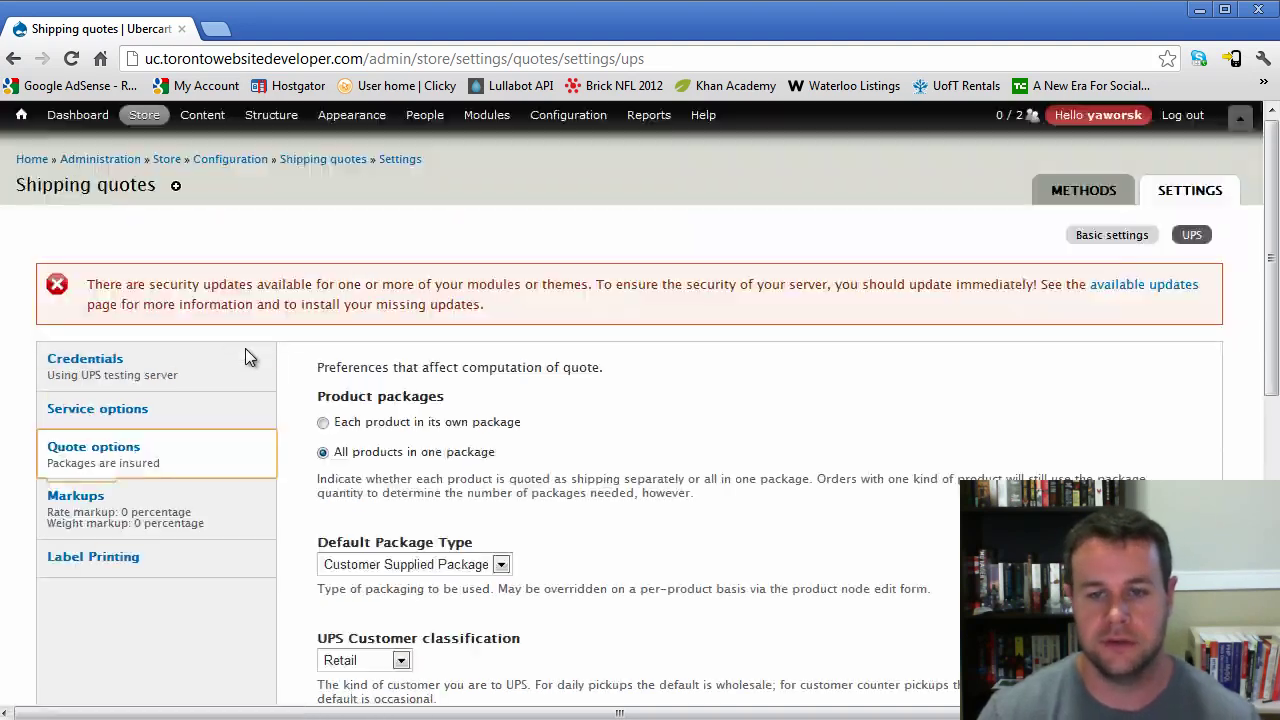
scroll(580, 415, "down", 1)
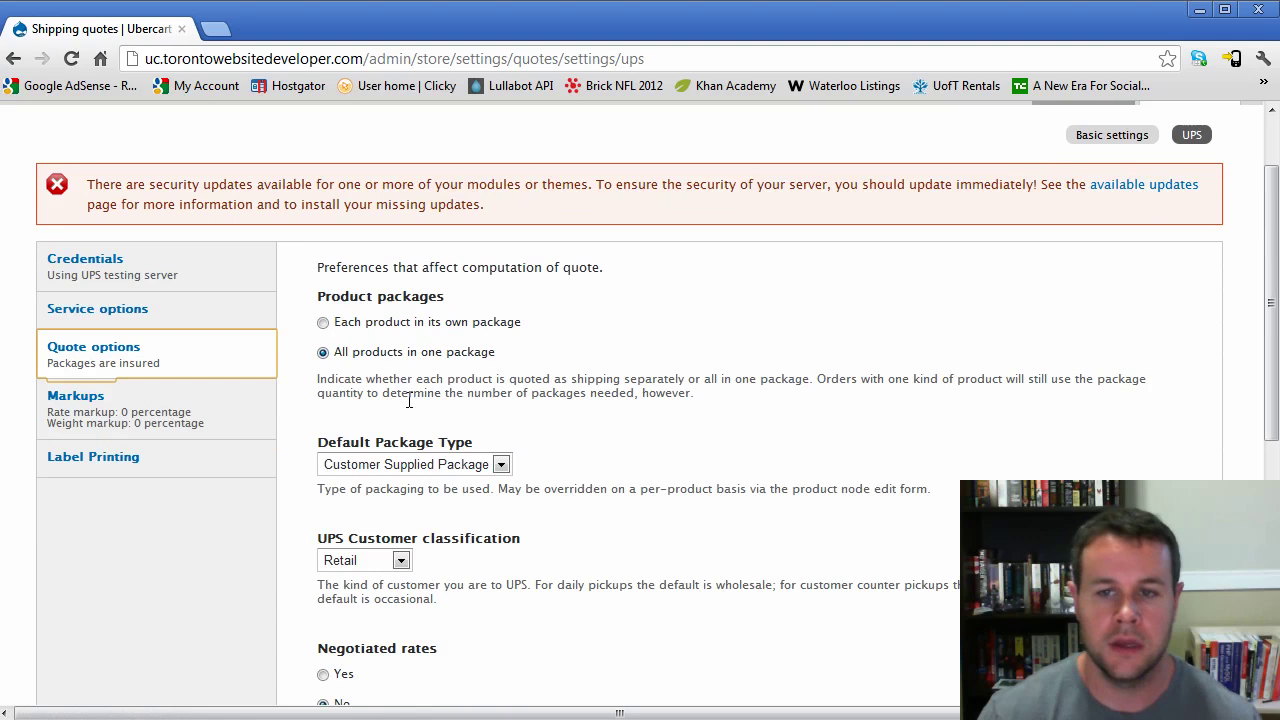
left_click(428, 326)
left_click(418, 356)
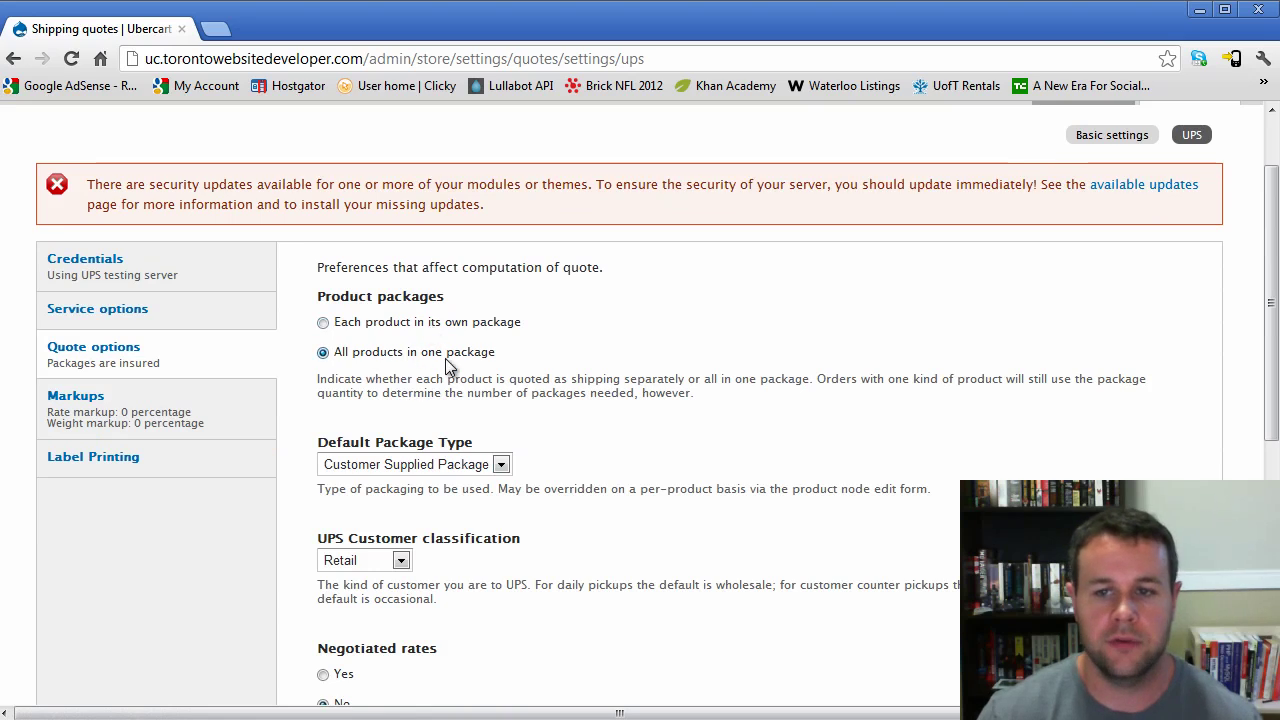
- Keep the UPS system of measurement set to British
scroll(526, 363, "down", 2)
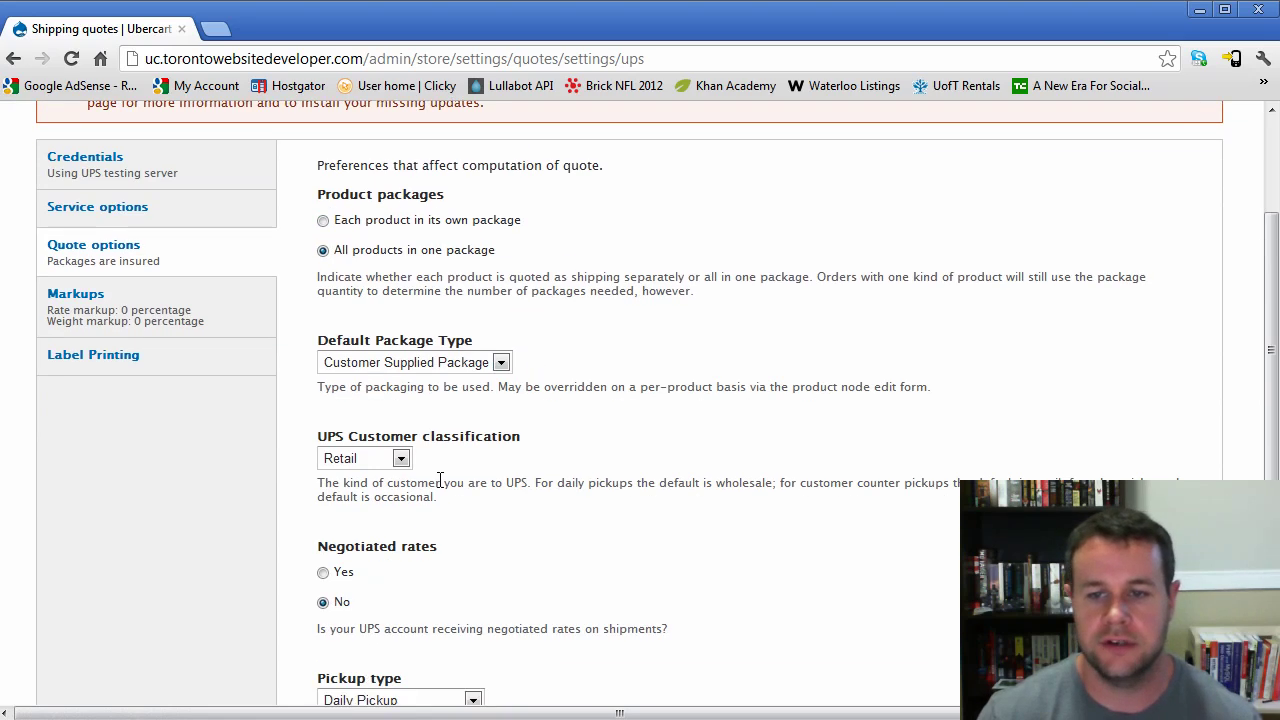
scroll(540, 420, "down", 1)
scroll(520, 448, "down", 1)
scroll(494, 431, "down", 2)
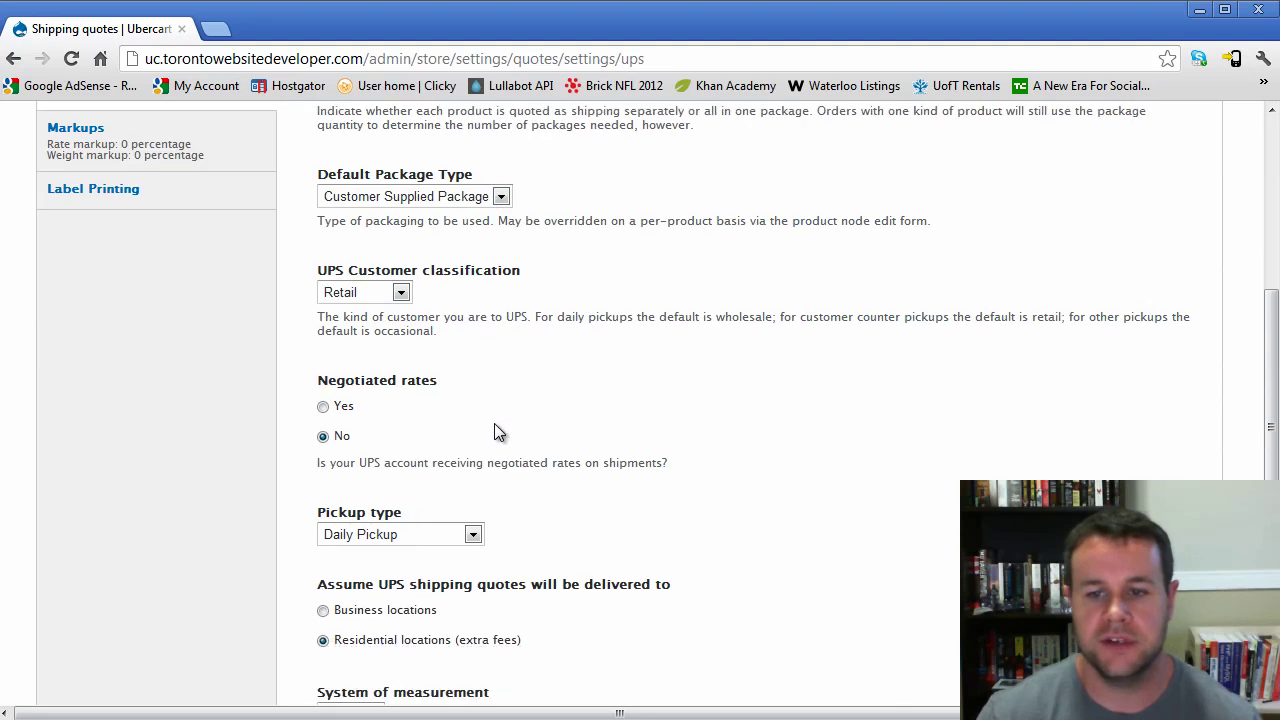
scroll(574, 506, "down", 1)
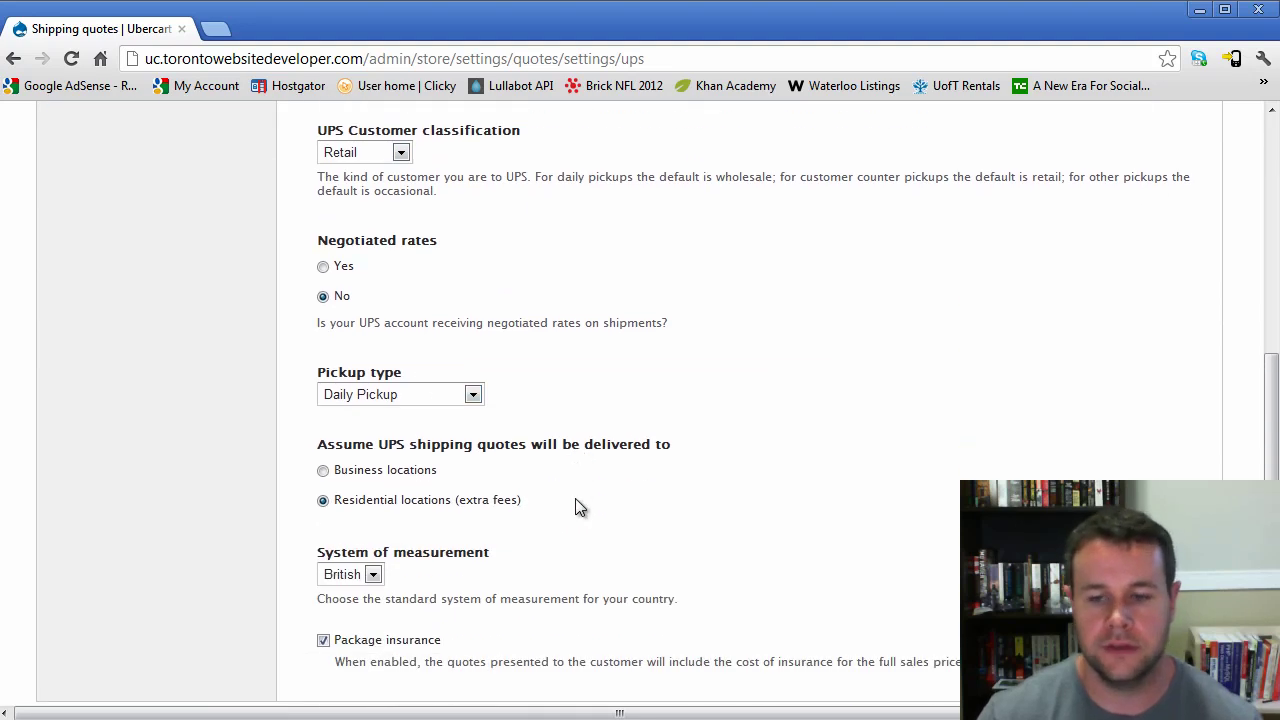
scroll(575, 507, "down", 1)
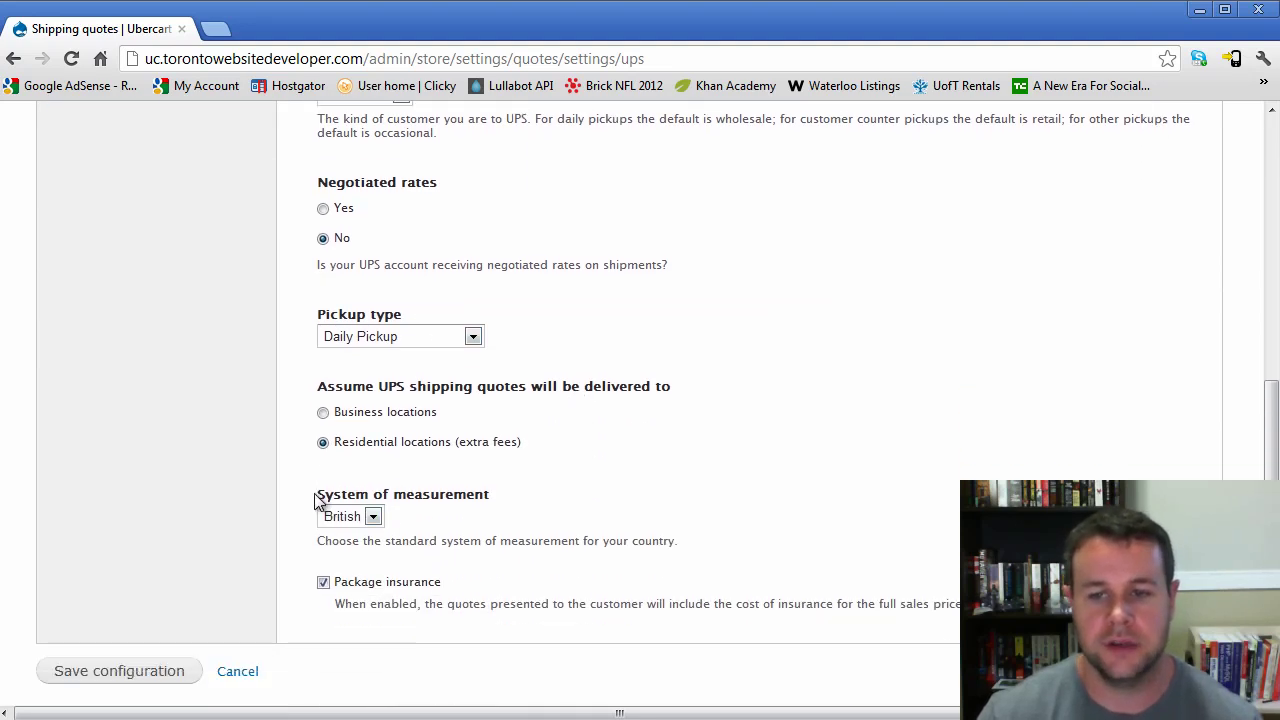
left_click_drag(316, 500, 470, 497)
left_click(371, 516)
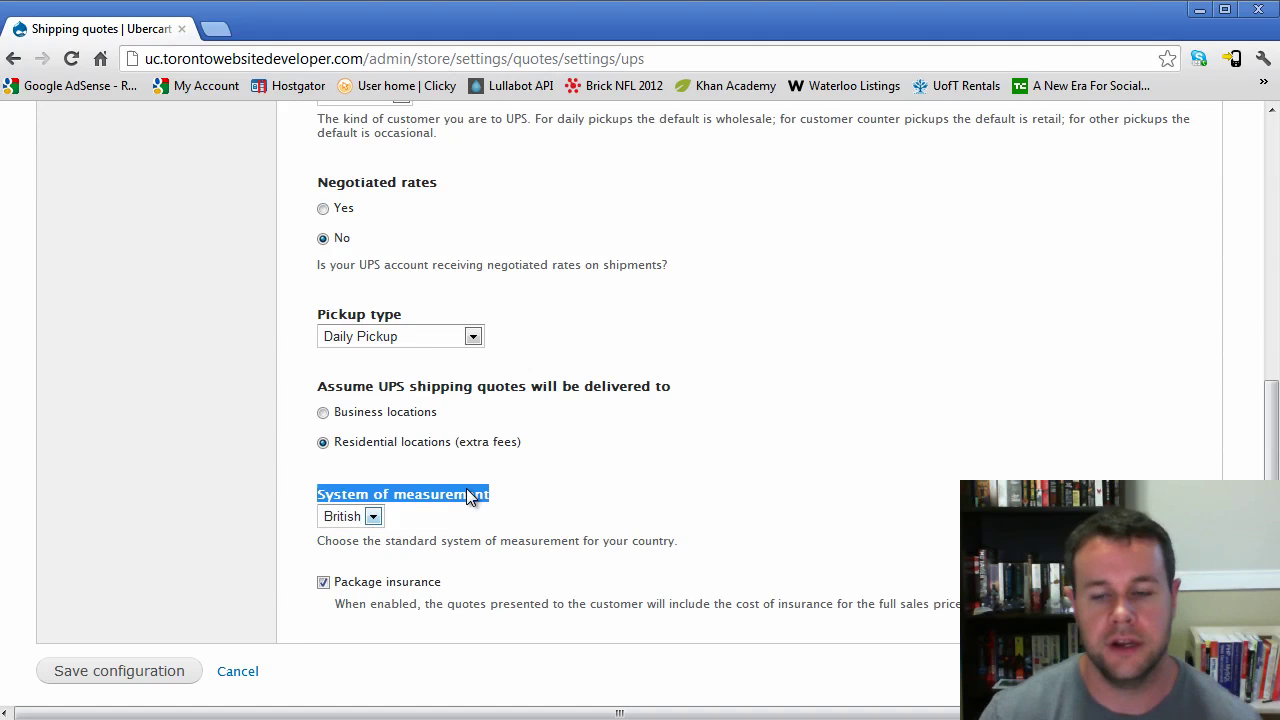
left_click(371, 516)
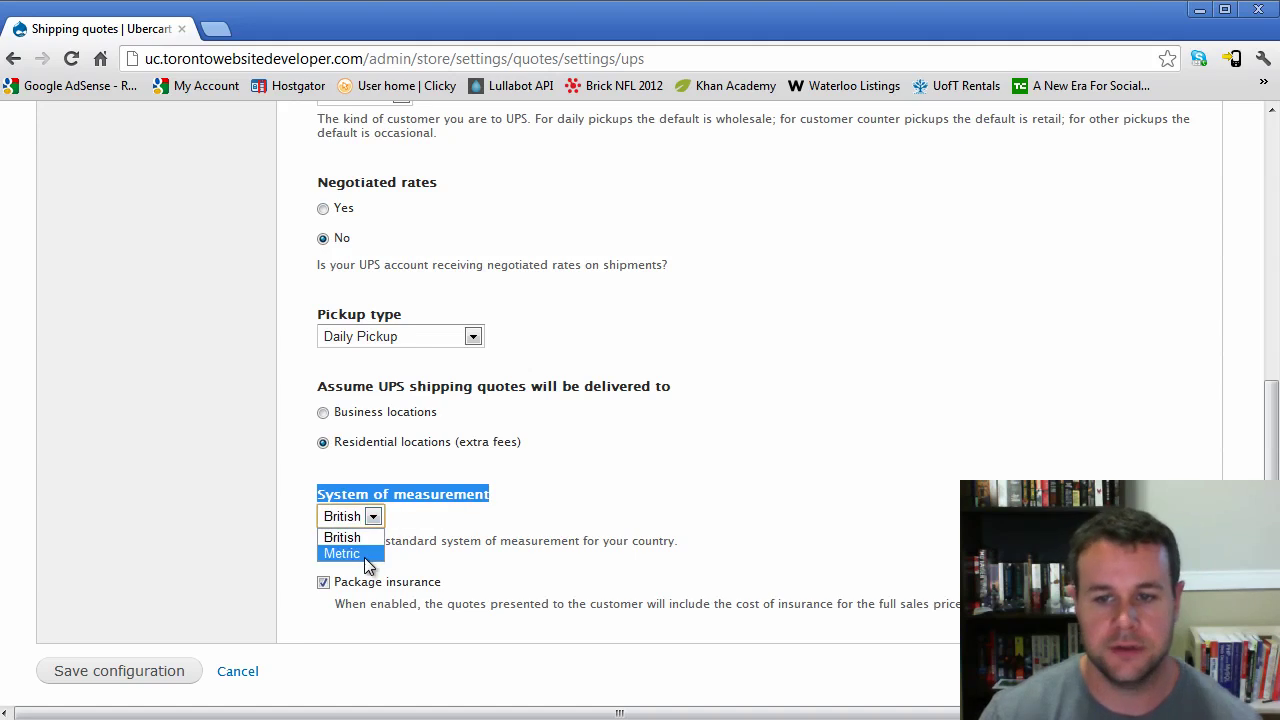
left_click(491, 480)
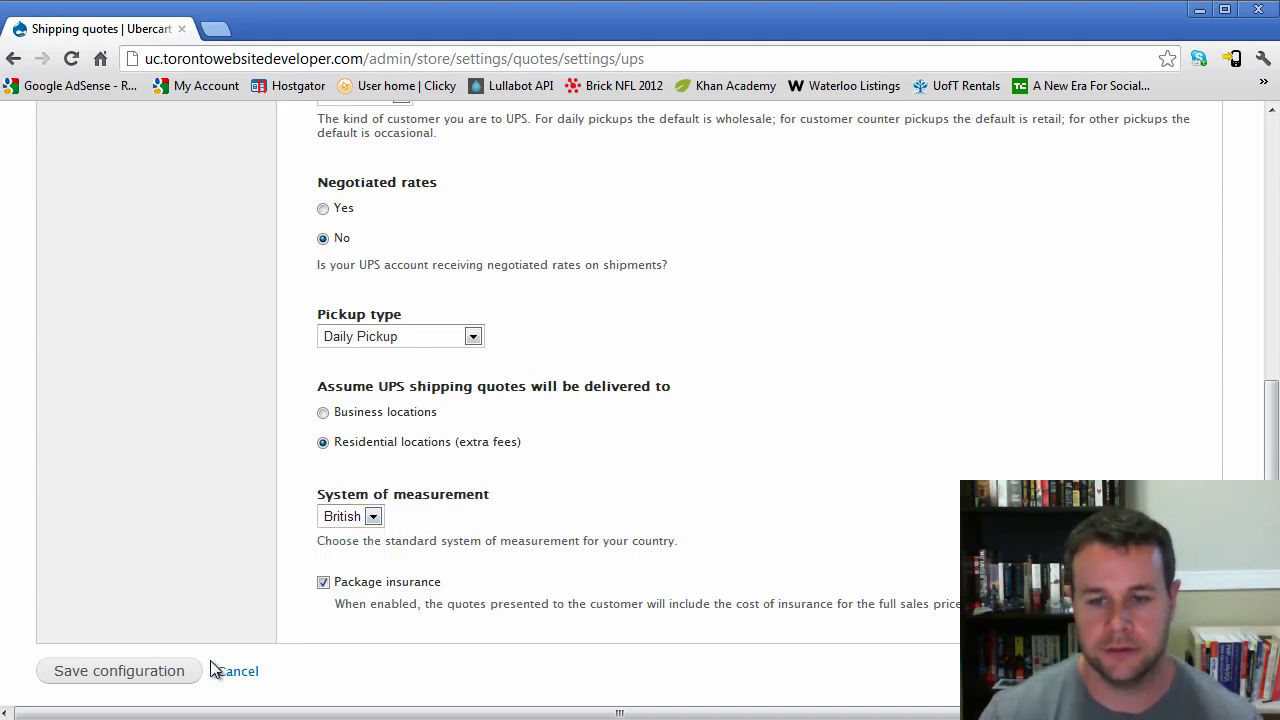
scroll(323, 615, "up", 1)
scroll(325, 625, "up", 8)
- Set the UPS rate markup type to Addition ($) with a markup of 2
left_click(109, 405)
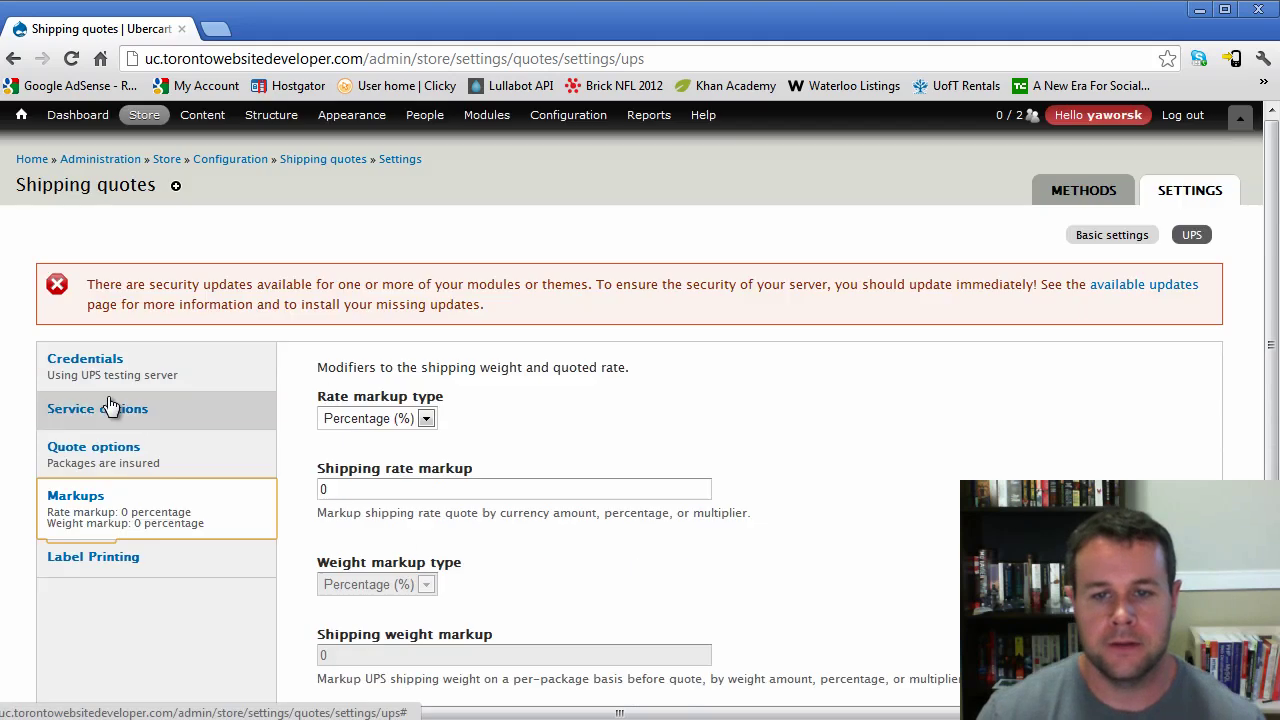
scroll(620, 449, "down", 2)
left_click(424, 334)
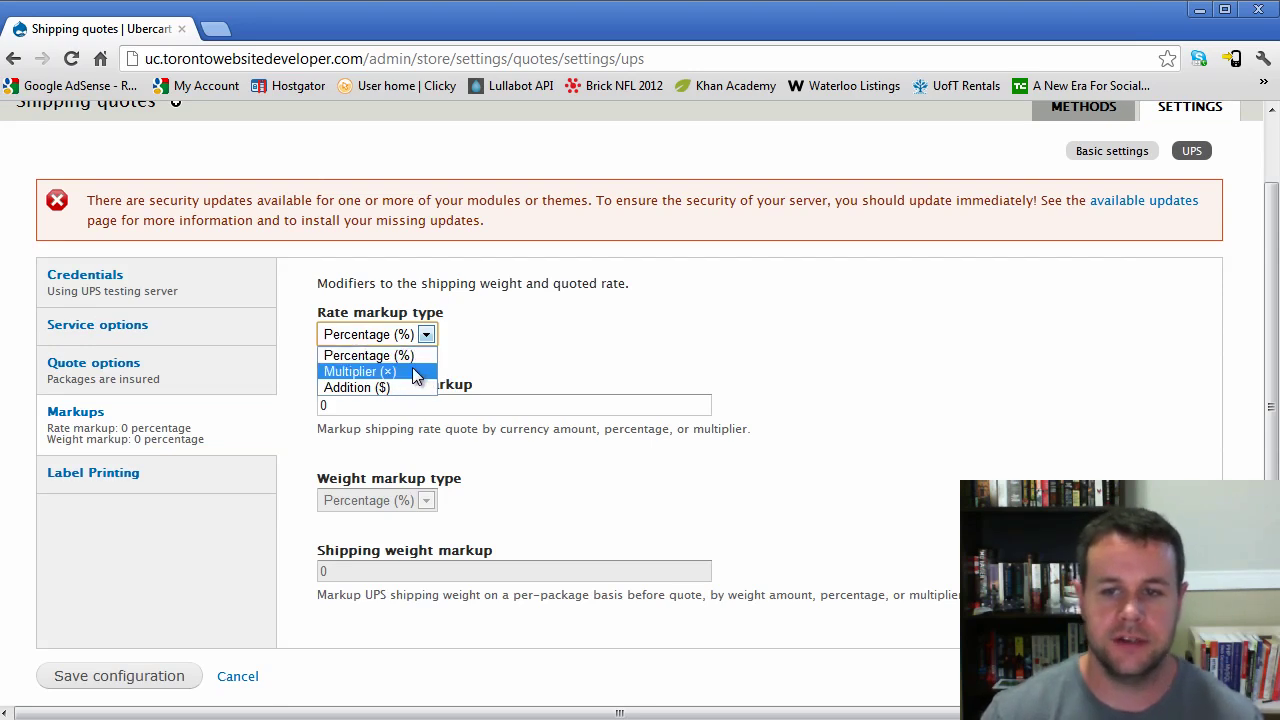
left_click(418, 390)
double_click(391, 405)
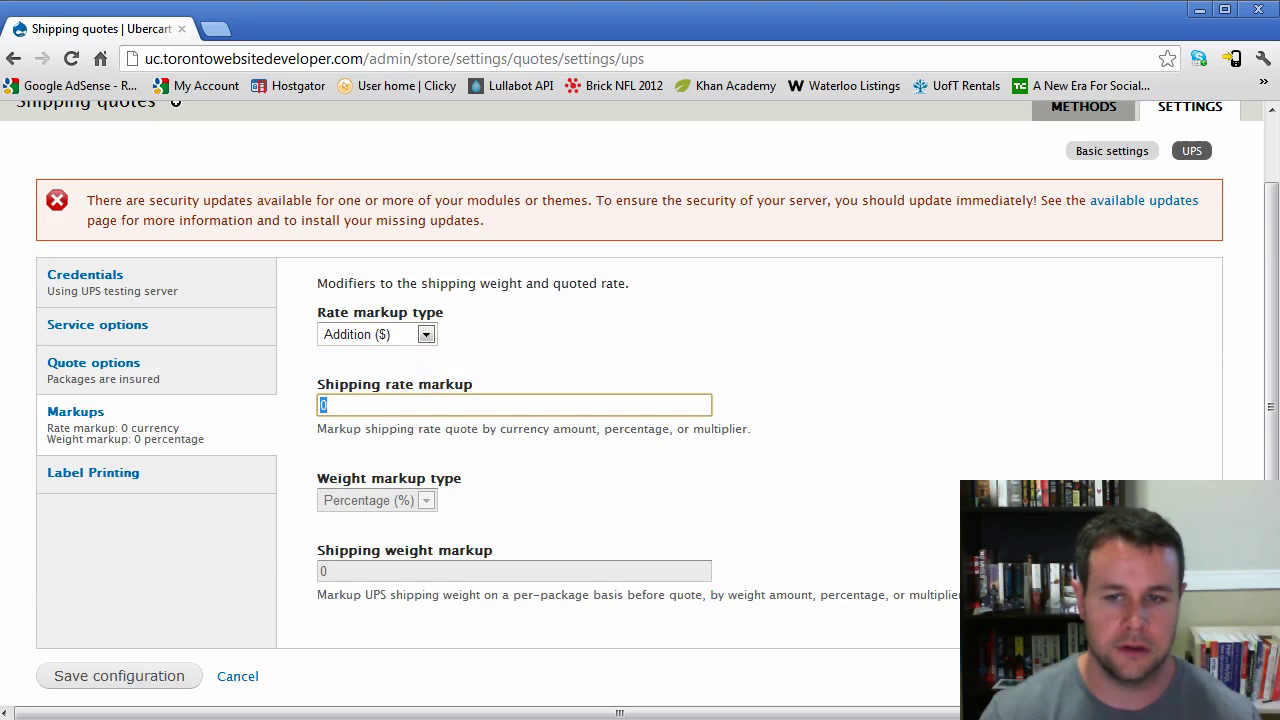
type("2")
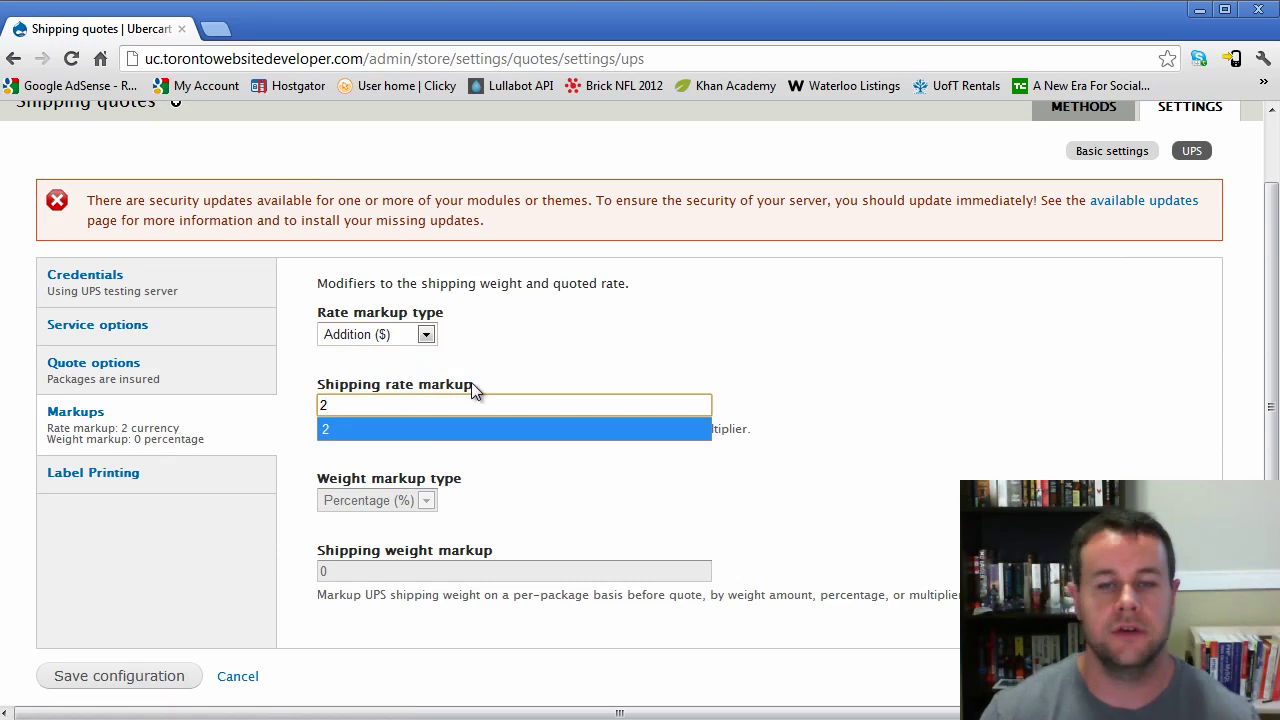
left_click(528, 348)
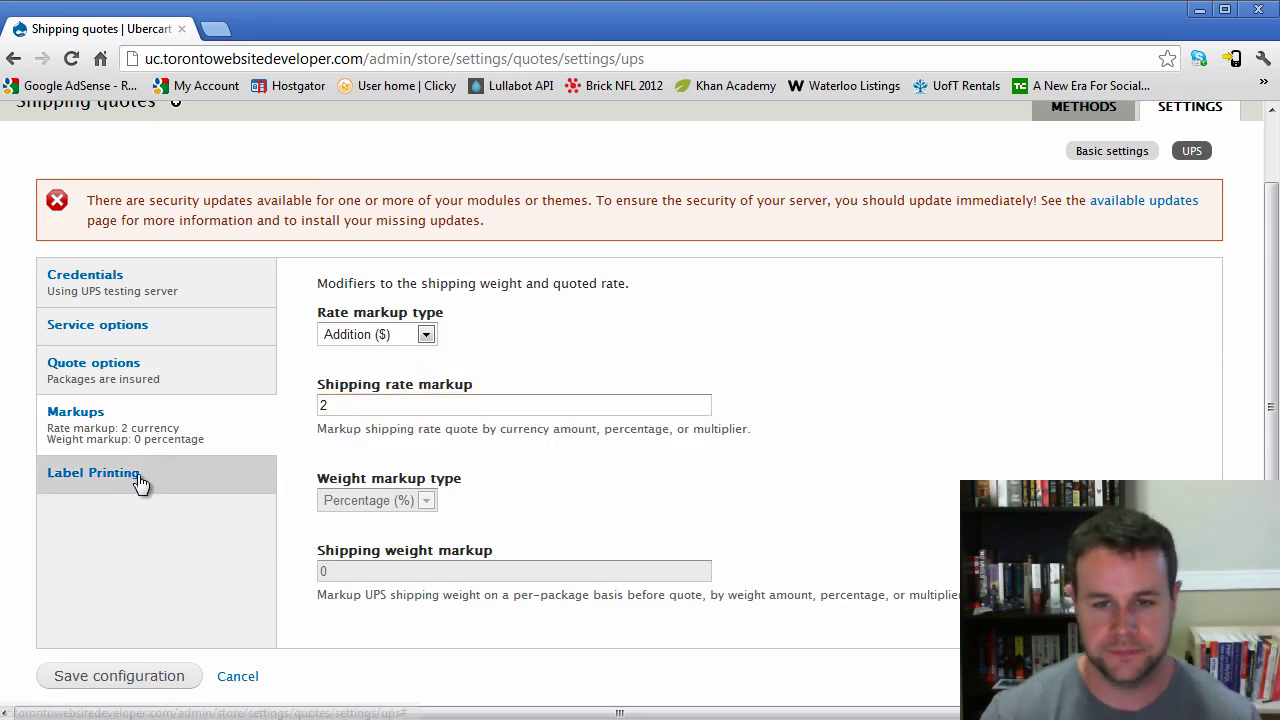
- Review the UPS Label Printing and Credentials settings
left_click(200, 476)
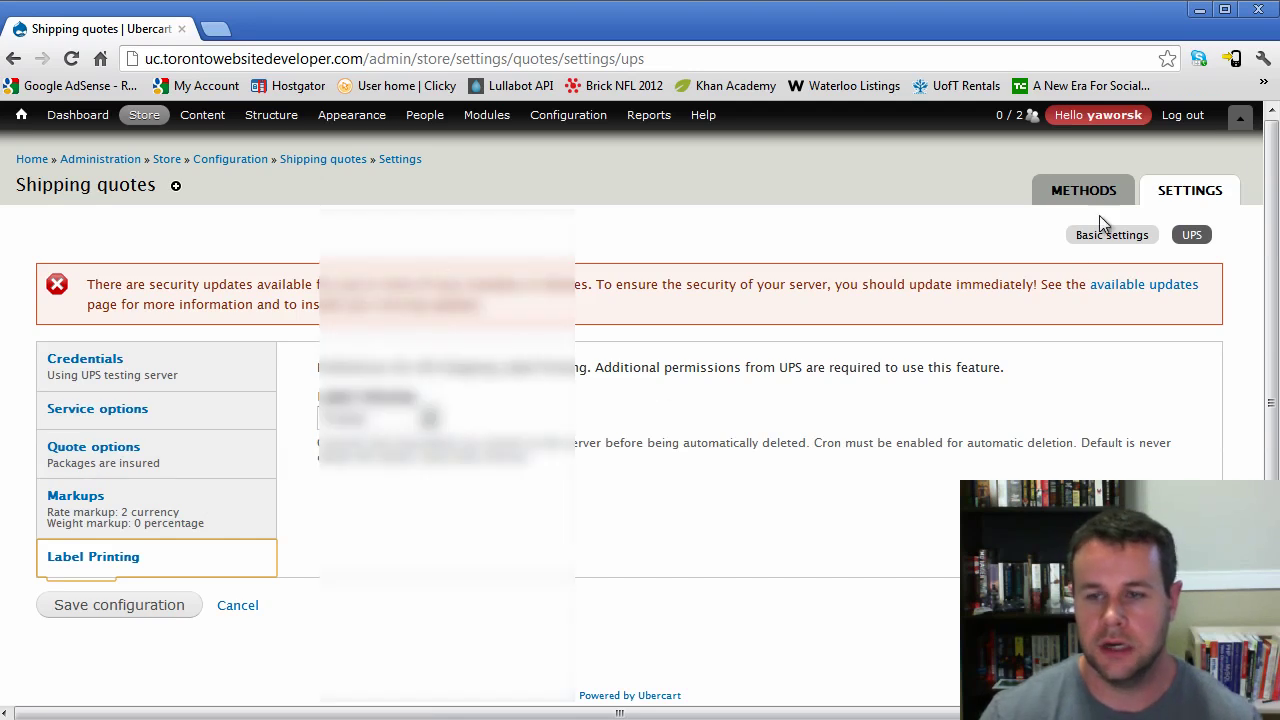
left_click(96, 384)
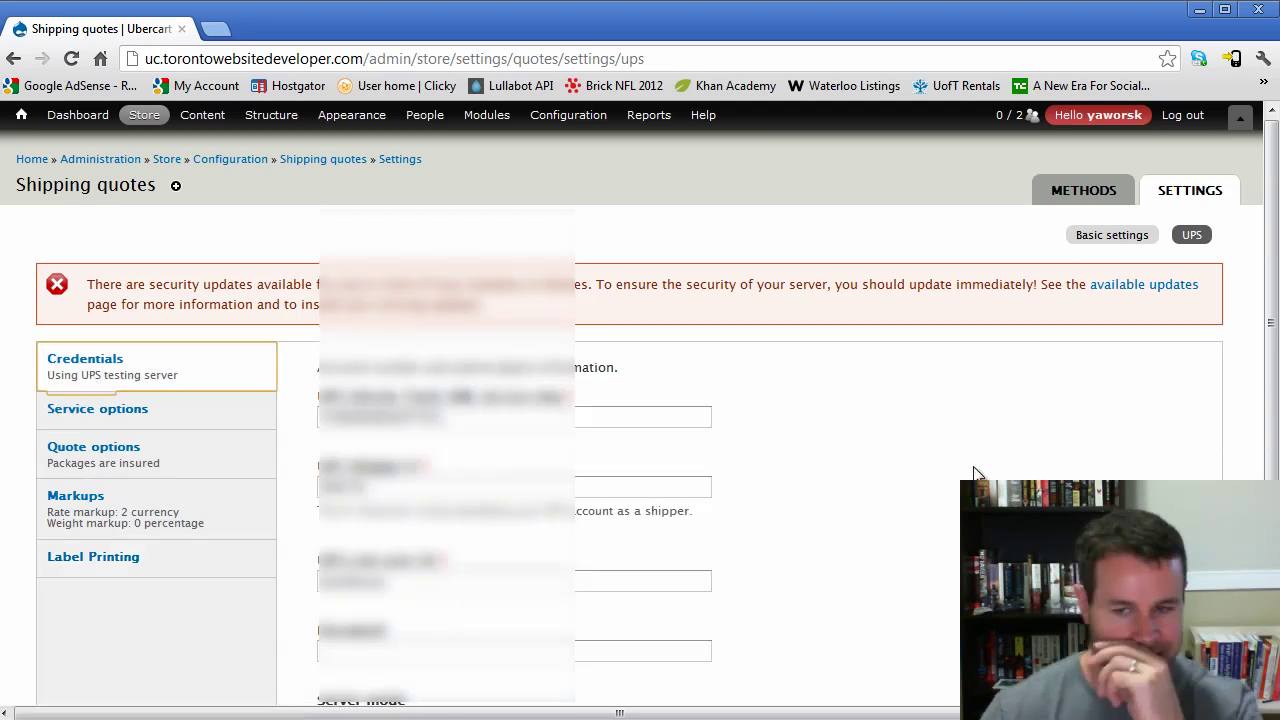
scroll(975, 472, "down", 1)
scroll(971, 468, "up", 1)
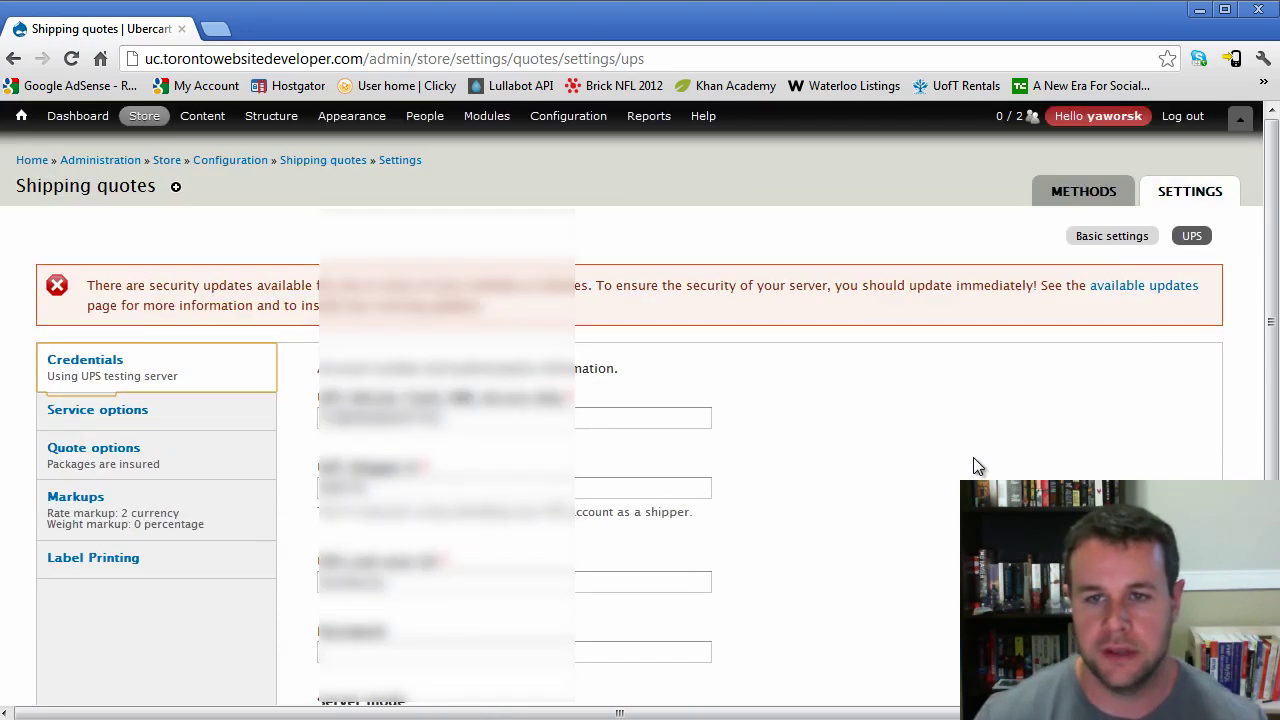
- Start a new flat rate quote titled 'Flat Rate' with label 'Shipping'
left_click(350, 162)
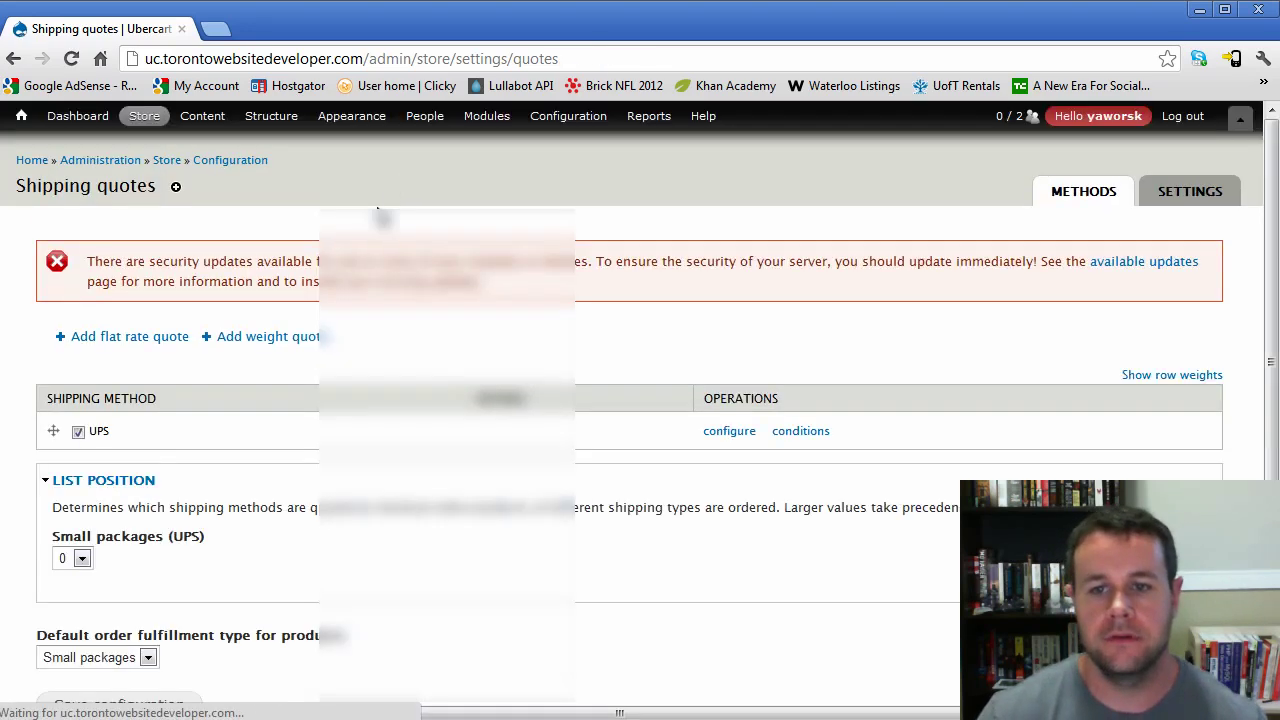
left_click(149, 340)
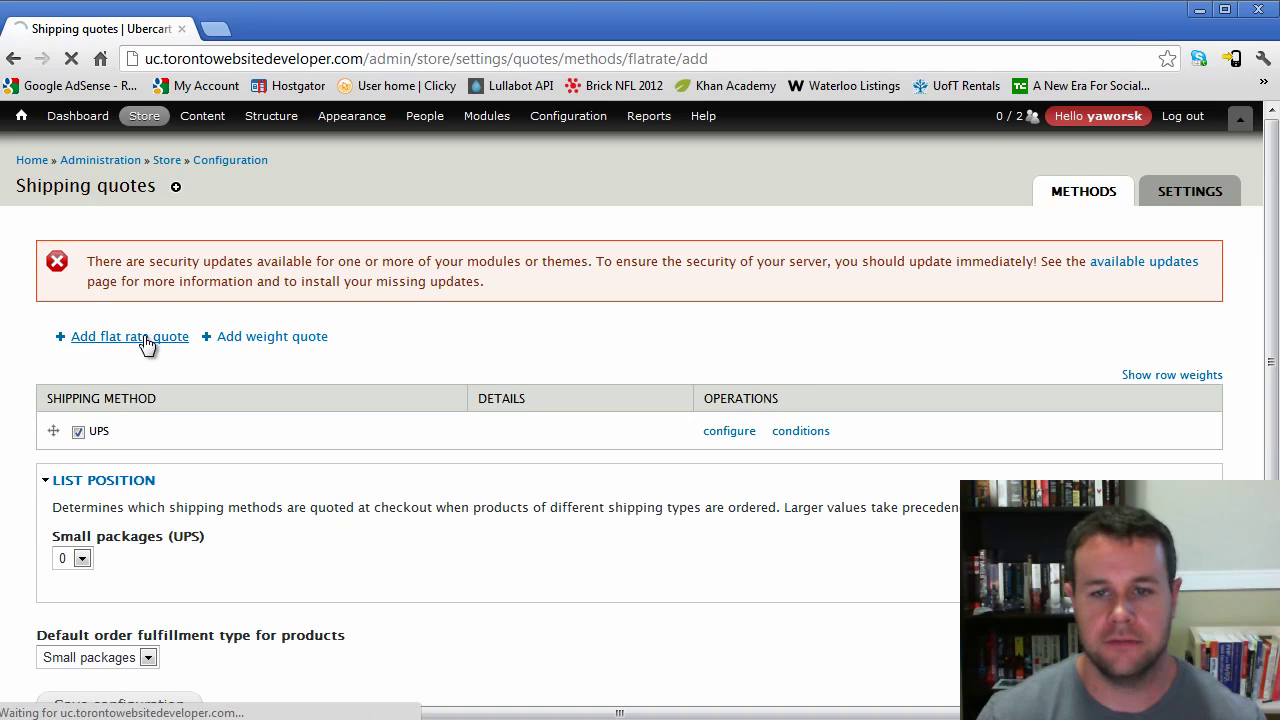
left_click(191, 359)
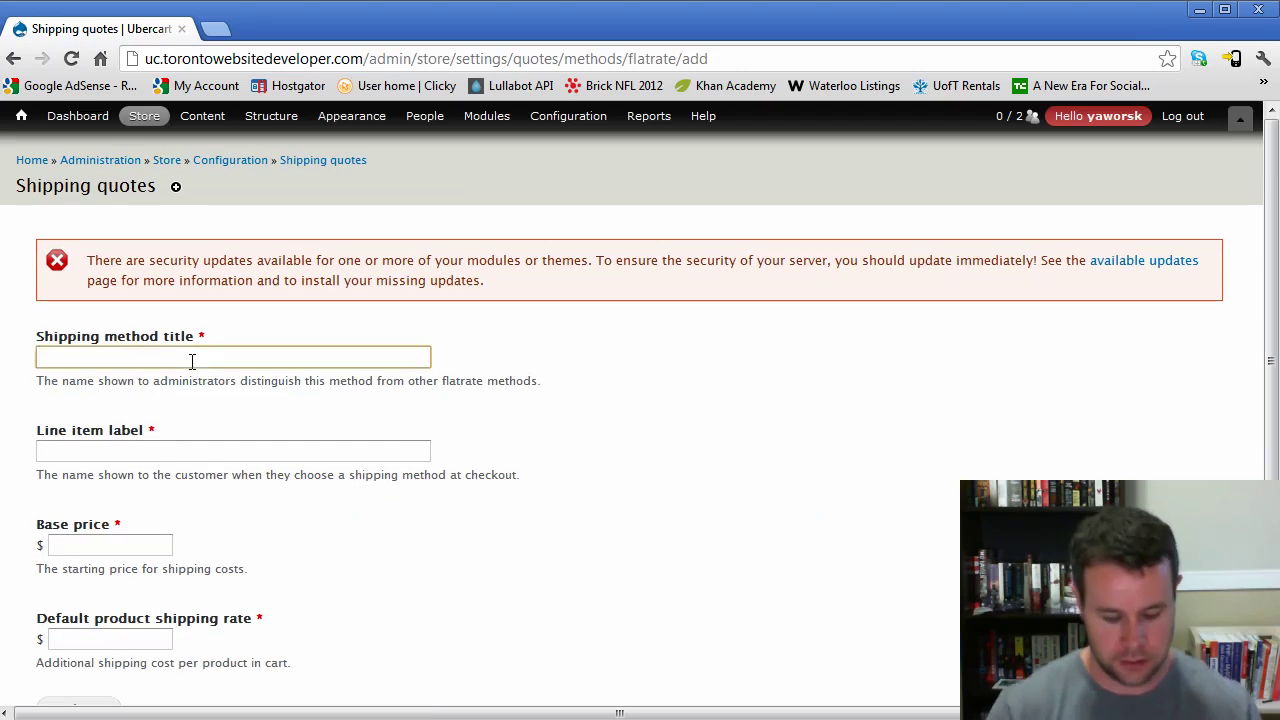
type("Flat Rate")
key("Tab")
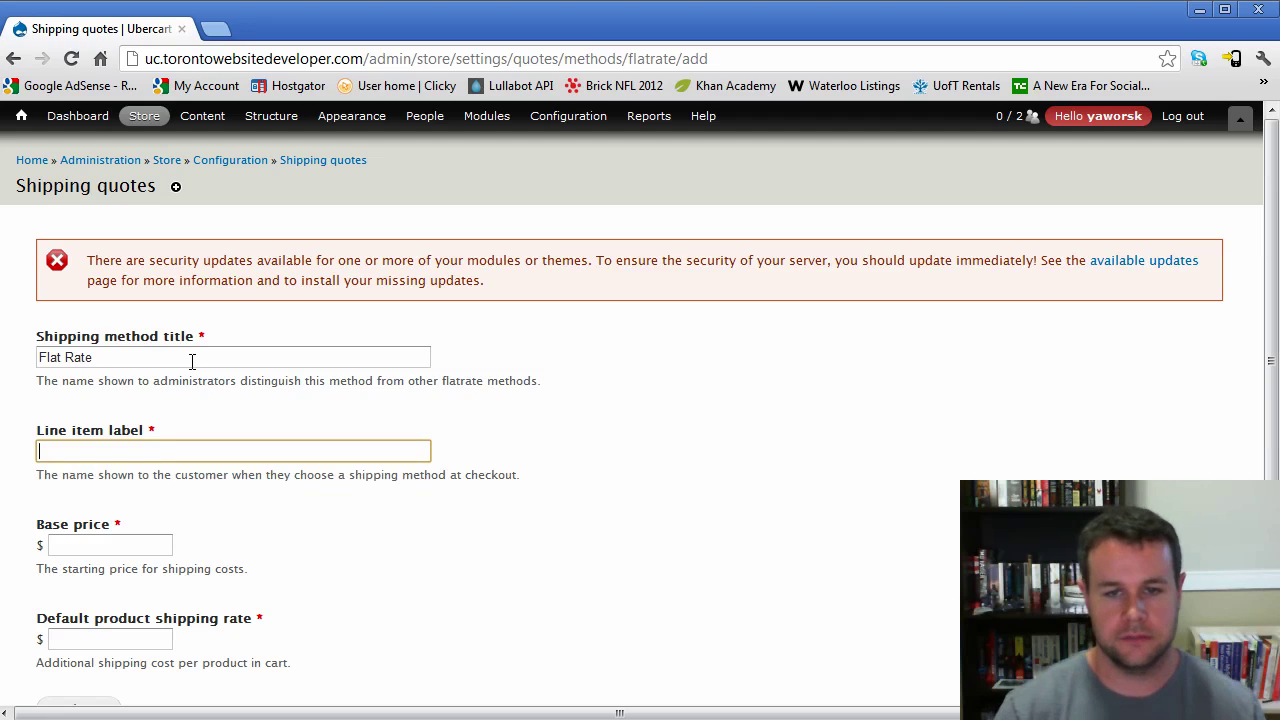
type("Shipping")
key("Tab")
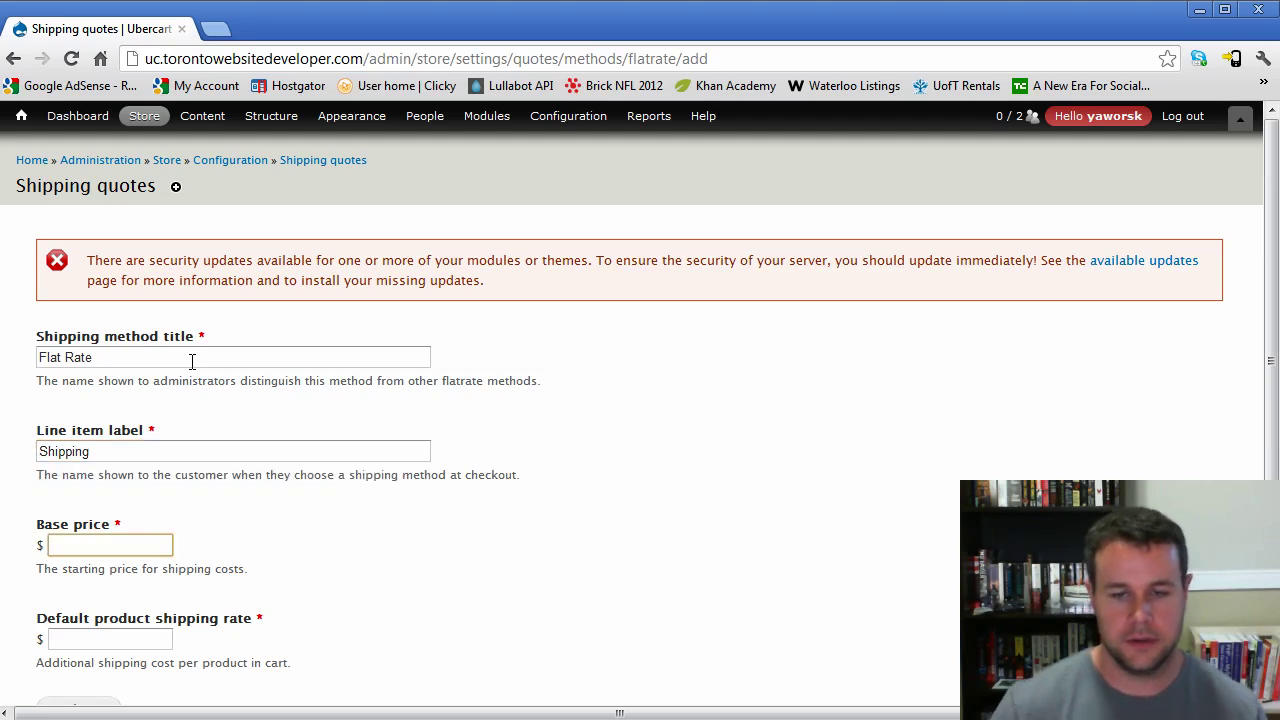
- Enter a base price of 14 and a per-product shipping rate of 1
left_click(695, 520)
scroll(695, 520, "down", 2)
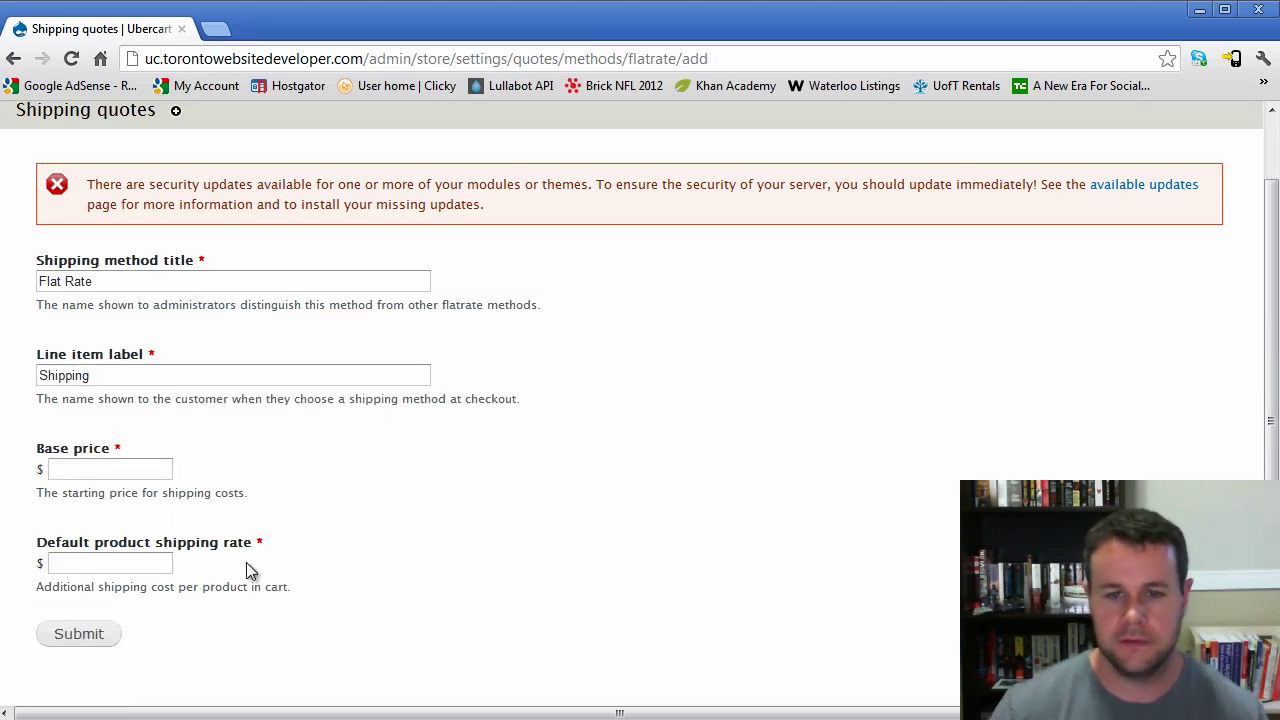
left_click(112, 470)
type("14")
left_click(109, 562)
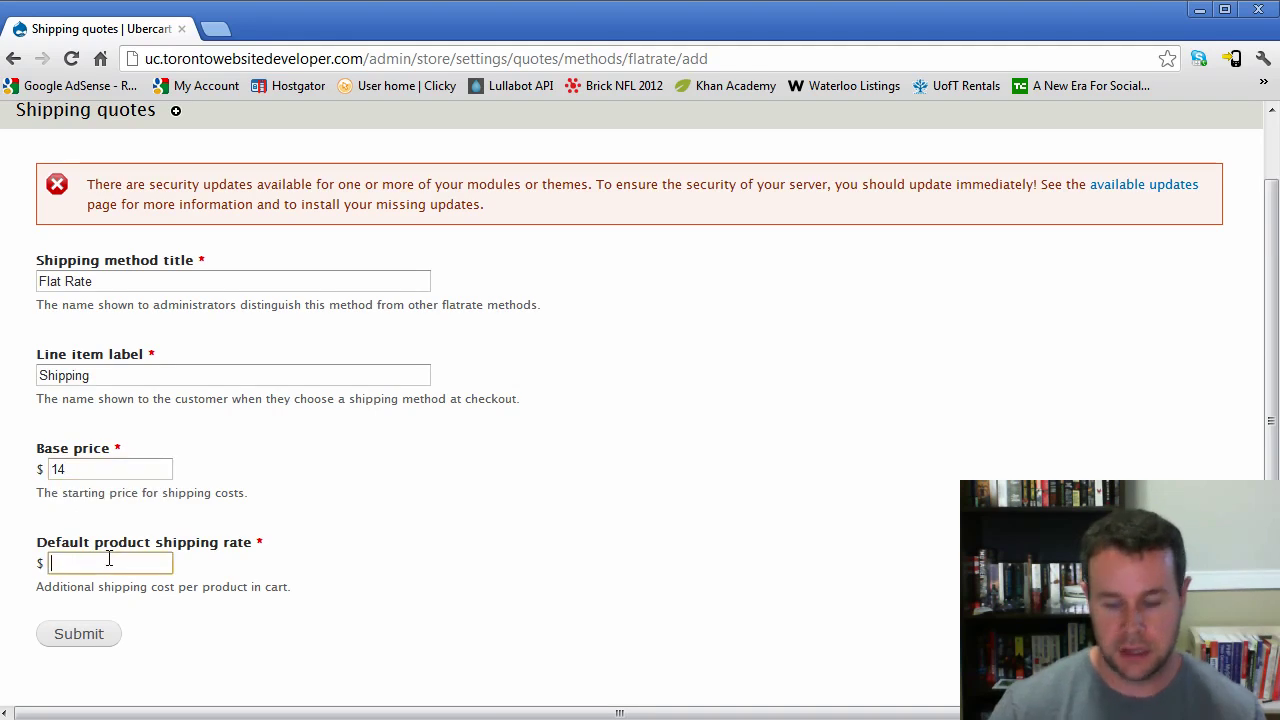
type("1")
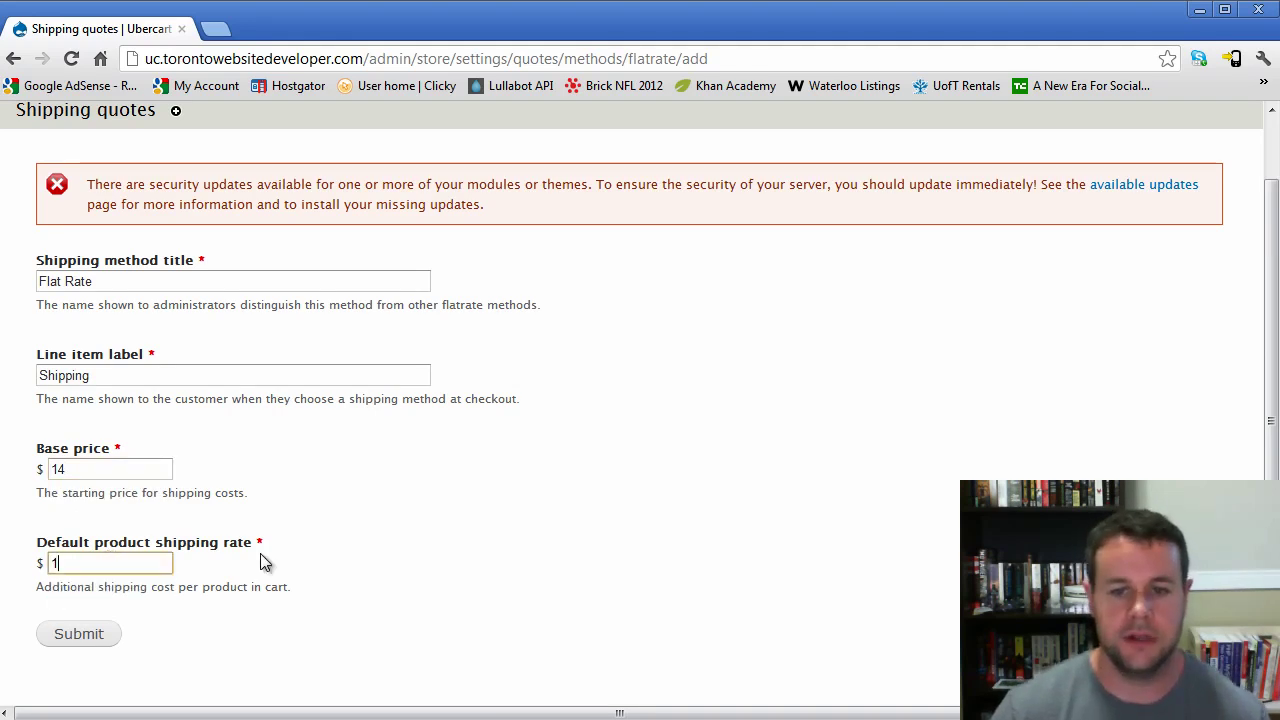
- Create the Flat Rate method and save its conditions with none added
left_click(106, 636)
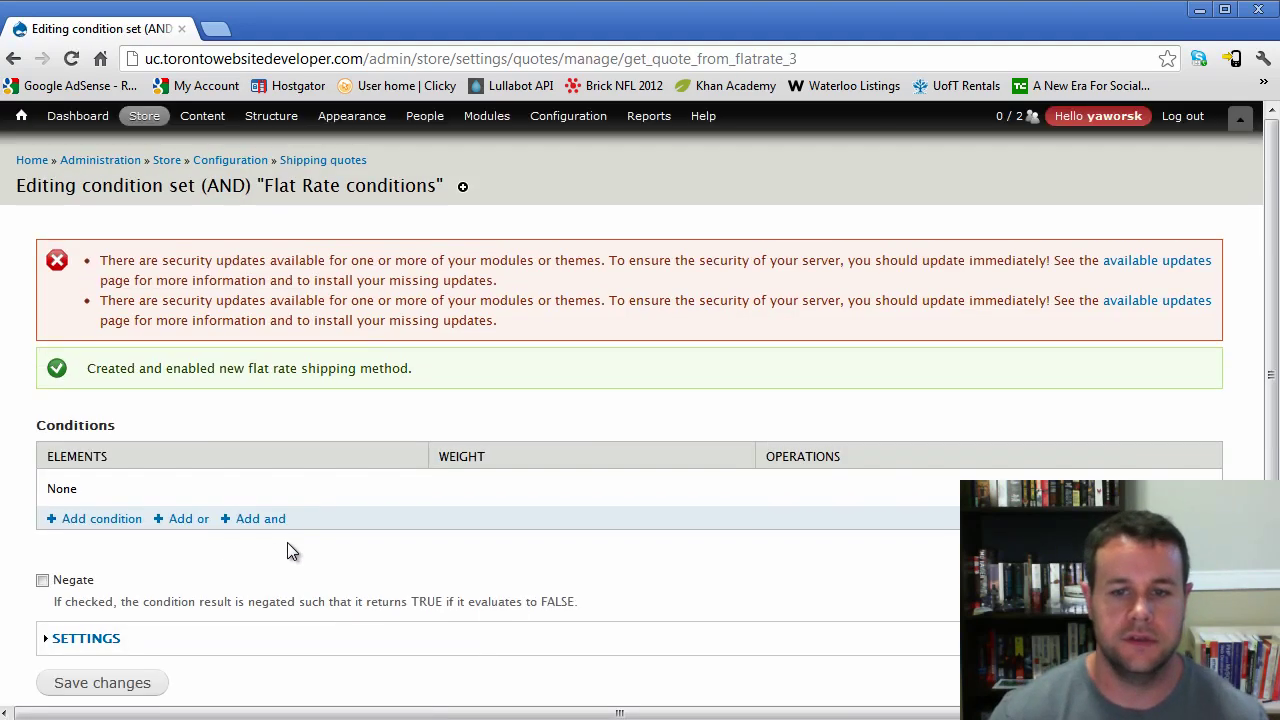
scroll(147, 576, "down", 1)
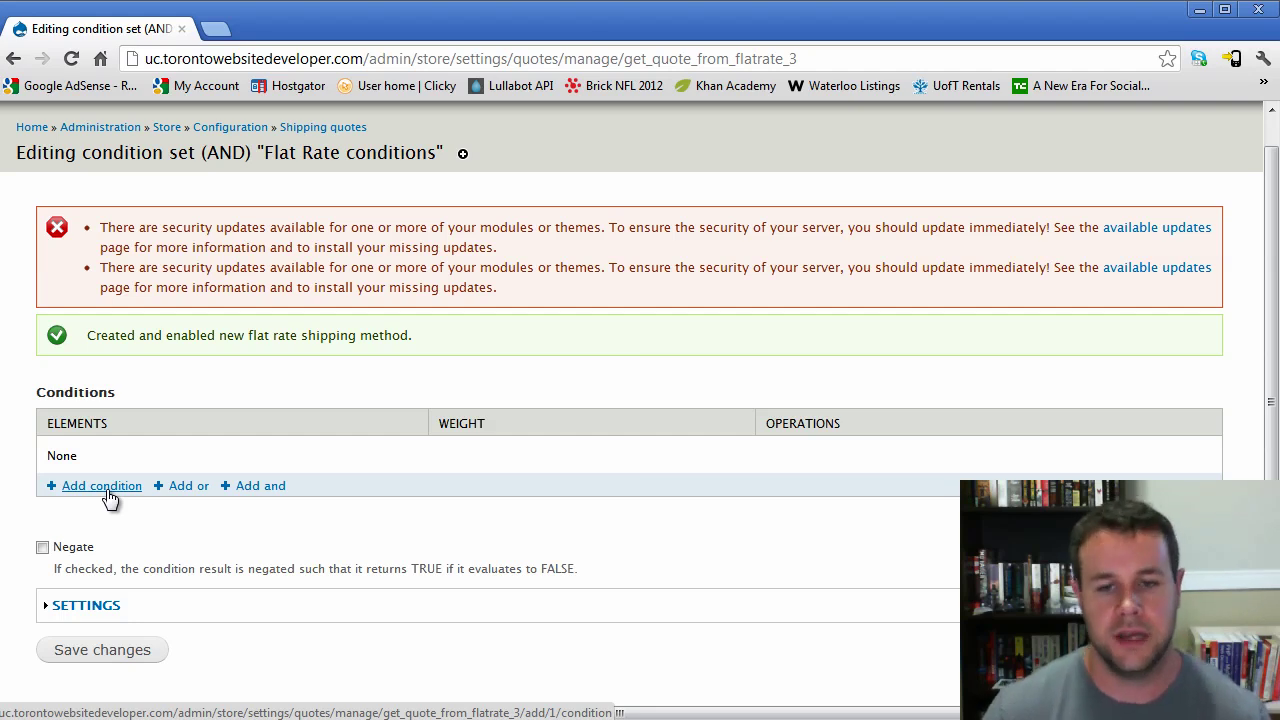
left_click(127, 658)
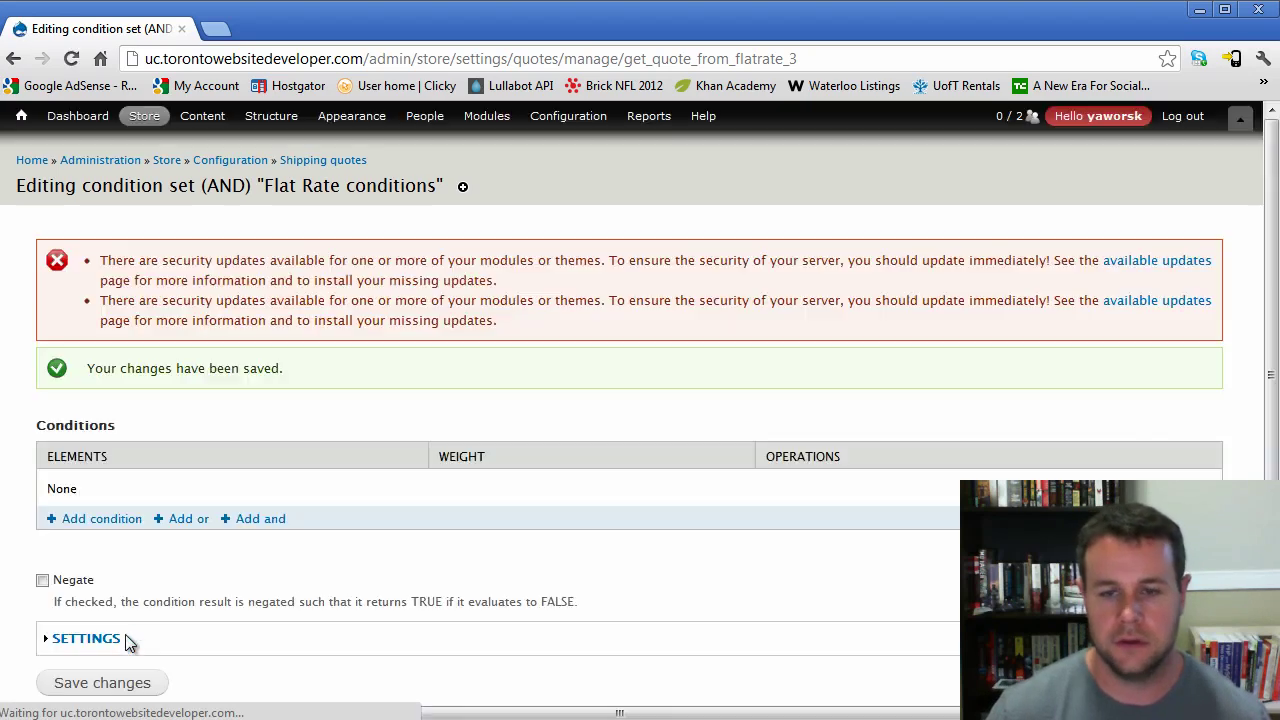
left_click(325, 161)
- Start a weight quote titled 'Weight Quote', label 'Shipping', base price 20
left_click(285, 339)
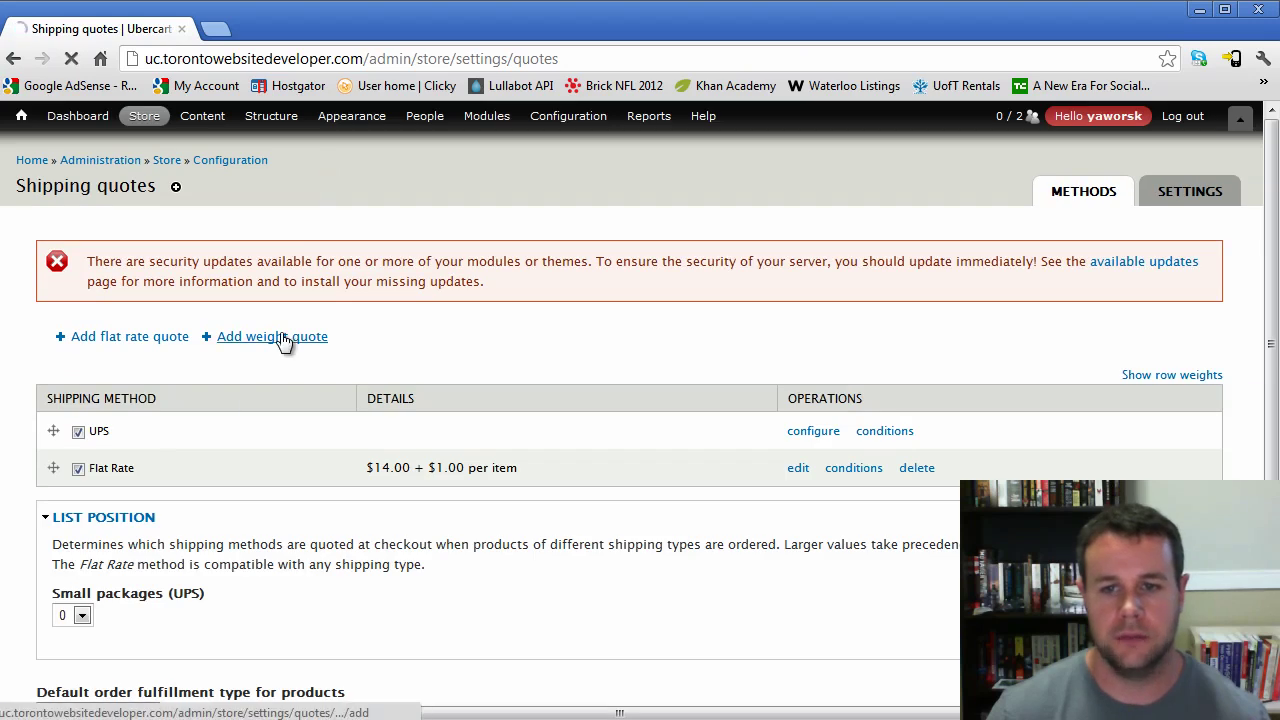
left_click(195, 360)
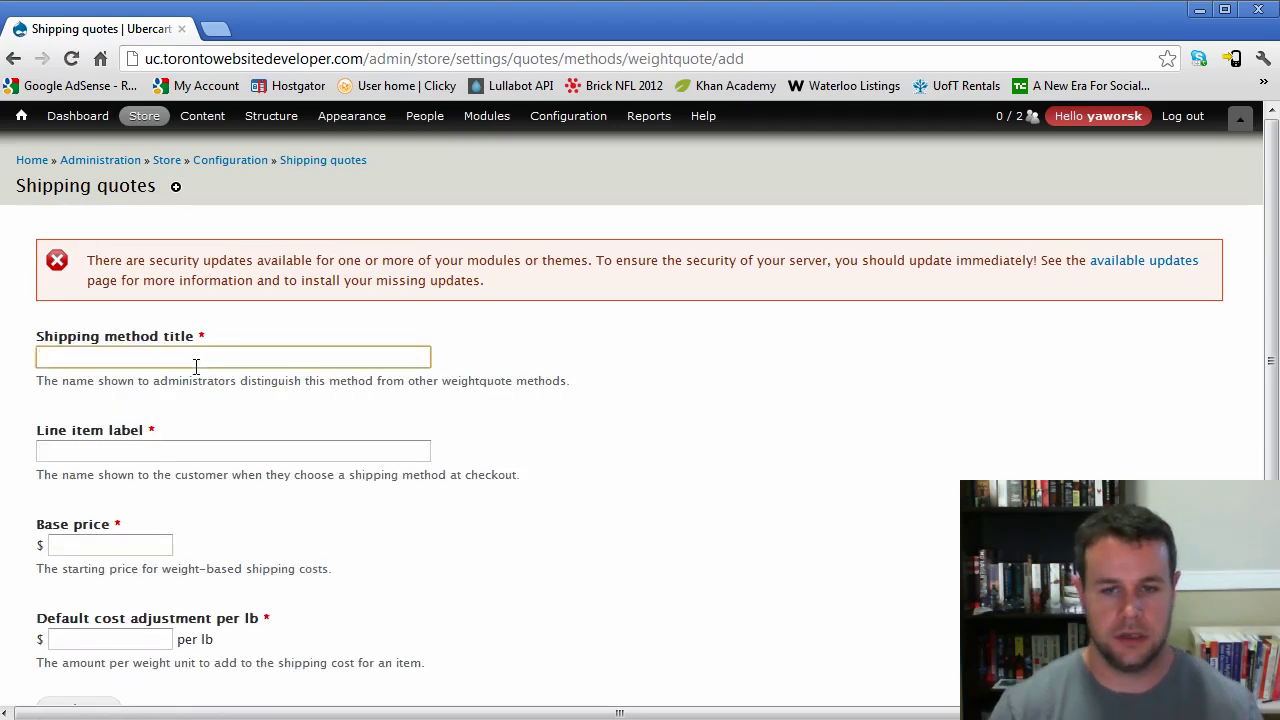
type("Weight Quote")
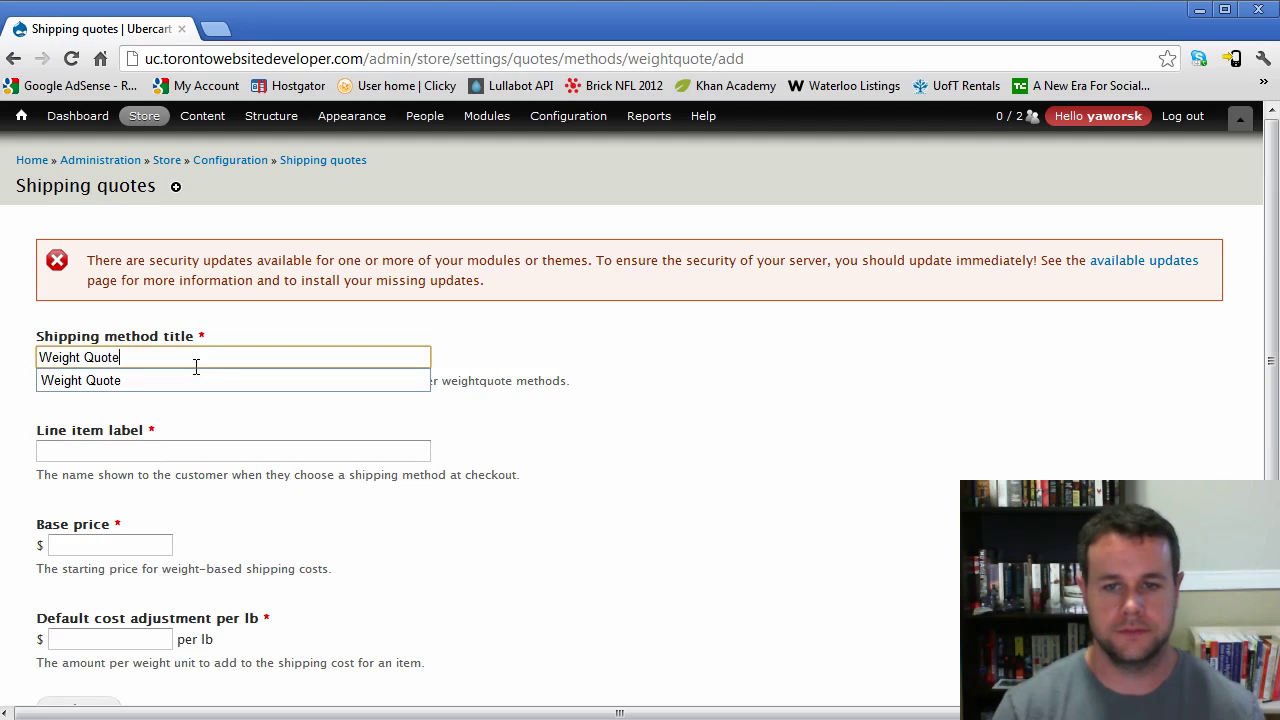
key("Tab")
type("Shipping")
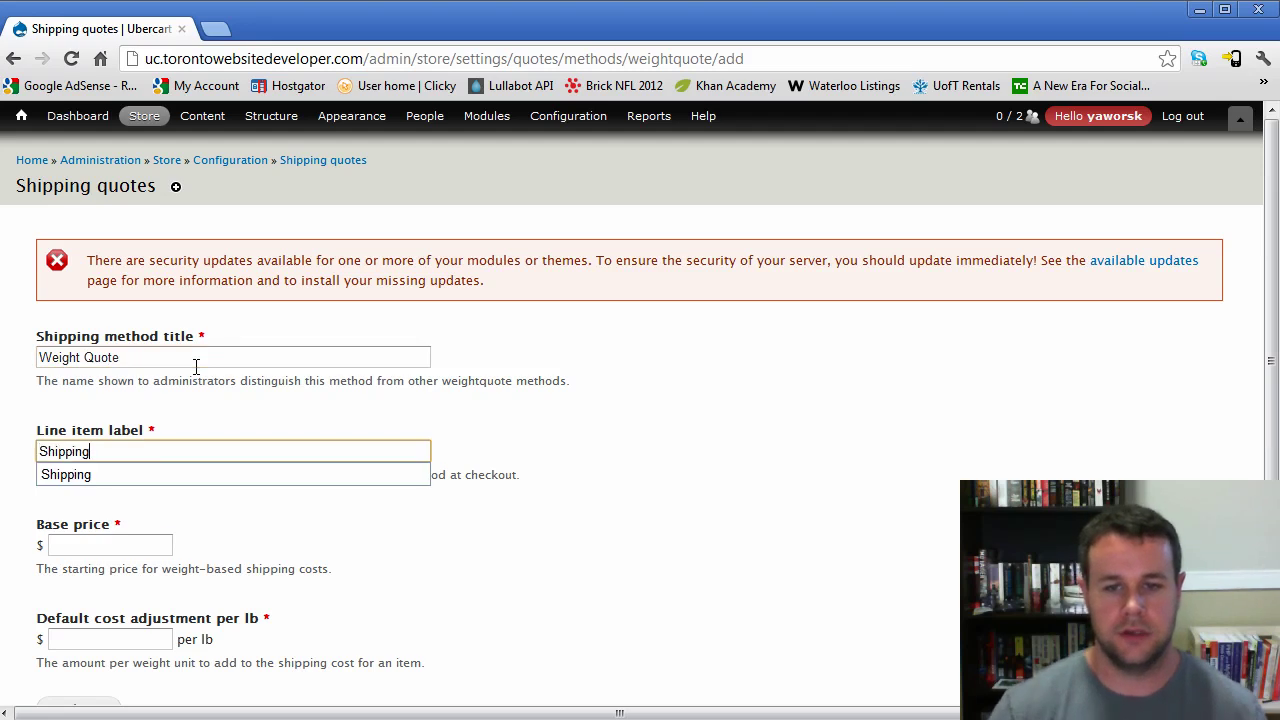
key("Tab")
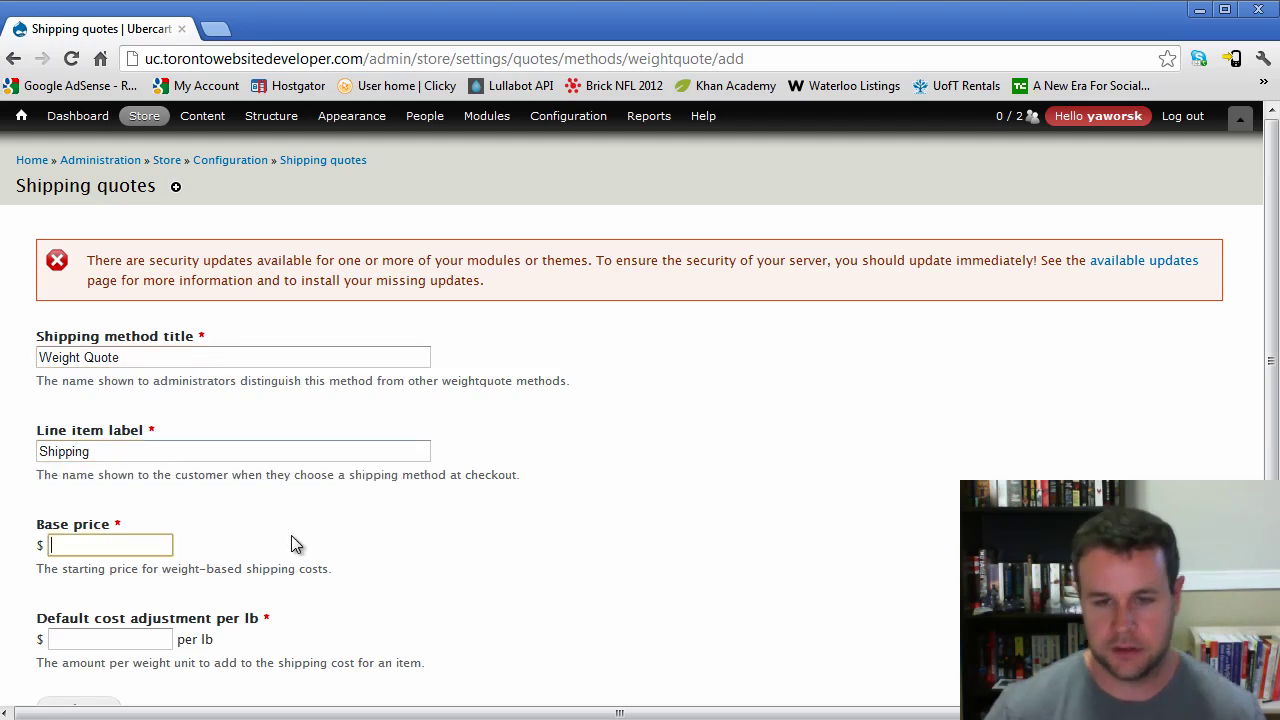
type("20")
- Set the per-lb cost to 1, create the method, and save it with no conditions
left_click(138, 638)
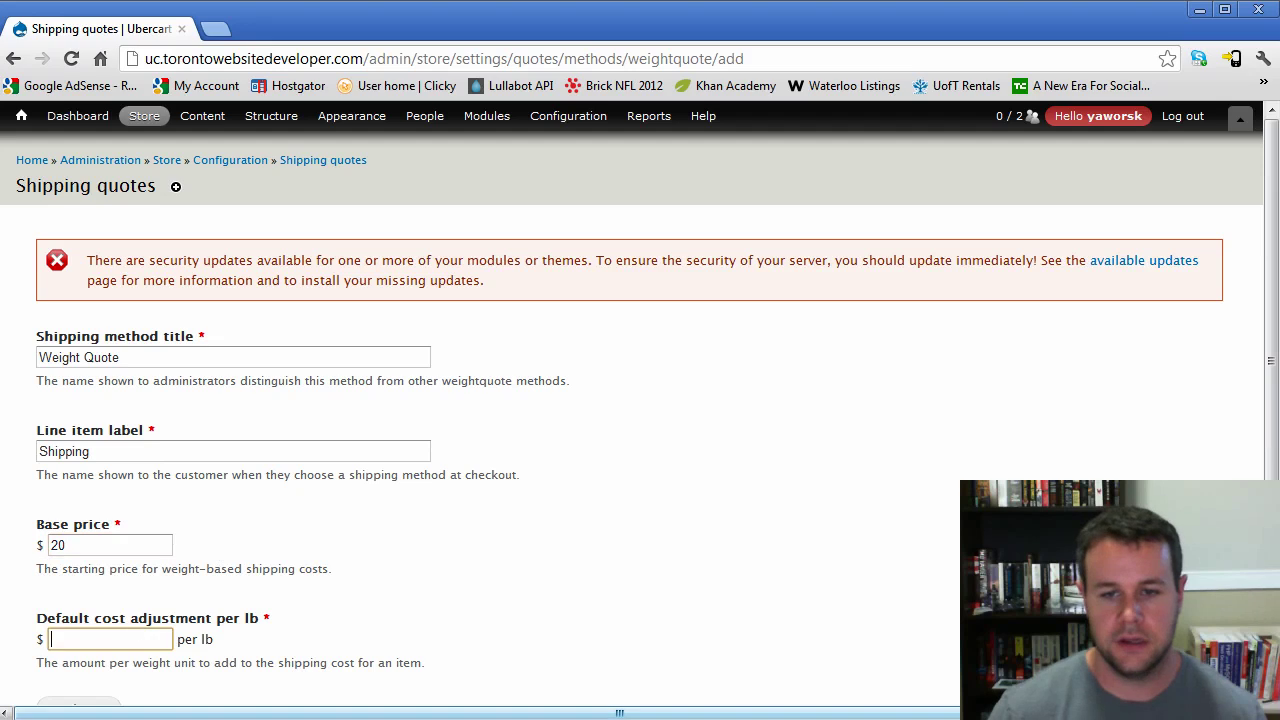
type("1")
left_click(515, 553)
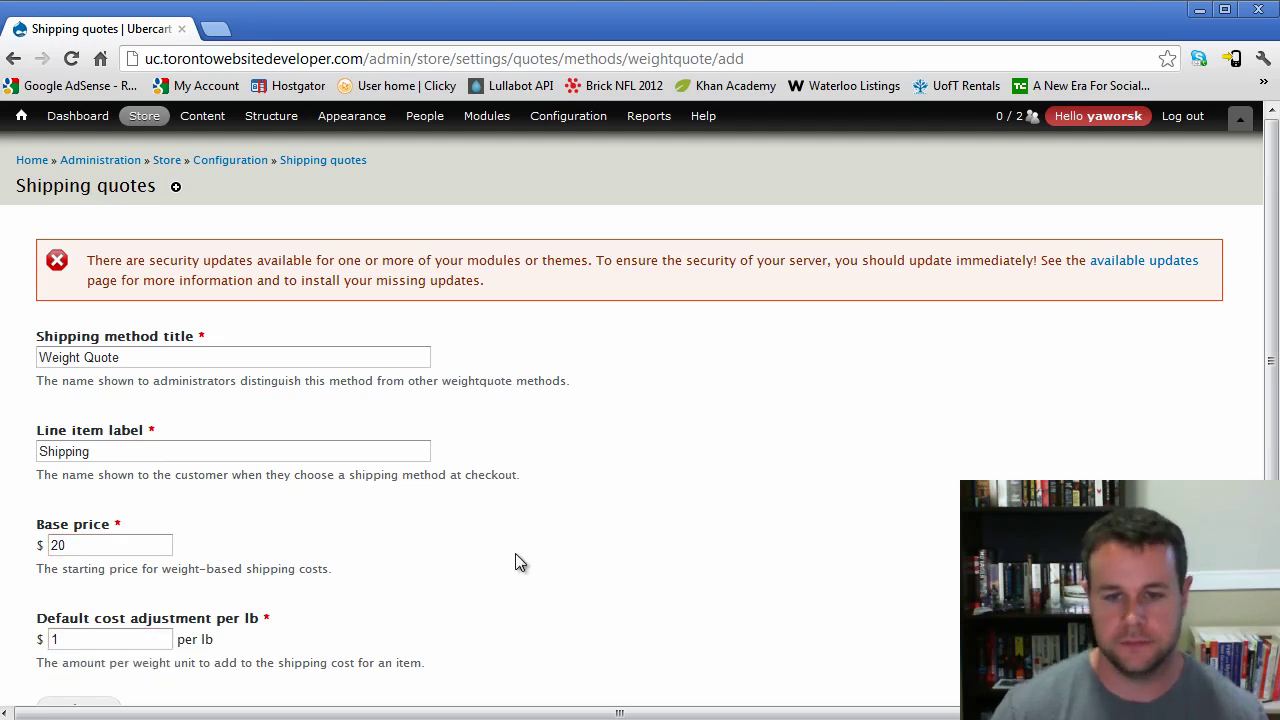
scroll(515, 553, "down", 1)
left_click(62, 606)
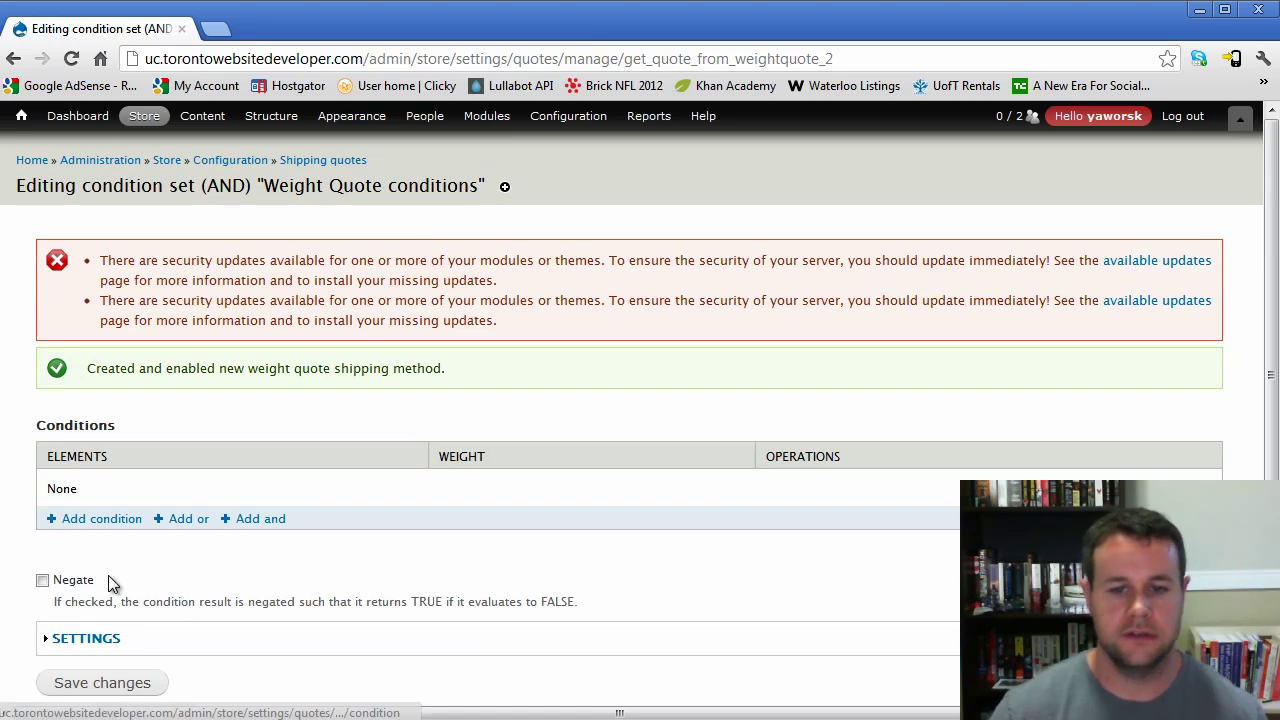
left_click(146, 684)
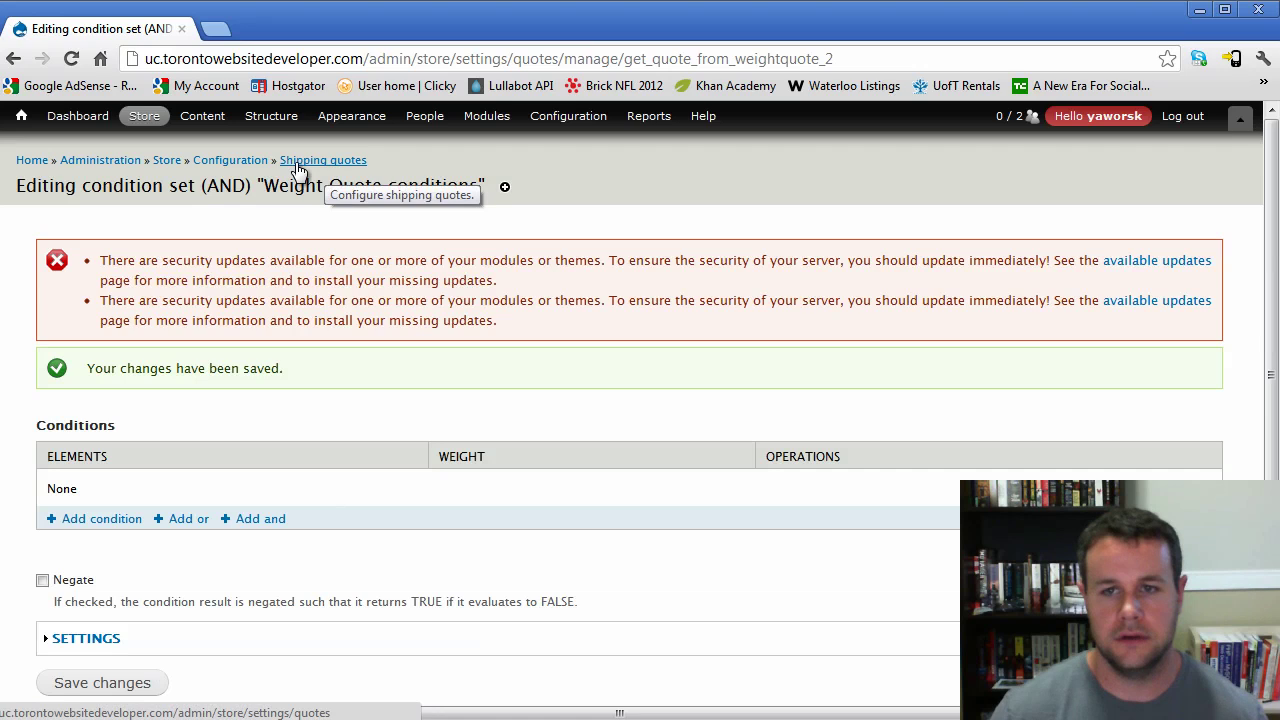
- Go to Payment methods and confirm PayPal Express Checkout and Website Payments Standard are enabled
left_click(298, 162)
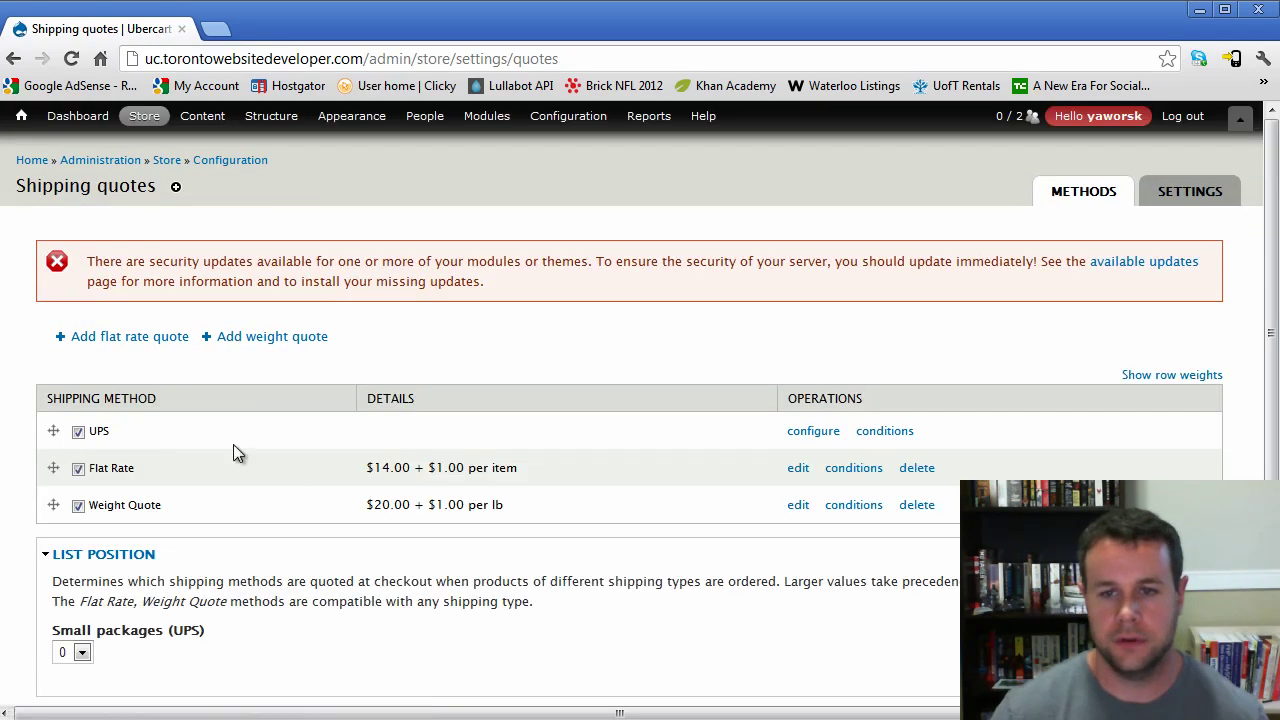
mouse_move(149, 122)
mouse_move(160, 229)
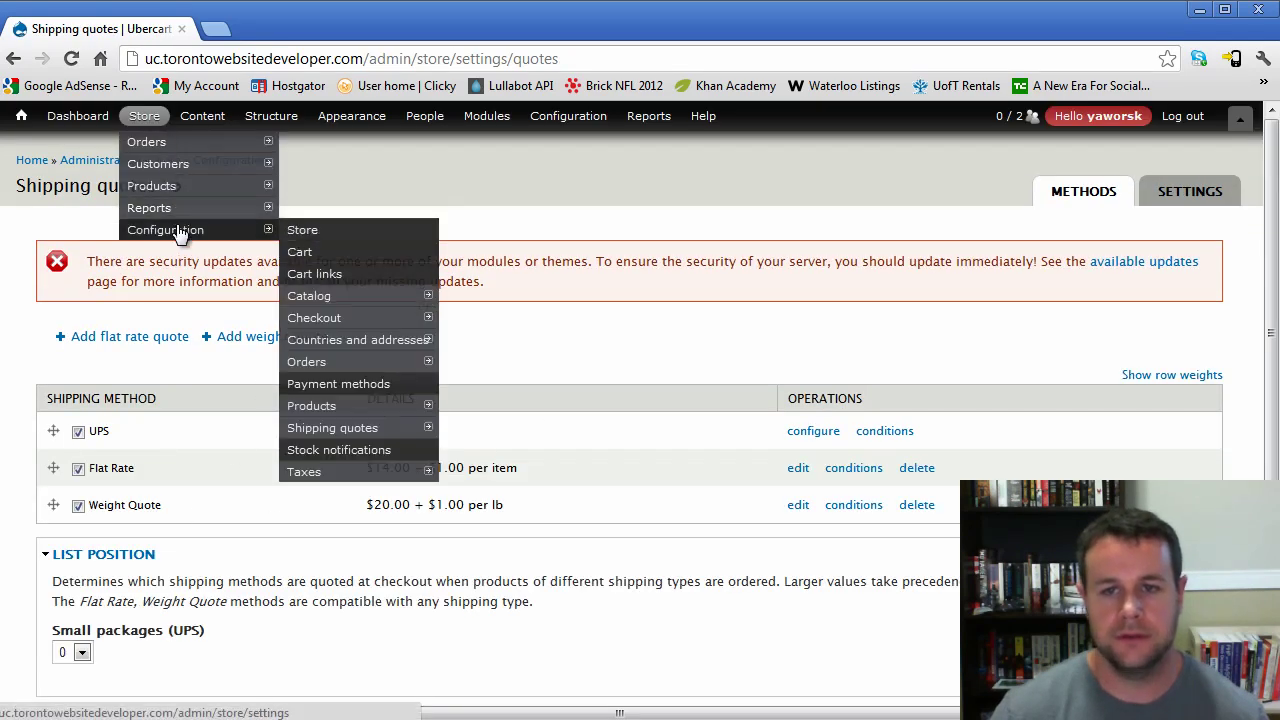
left_click(366, 385)
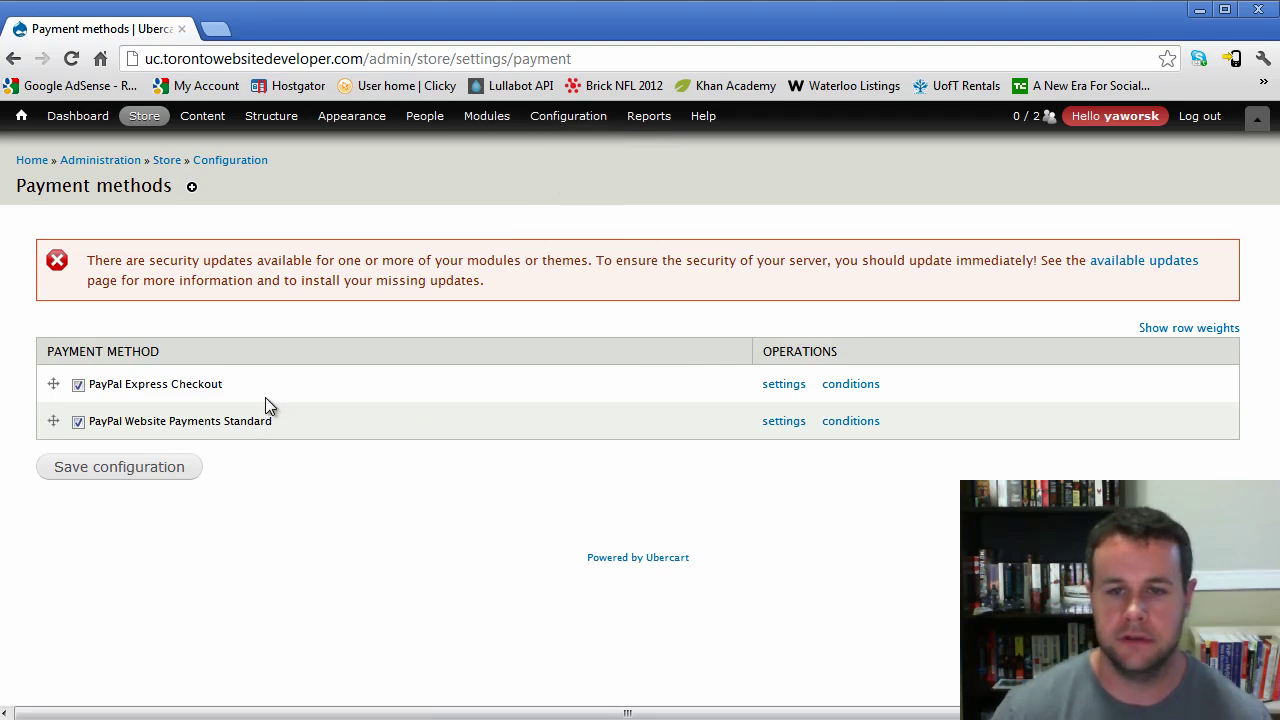
left_click_drag(223, 385, 88, 385)
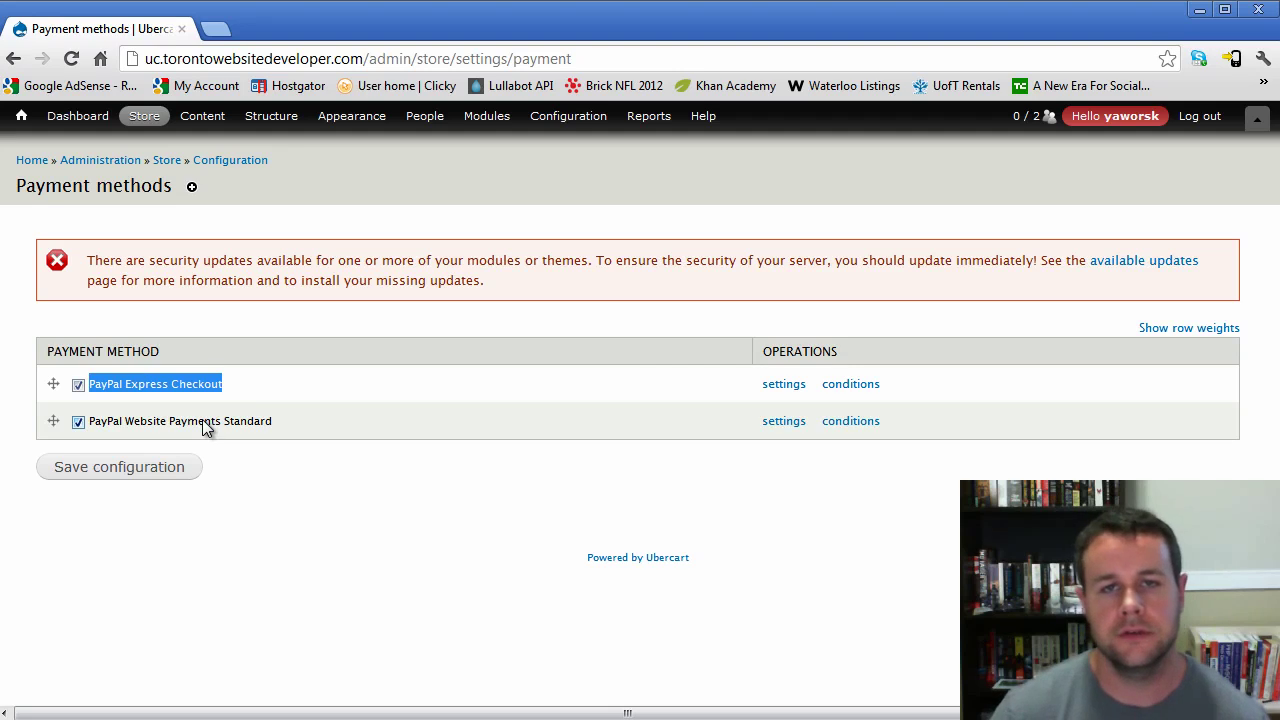
left_click(293, 420)
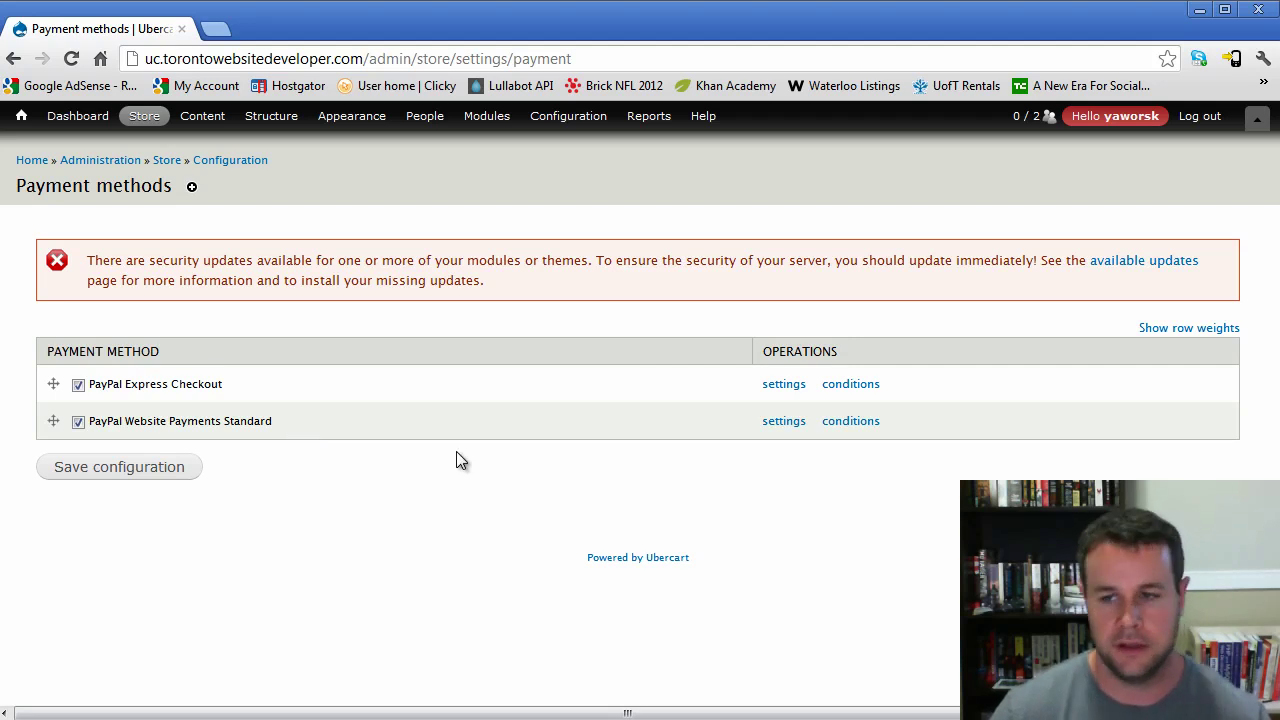
- Open the PayPal Express Checkout settings and review the USD currency and Sandbox API server
left_click(778, 388)
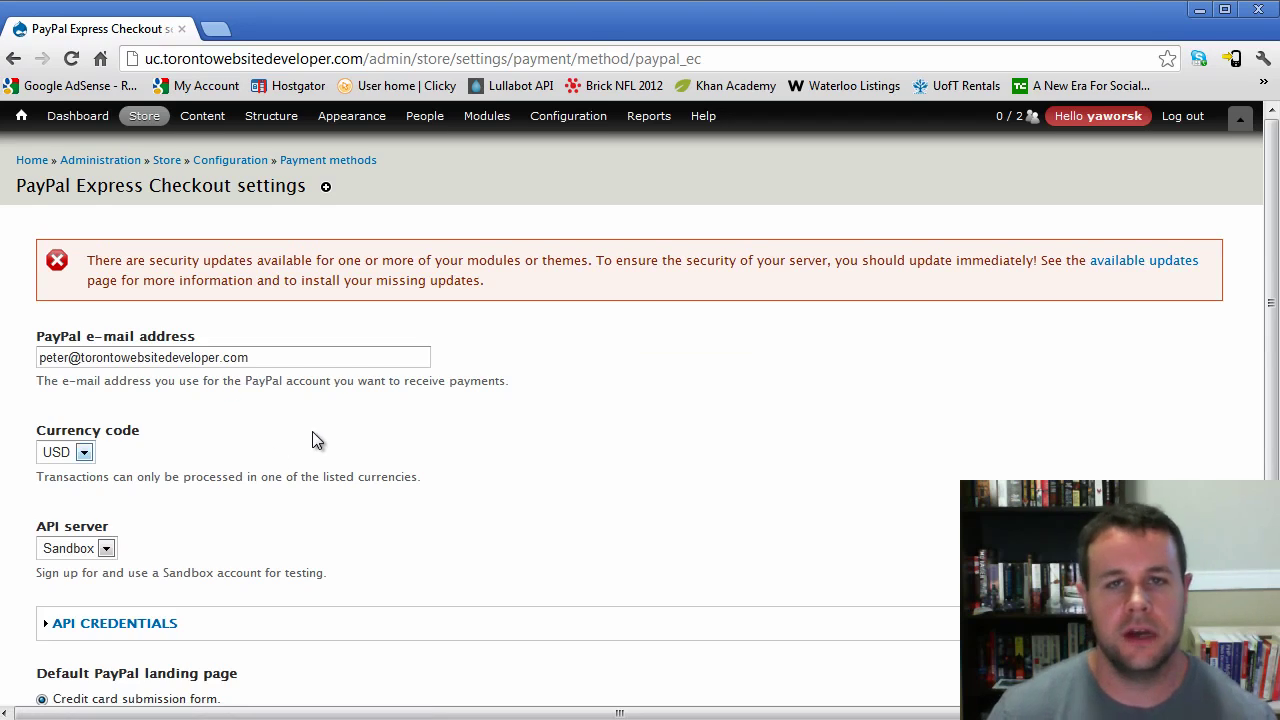
scroll(312, 431, "down", 1)
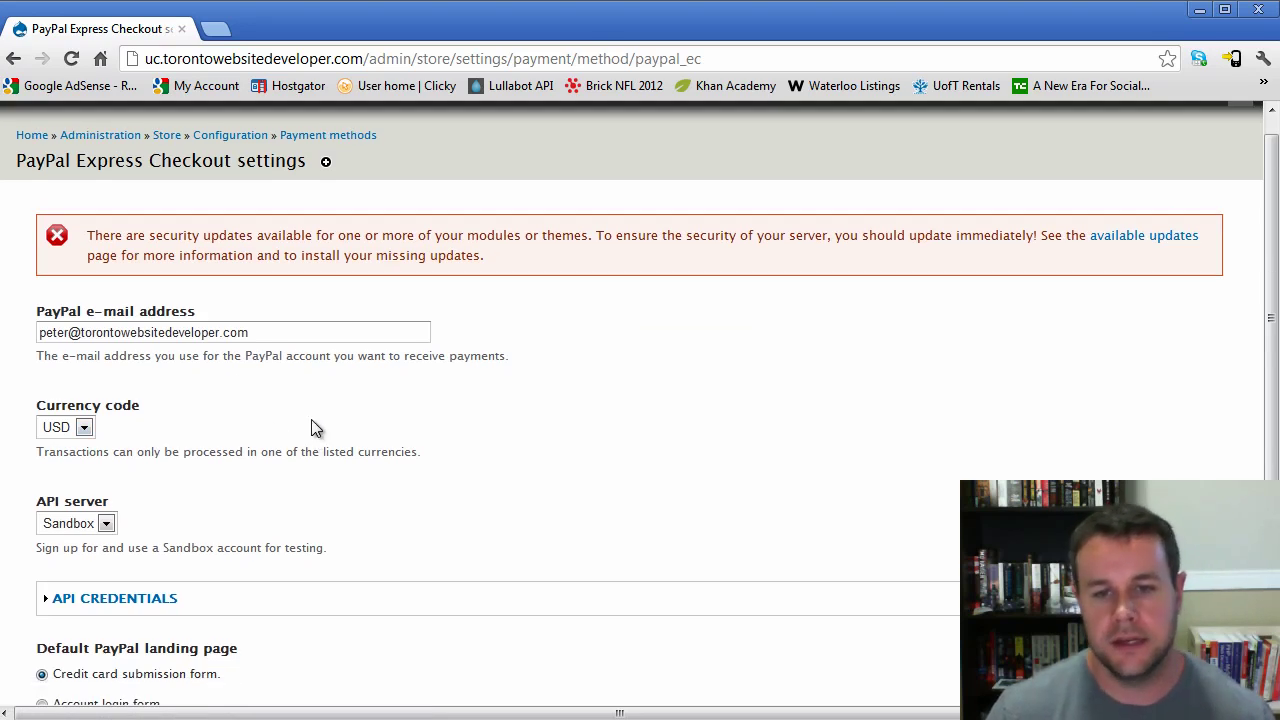
scroll(312, 428, "down", 1)
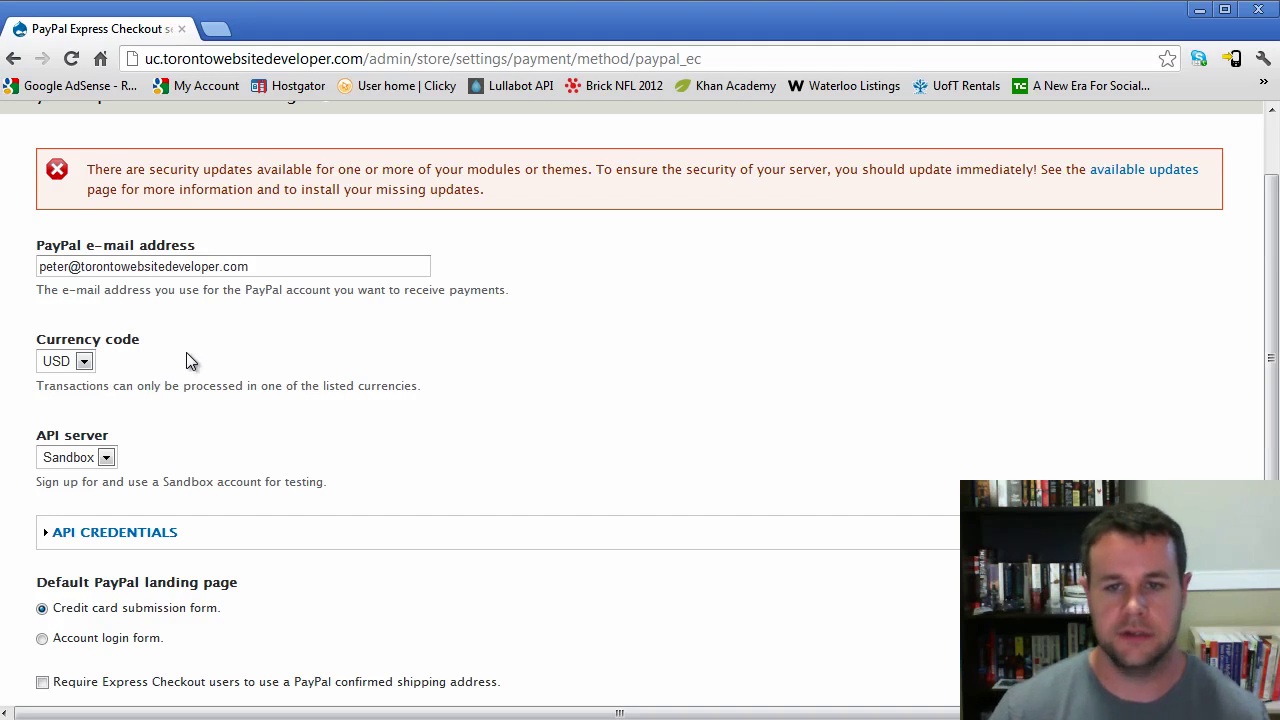
scroll(225, 368, "down", 1)
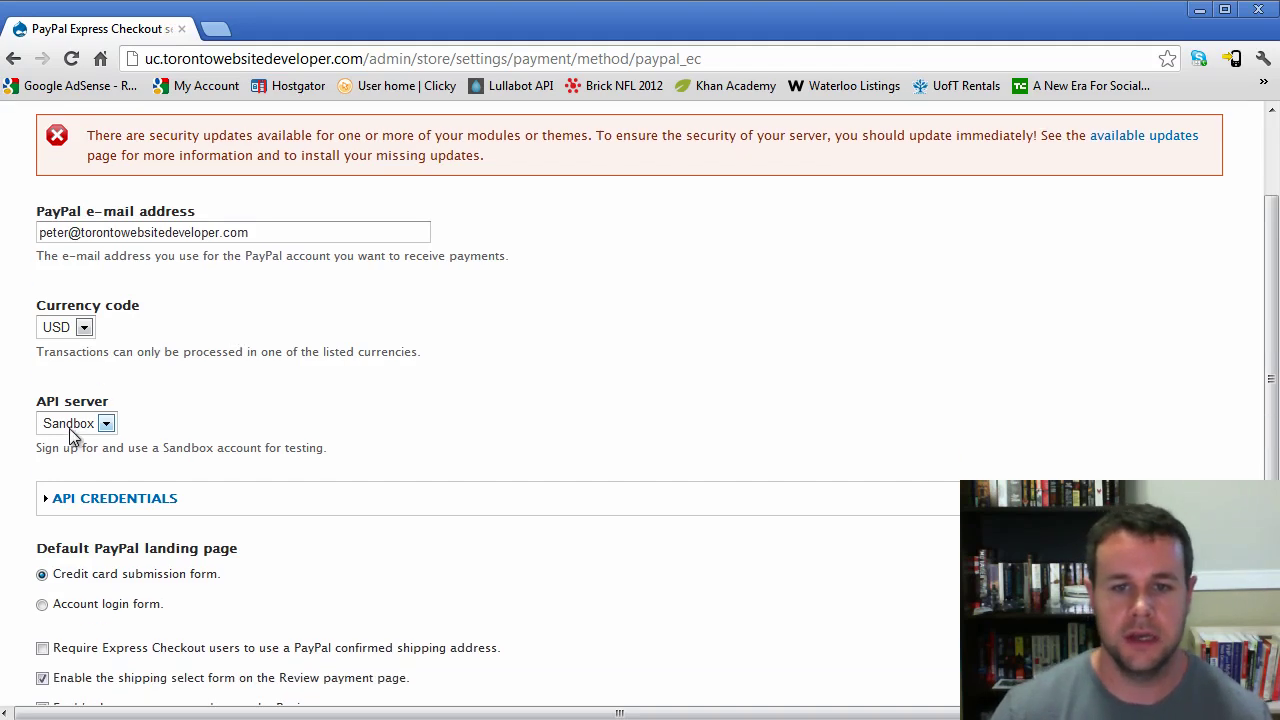
- Load the PayPal developer site in a new tab and expand Ubercart's Express Checkout API credentials
left_click(218, 32)
type("develop")
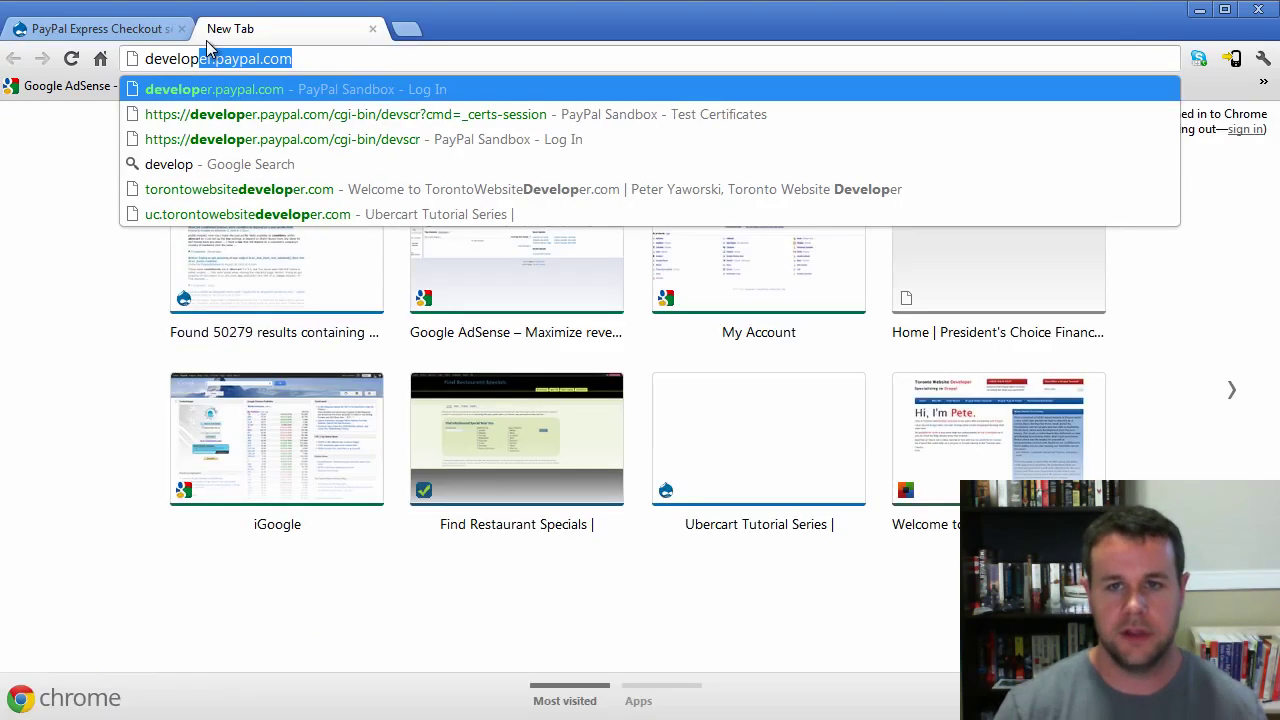
key("Return")
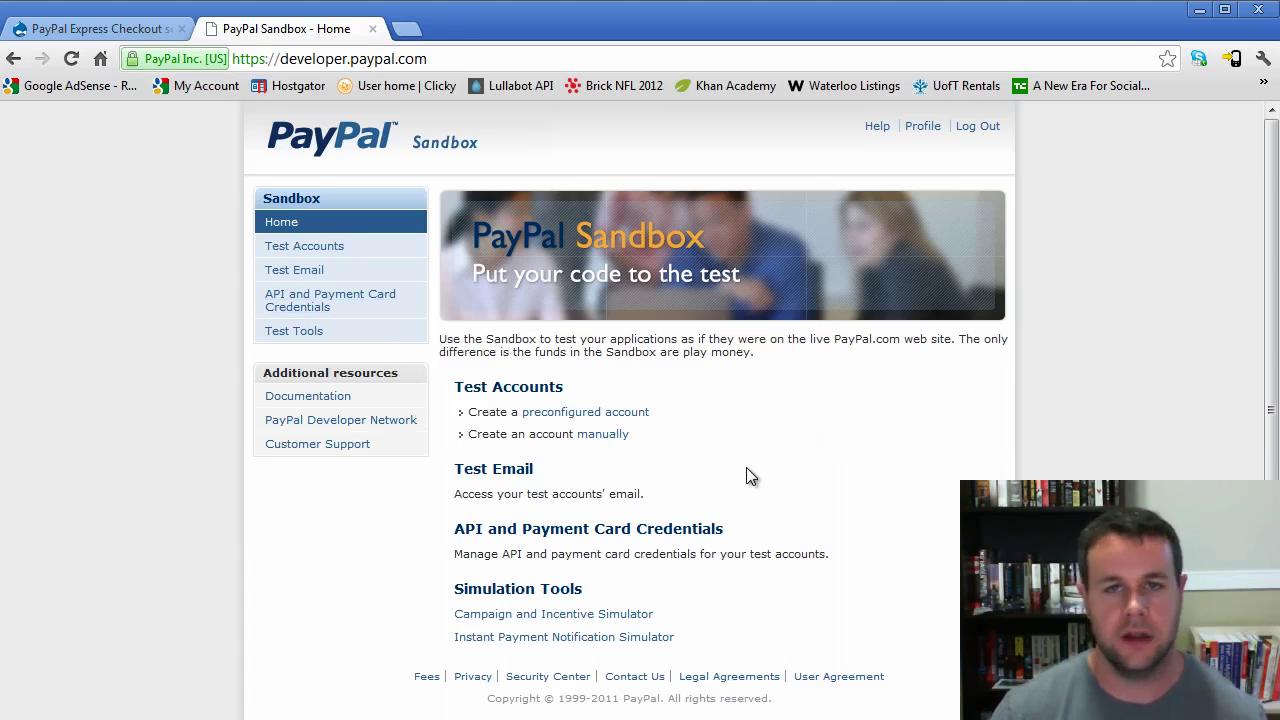
left_click(93, 30)
scroll(337, 455, "down", 1)
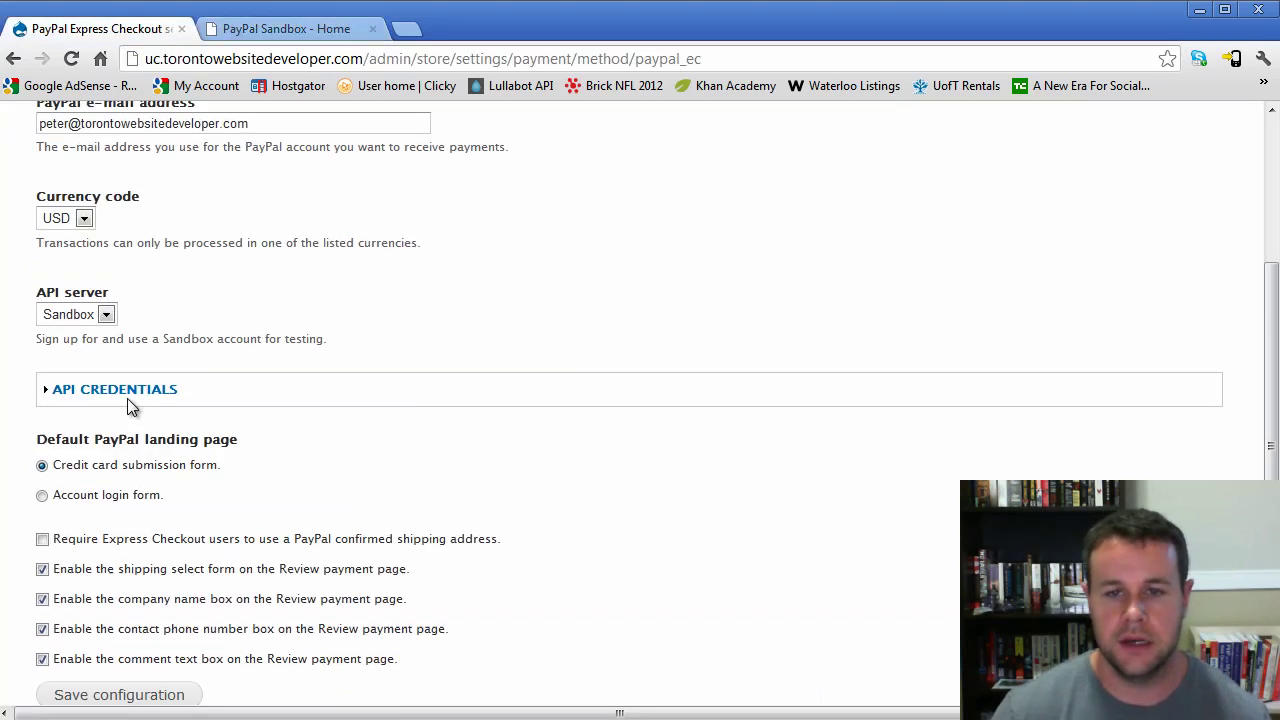
left_click(127, 394)
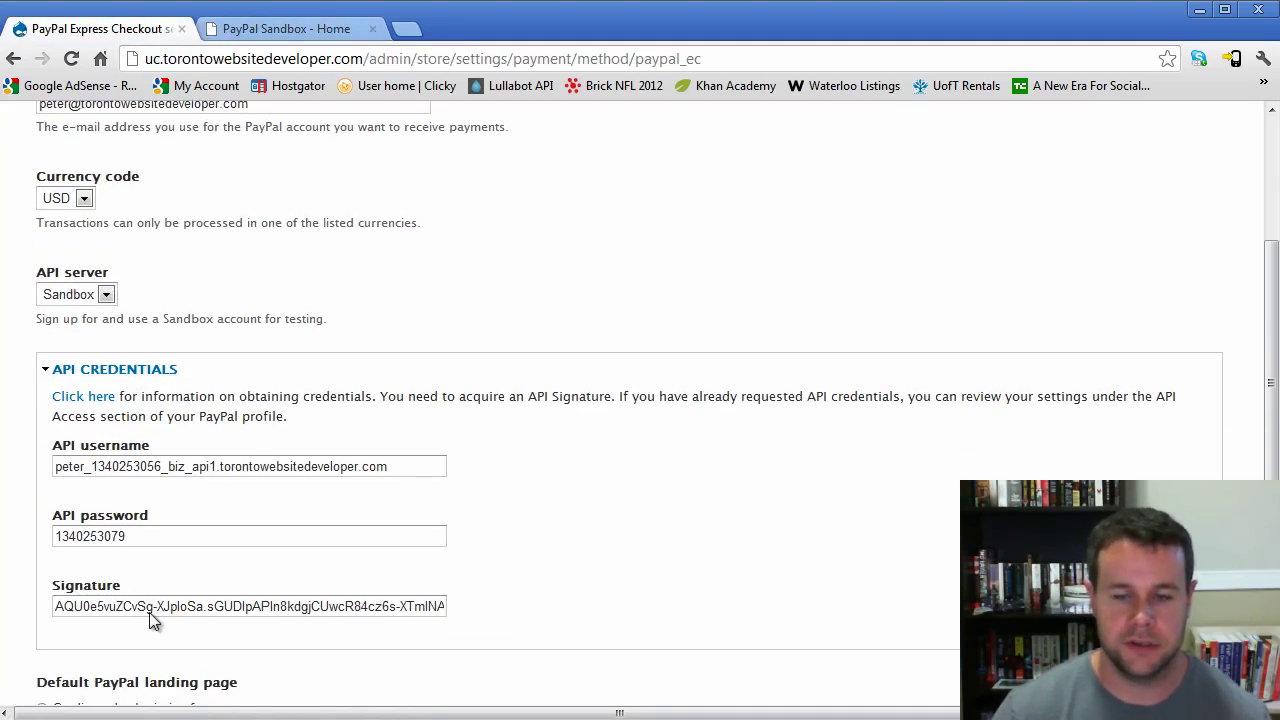
- In the PayPal Sandbox, go through API Credentials to the Test Accounts list
left_click(286, 30)
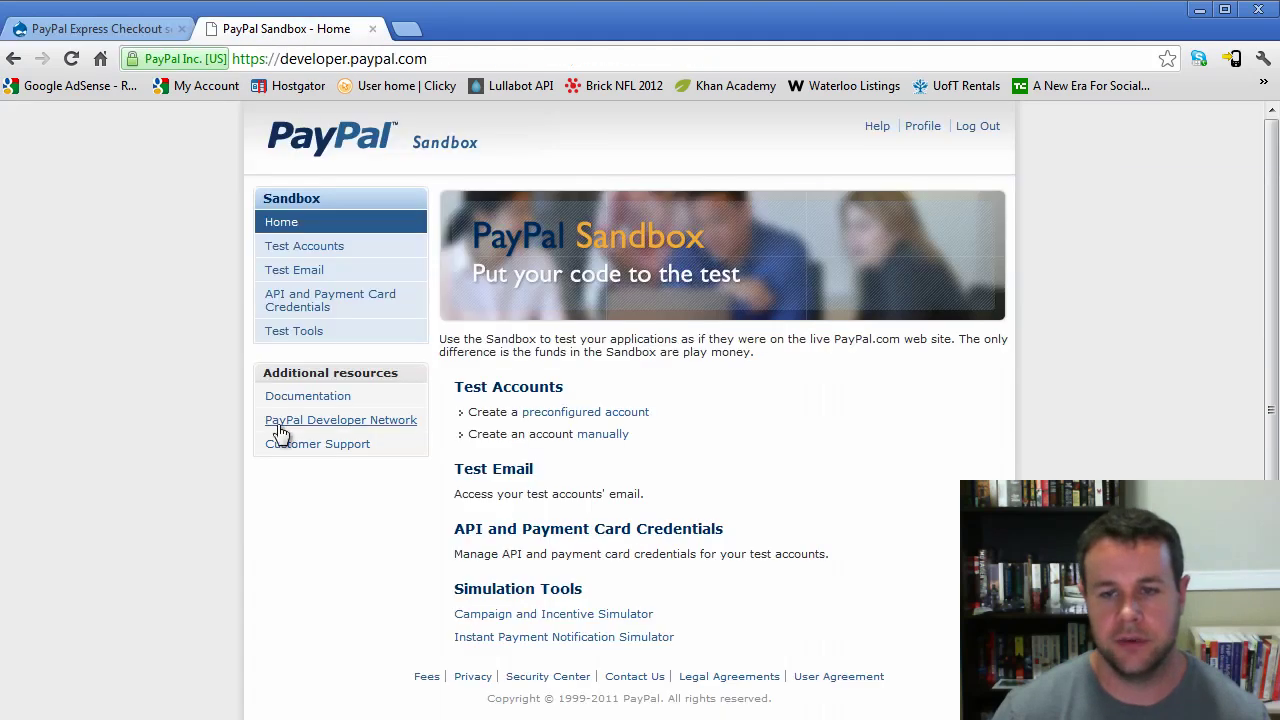
left_click(316, 308)
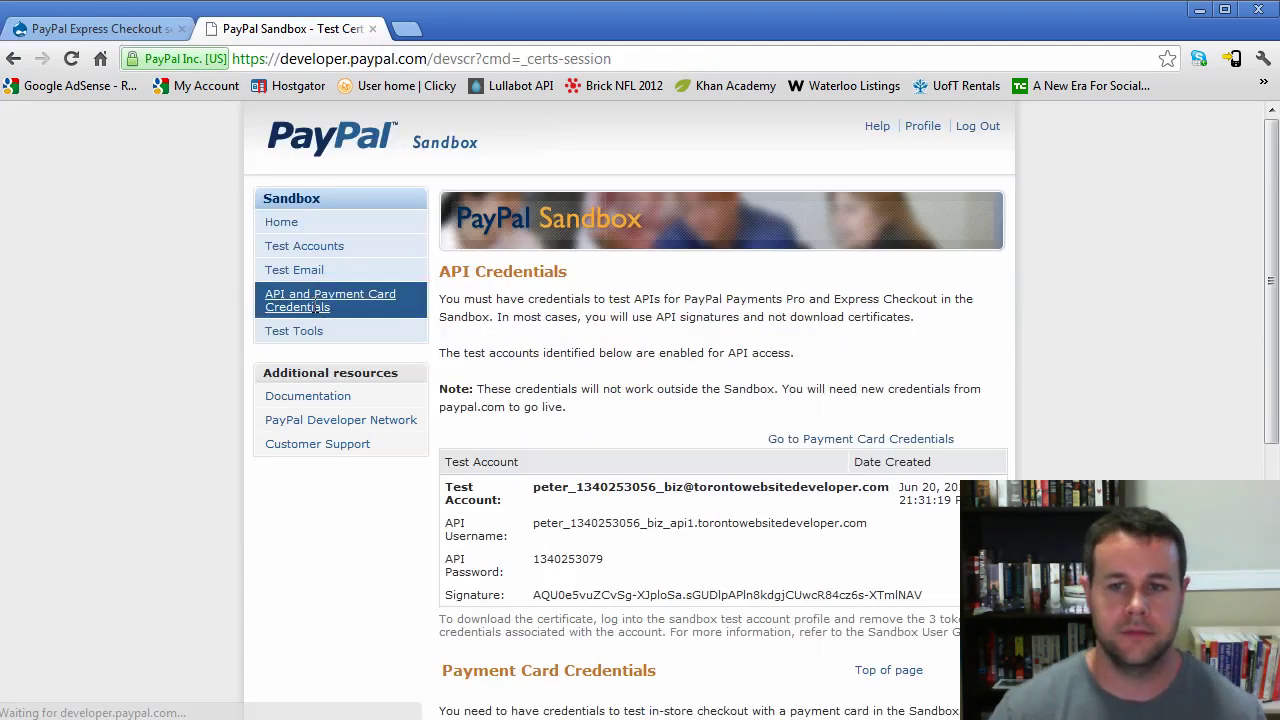
scroll(570, 470, "down", 1)
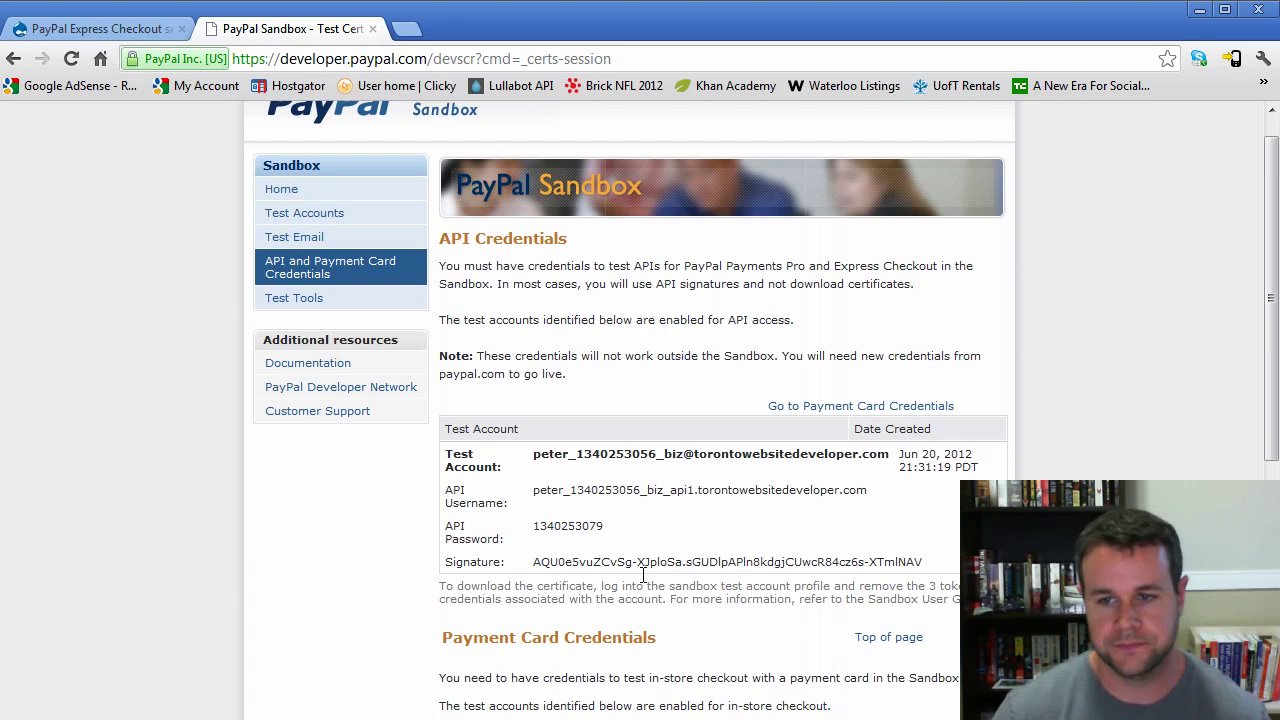
left_click(326, 213)
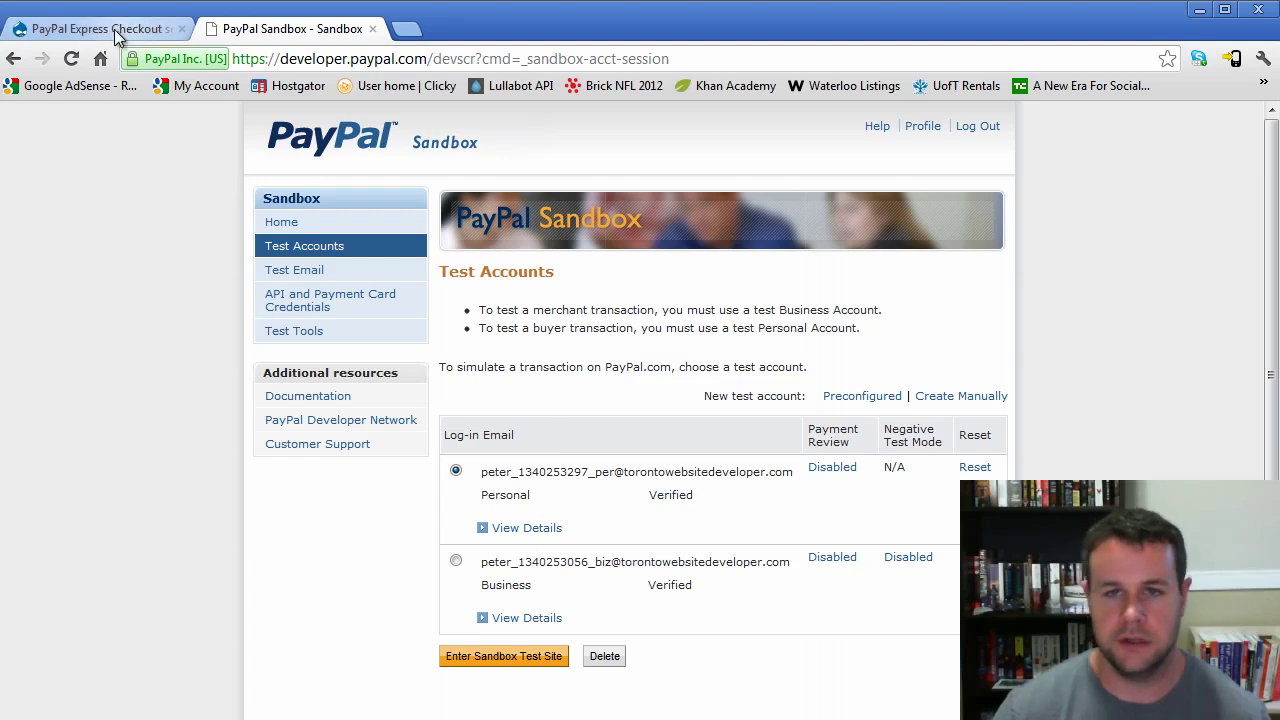
- Collapse and re-expand the Express Checkout API credentials, then review the Default PayPal landing page options
left_click(78, 28)
scroll(240, 449, "down", 1)
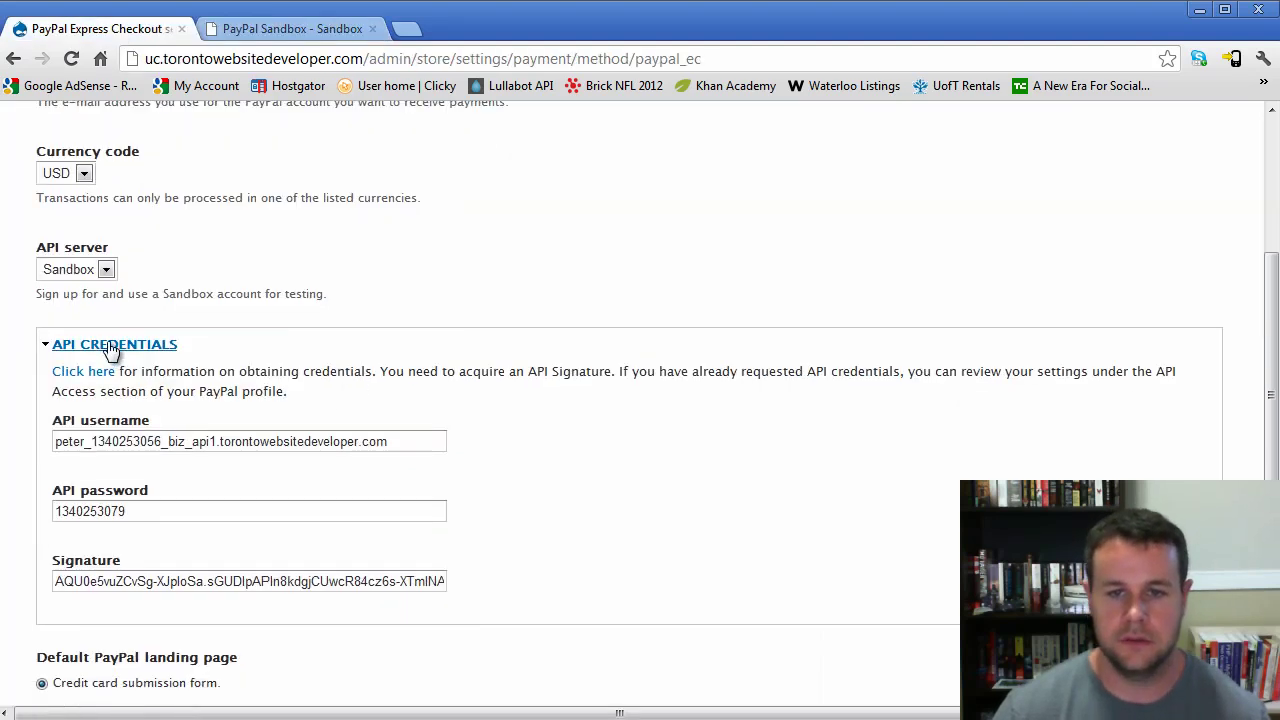
left_click(108, 347)
left_click(140, 345)
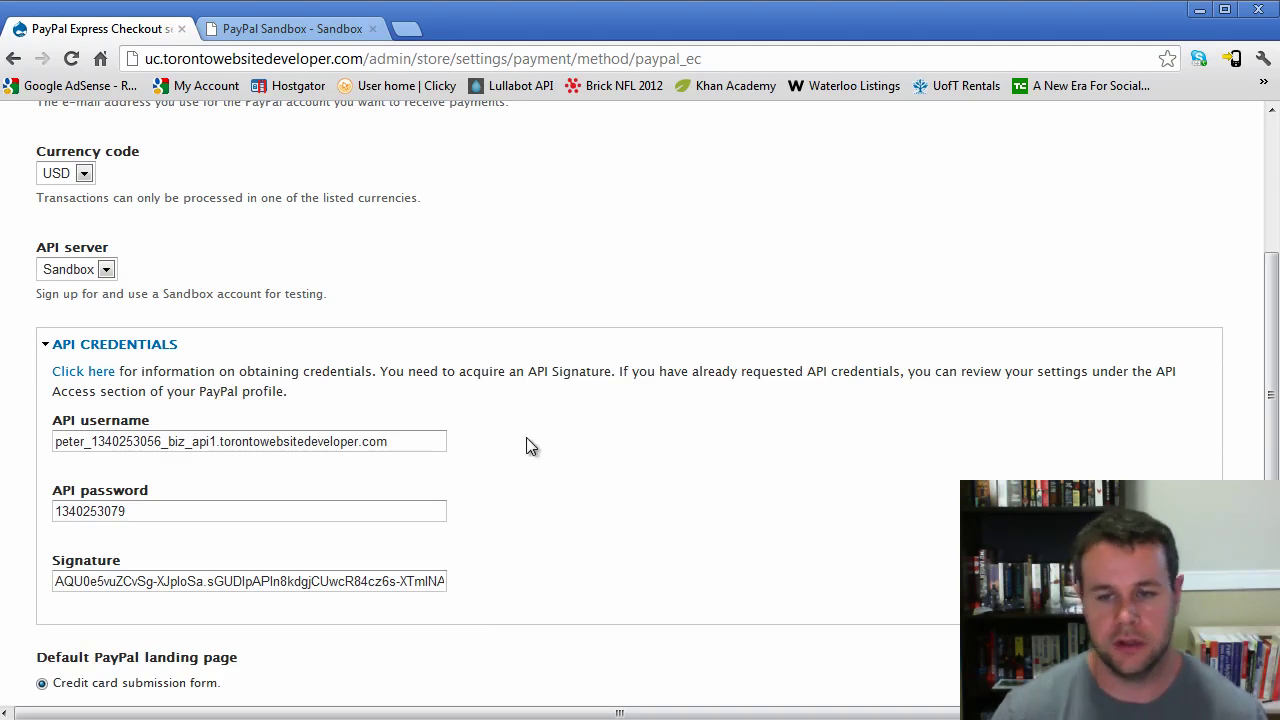
scroll(454, 500, "down", 2)
scroll(454, 500, "down", 1)
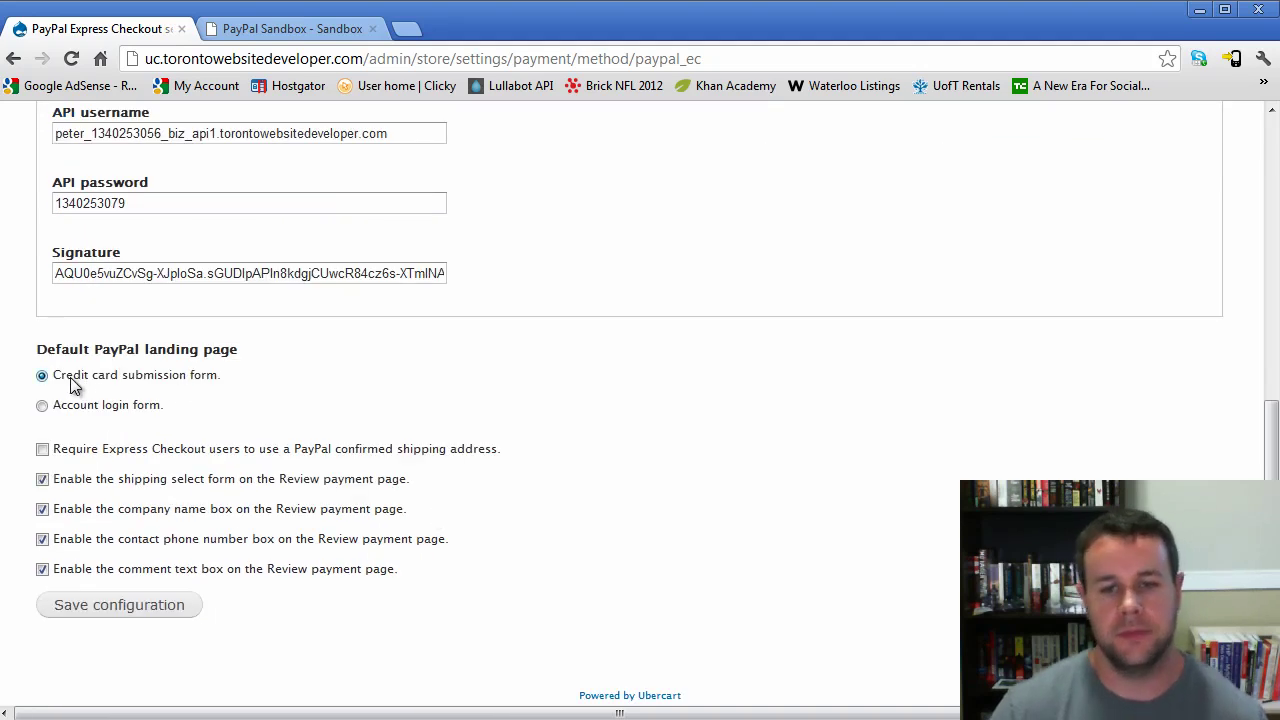
left_click_drag(38, 352, 218, 362)
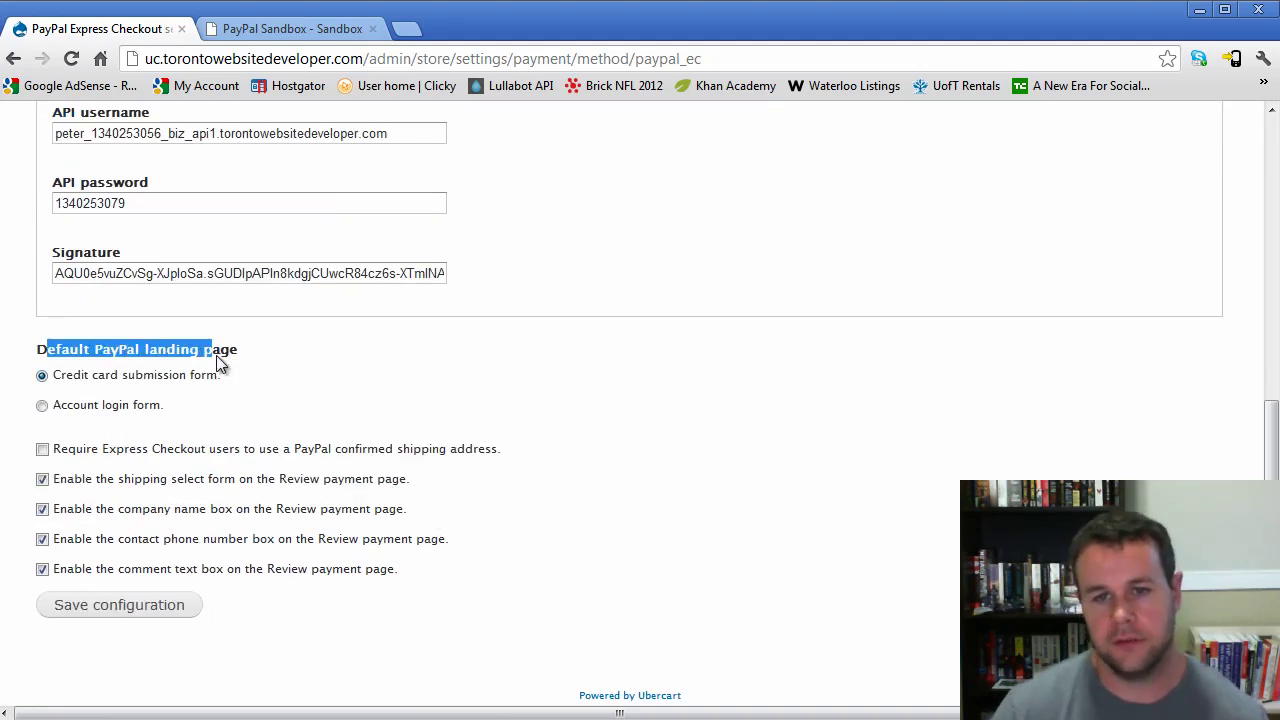
left_click(225, 372)
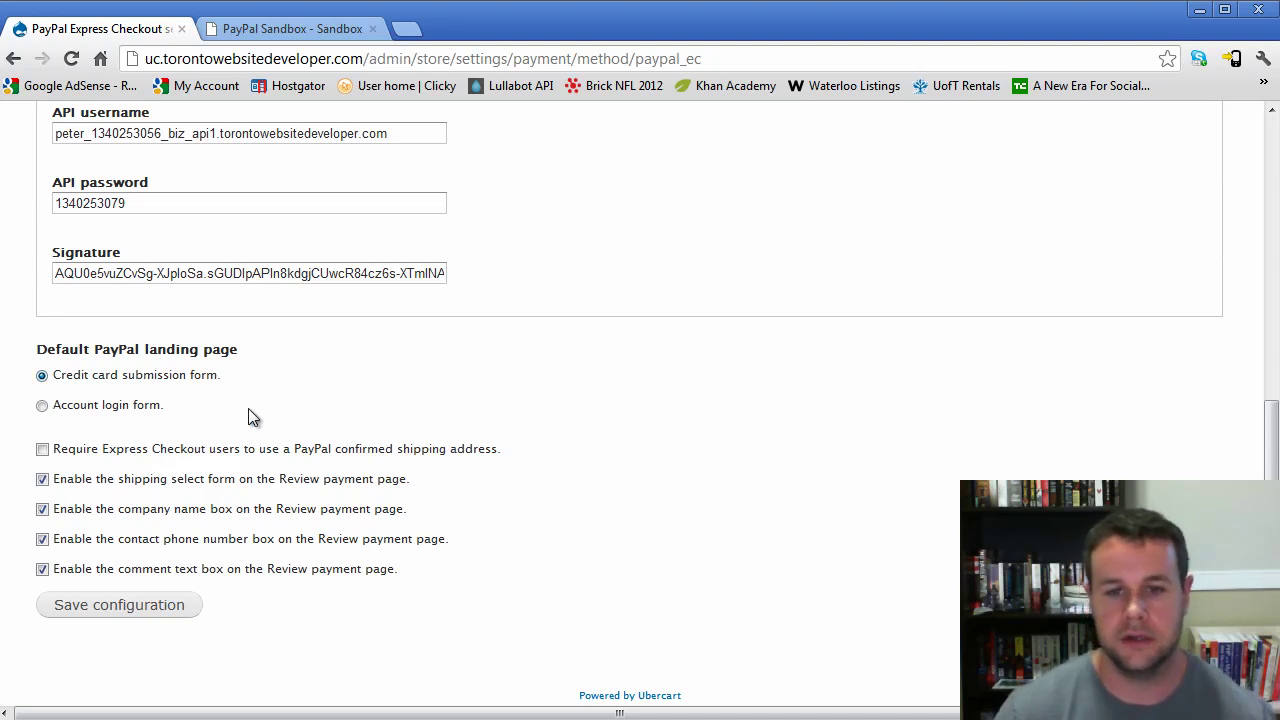
scroll(449, 574, "up", 6)
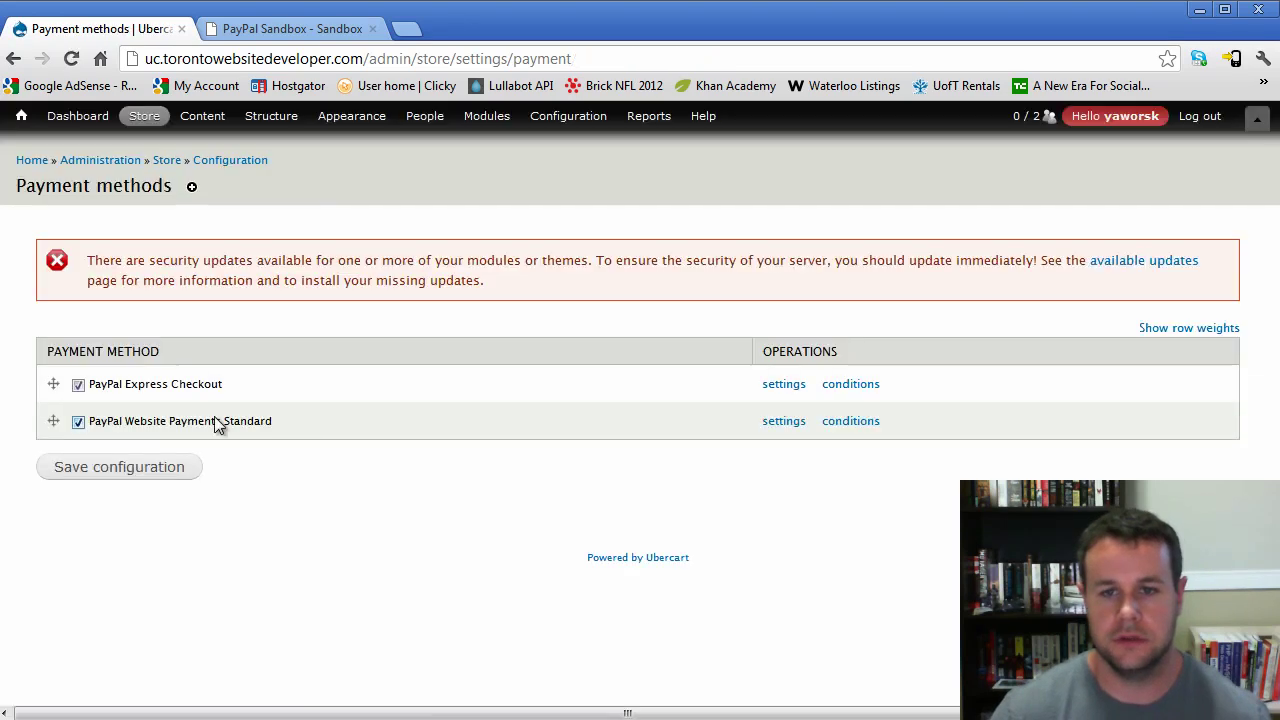
- Open the PayPal Website Payments Standard settings, reviewing the e-mail field and keeping the US login language
left_click(786, 421)
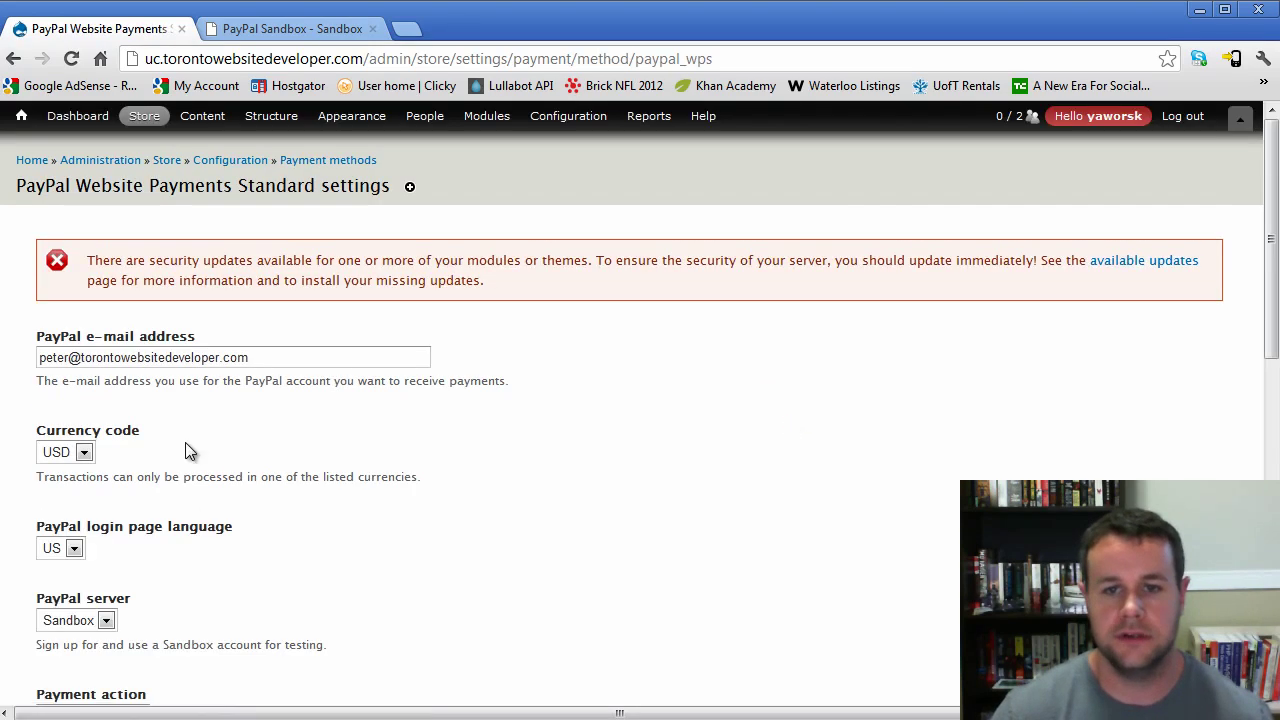
left_click_drag(246, 358, 27, 372)
left_click(278, 365)
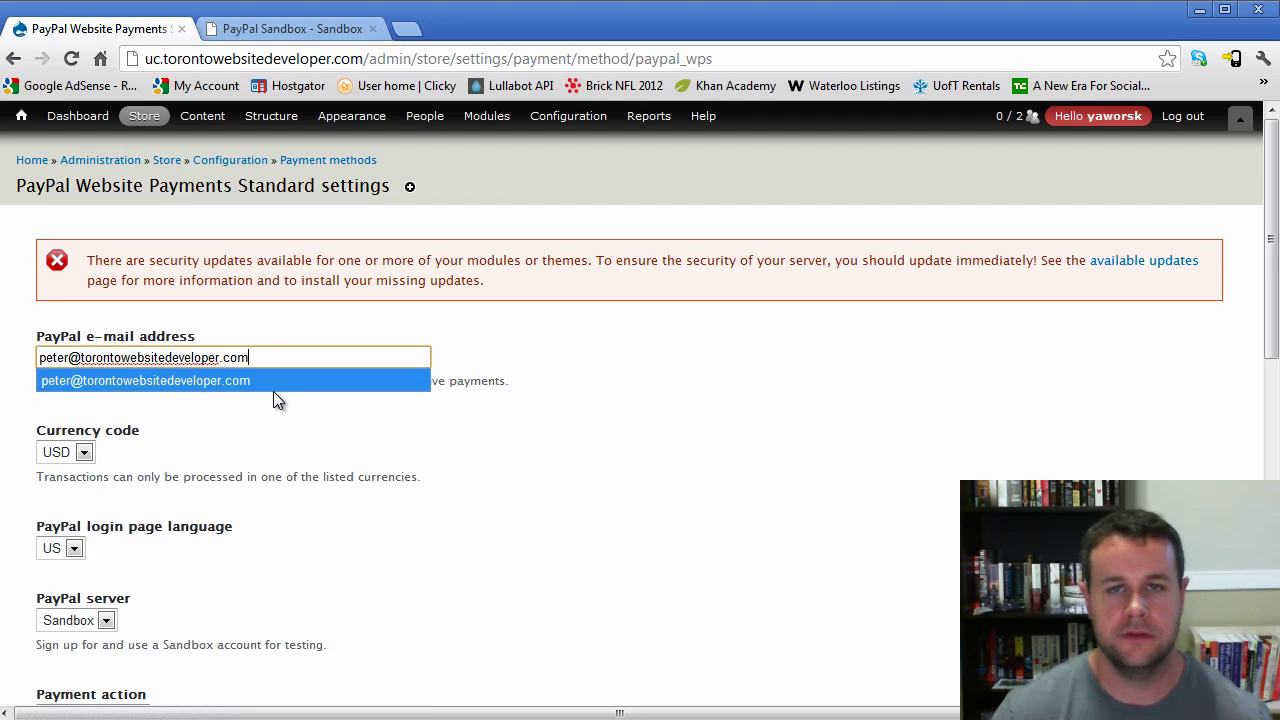
left_click(495, 378)
scroll(101, 373, "down", 2)
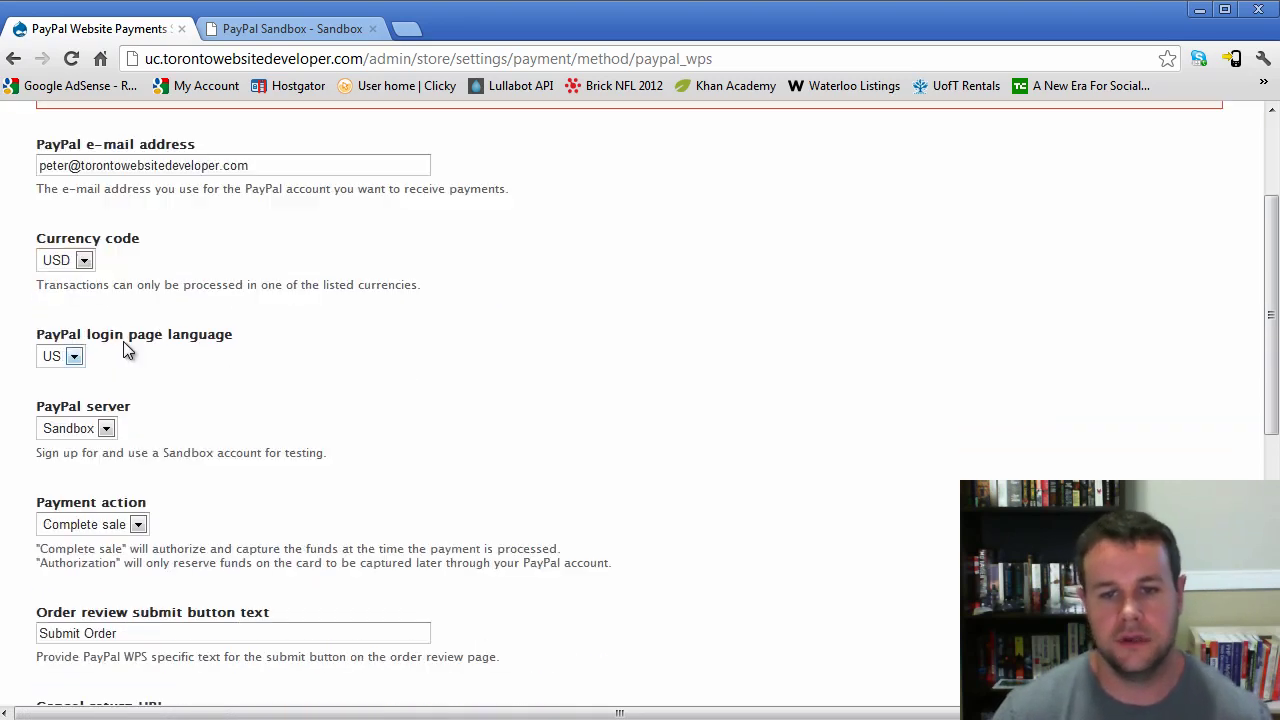
left_click(74, 356)
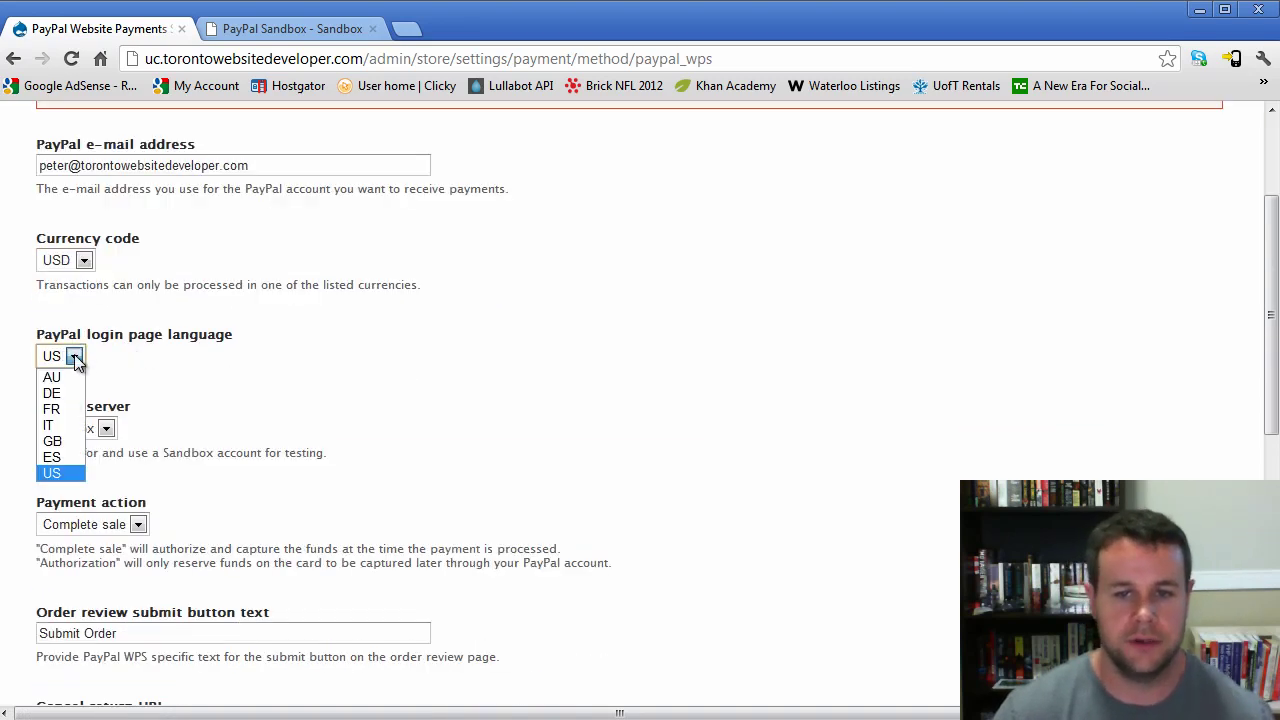
left_click(74, 356)
scroll(123, 417, "down", 1)
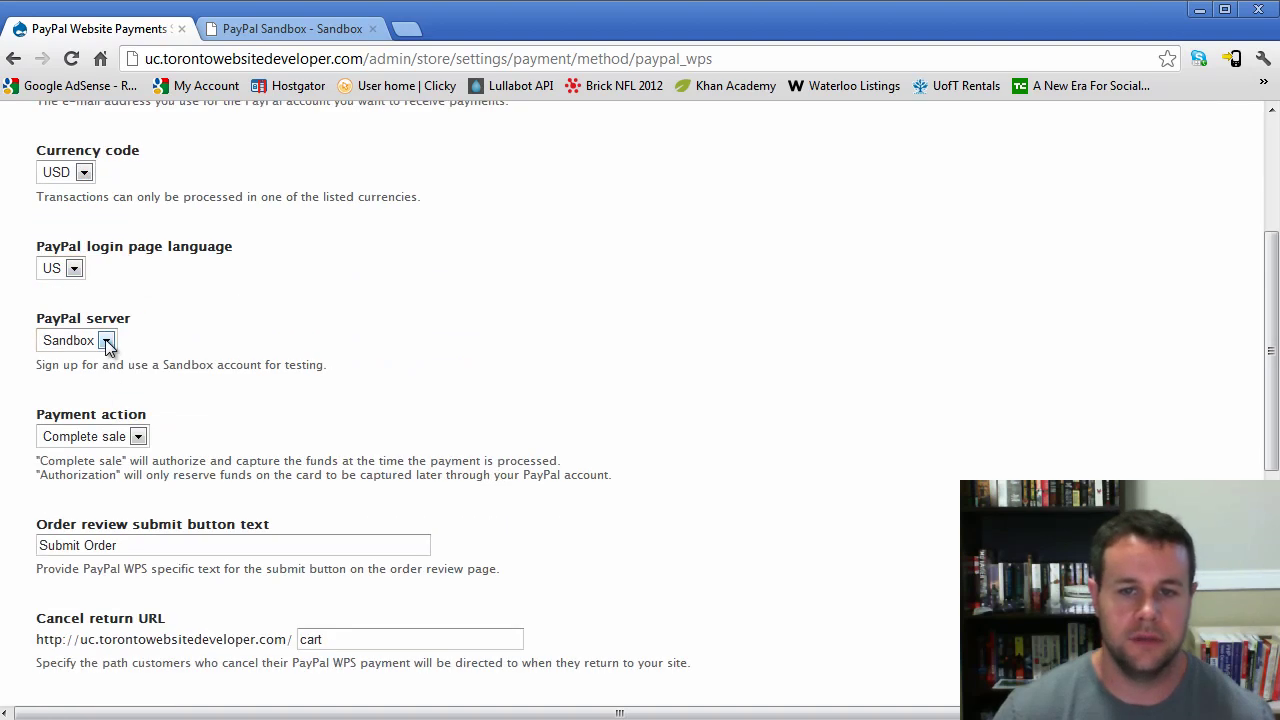
scroll(381, 403, "down", 1)
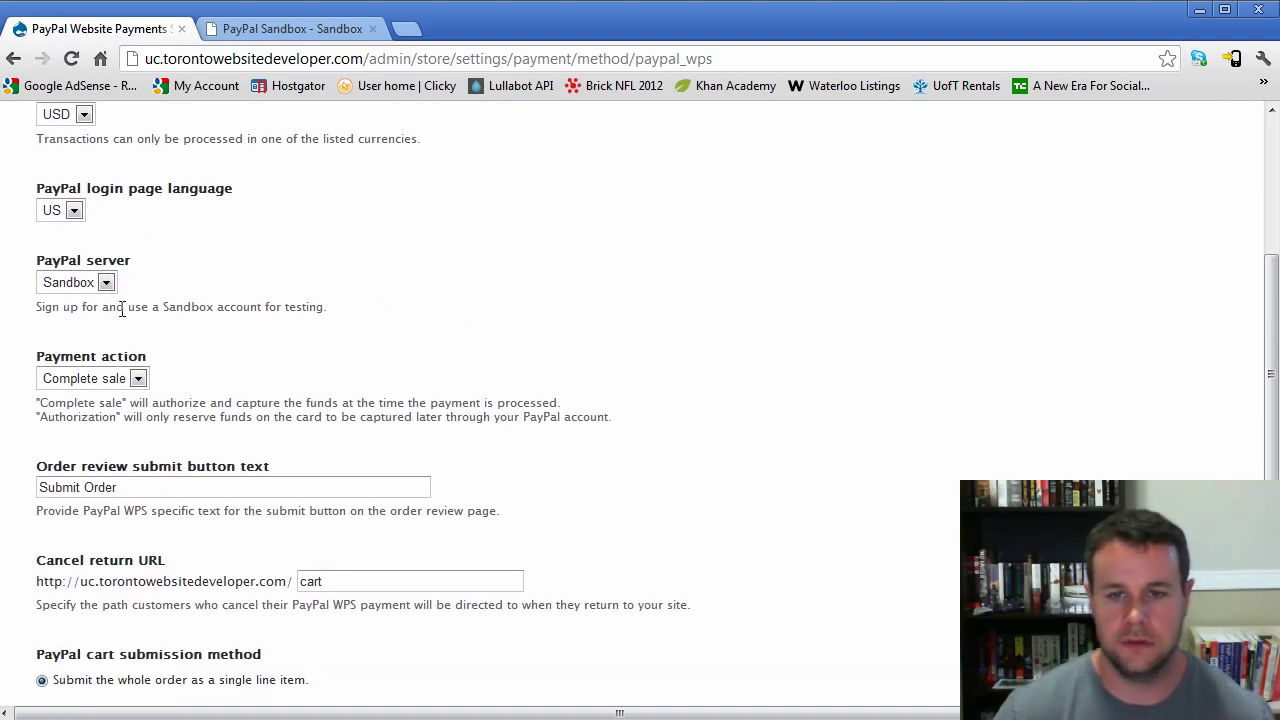
scroll(372, 411, "down", 1)
scroll(358, 396, "up", 3)
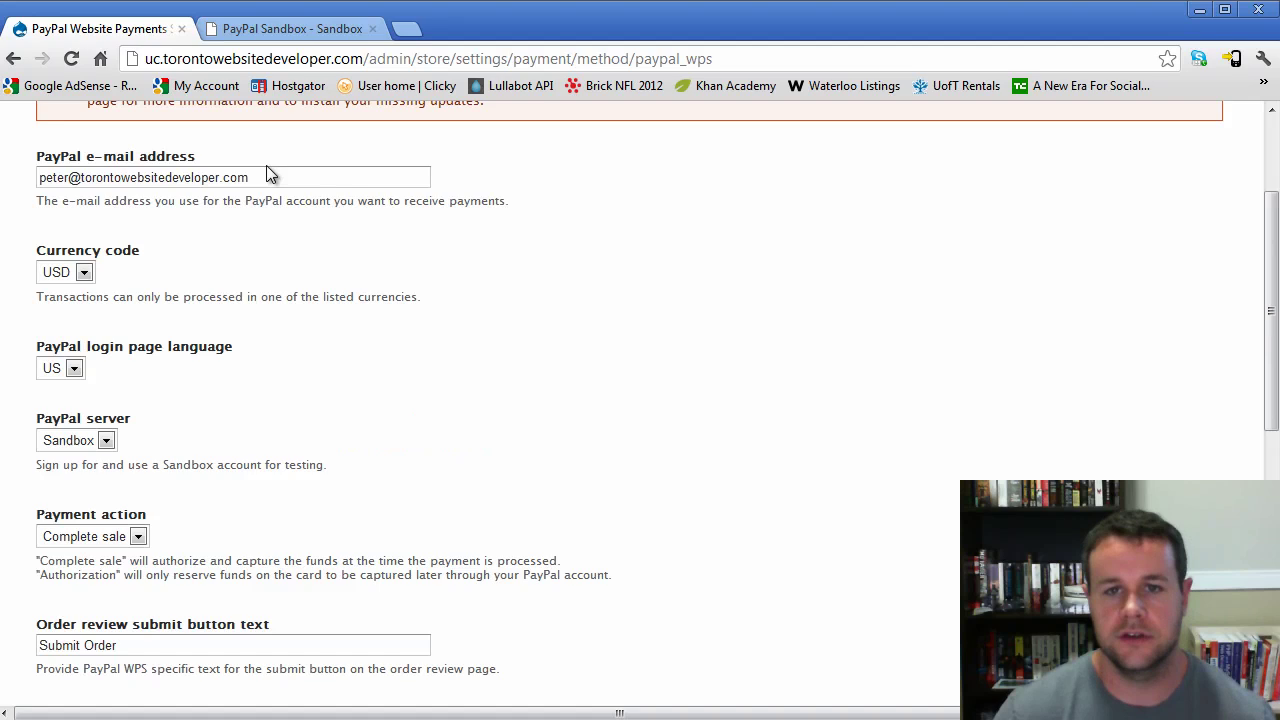
- Copy the sandbox business test account's e-mail into the PayPal e-mail address field
left_click_drag(291, 172, 43, 188)
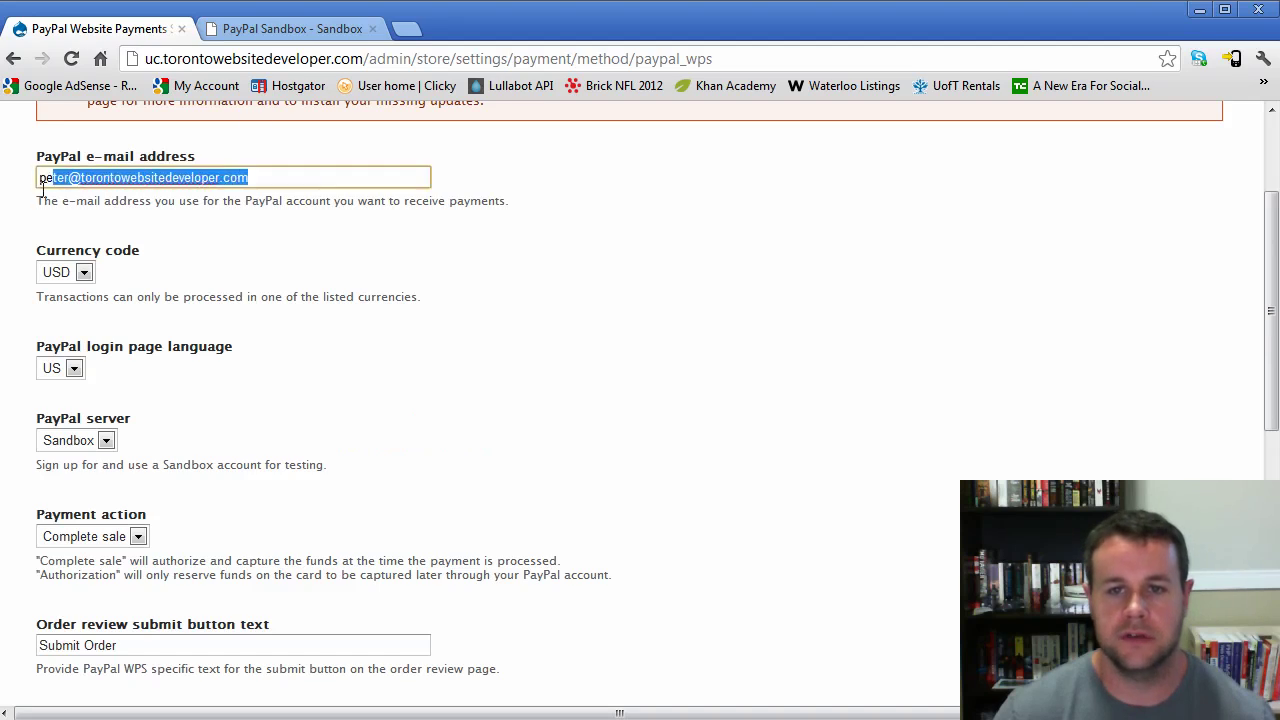
left_click(275, 29)
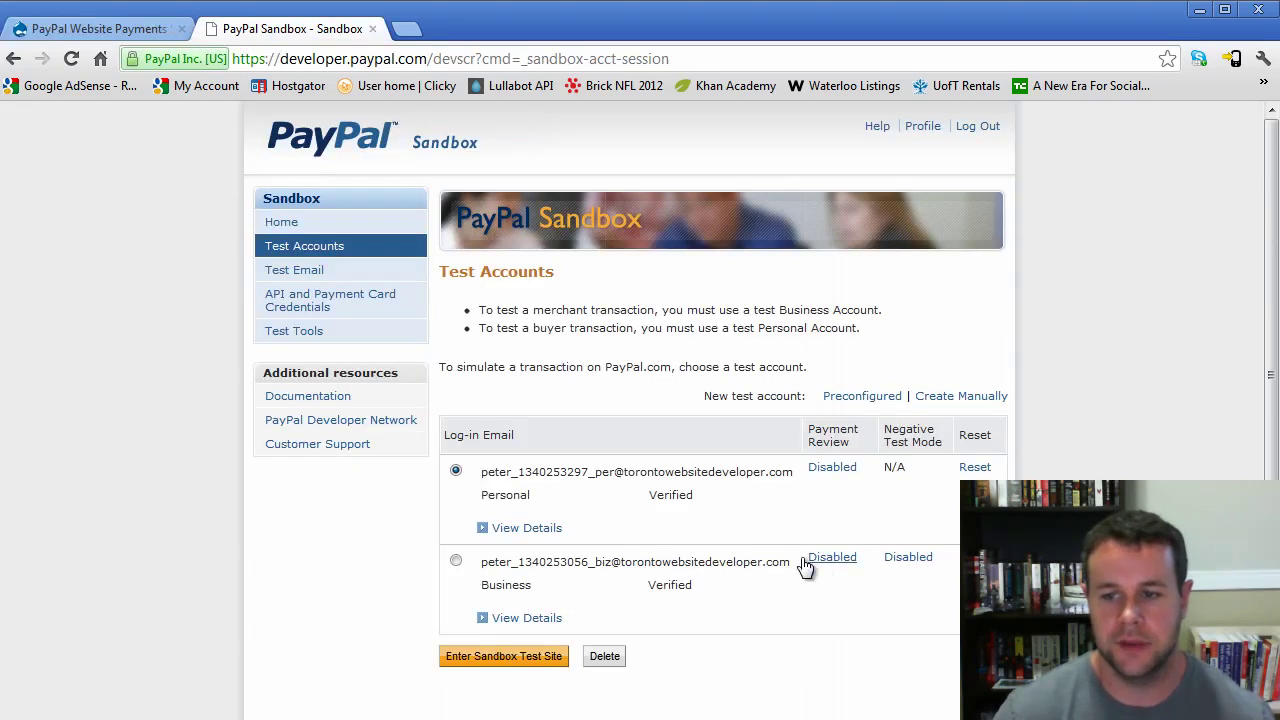
left_click_drag(788, 562, 490, 570)
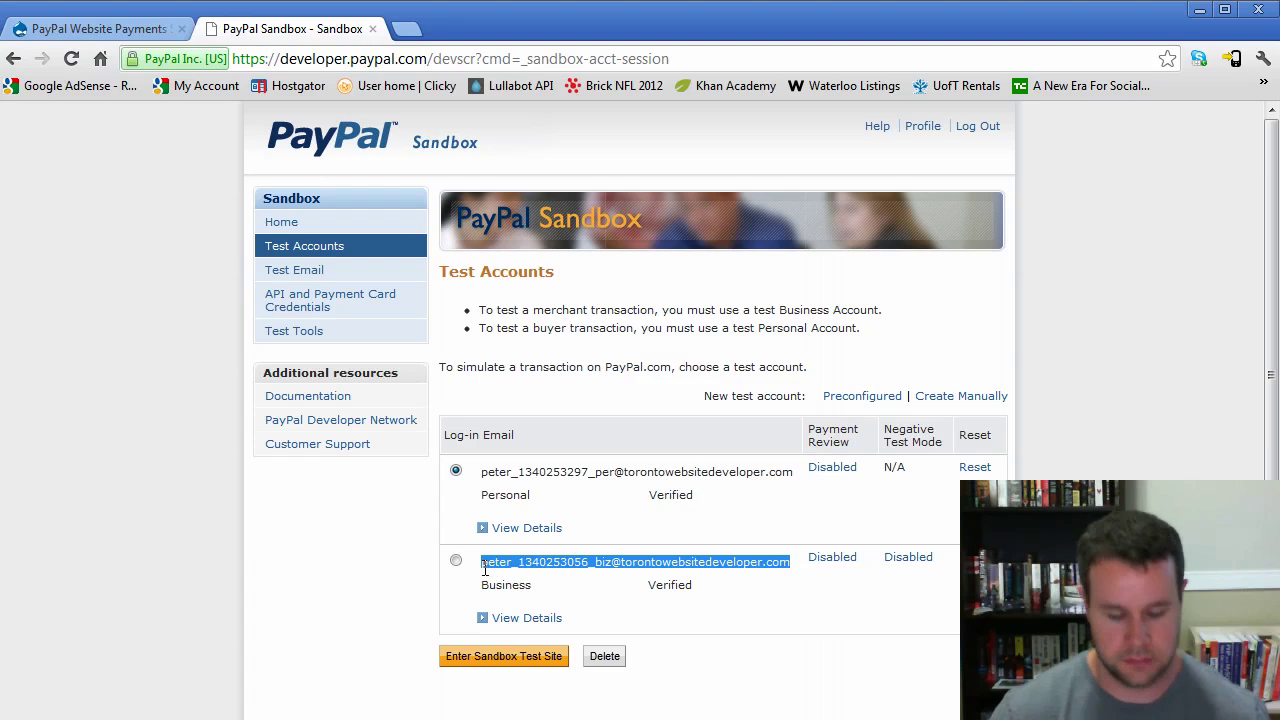
left_click(78, 22)
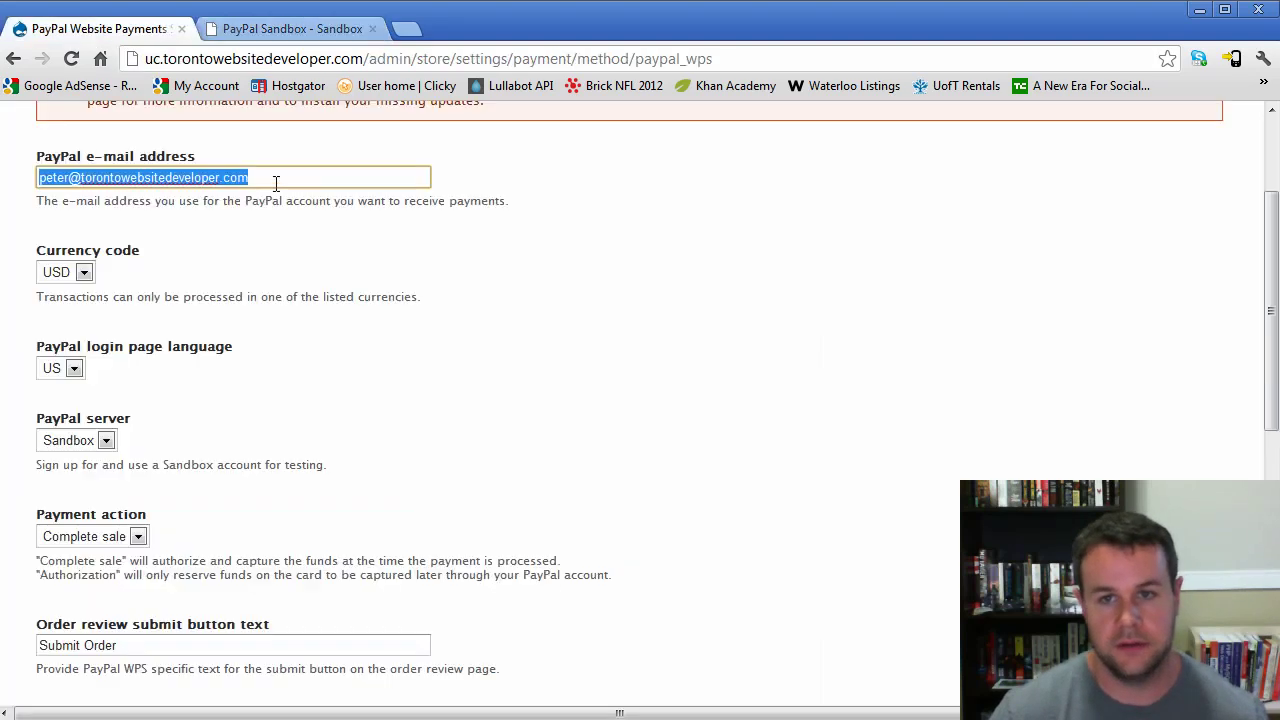
key("ctrl+v")
left_click(659, 424)
- Set orders to be submitted to PayPal as itemized products and save the configuration
scroll(586, 457, "down", 3)
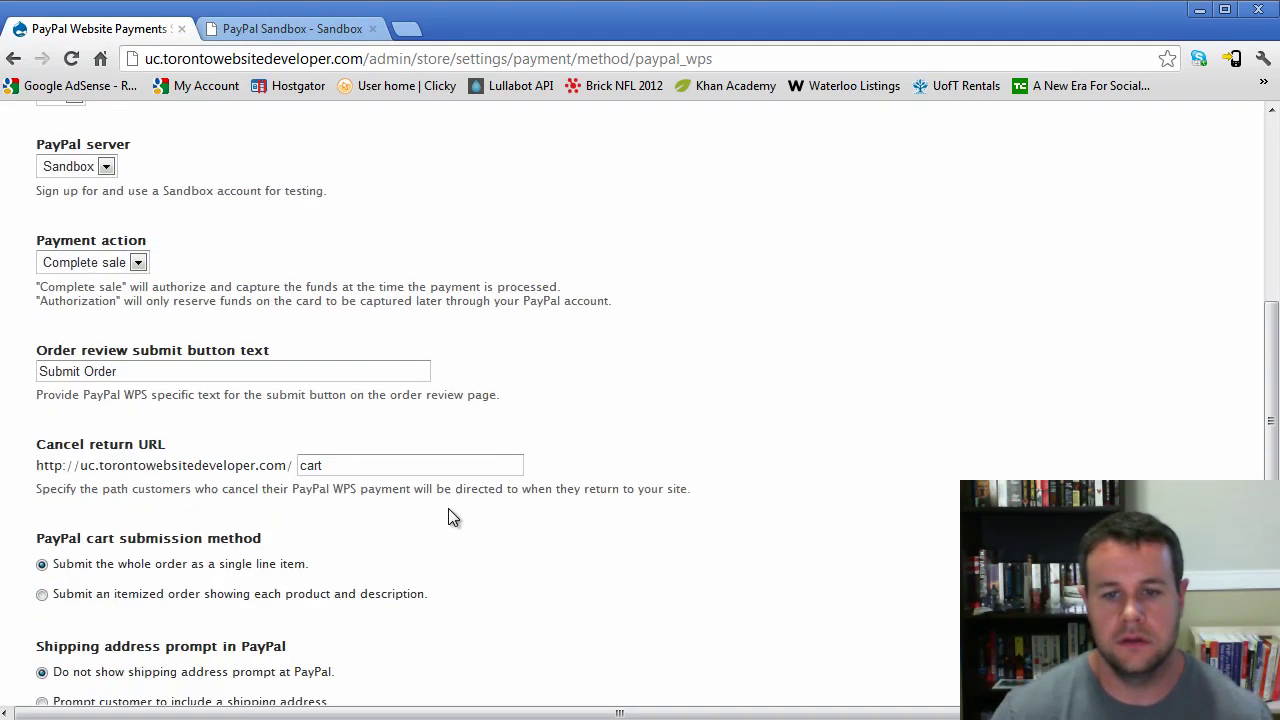
scroll(448, 512, "down", 5)
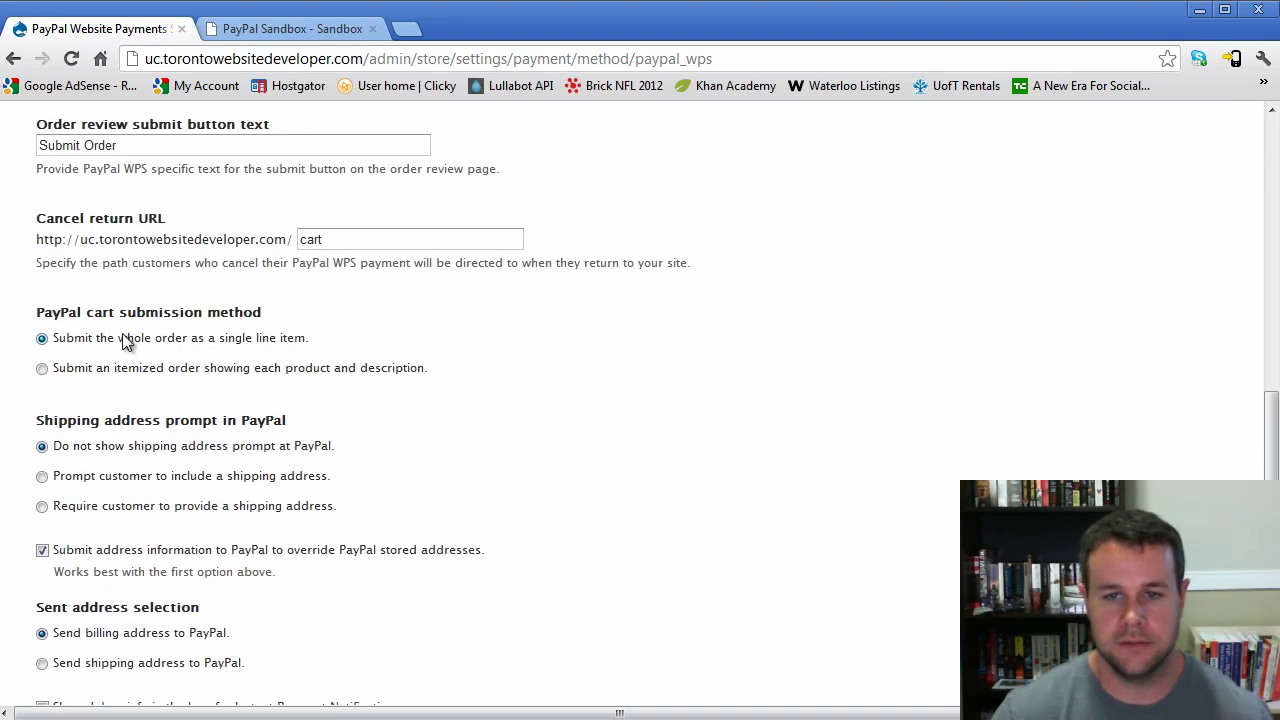
left_click(140, 370)
scroll(512, 405, "down", 1)
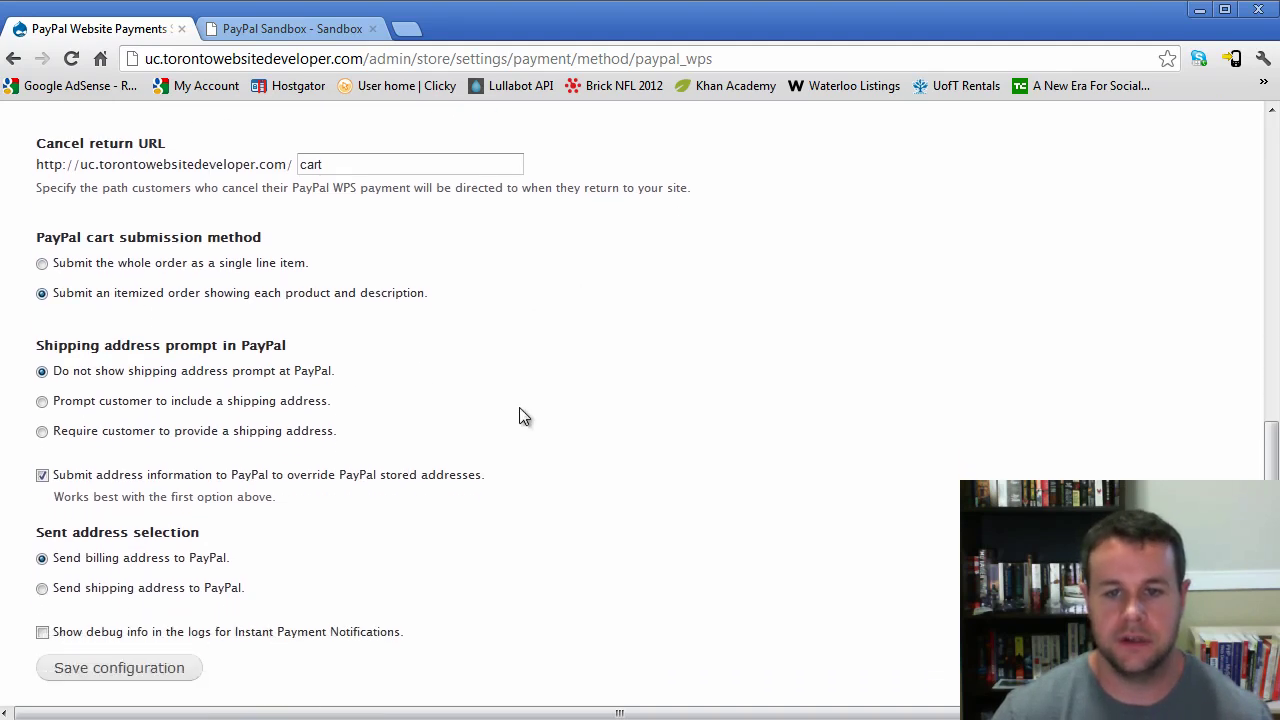
scroll(317, 600, "down", 1)
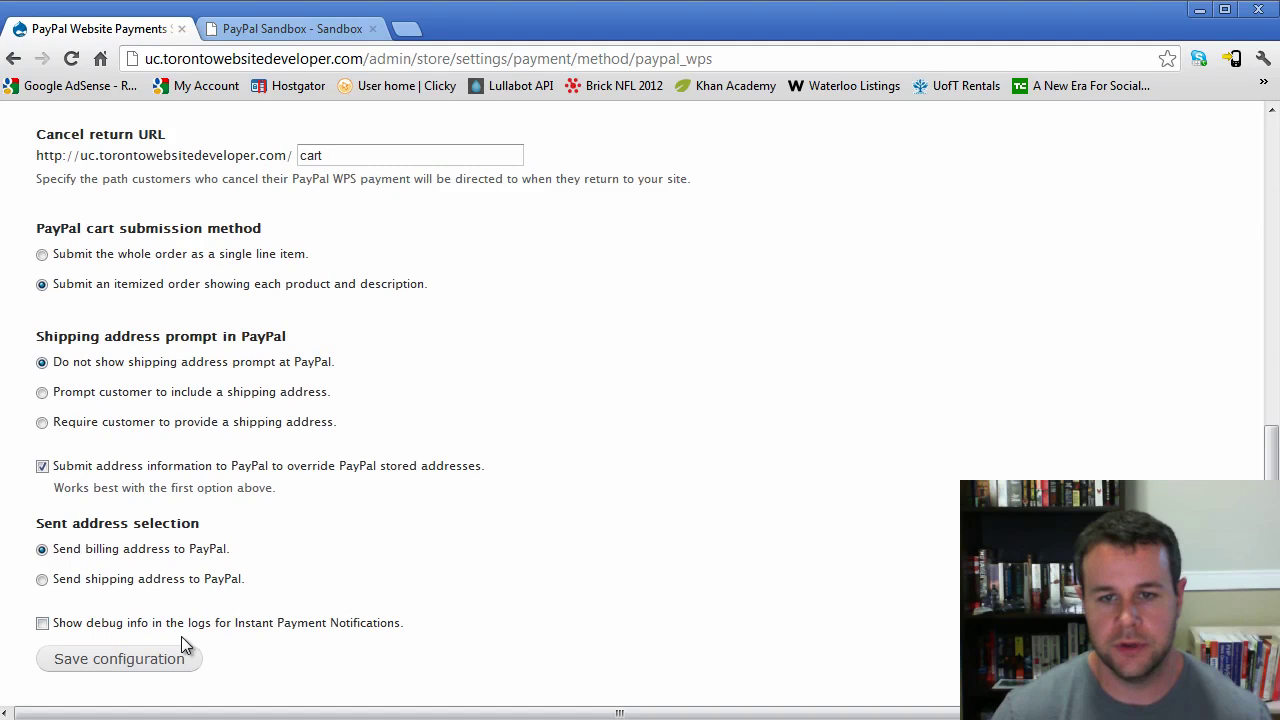
left_click_drag(402, 627, 56, 625)
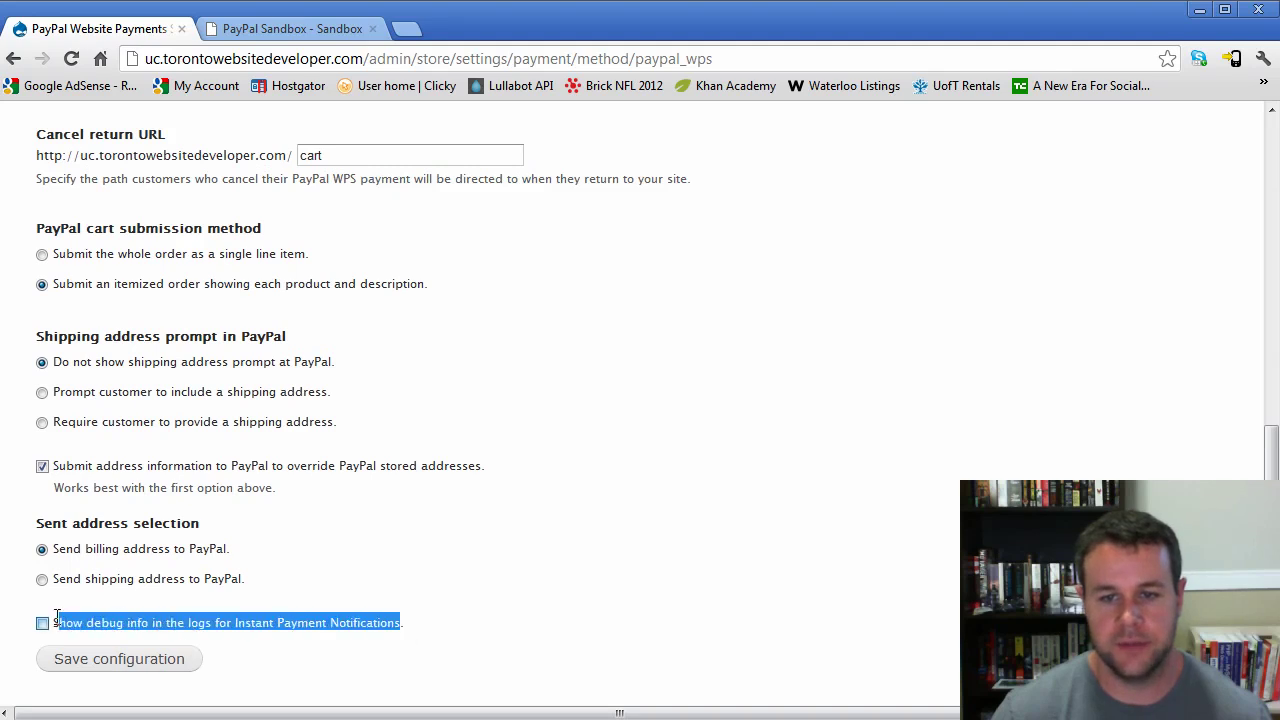
left_click(97, 634)
left_click(122, 660)
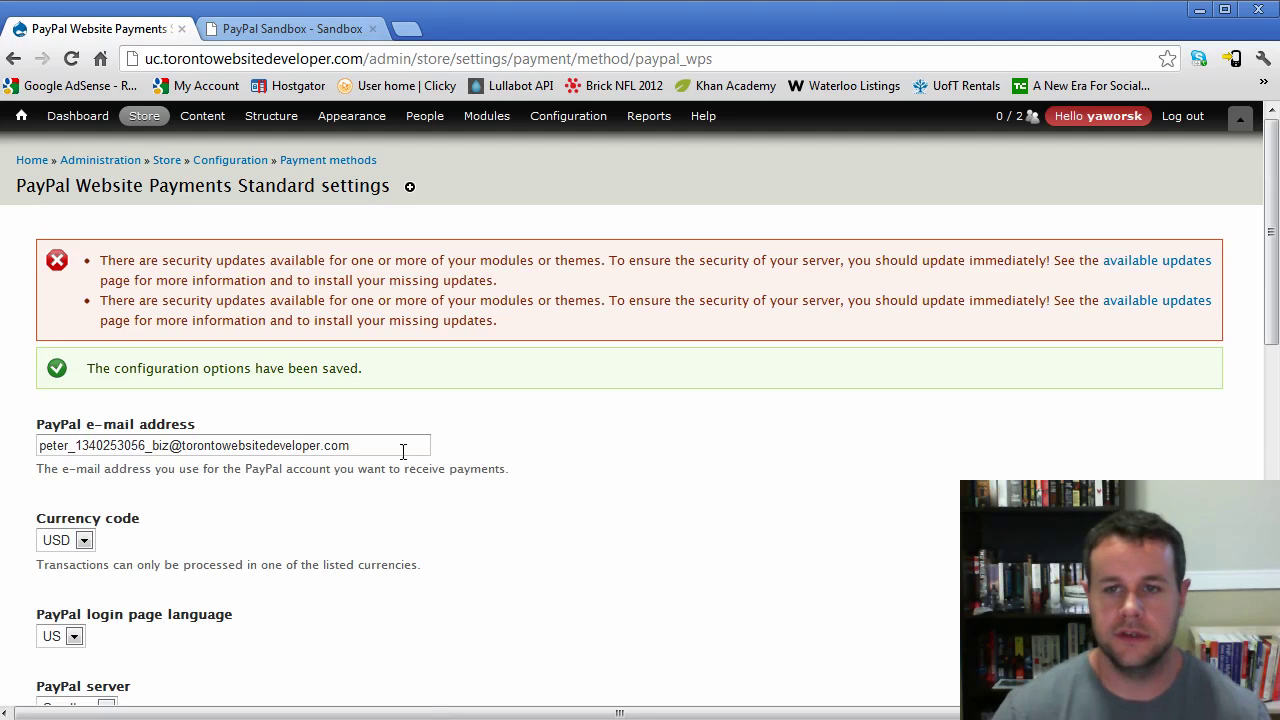
- Open the store's tax settings and edit the Ontario HST tax rate
mouse_move(150, 124)
mouse_move(180, 230)
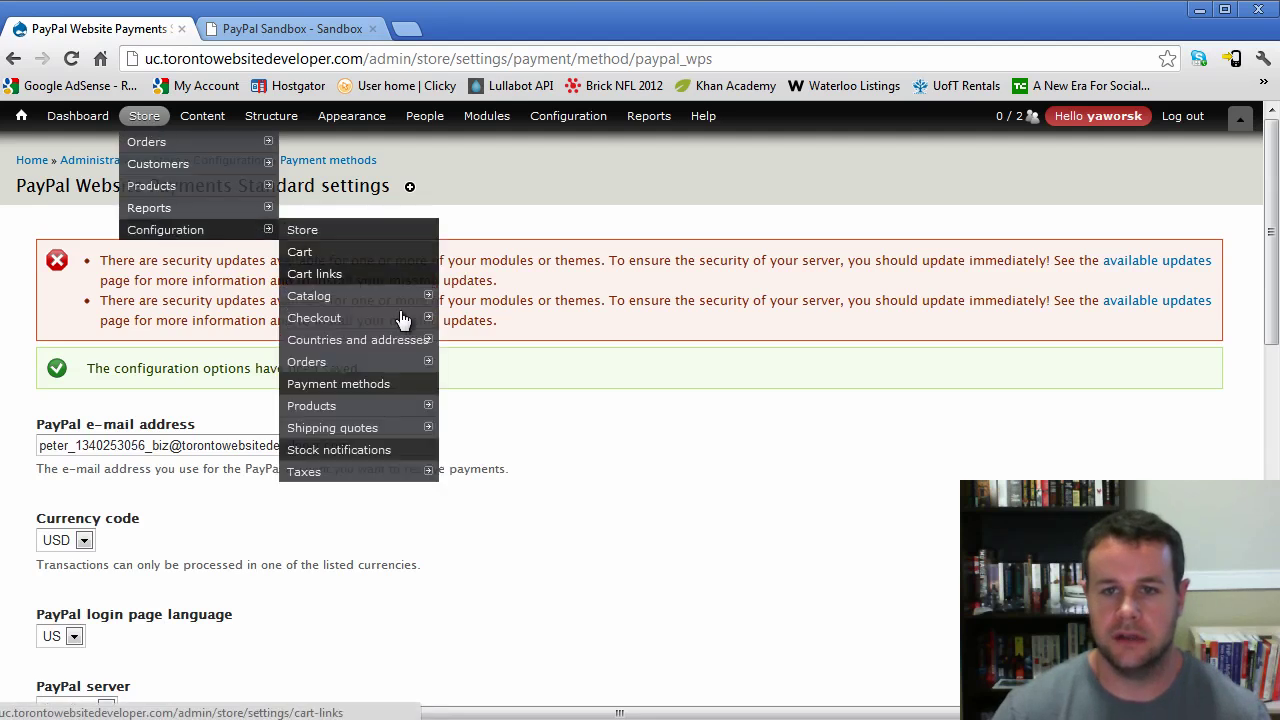
left_click(345, 473)
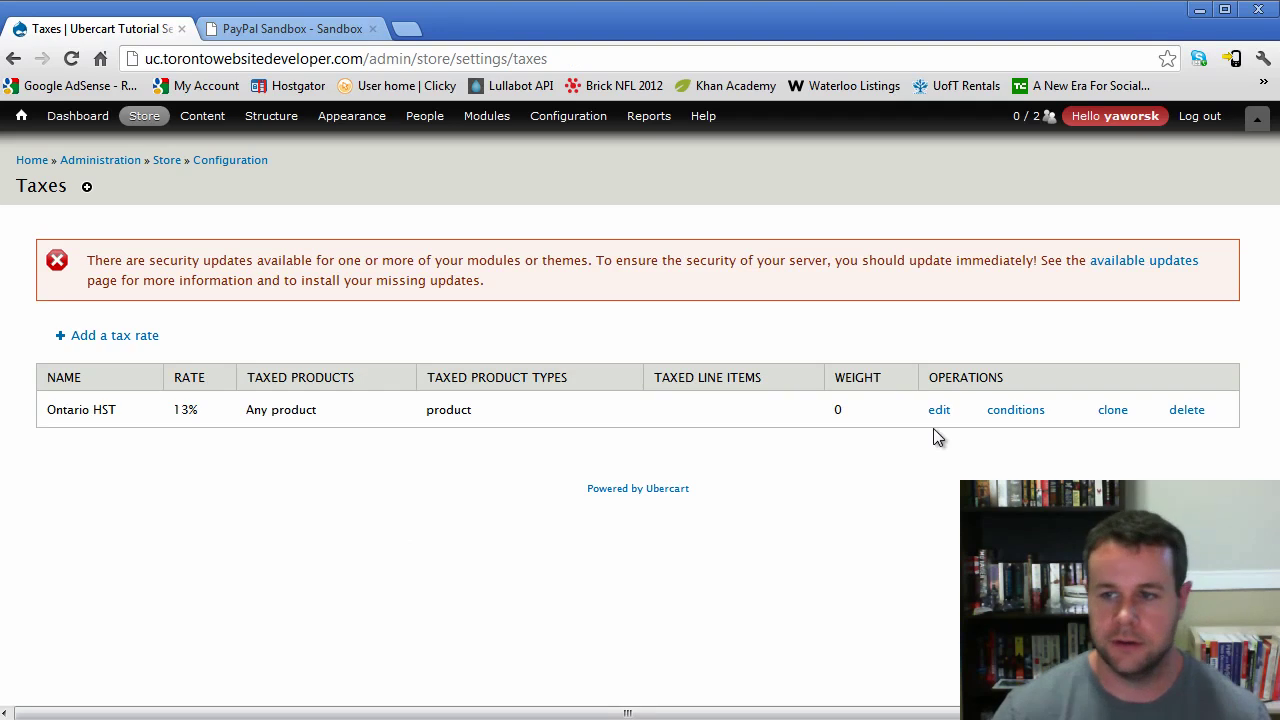
left_click(952, 412)
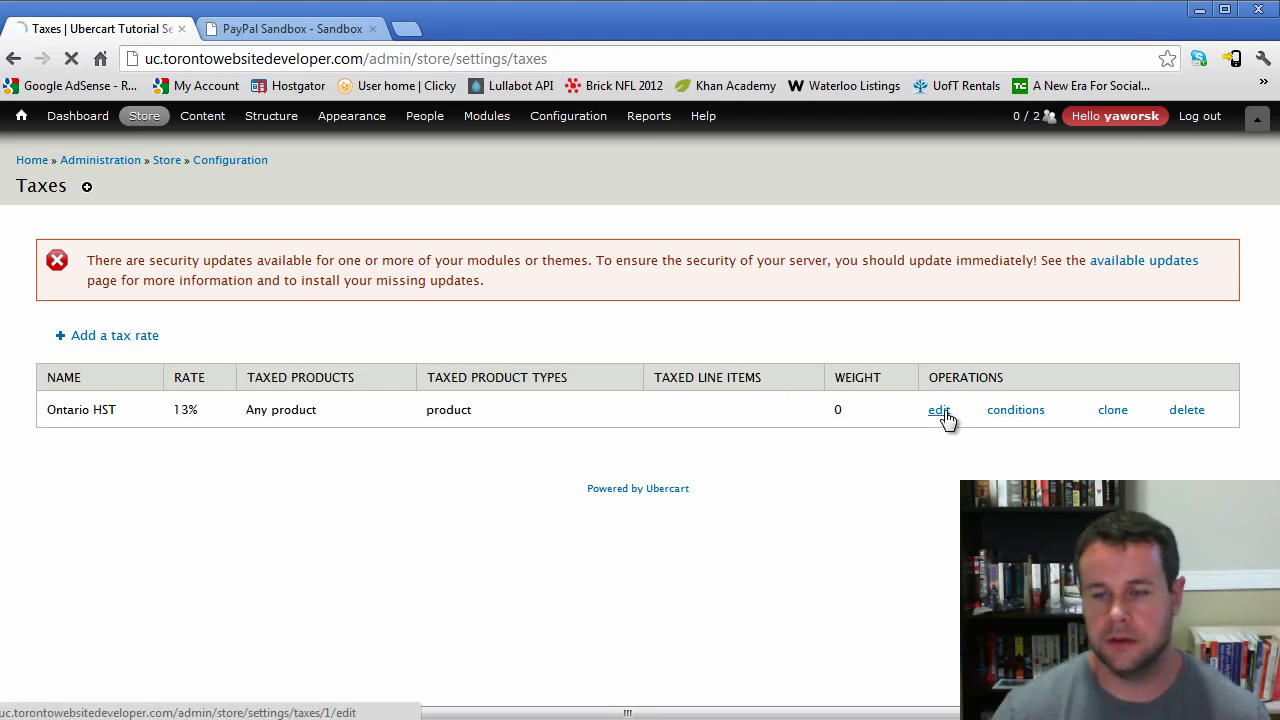
- Toggle 'Include this tax when displaying product prices' on and back off, keeping HST at 13%
scroll(237, 468, "down", 10)
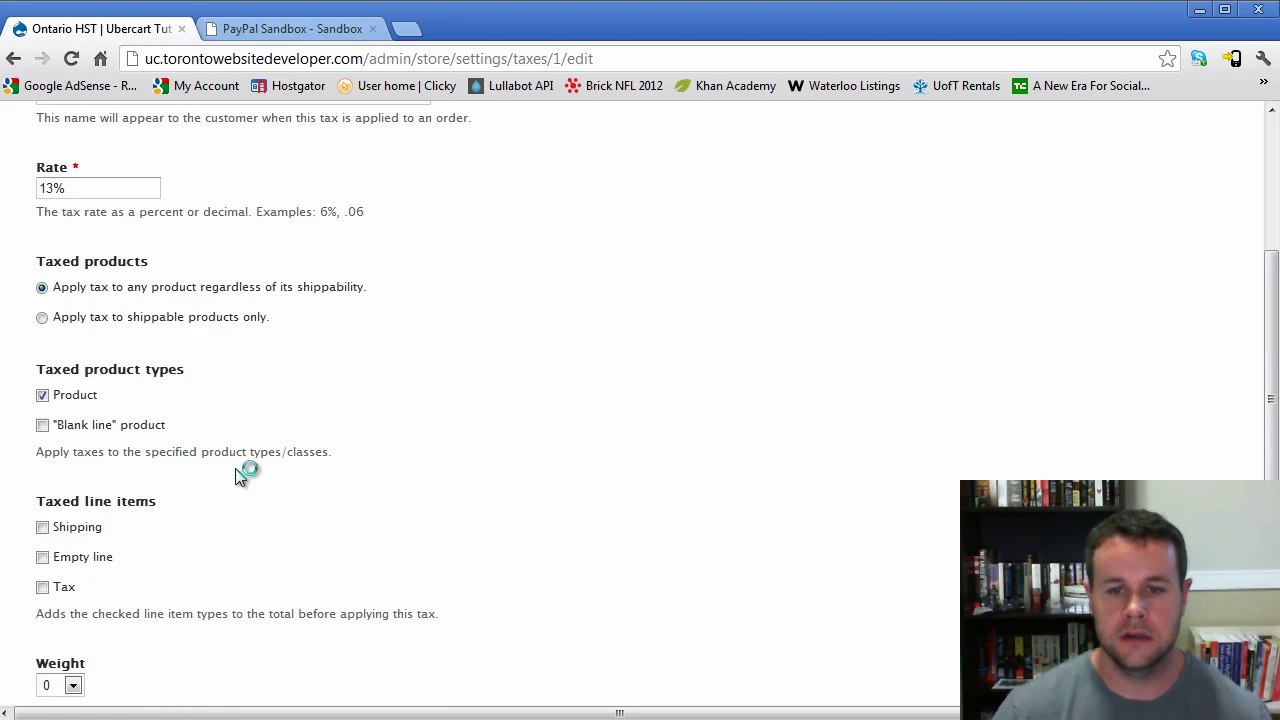
left_click(92, 478)
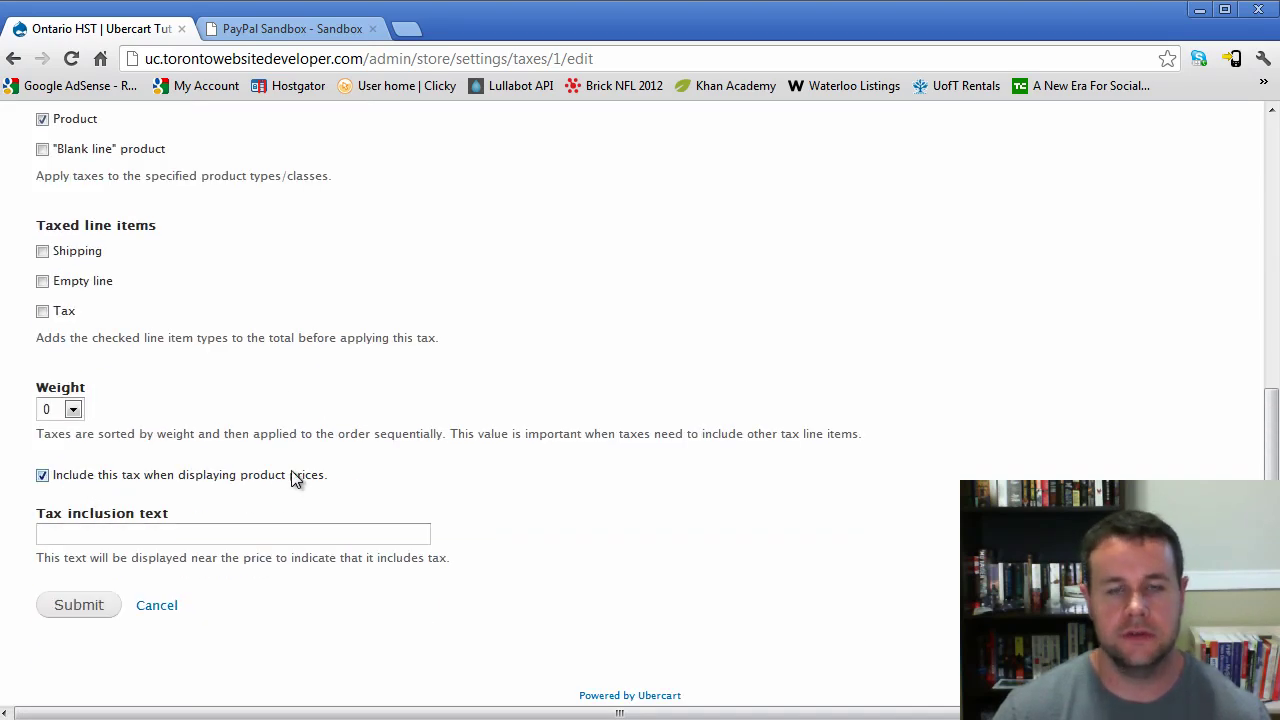
left_click(193, 479)
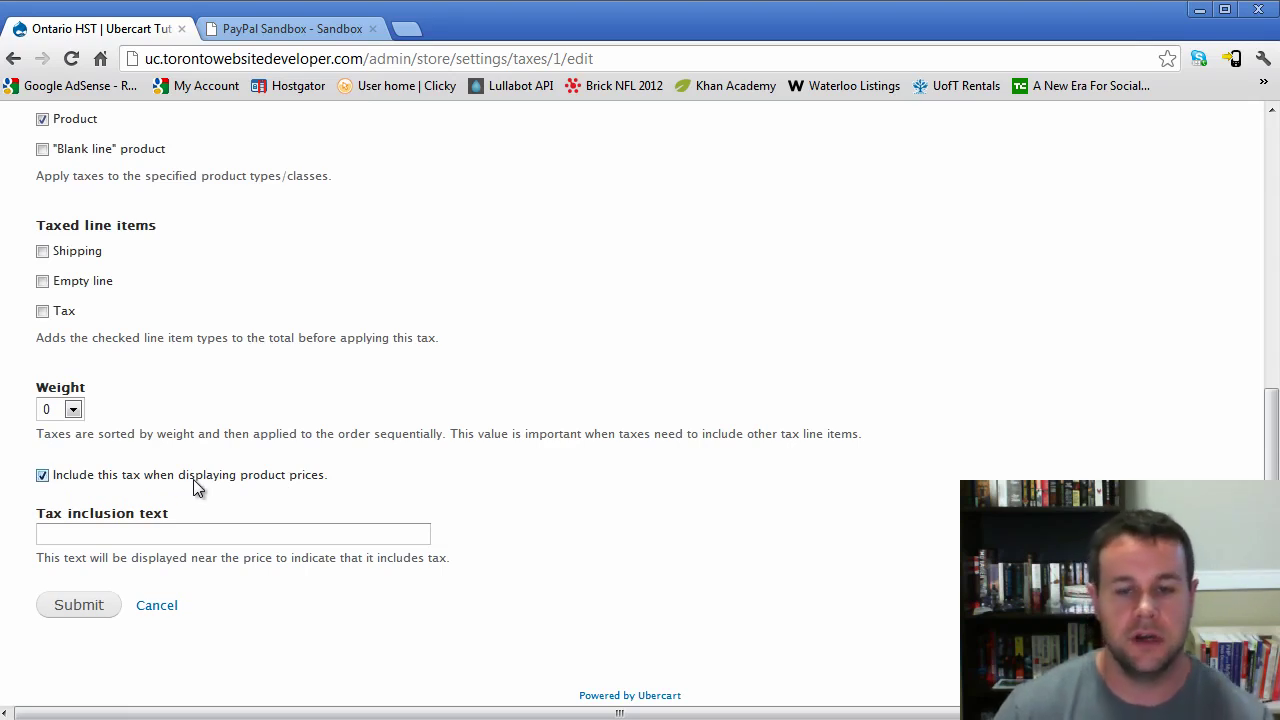
left_click(193, 479)
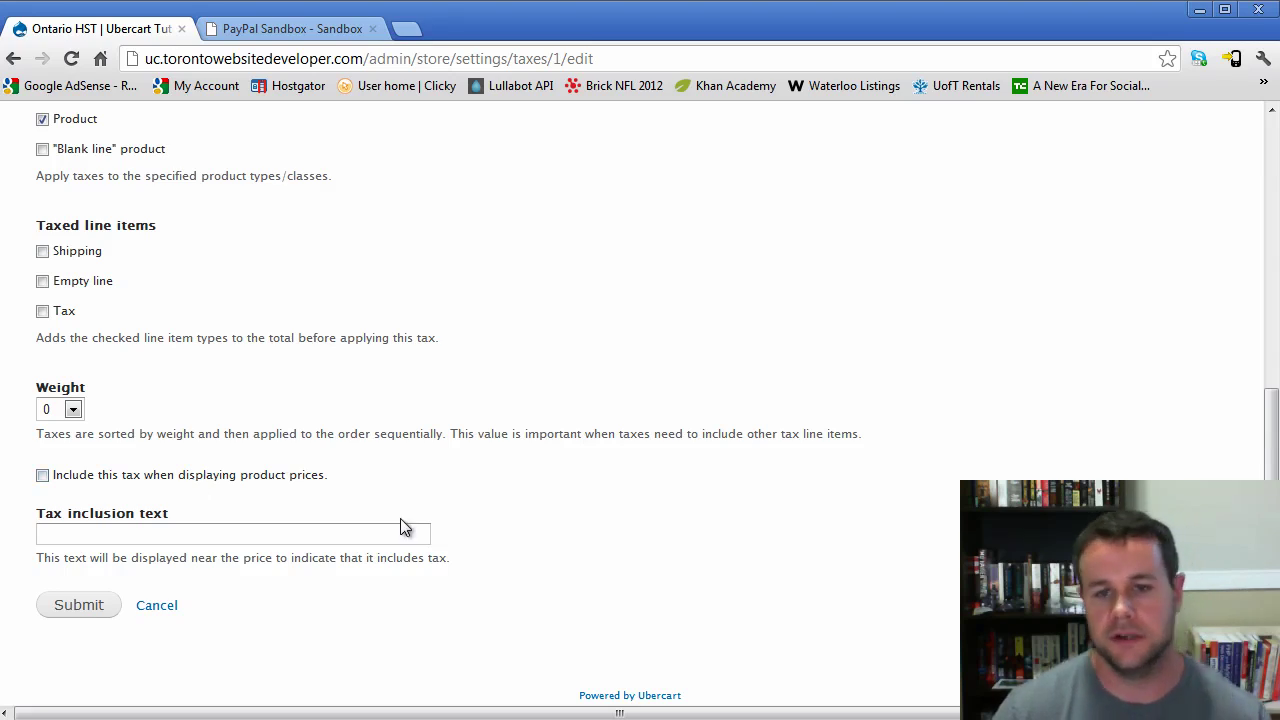
scroll(412, 532, "up", 1)
scroll(250, 590, "down", 1)
scroll(455, 585, "up", 1)
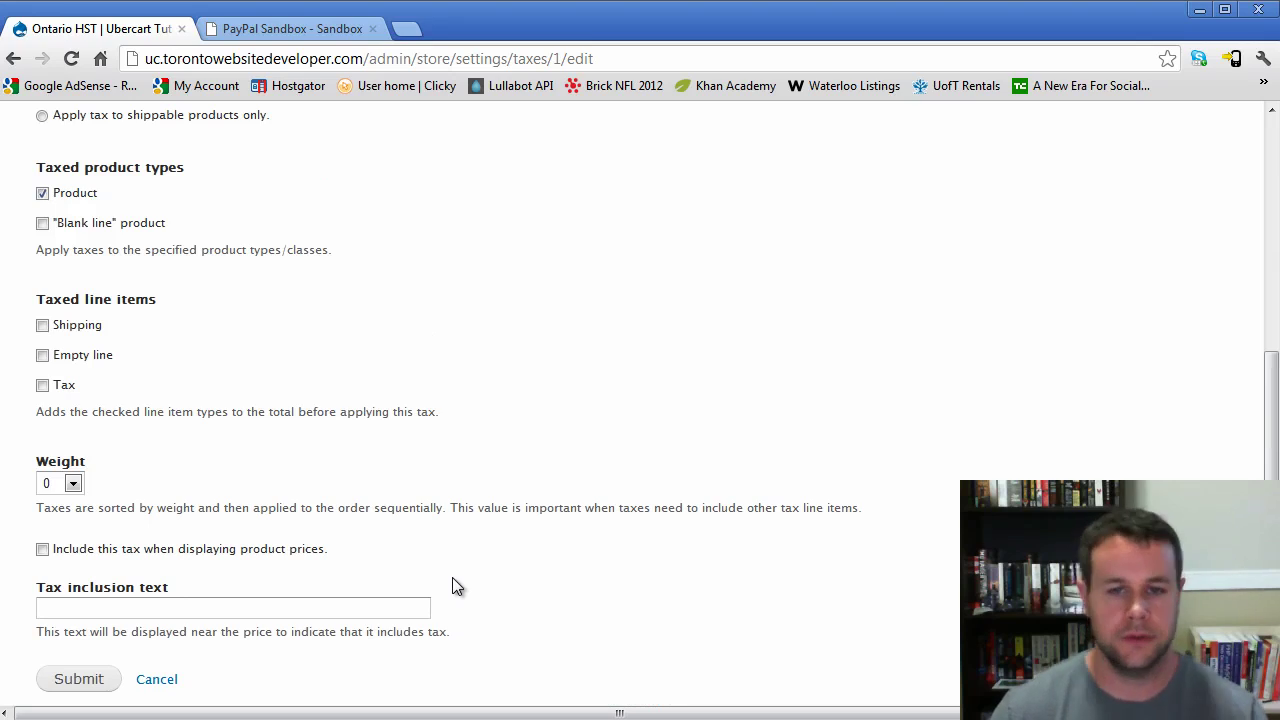
scroll(452, 577, "up", 5)
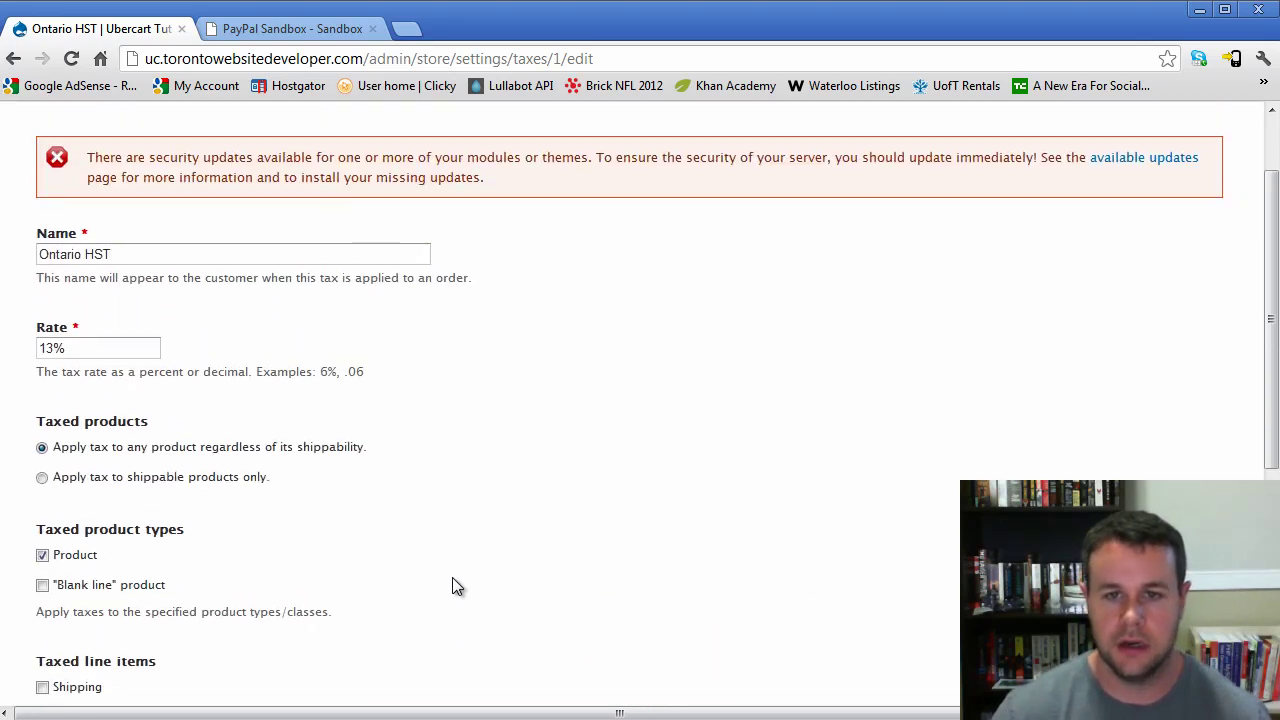
- Add a new condition to Ontario HST's conditions, choosing Data comparison as the type
left_click(1035, 418)
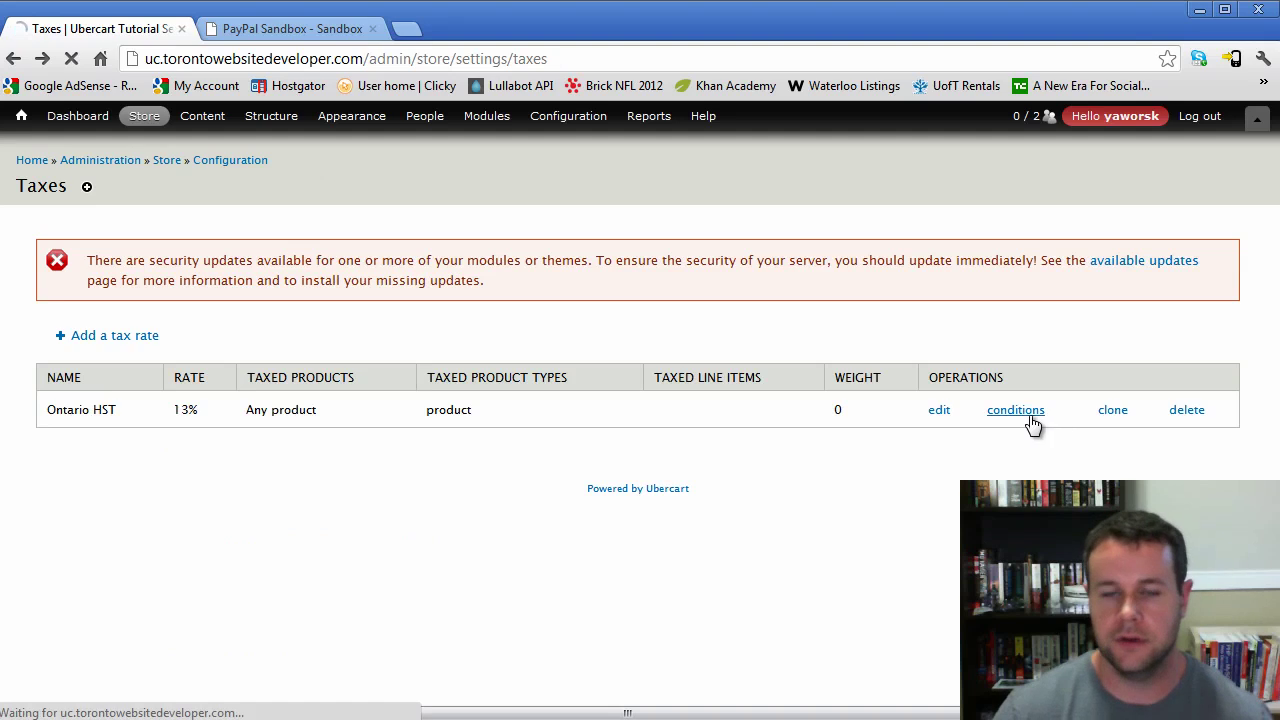
left_click(108, 431)
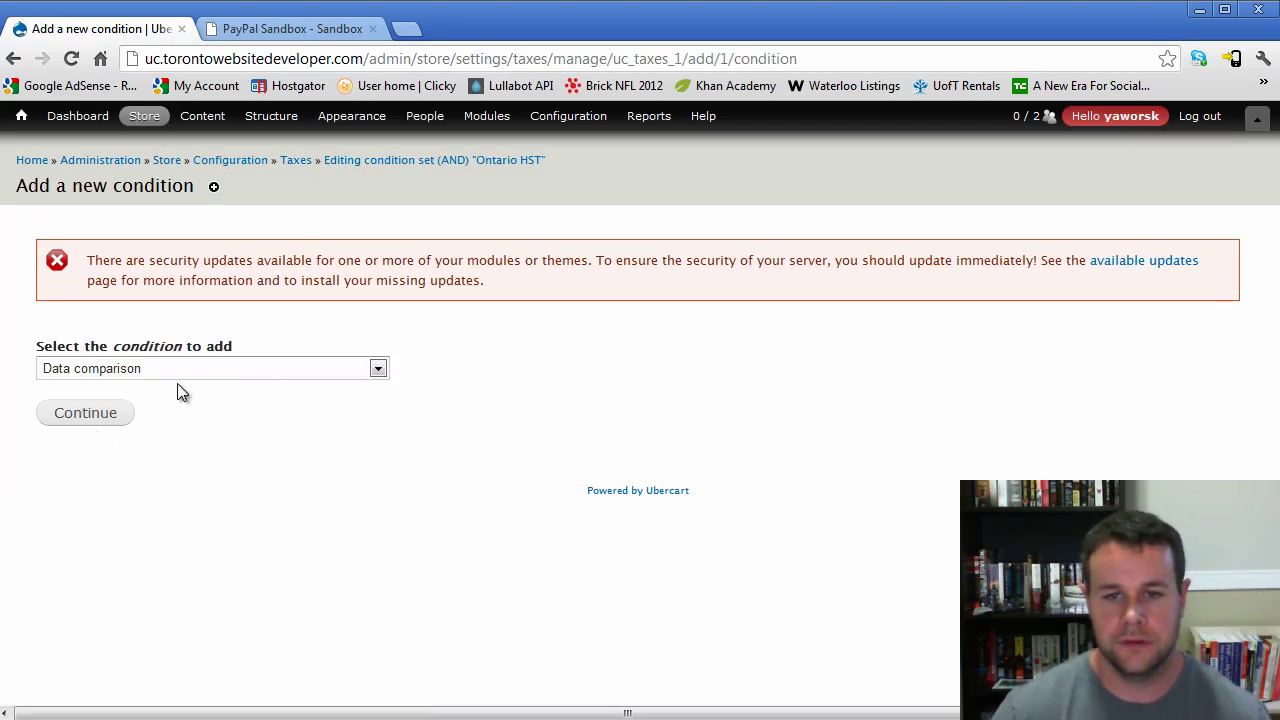
left_click(240, 369)
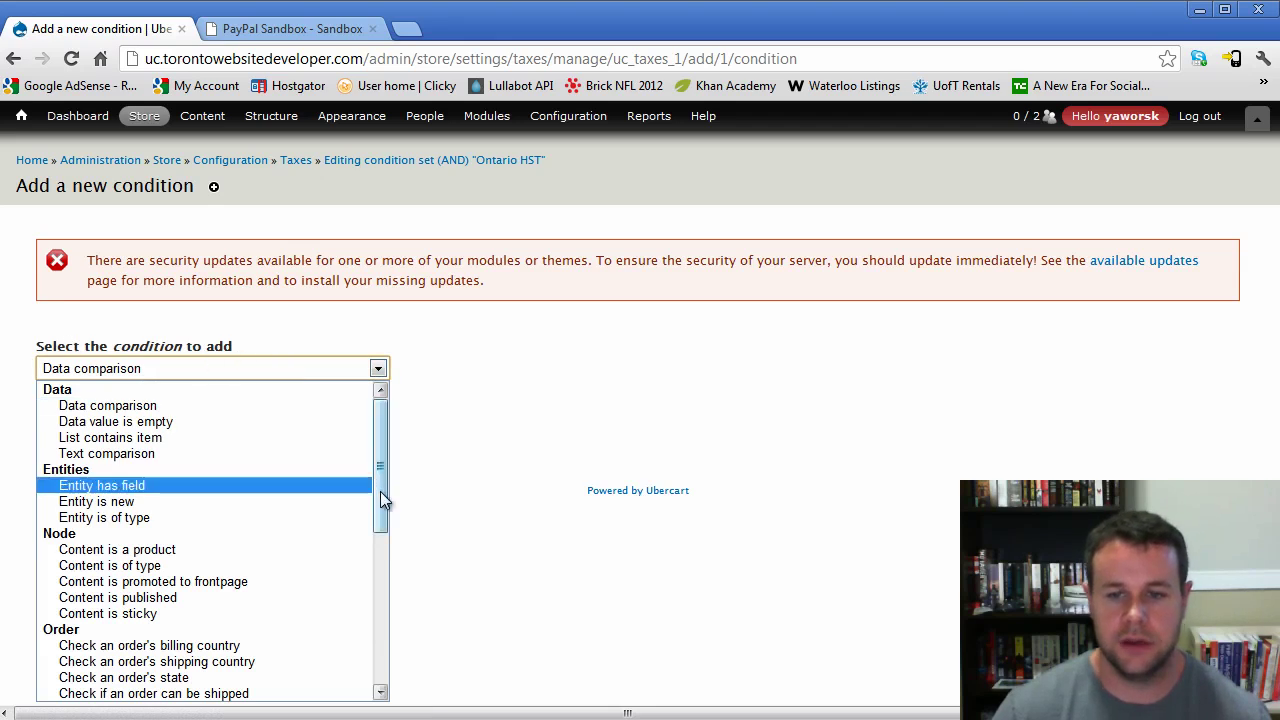
left_click_drag(380, 491, 180, 548)
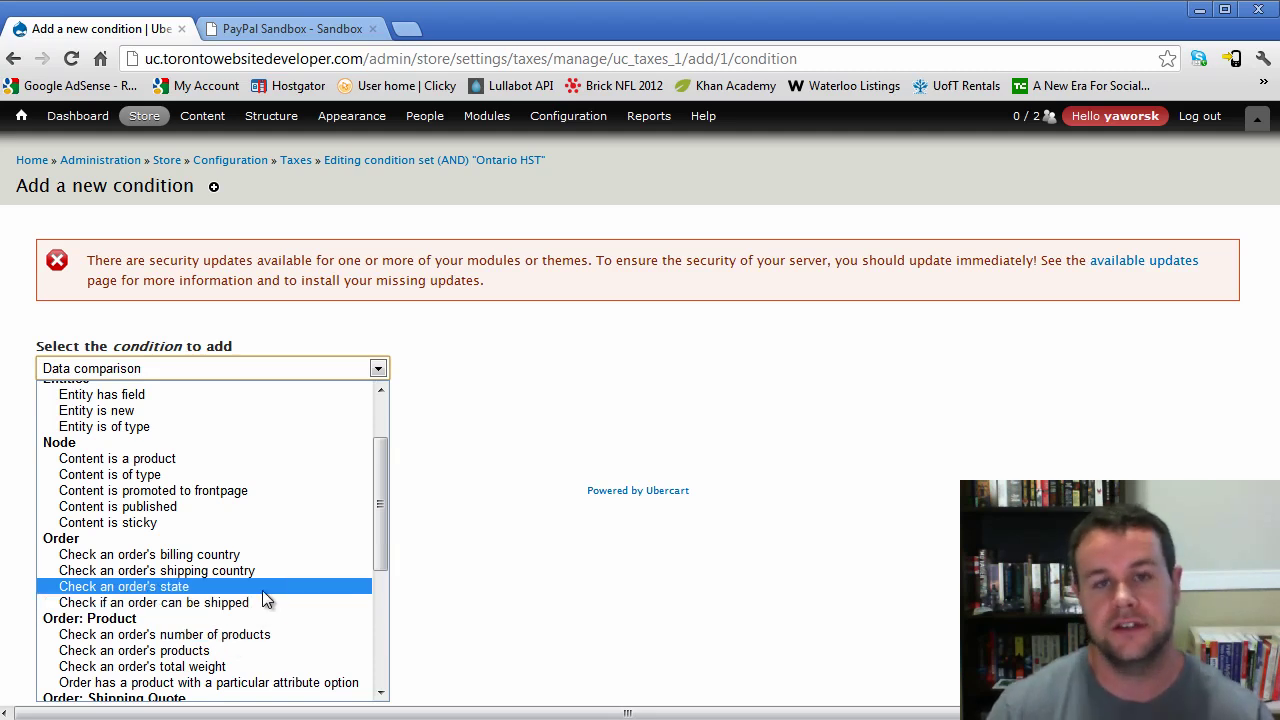
scroll(280, 506, "up", 2)
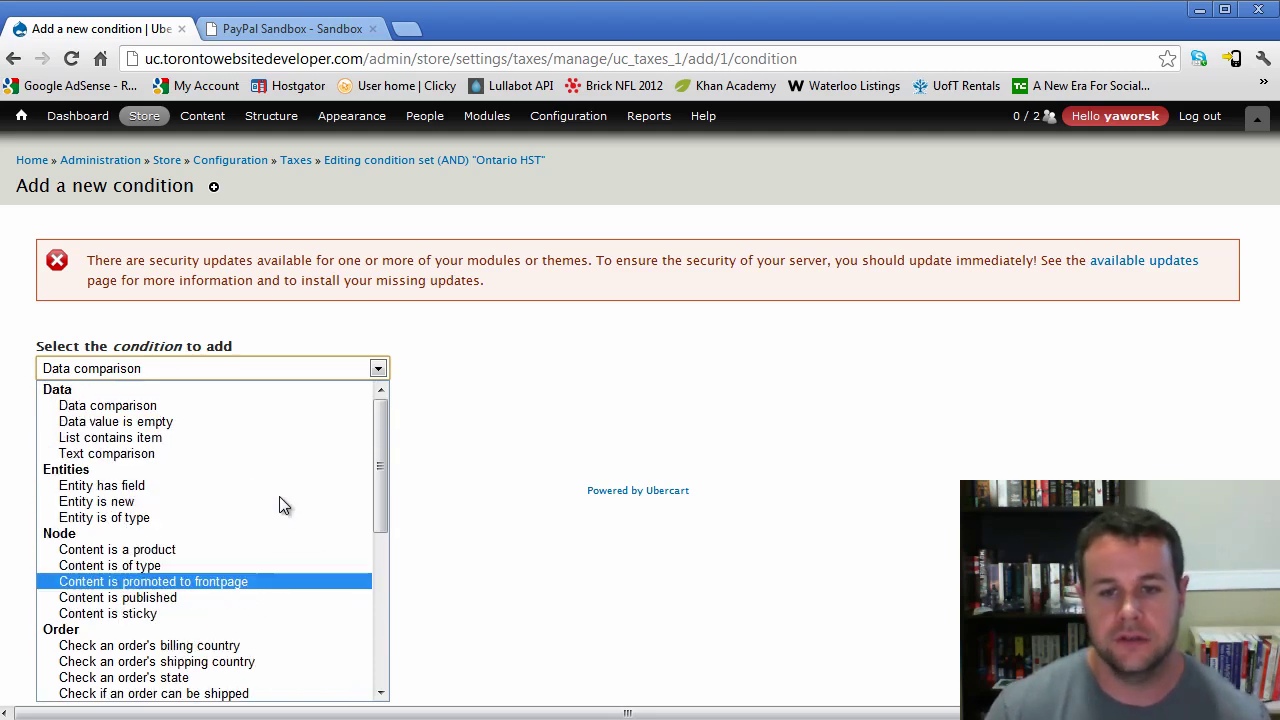
left_click(124, 407)
- Set the compared data to the order's billing address zone
left_click(50, 424)
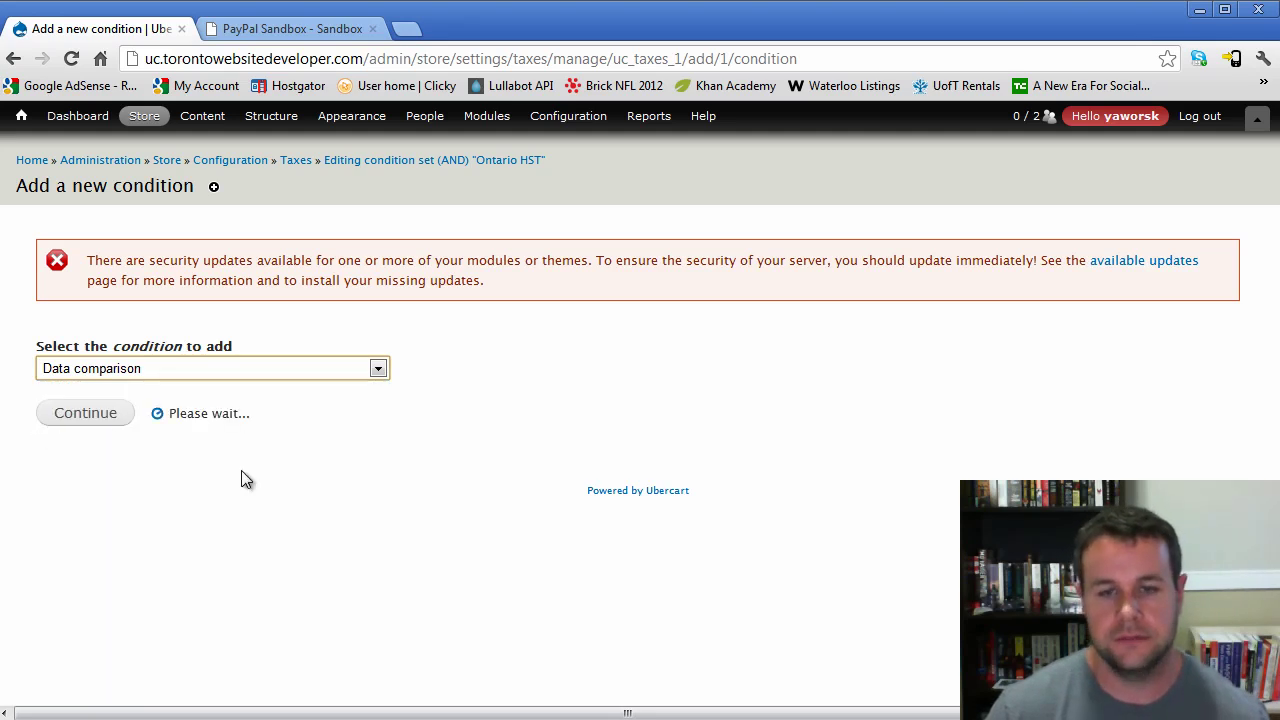
left_click(553, 457)
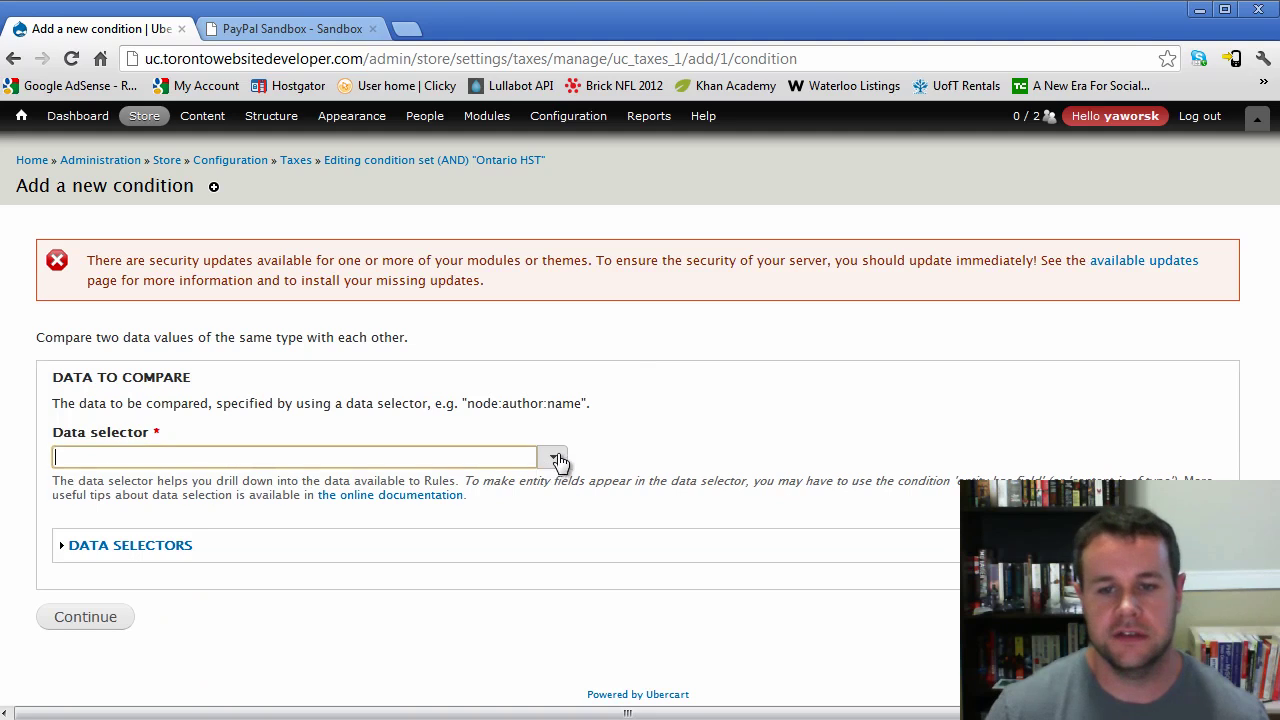
left_click(106, 539)
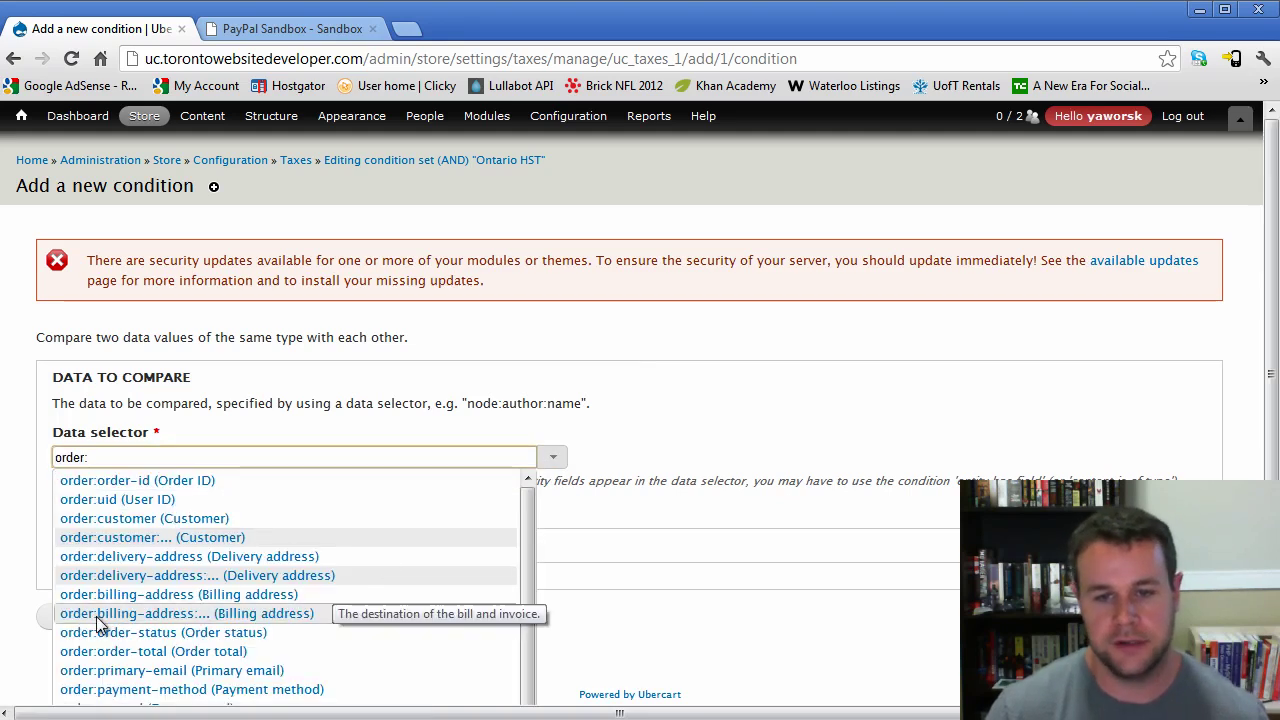
left_click(127, 616)
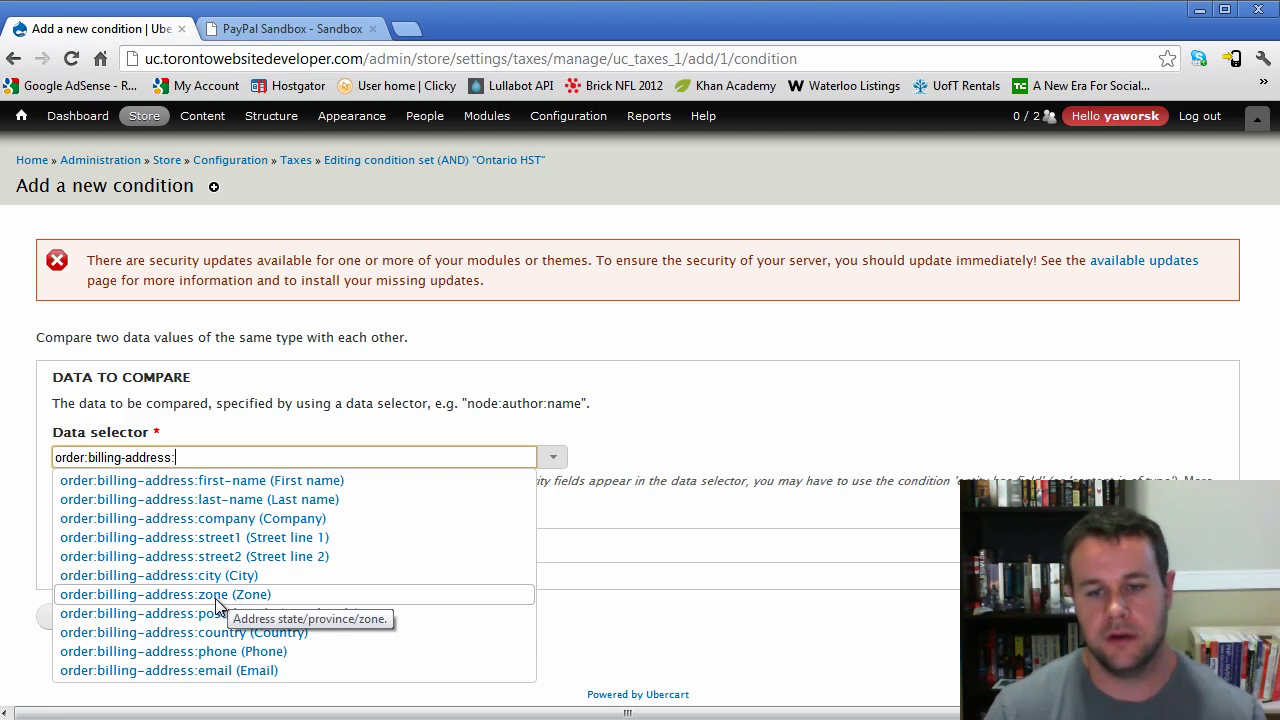
left_click(215, 598)
left_click(105, 620)
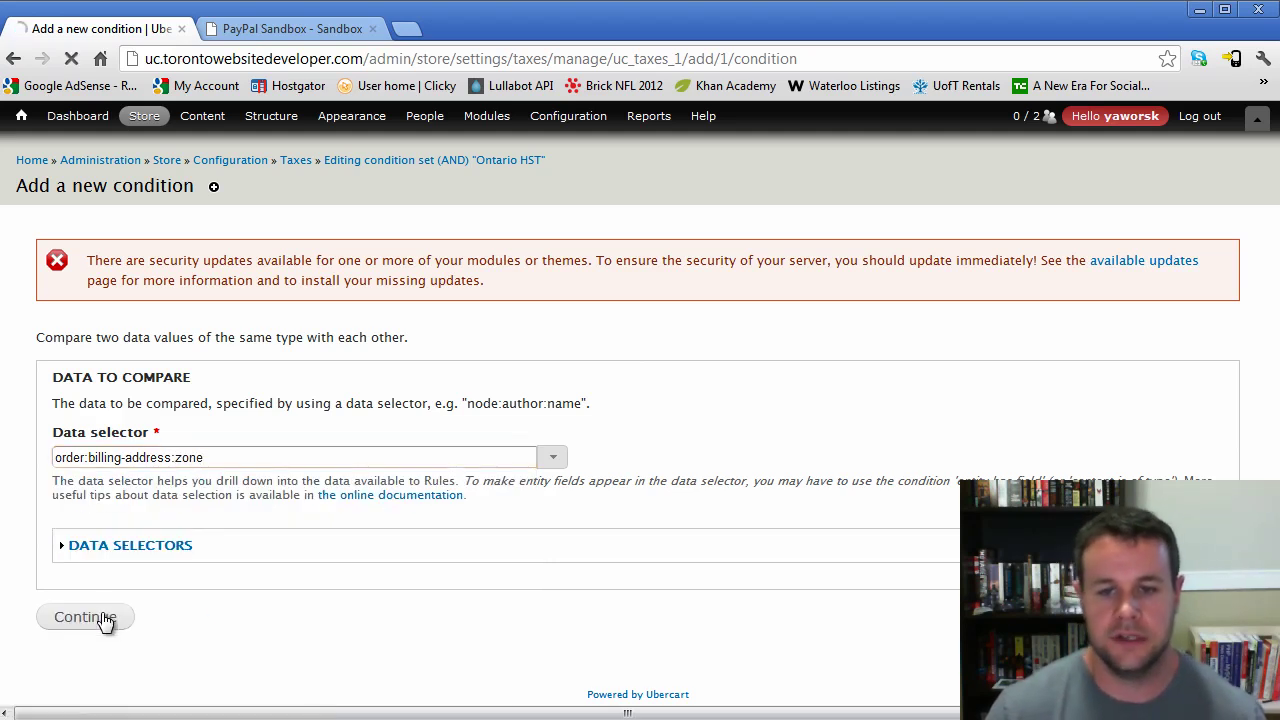
- Choose Ontario as the value to match and save the condition
scroll(316, 554, "down", 1)
scroll(331, 527, "down", 1)
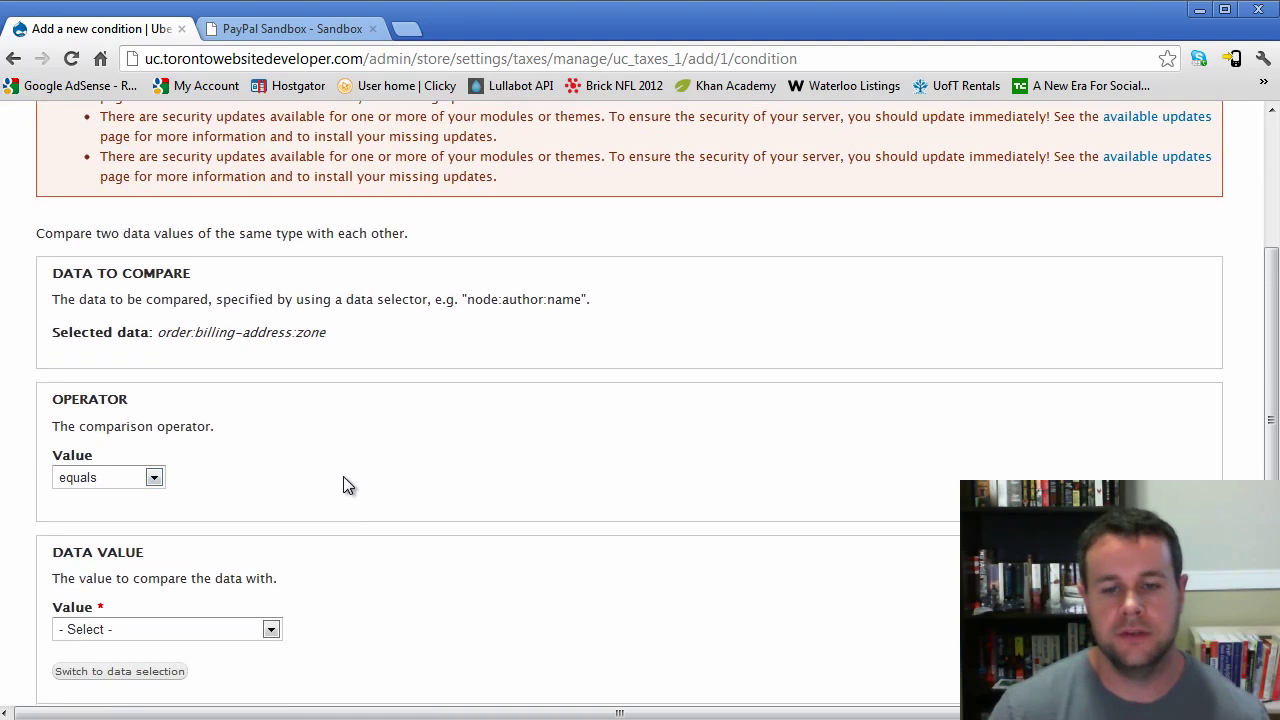
scroll(347, 483, "down", 1)
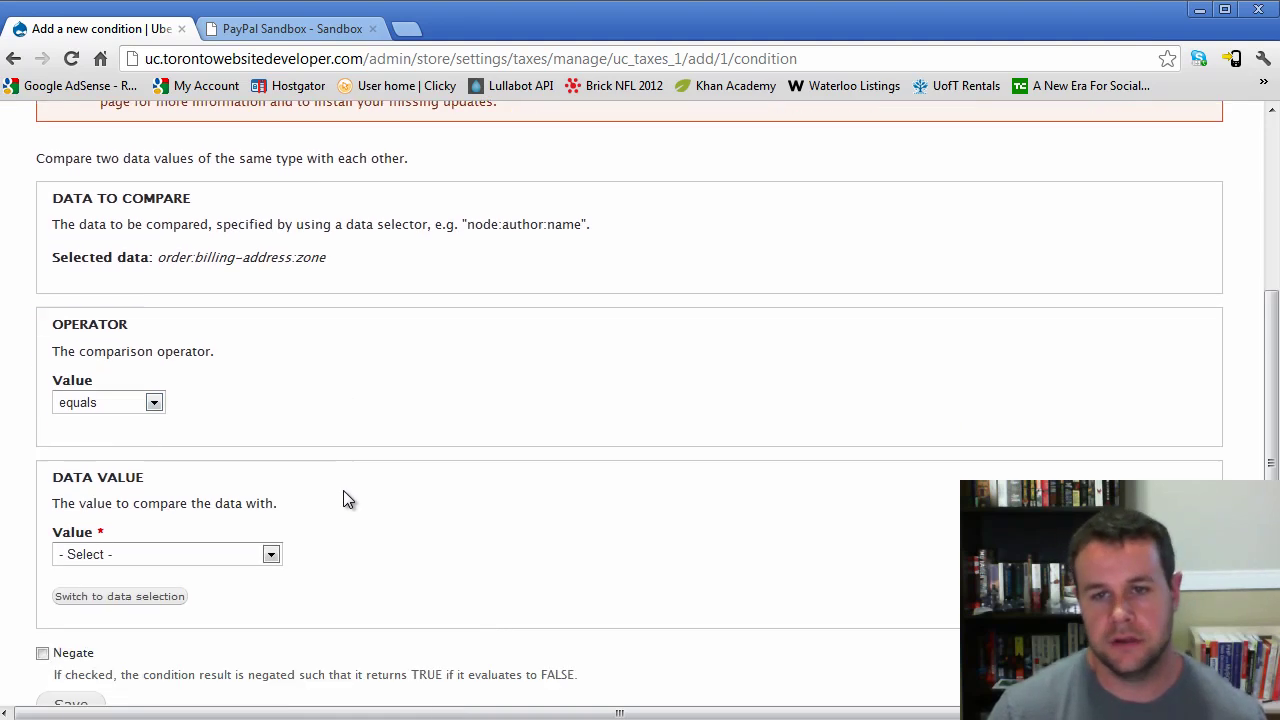
left_click(271, 555)
scroll(274, 618, "down", 2)
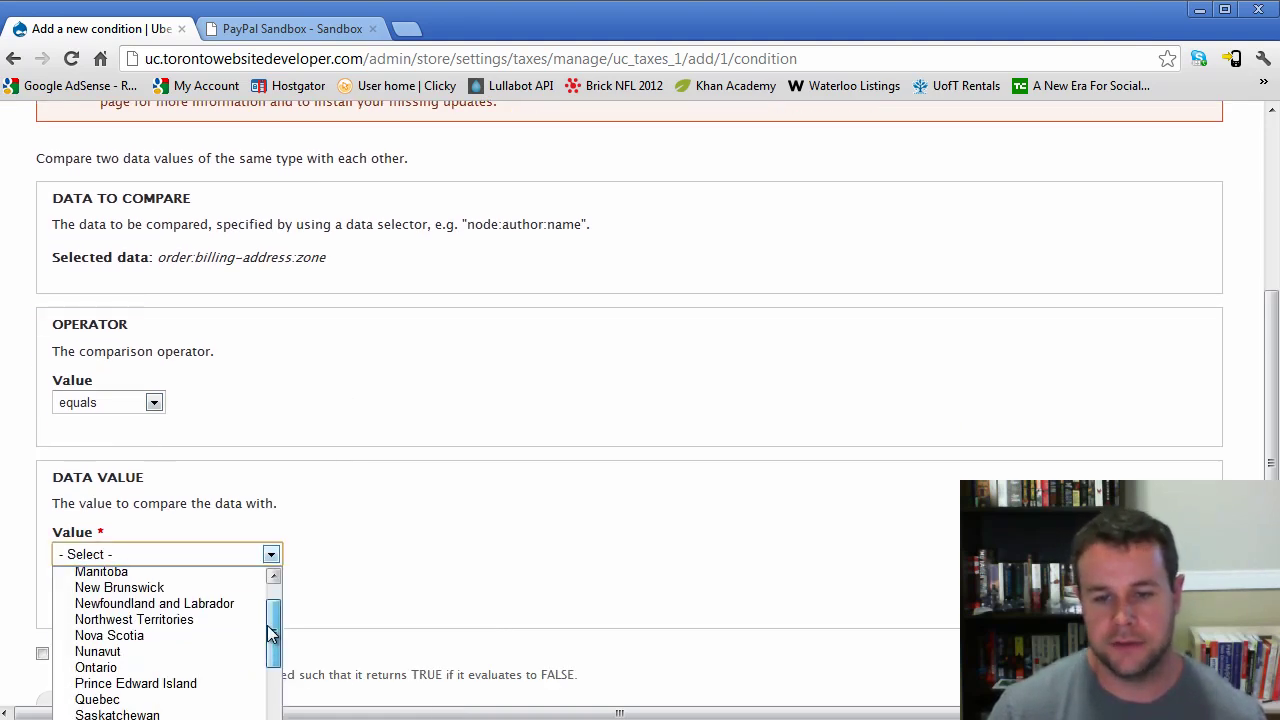
left_click(105, 651)
left_click(366, 514)
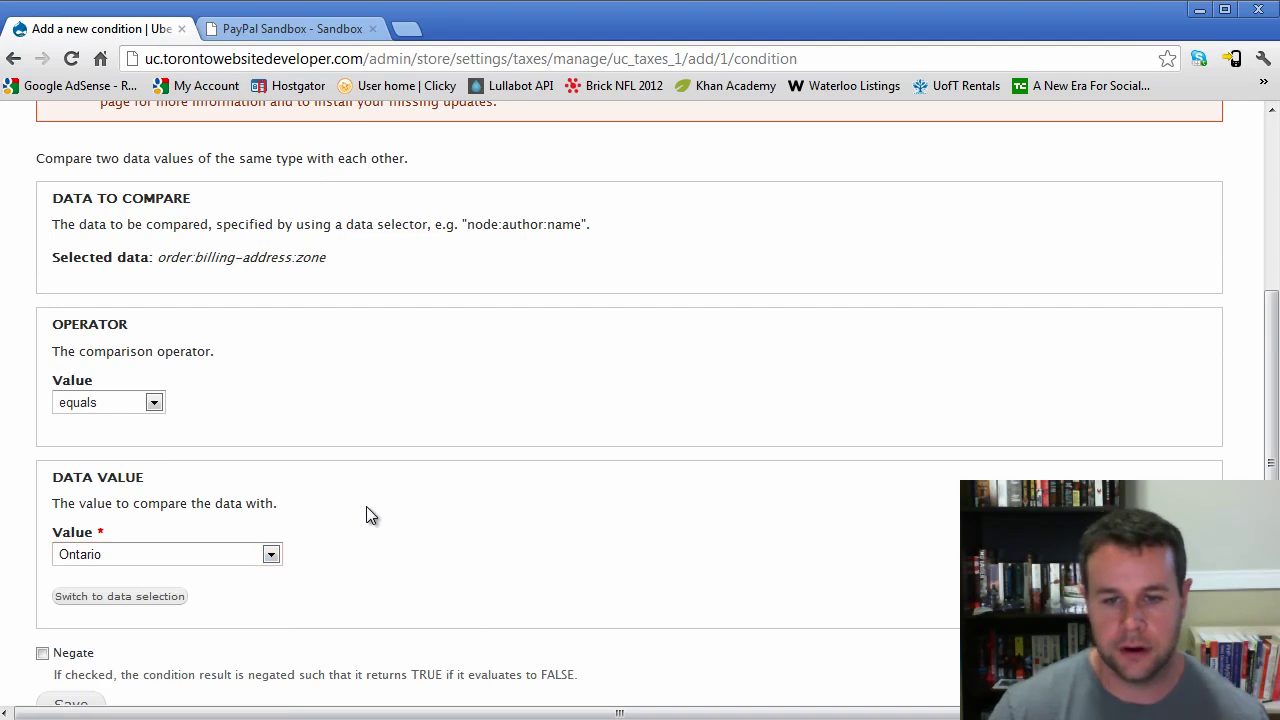
scroll(370, 509, "down", 1)
left_click(89, 621)
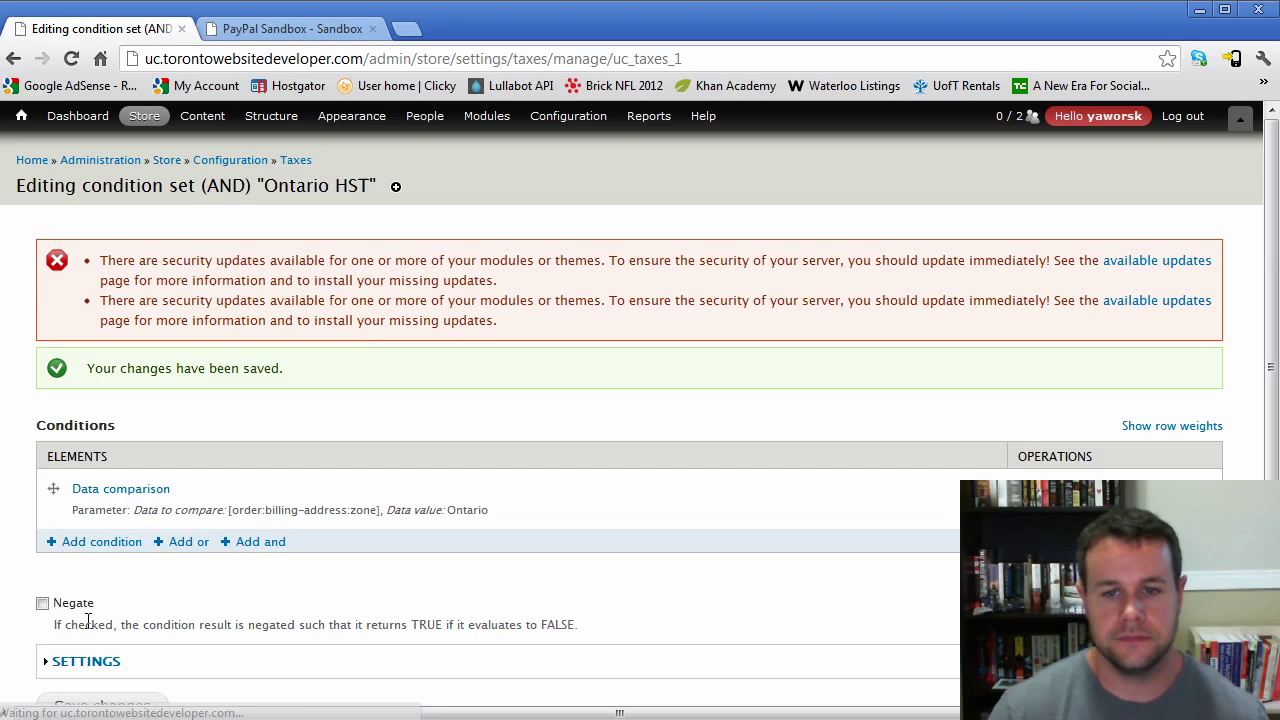
mouse_move(145, 120)
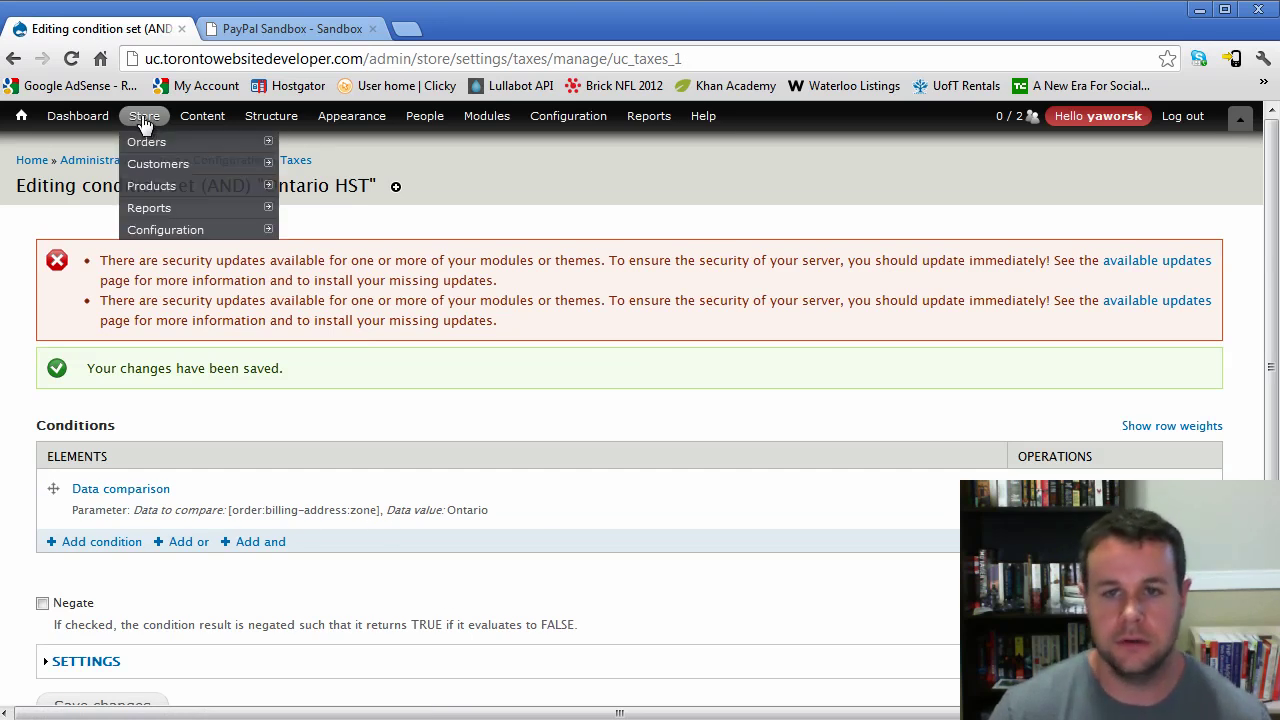
- Start a new product named Pete's Awesome Product with description 'Test product description.'
mouse_move(190, 141)
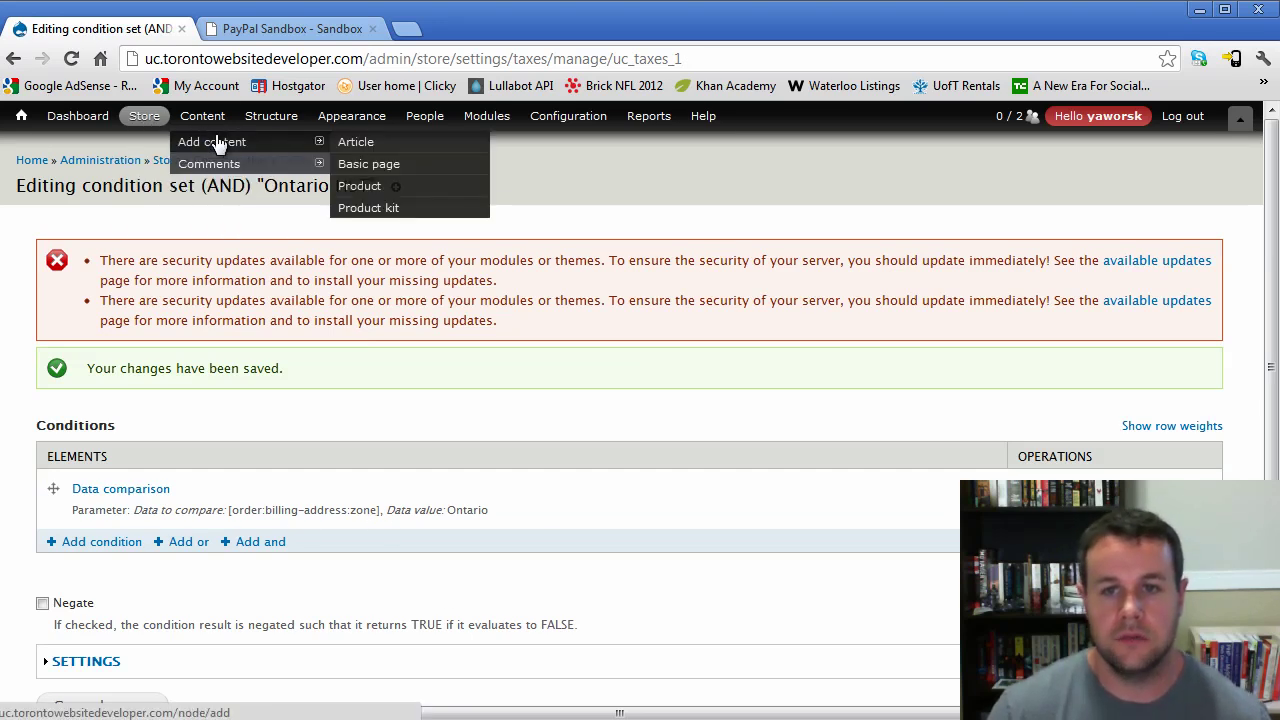
left_click(362, 186)
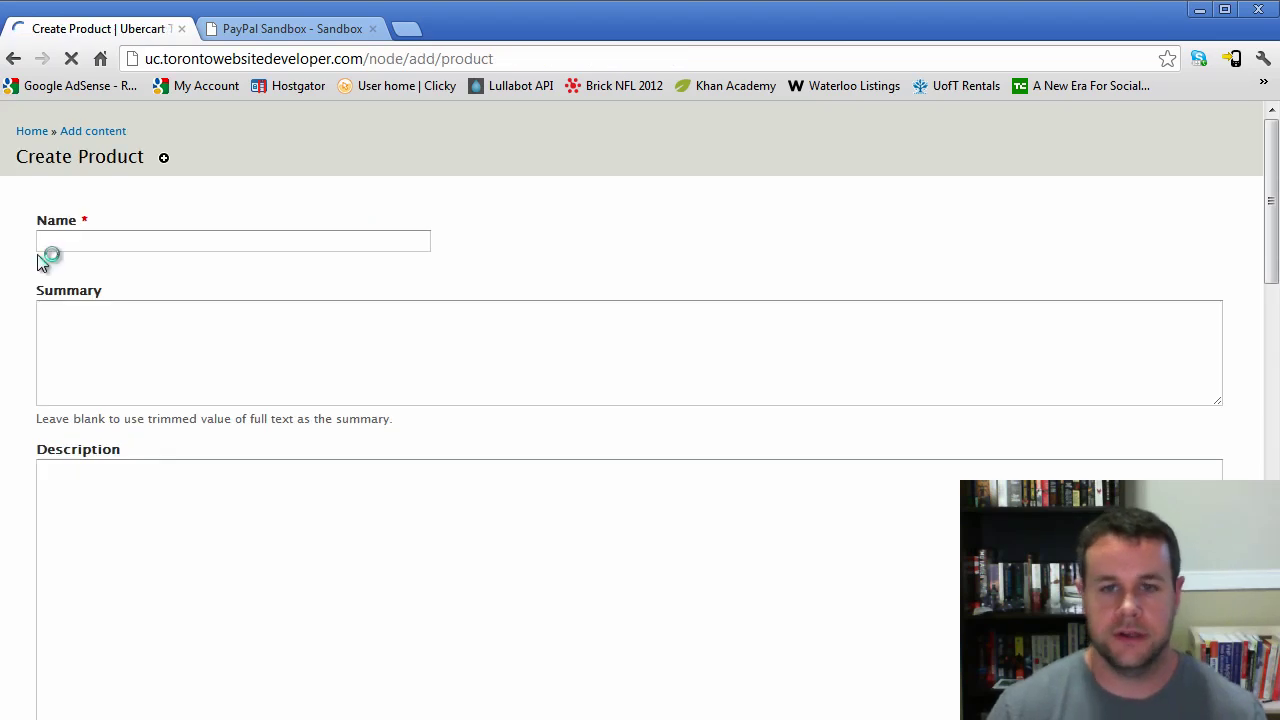
left_click(83, 268)
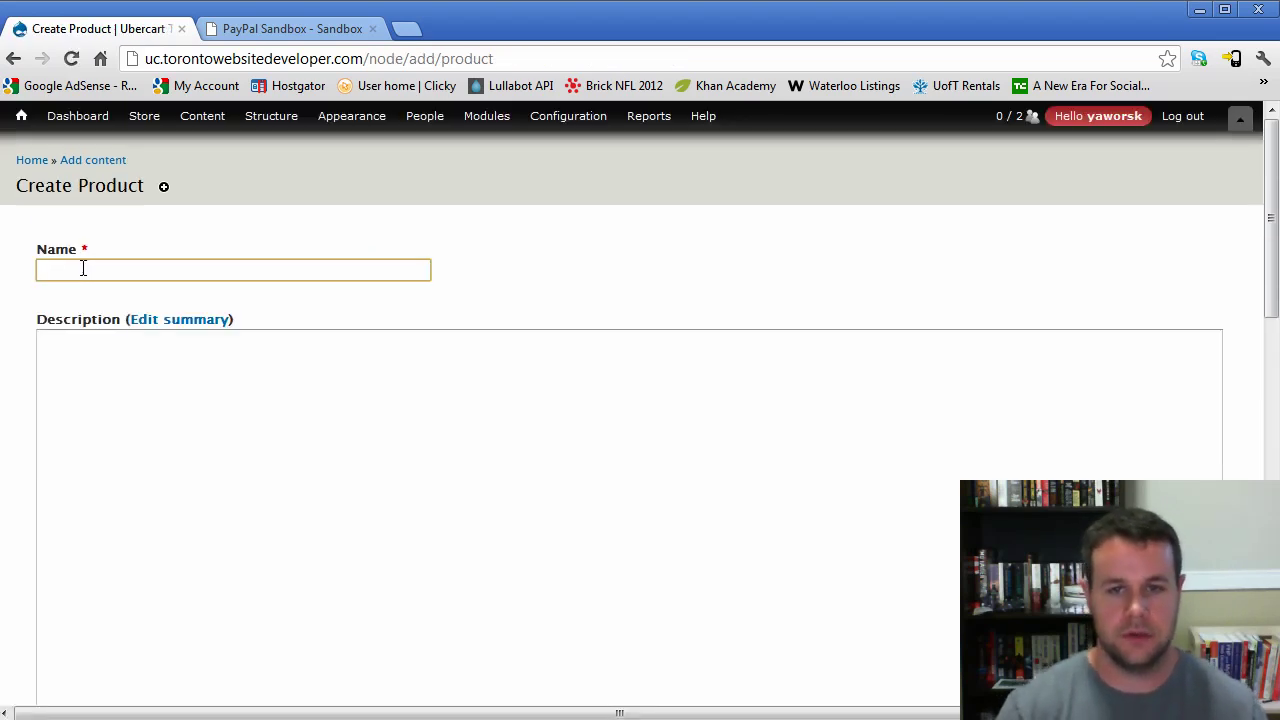
type("Pte")
key("BackSpace")
key("BackSpace")
type("et")
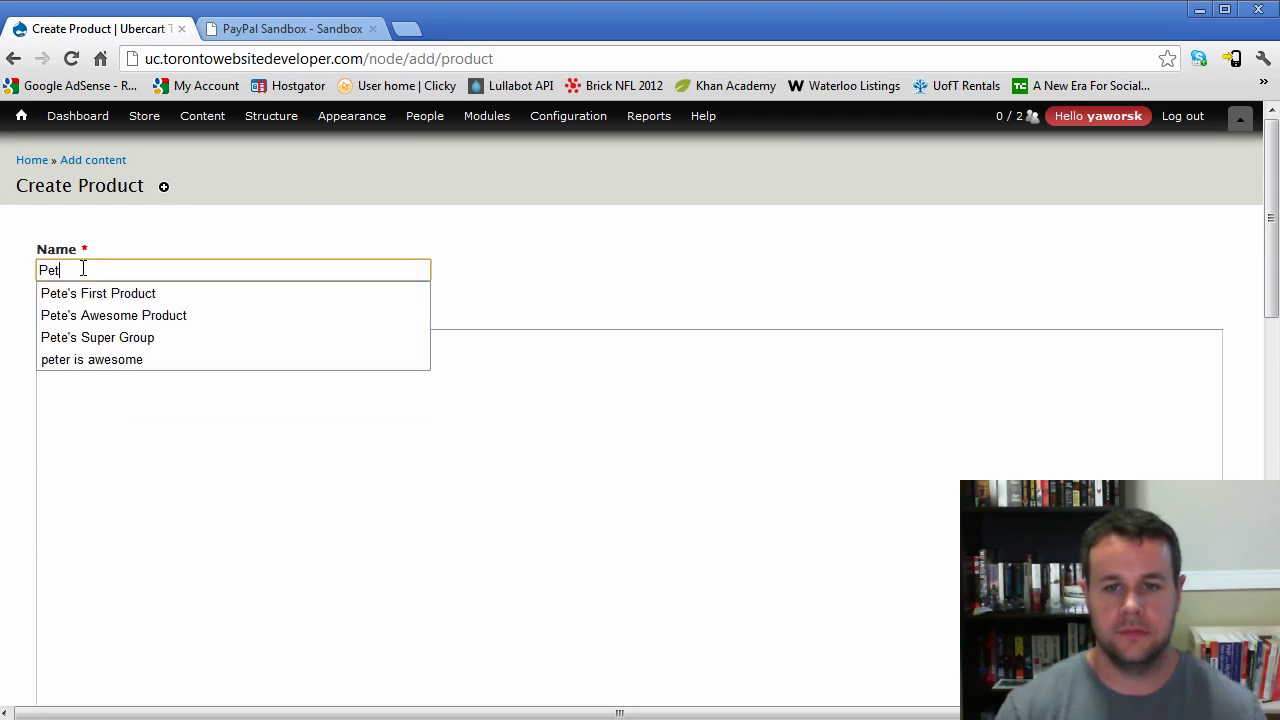
key("Down")
key("Down")
key("Return")
left_click(94, 414)
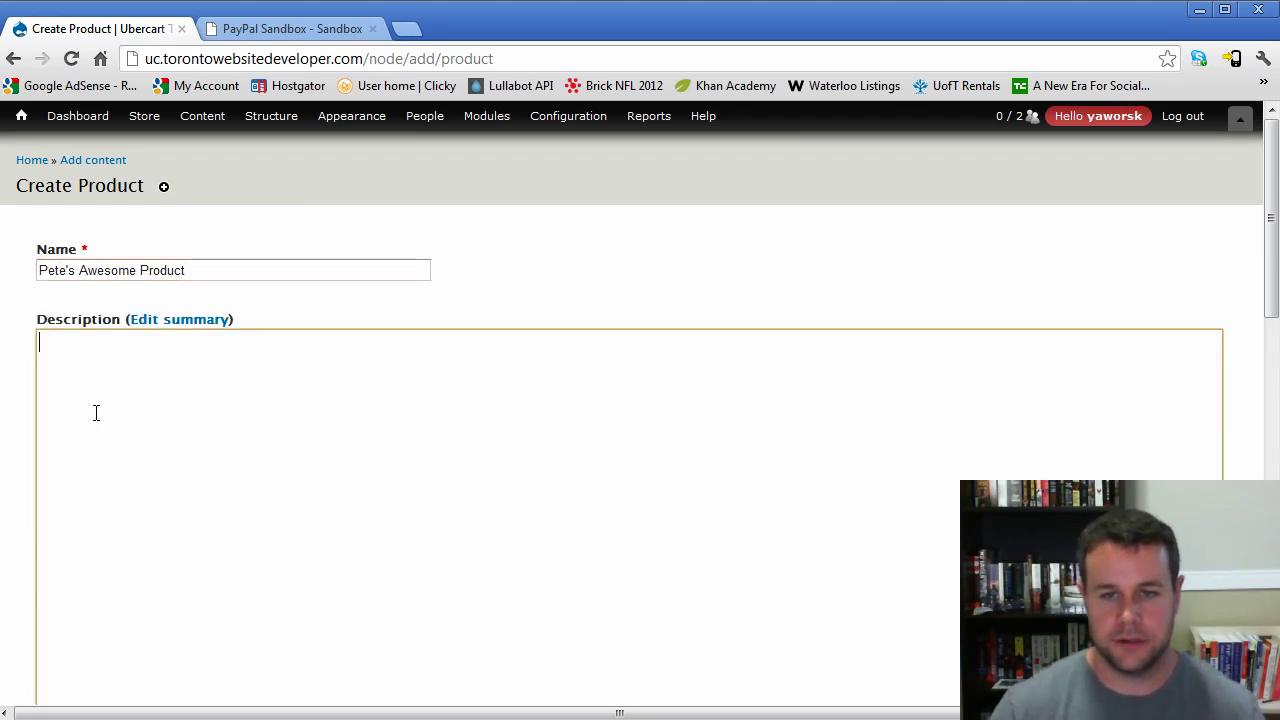
type("Test product e")
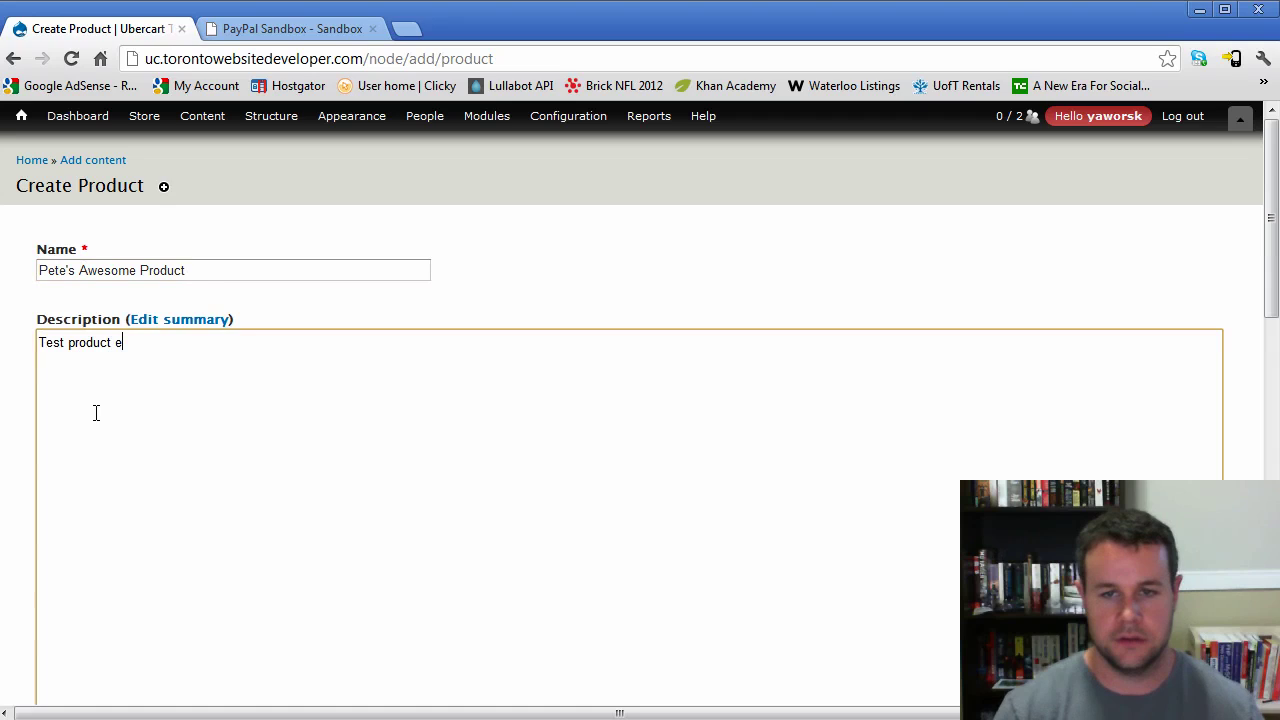
key("BackSpace")
type("description.")
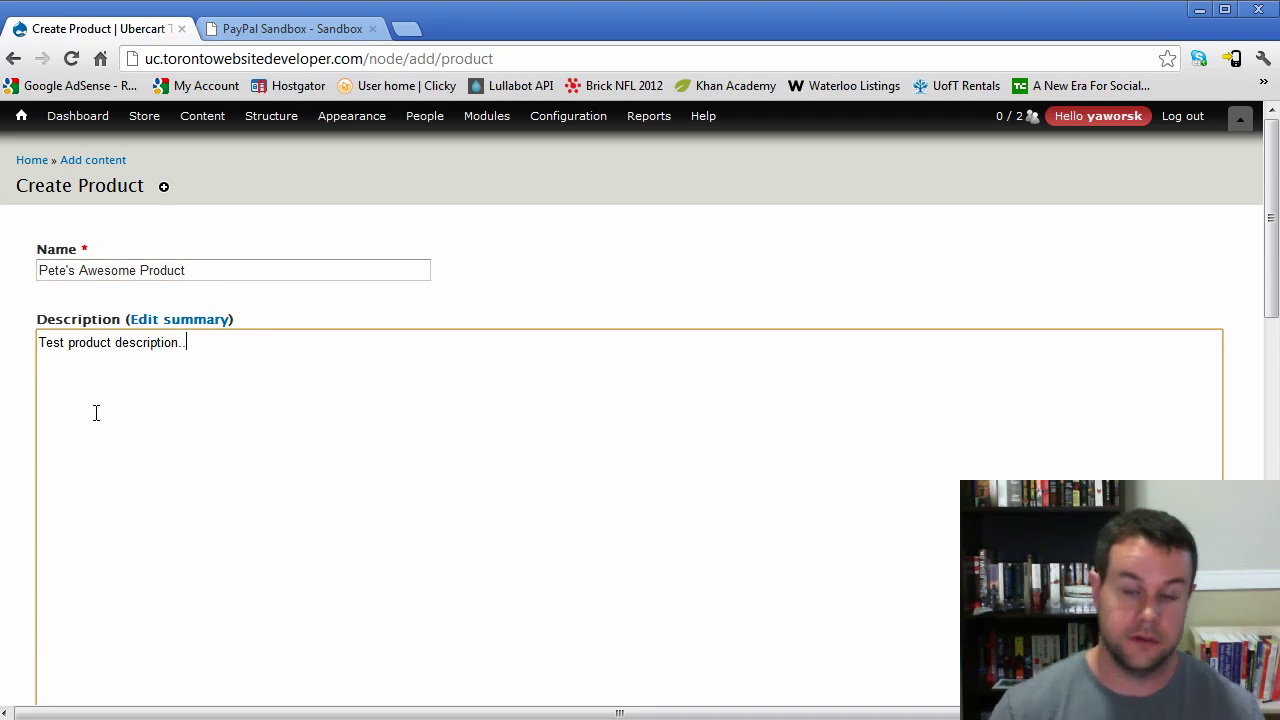
- Choose DSC04180.JPG as the product image and upload it
scroll(96, 413, "down", 6)
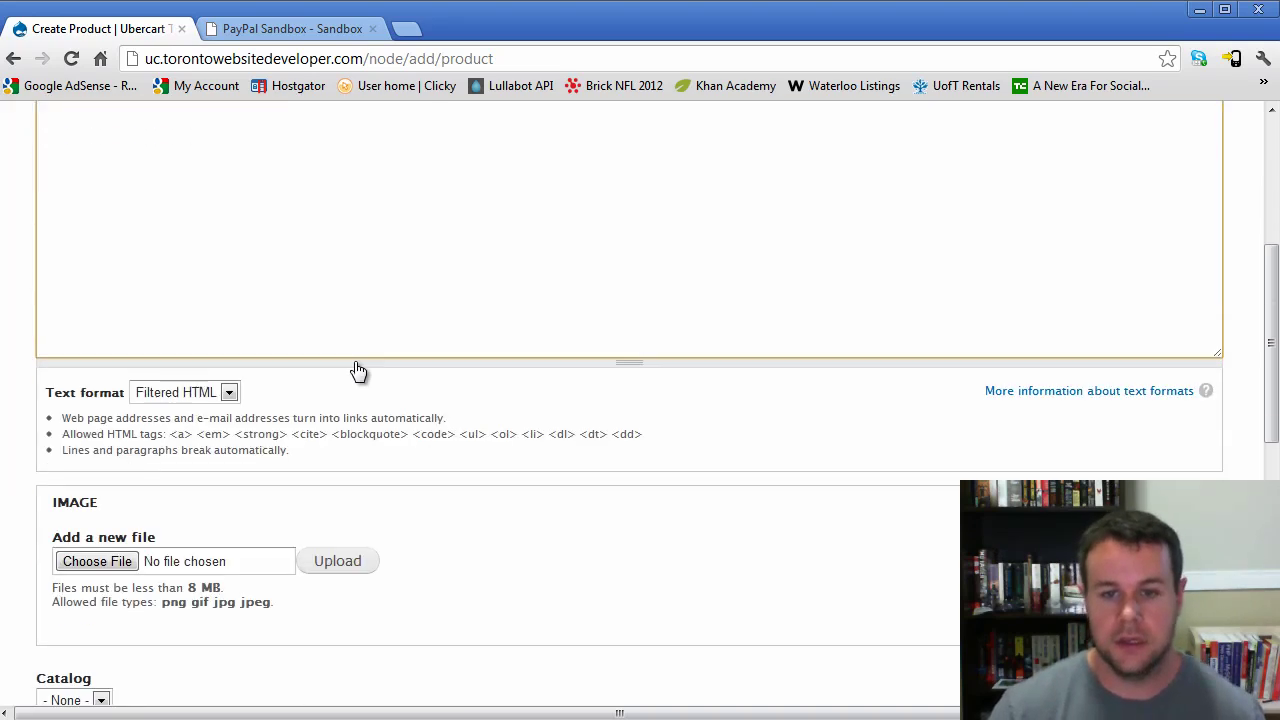
left_click(152, 365)
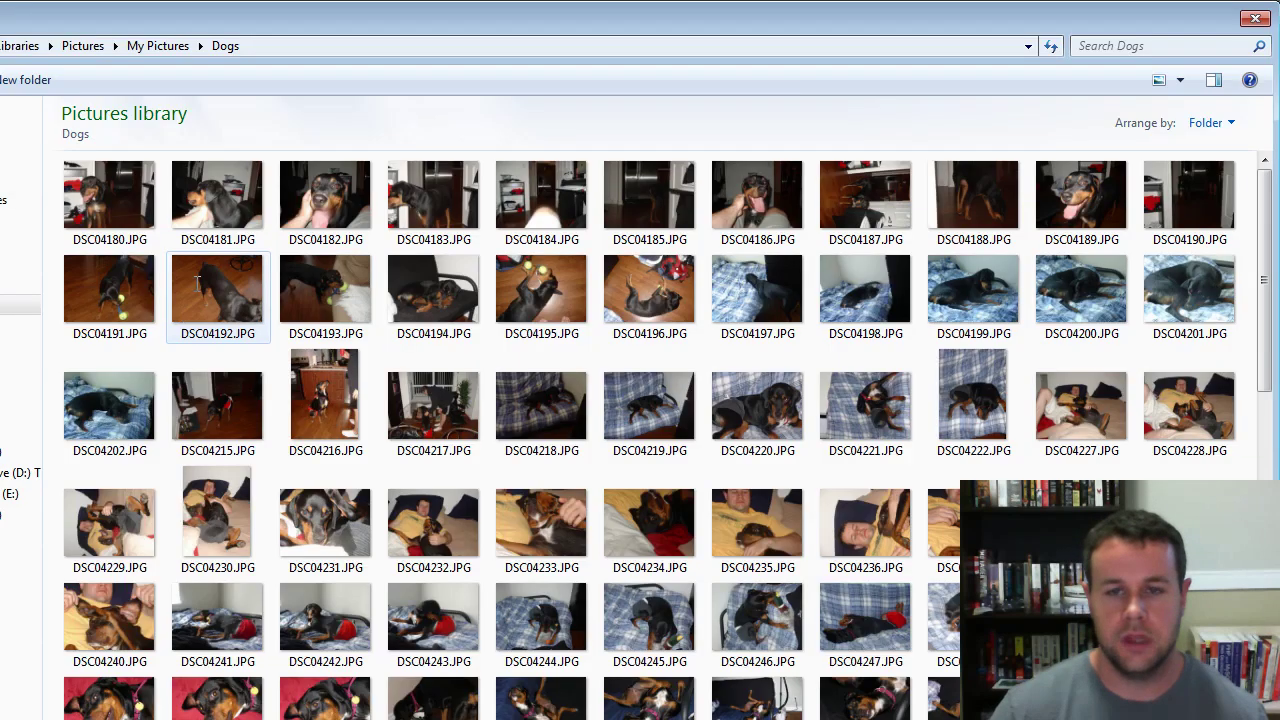
left_click(116, 200)
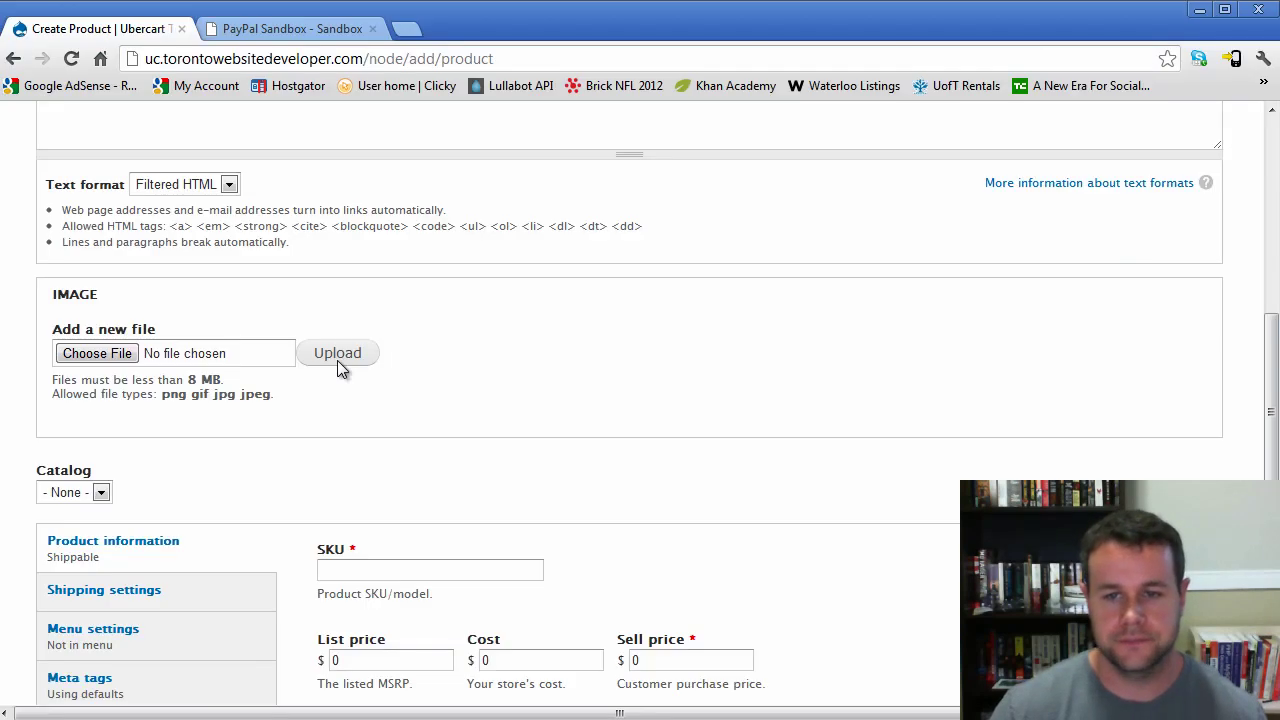
left_click(338, 362)
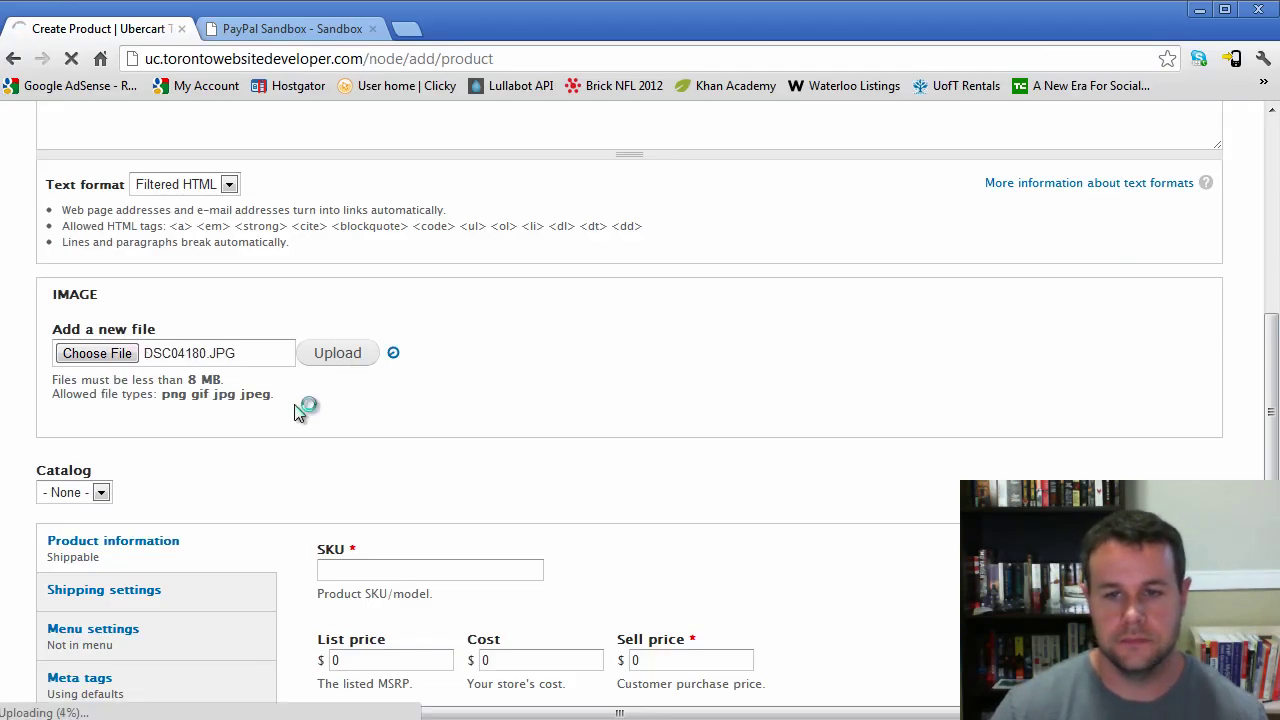
left_click(104, 490)
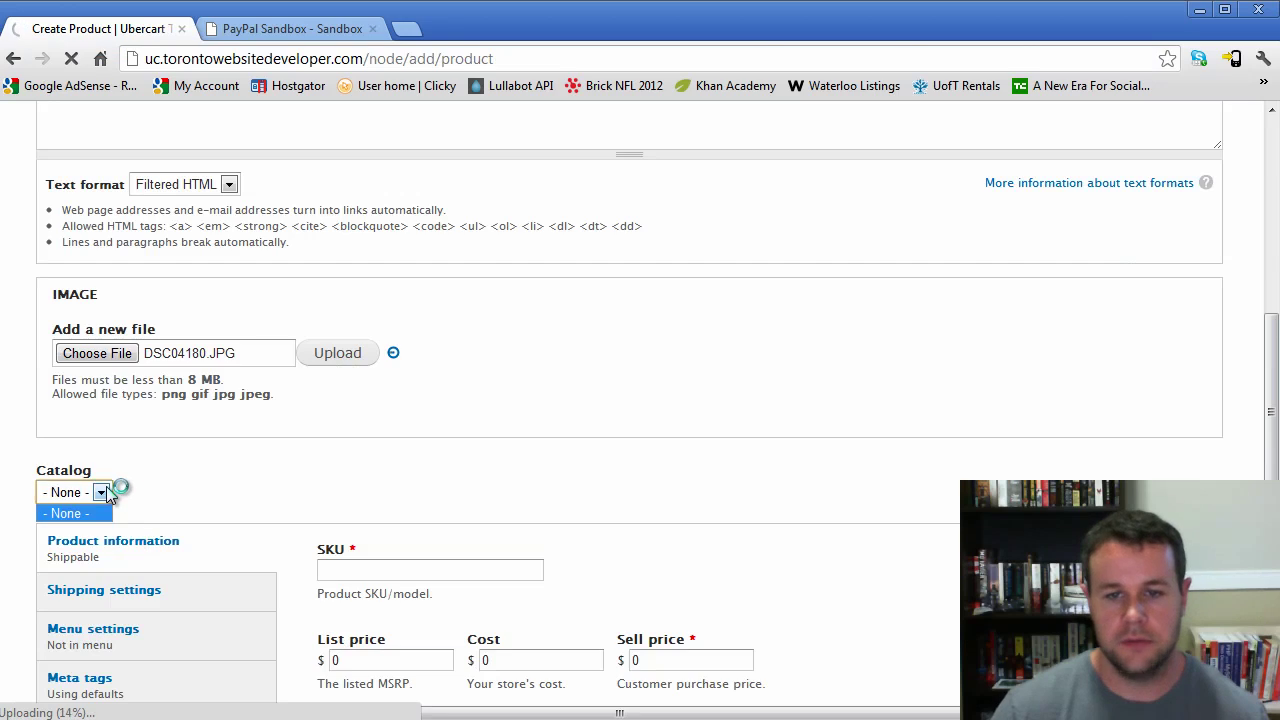
- Leave the catalog unset, then enter SKU 123456 and sell price 14.99
left_click(190, 478)
scroll(683, 406, "down", 2)
left_click(391, 388)
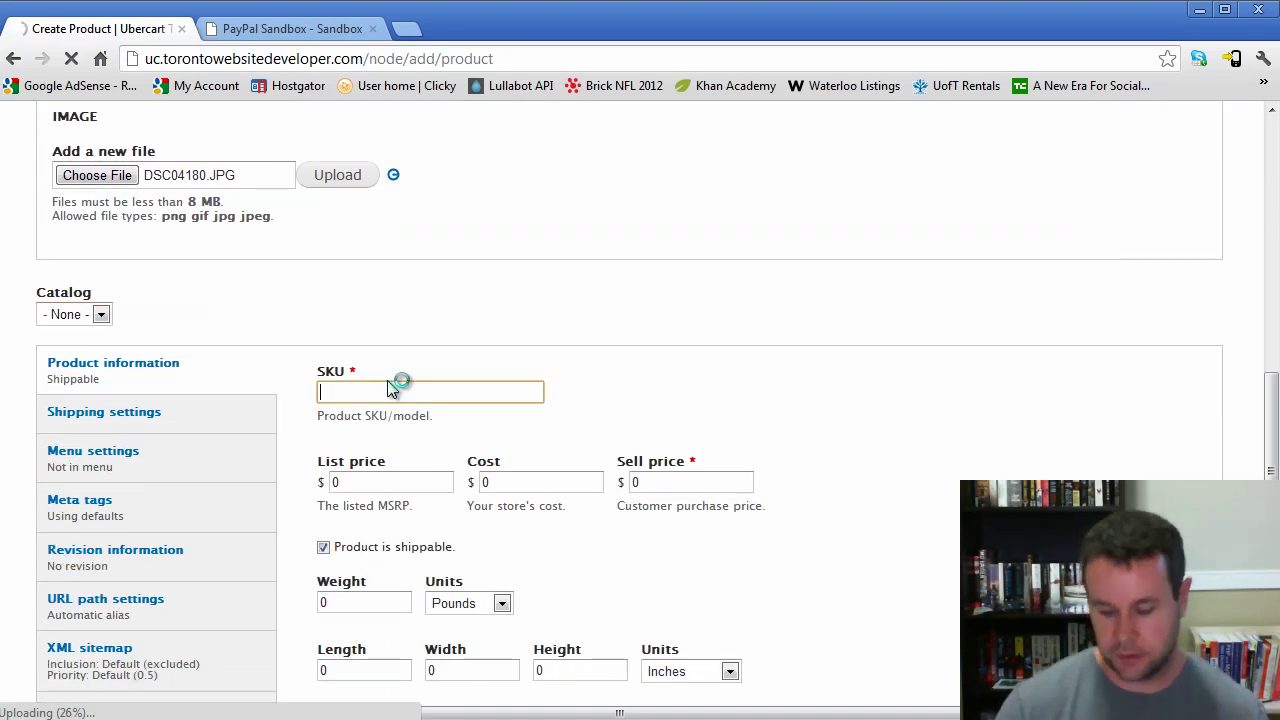
type("123456")
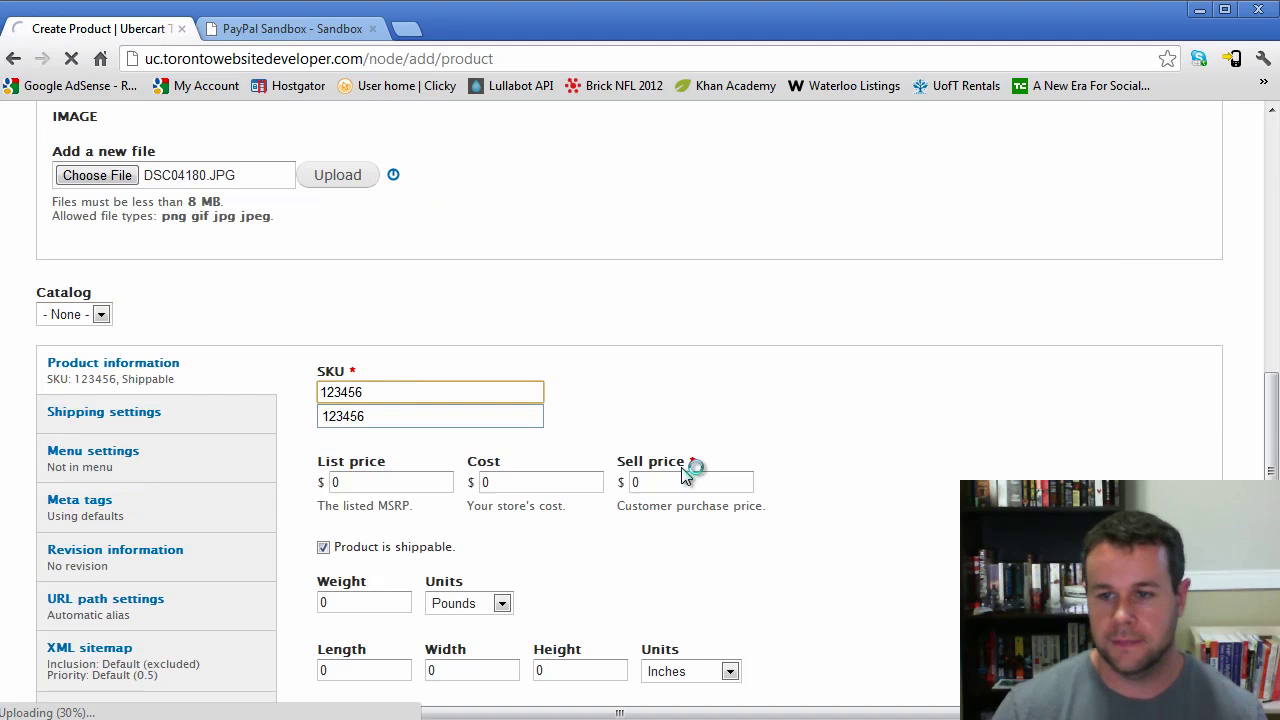
left_click(689, 482)
key("BackSpace")
type("14.99")
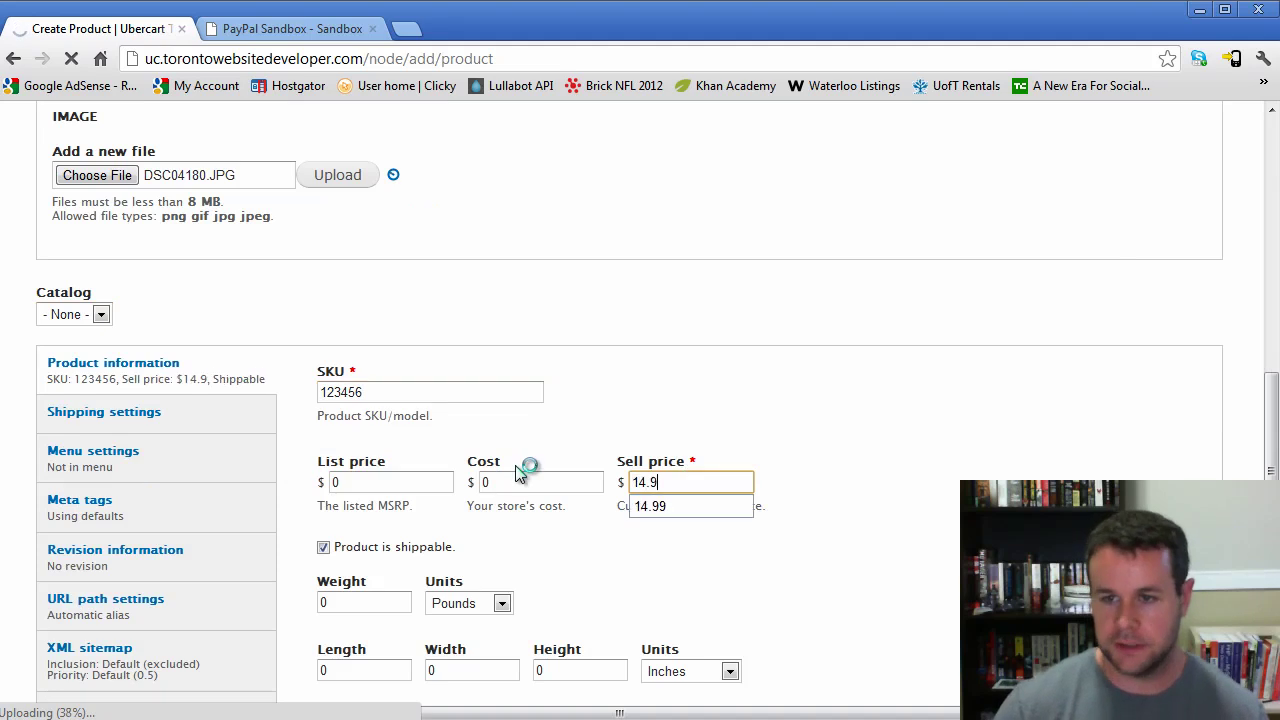
left_click(711, 410)
- Set weight 5 pounds, dimensions 1×1×1 inches and maximum package quantity 50
scroll(414, 434, "down", 3)
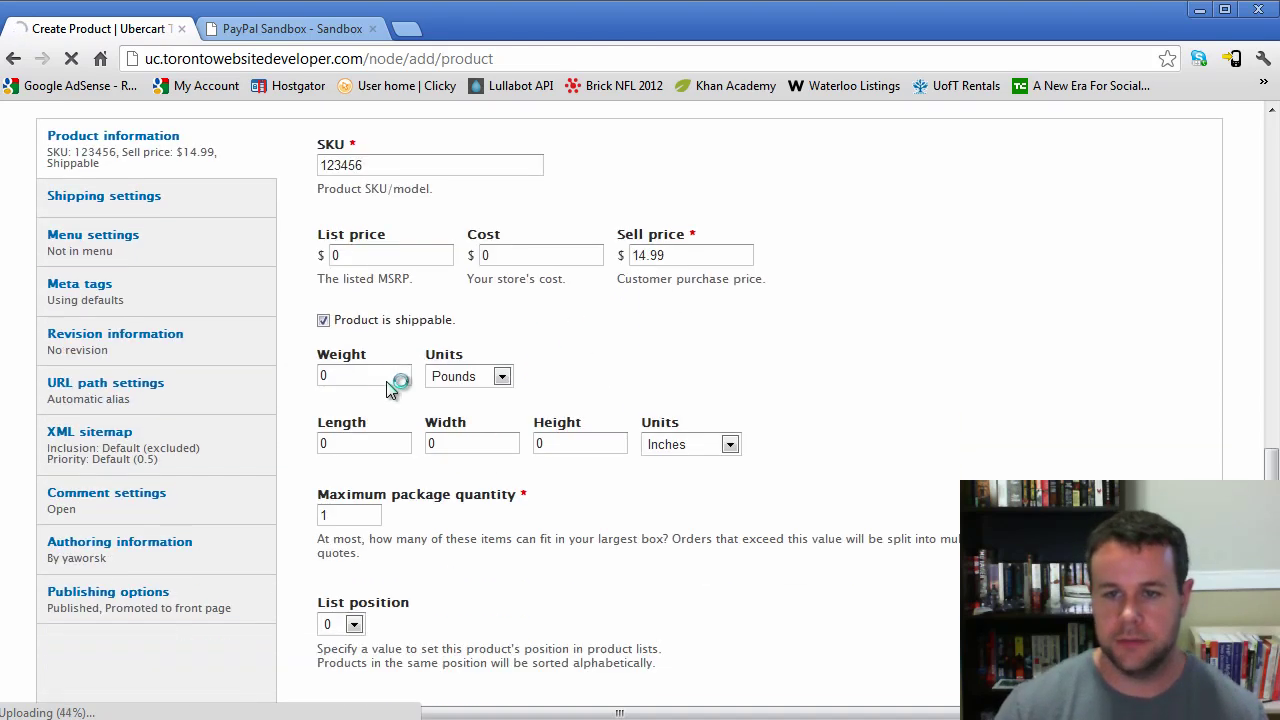
double_click(345, 379)
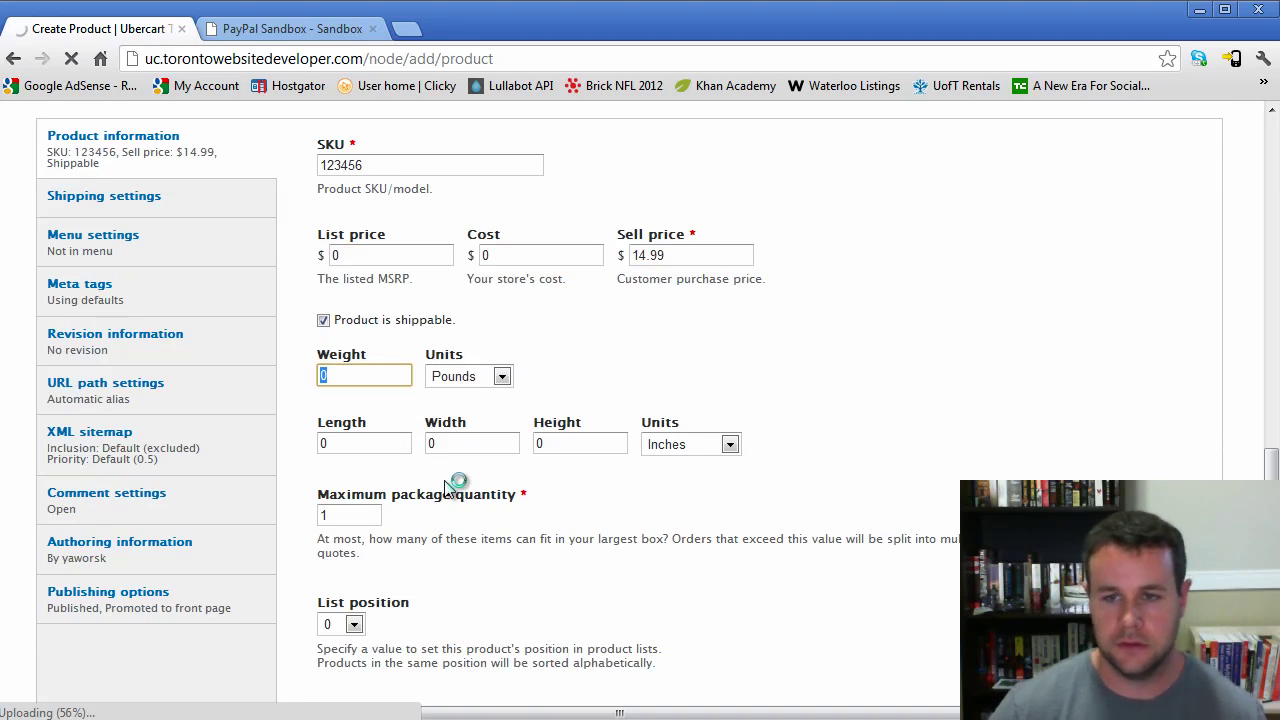
type("5")
double_click(357, 442)
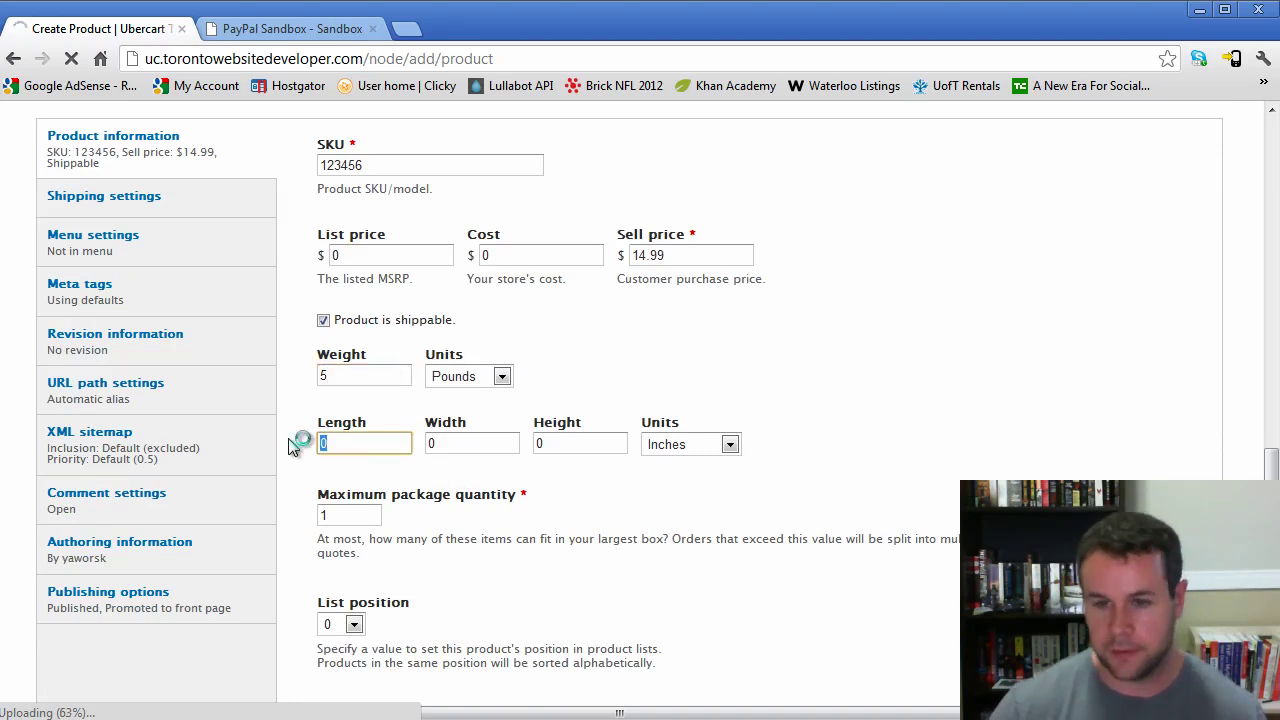
type("1")
key("Tab")
type("1")
key("Tab")
type("1")
left_click(797, 470)
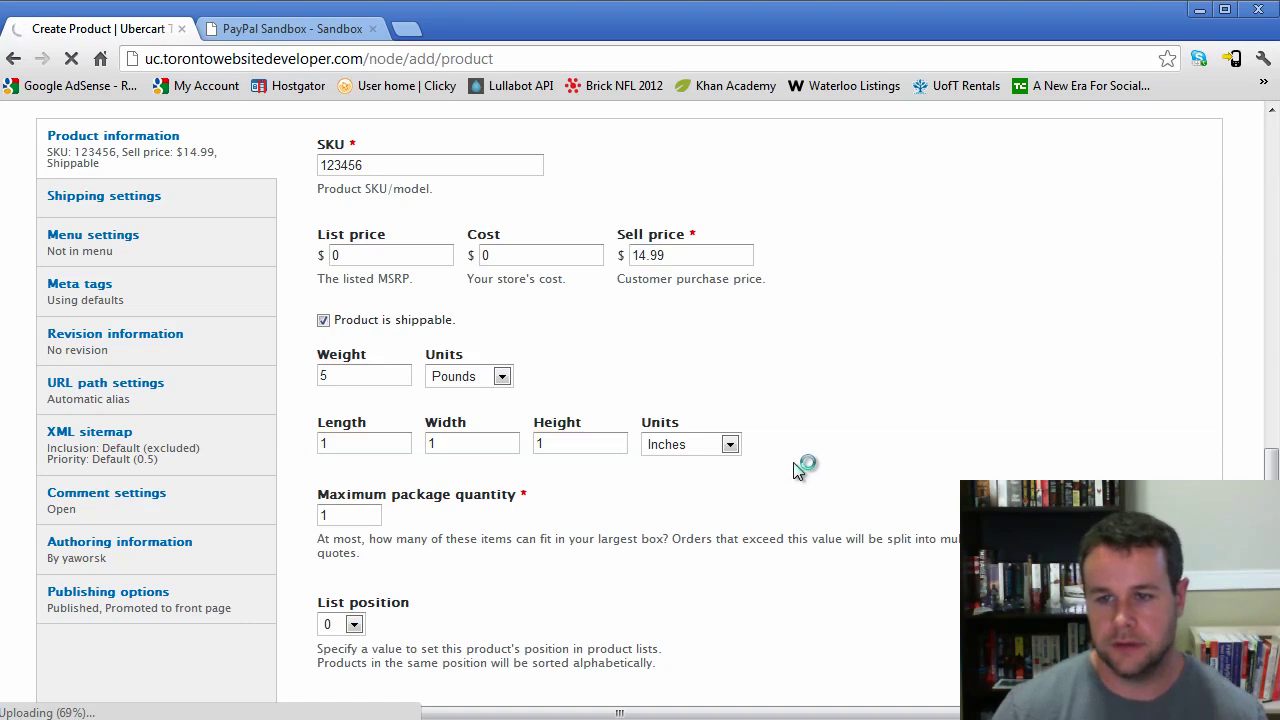
left_click_drag(377, 515, 314, 519)
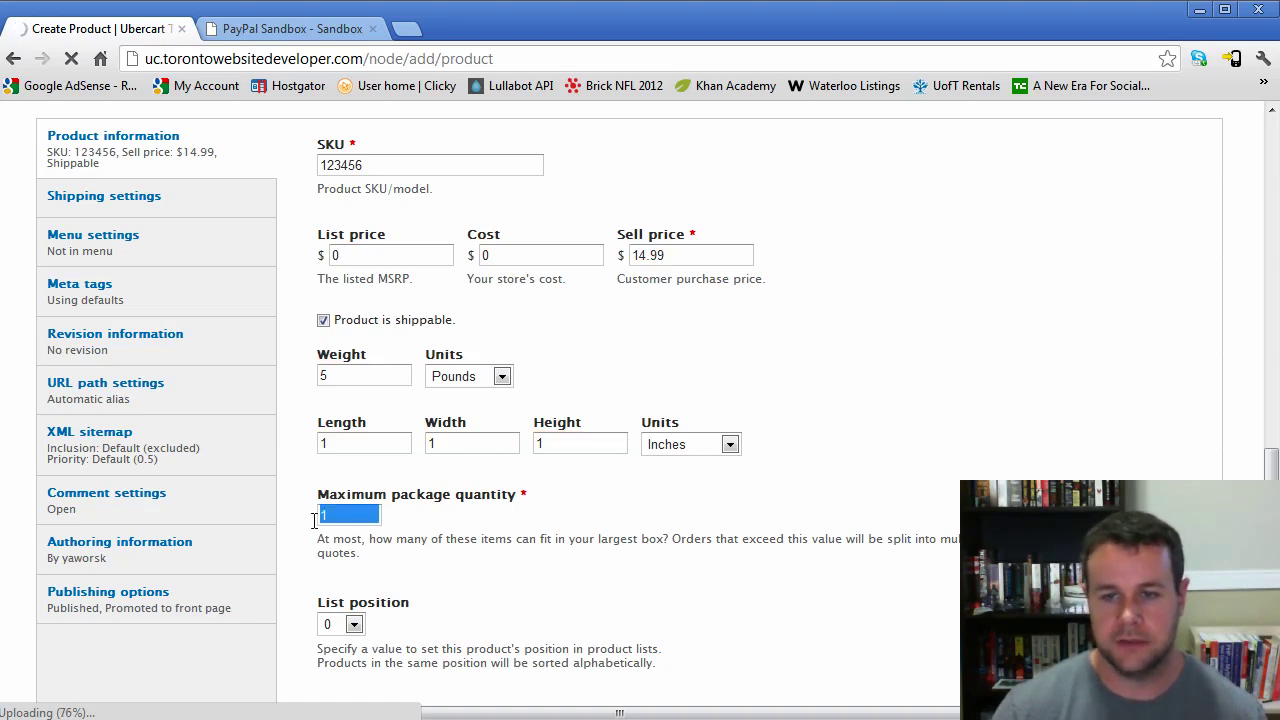
type("1")
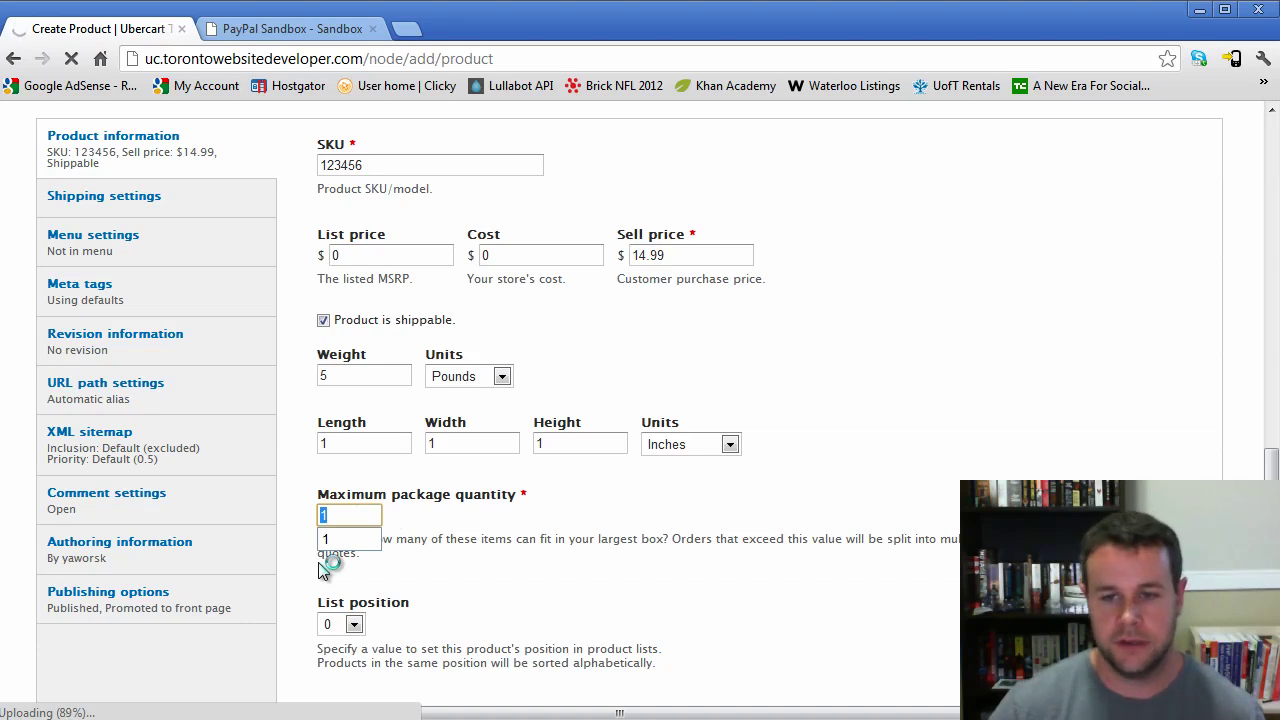
type("50")
left_click(557, 514)
scroll(557, 520, "down", 1)
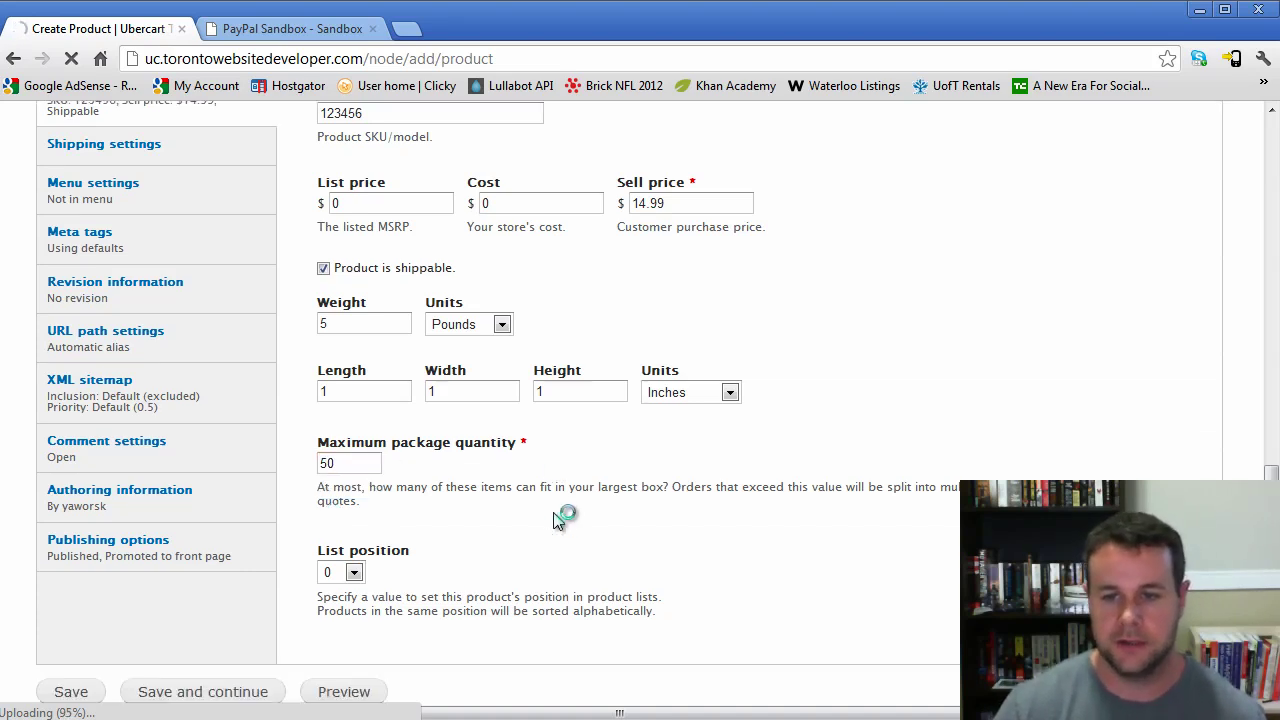
scroll(480, 495, "up", 1)
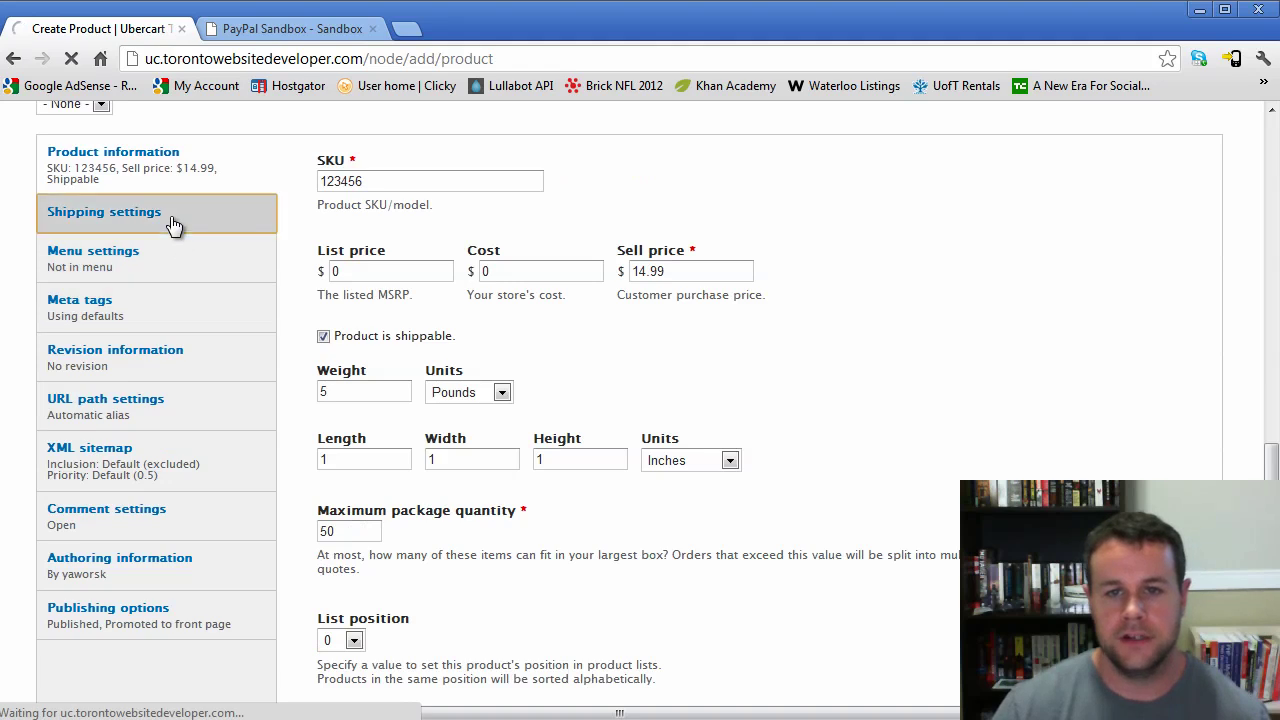
left_click(173, 226)
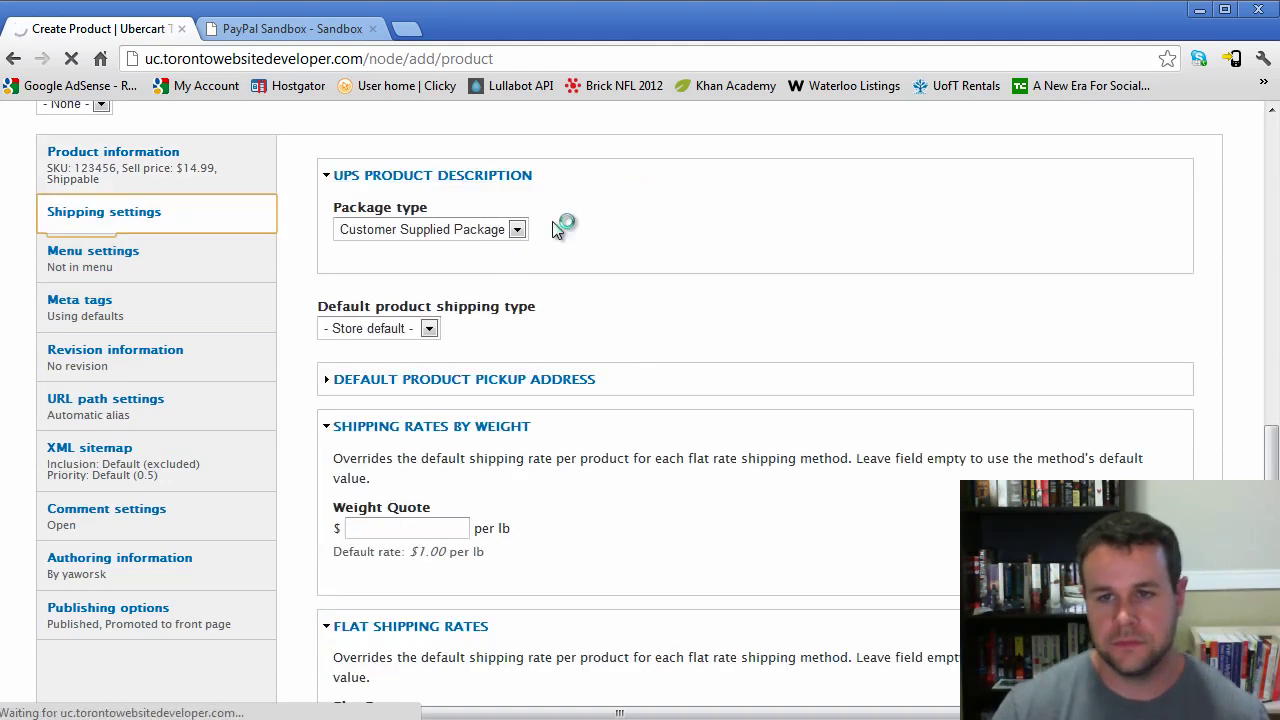
left_click(516, 230)
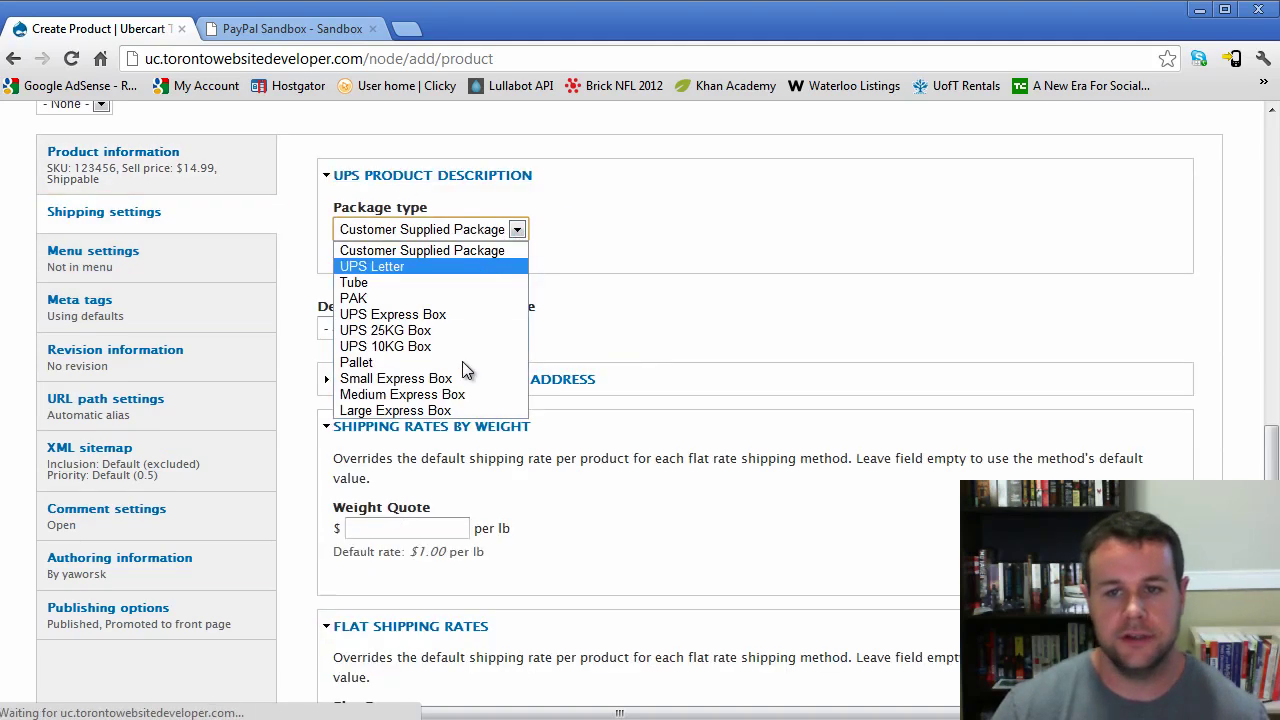
left_click(497, 258)
scroll(616, 402, "down", 2)
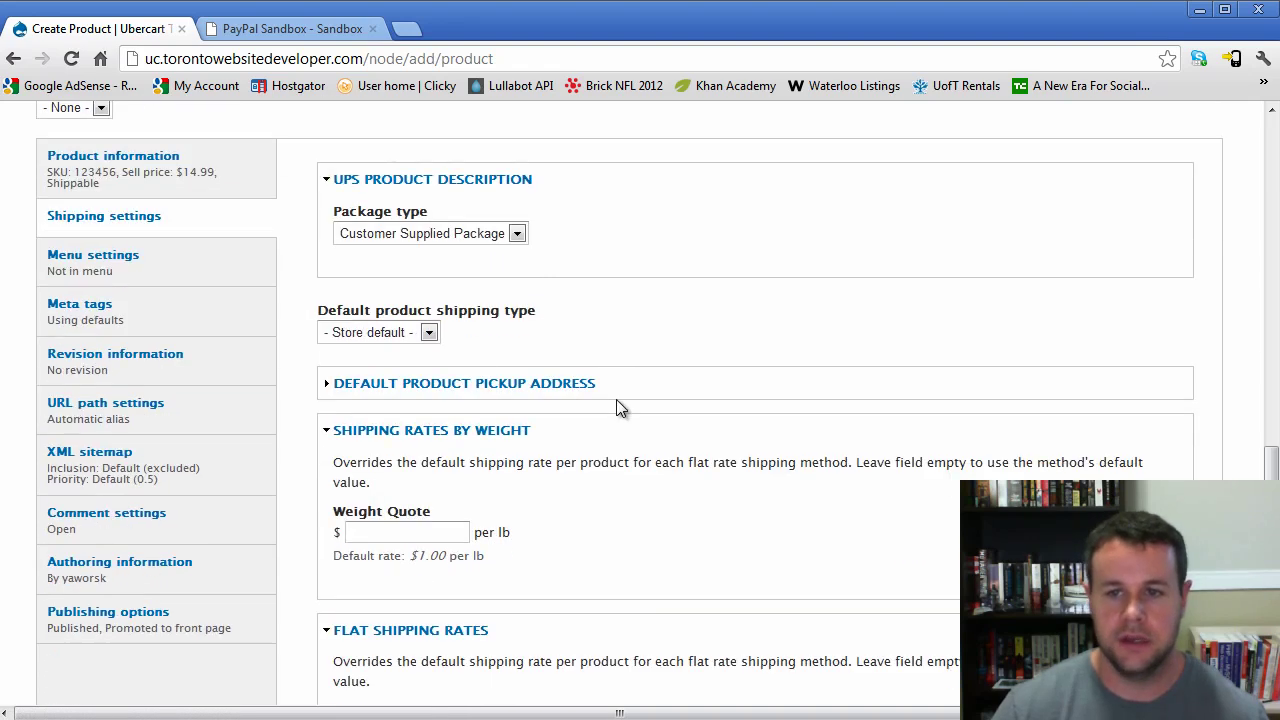
left_click(425, 334)
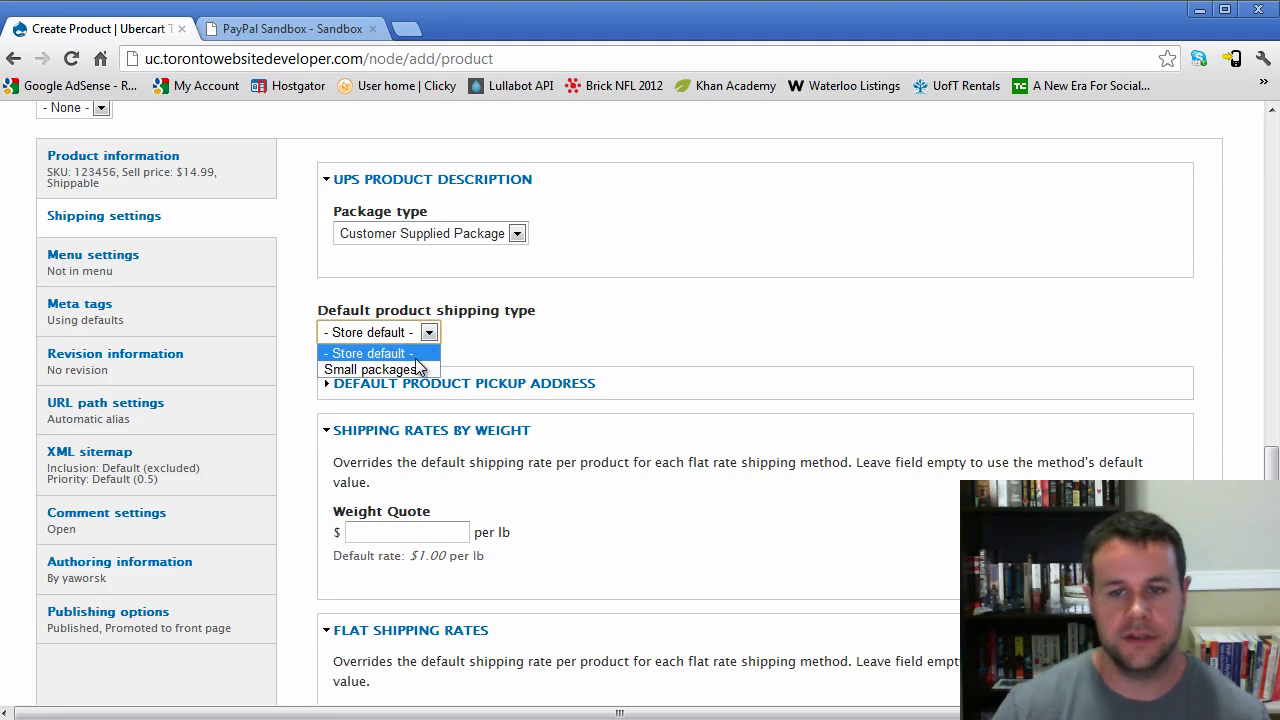
left_click(507, 341)
left_click(476, 383)
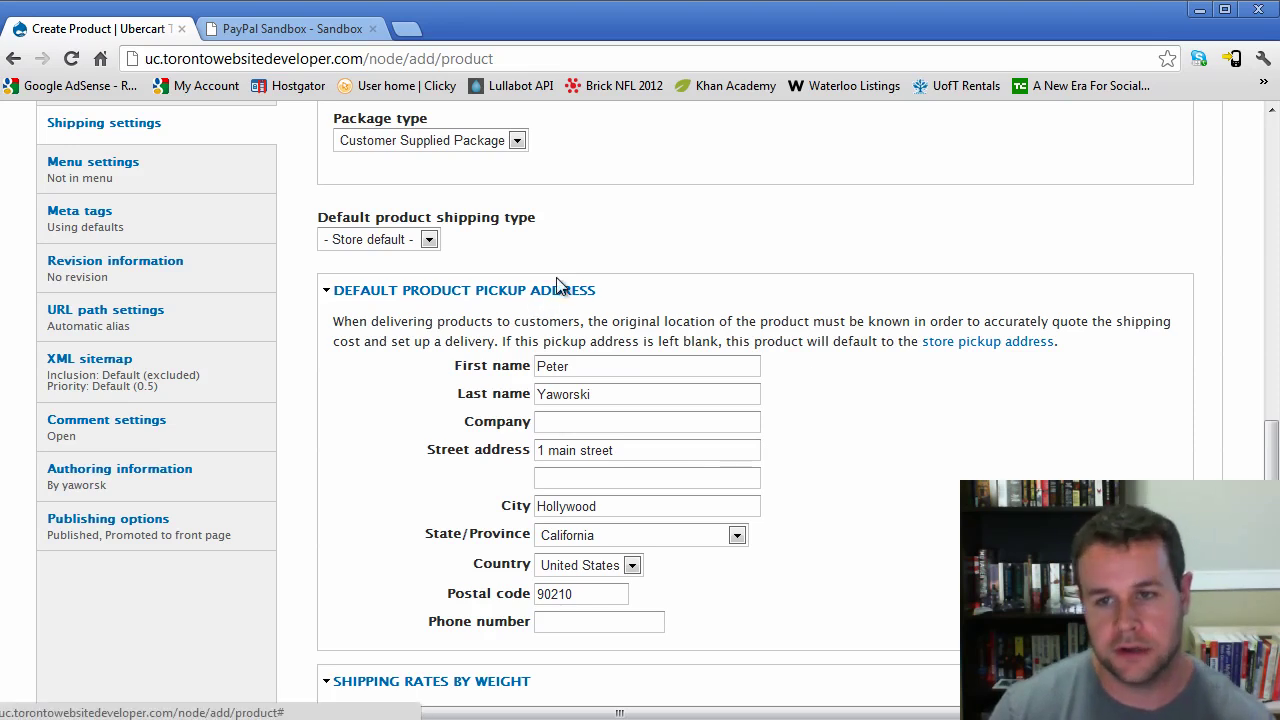
left_click_drag(622, 452, 523, 460)
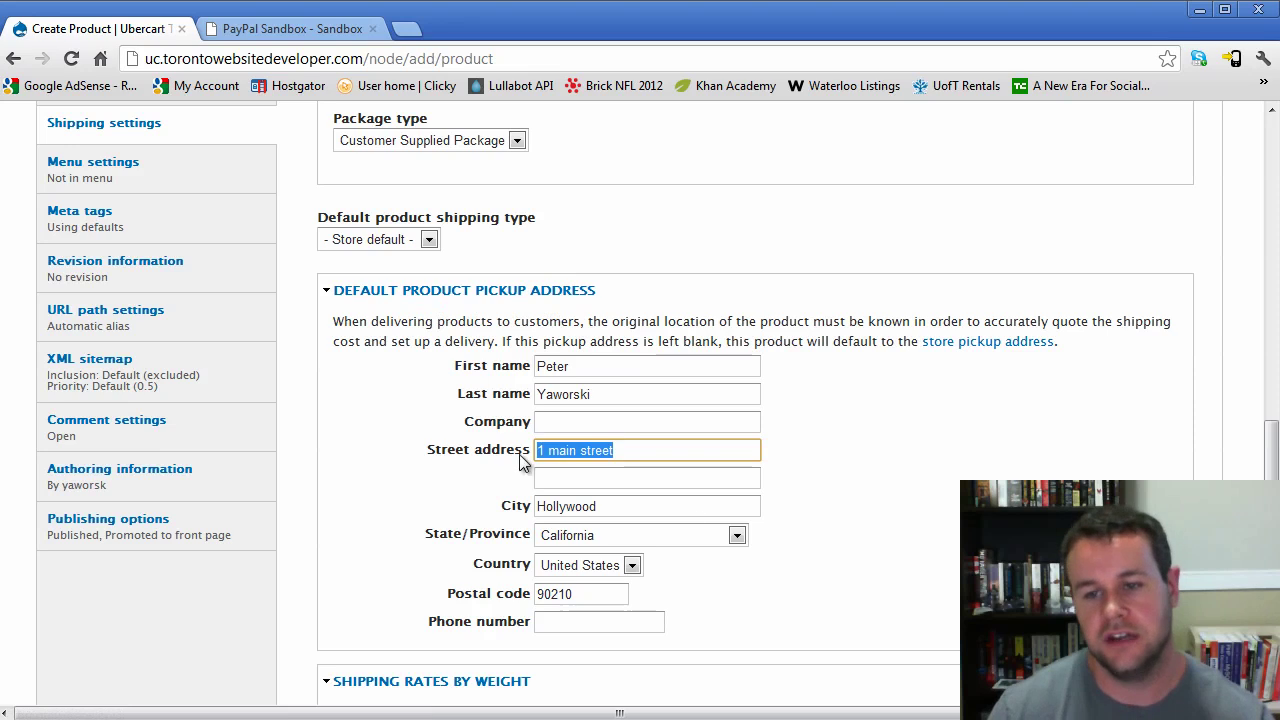
left_click(845, 516)
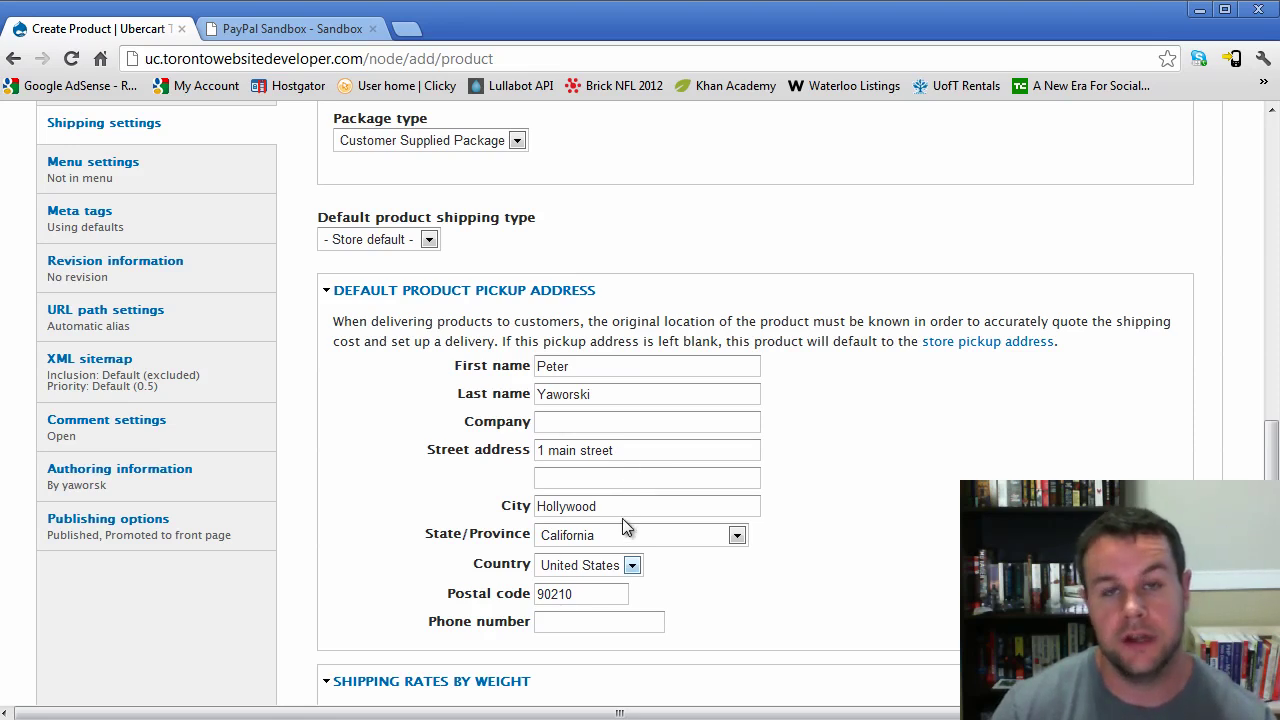
left_click(458, 292)
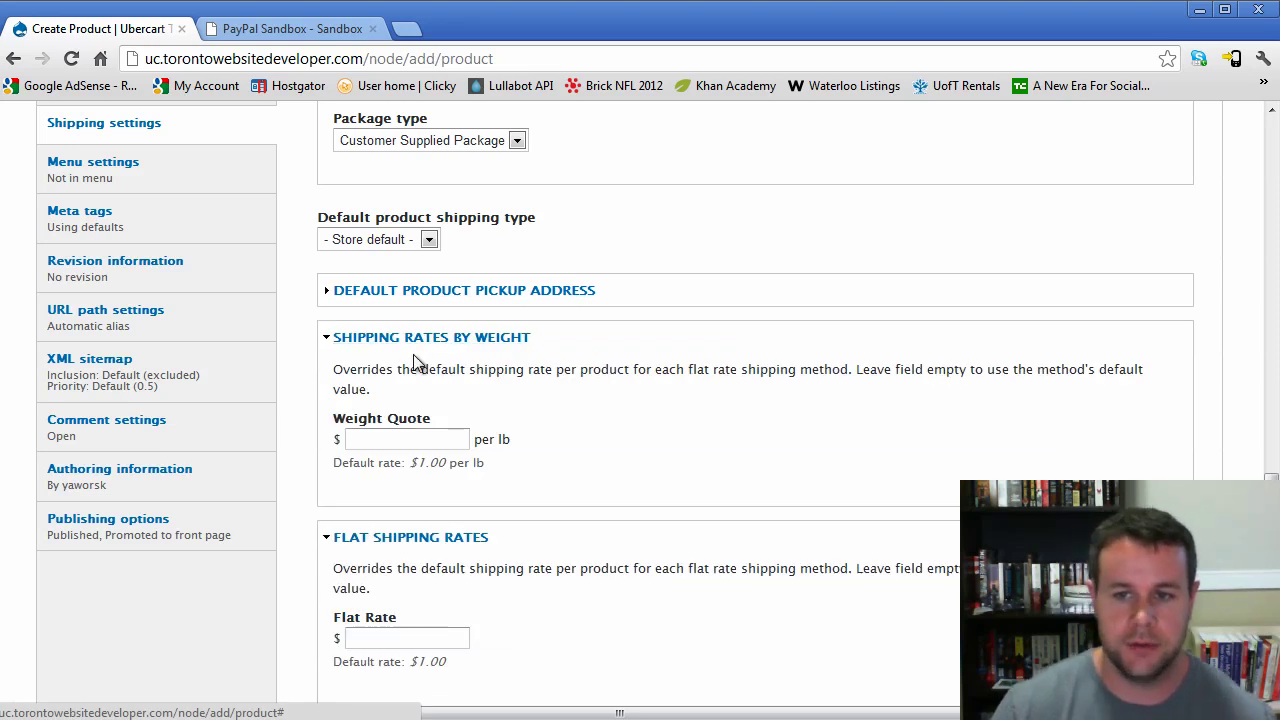
scroll(449, 462, "down", 1)
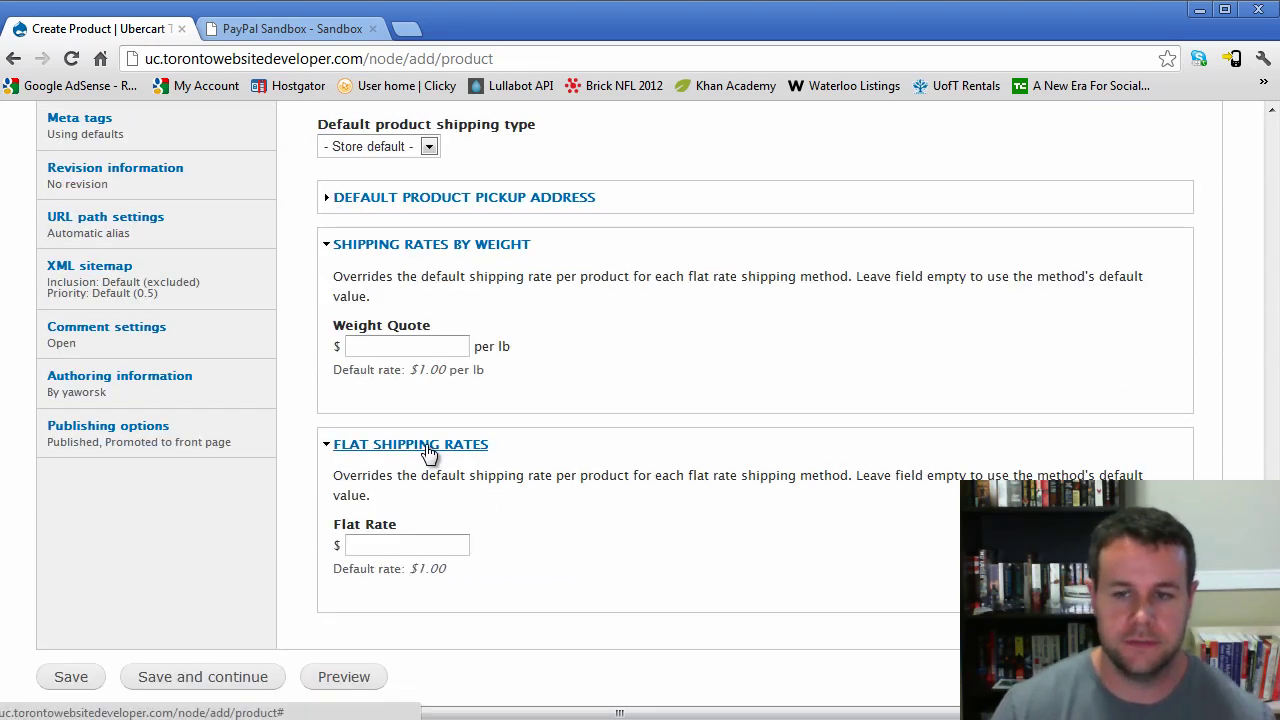
scroll(619, 517, "up", 1)
scroll(619, 517, "up", 1)
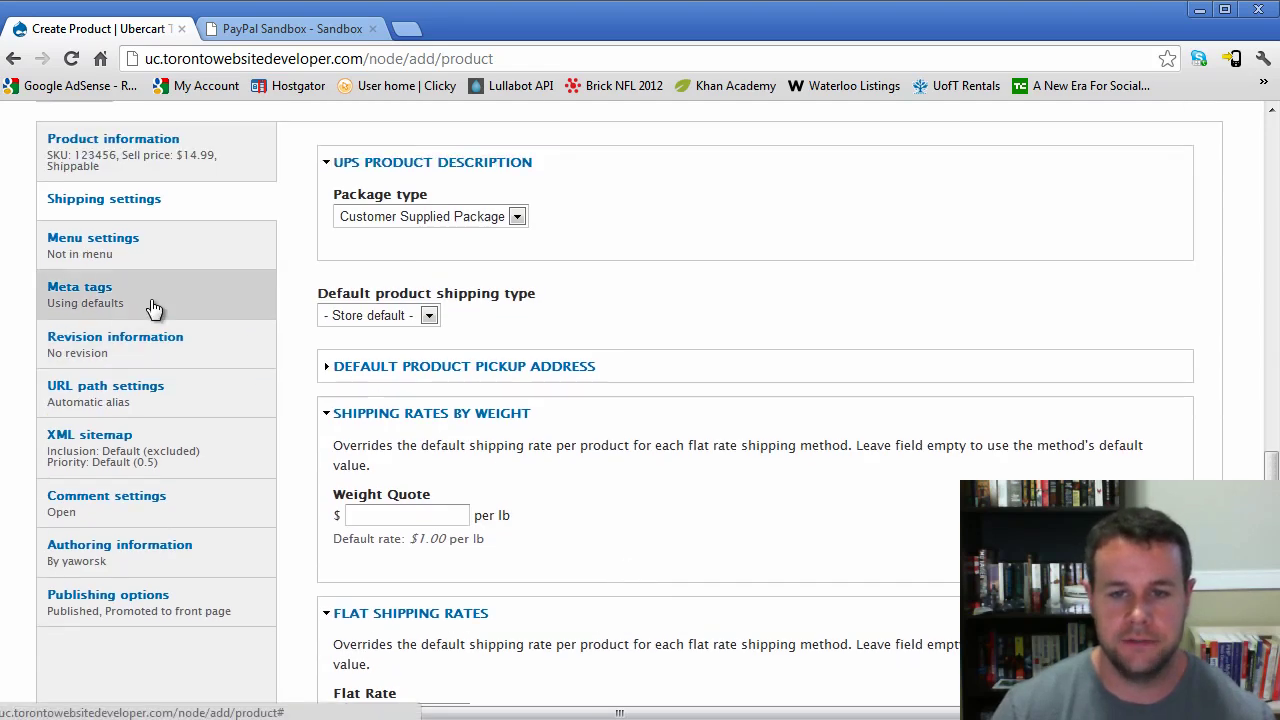
- Set XML sitemap inclusion to Included, check publishing options, and save Pete's Awesome Product
left_click(230, 440)
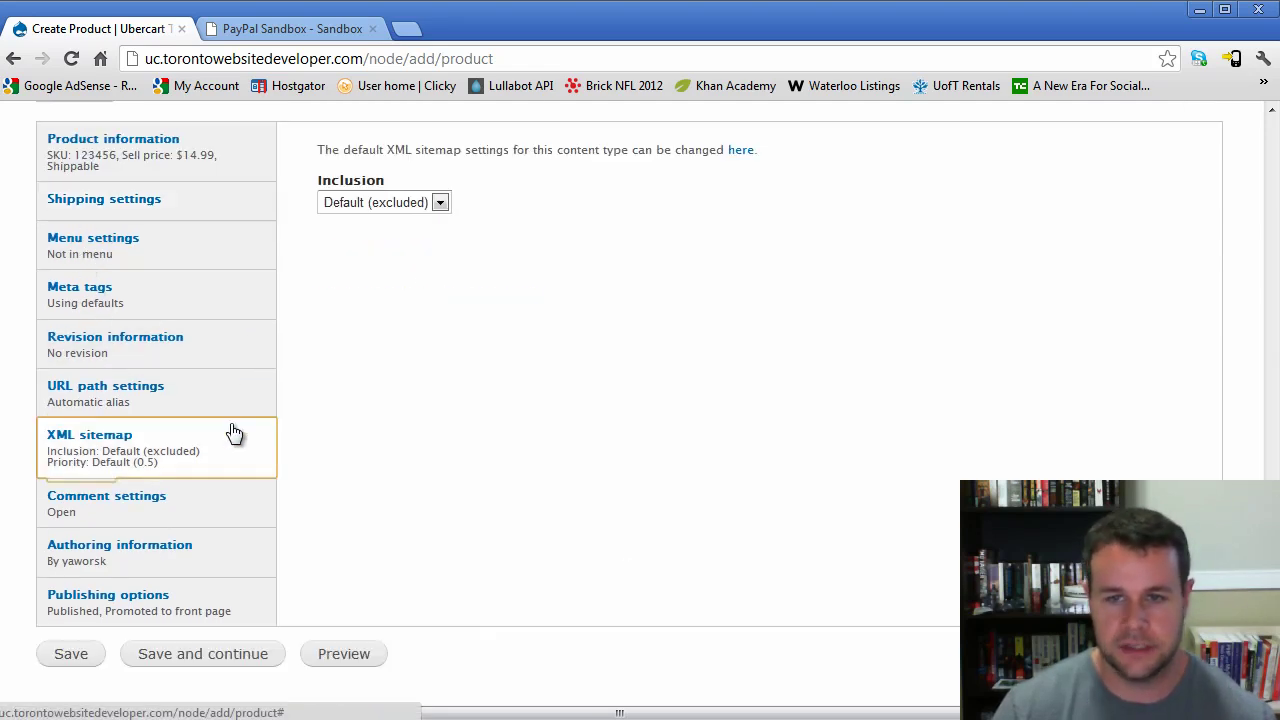
left_click(403, 202)
left_click(385, 239)
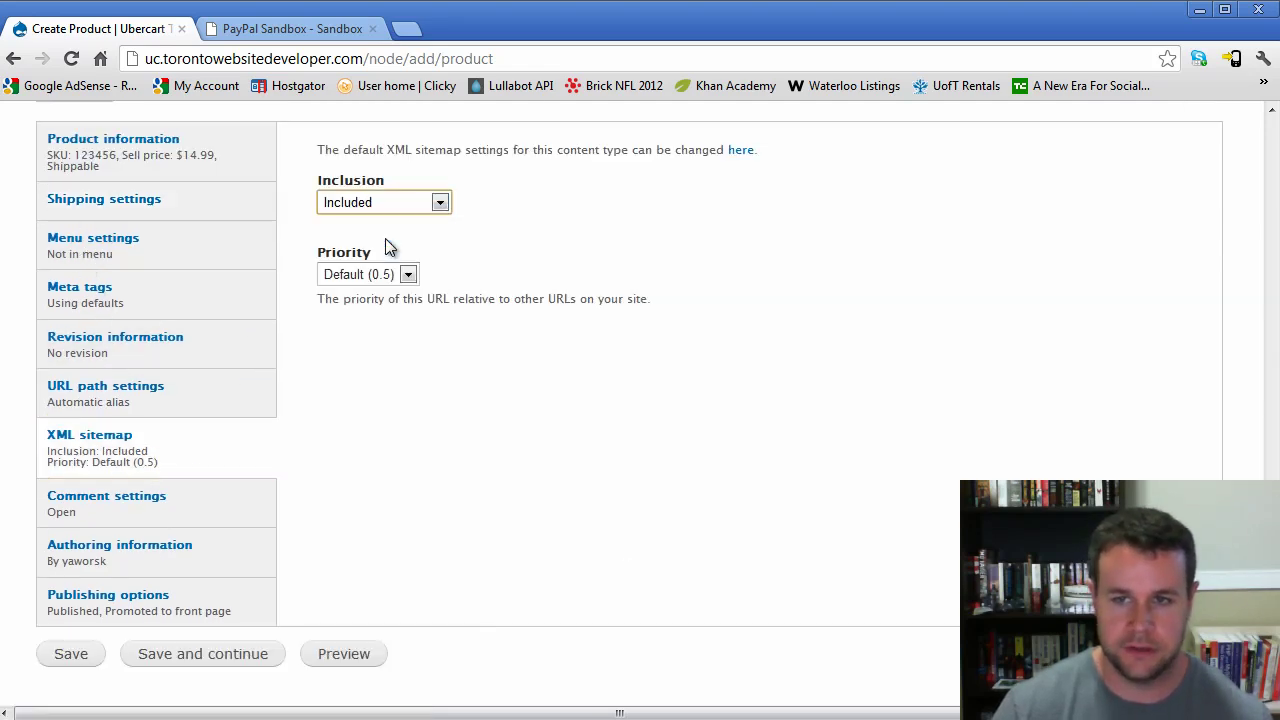
left_click(185, 620)
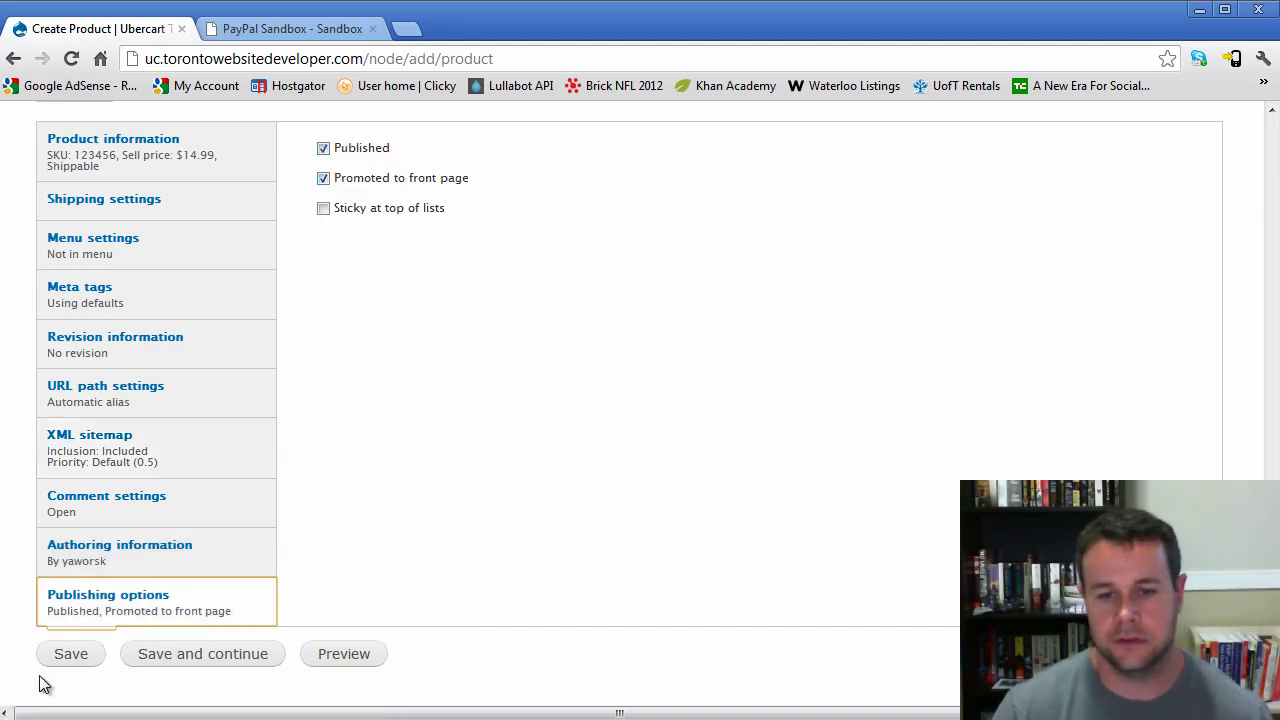
left_click(64, 656)
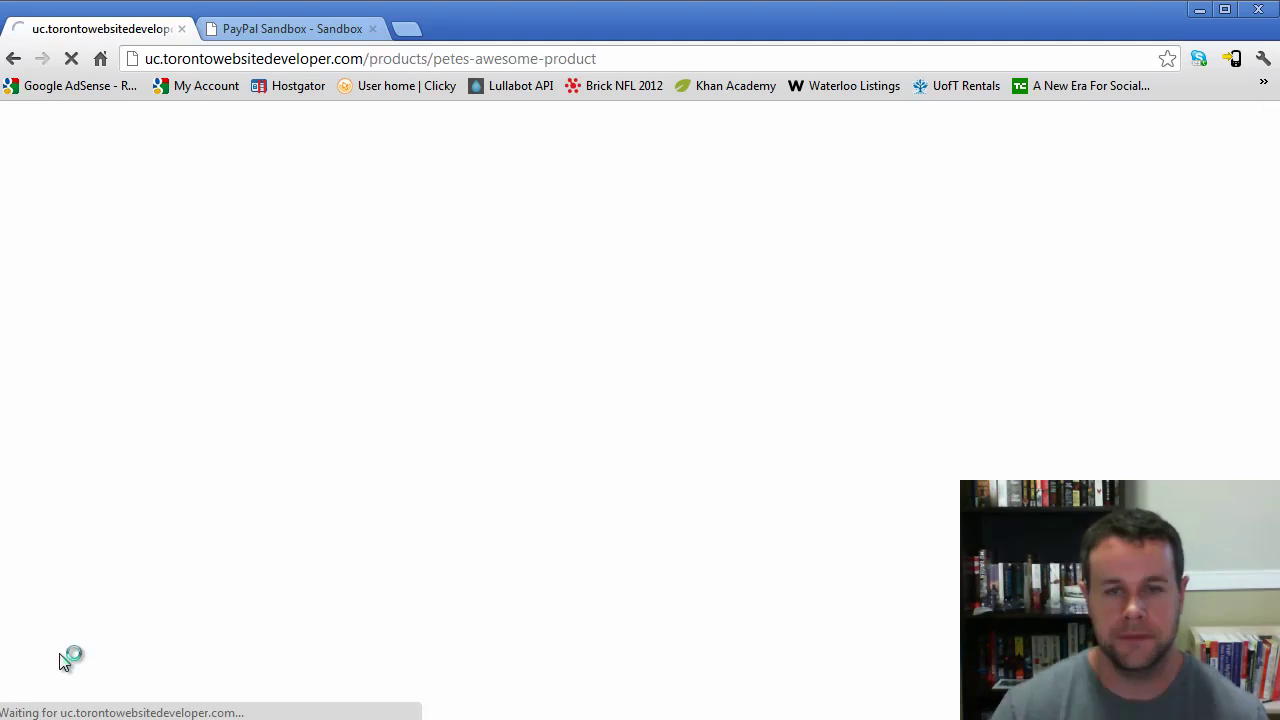
scroll(826, 469, "down", 3)
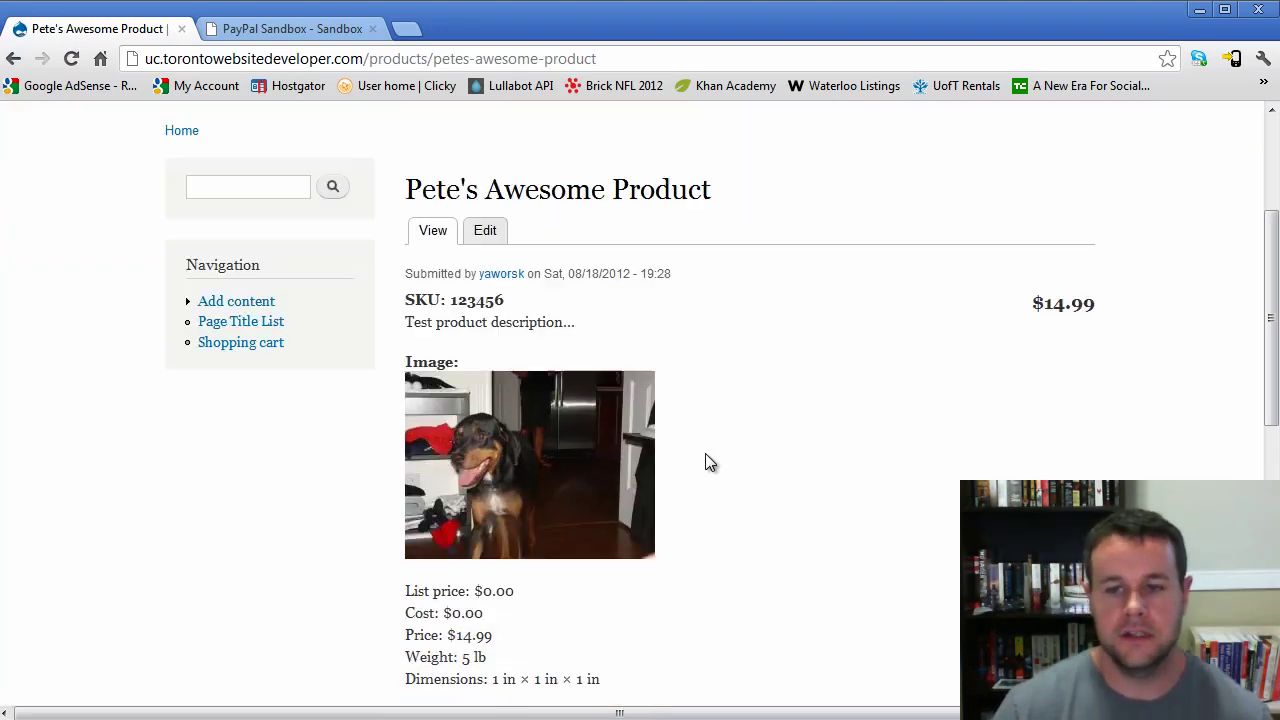
scroll(675, 471, "up", 3)
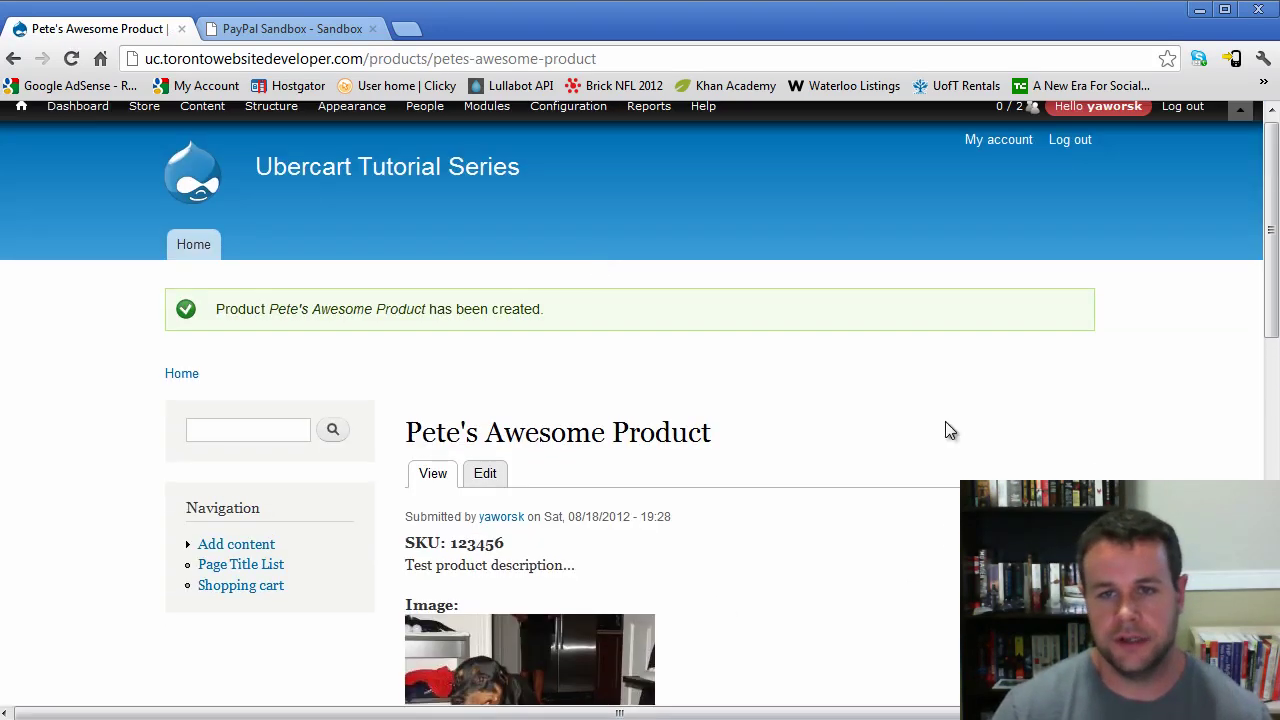
- Keep the product Image field's style at uc_product and save the Product display settings
mouse_move(243, 121)
mouse_move(391, 168)
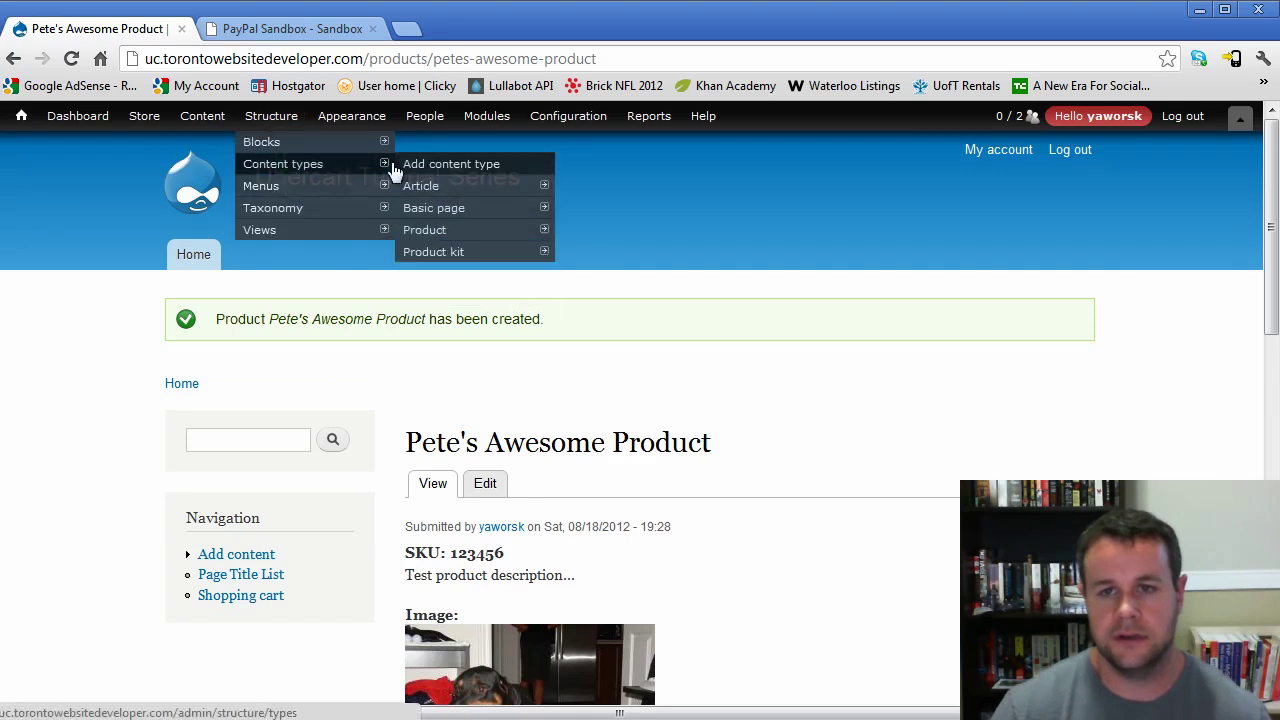
mouse_move(447, 234)
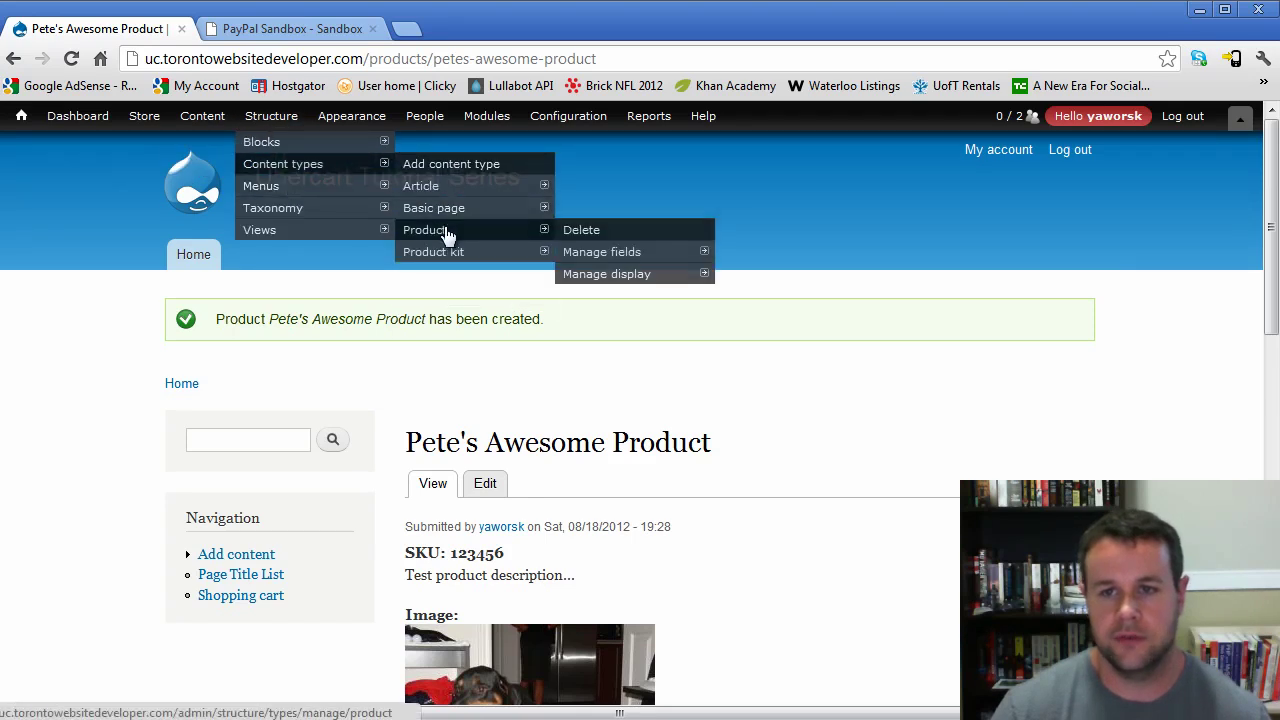
left_click(620, 280)
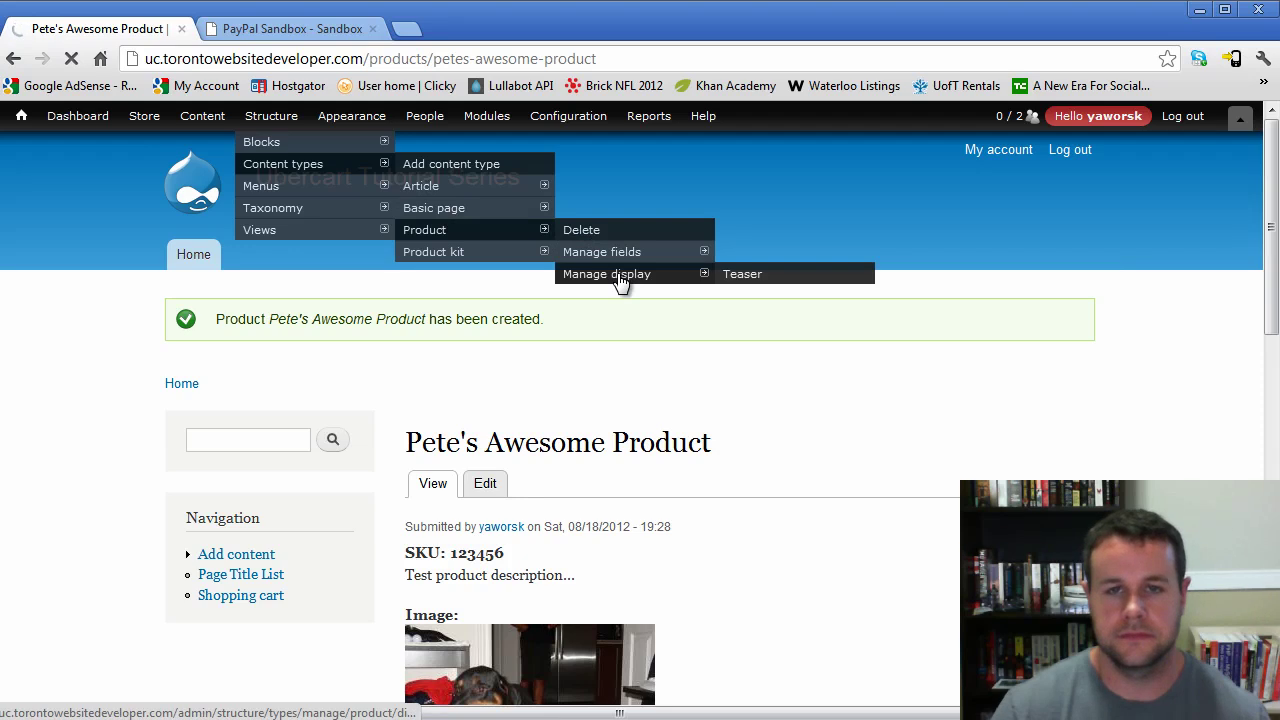
scroll(805, 485, "down", 3)
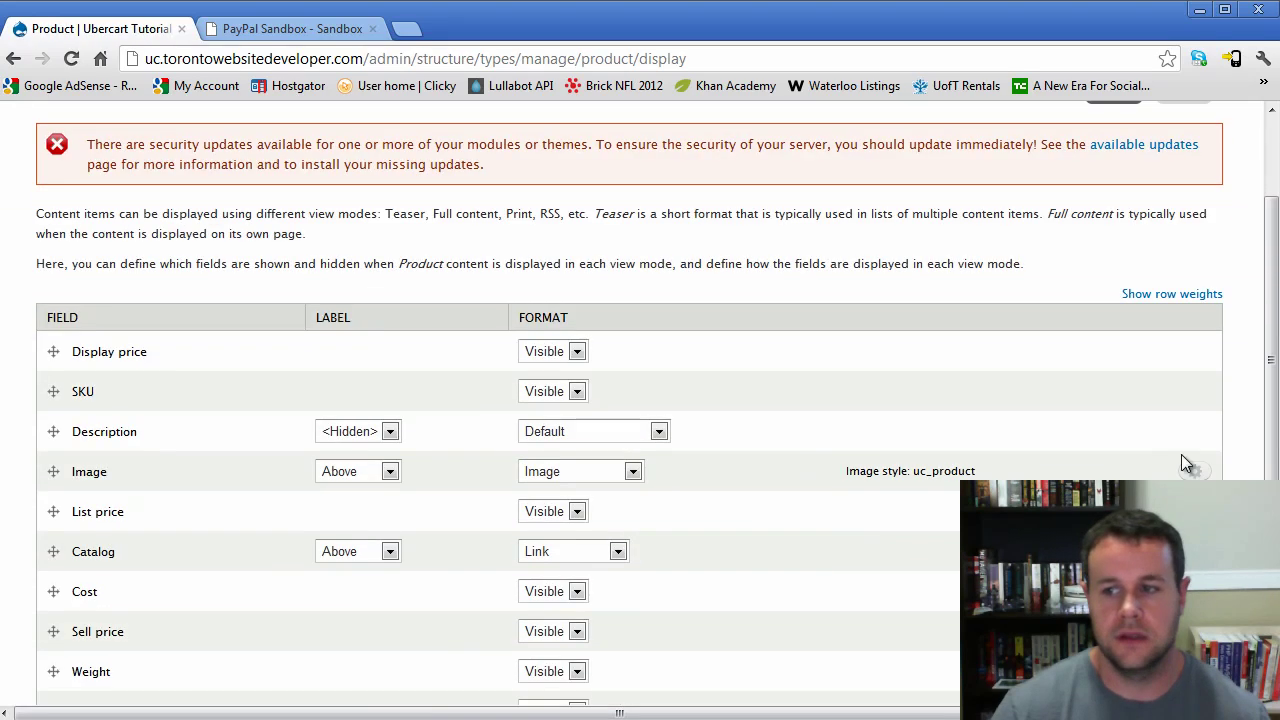
left_click(1190, 468)
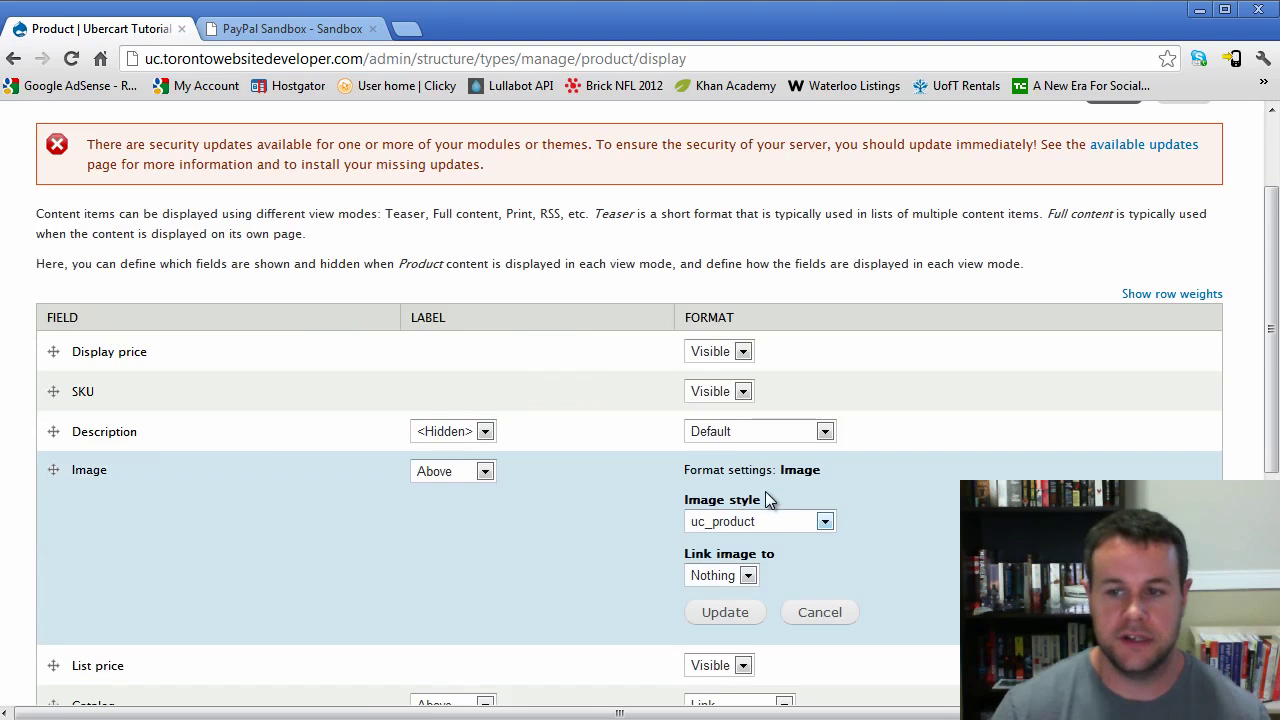
left_click(818, 520)
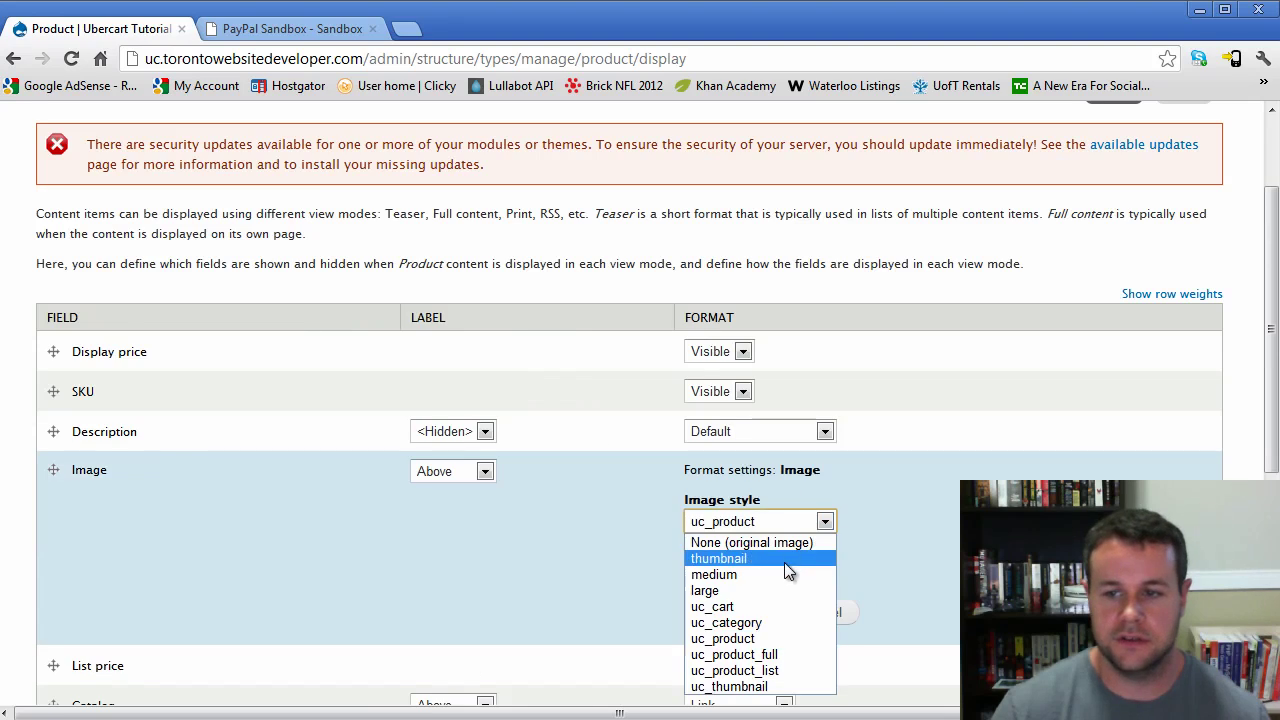
left_click(782, 637)
scroll(864, 596, "down", 4)
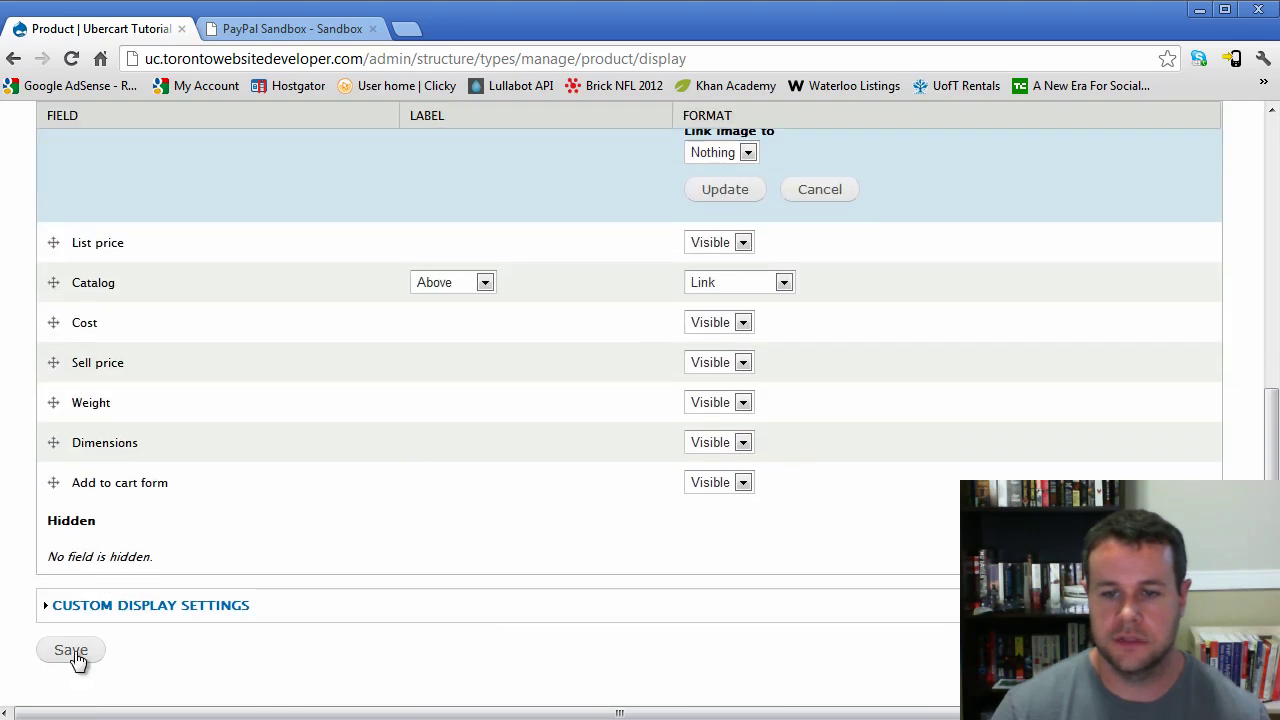
left_click(74, 652)
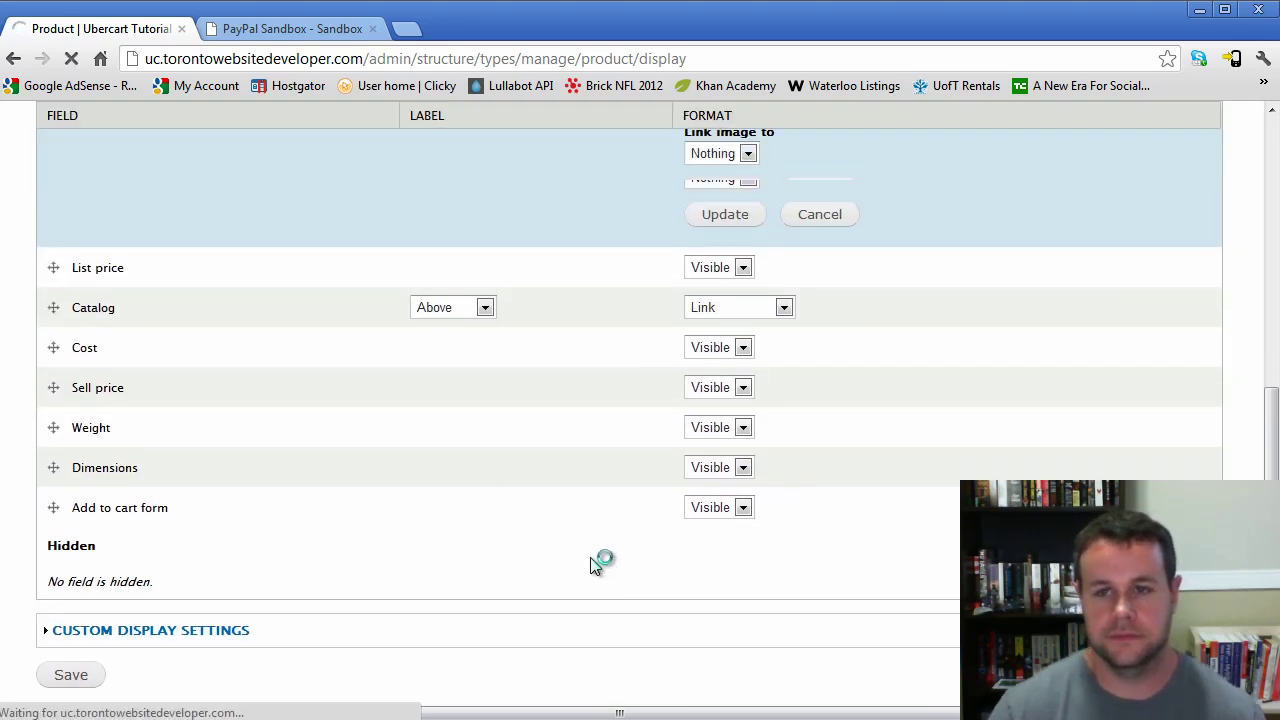
- Hide the Cost and List price fields, keep Sell price visible, and save the display
scroll(590, 611, "down", 3)
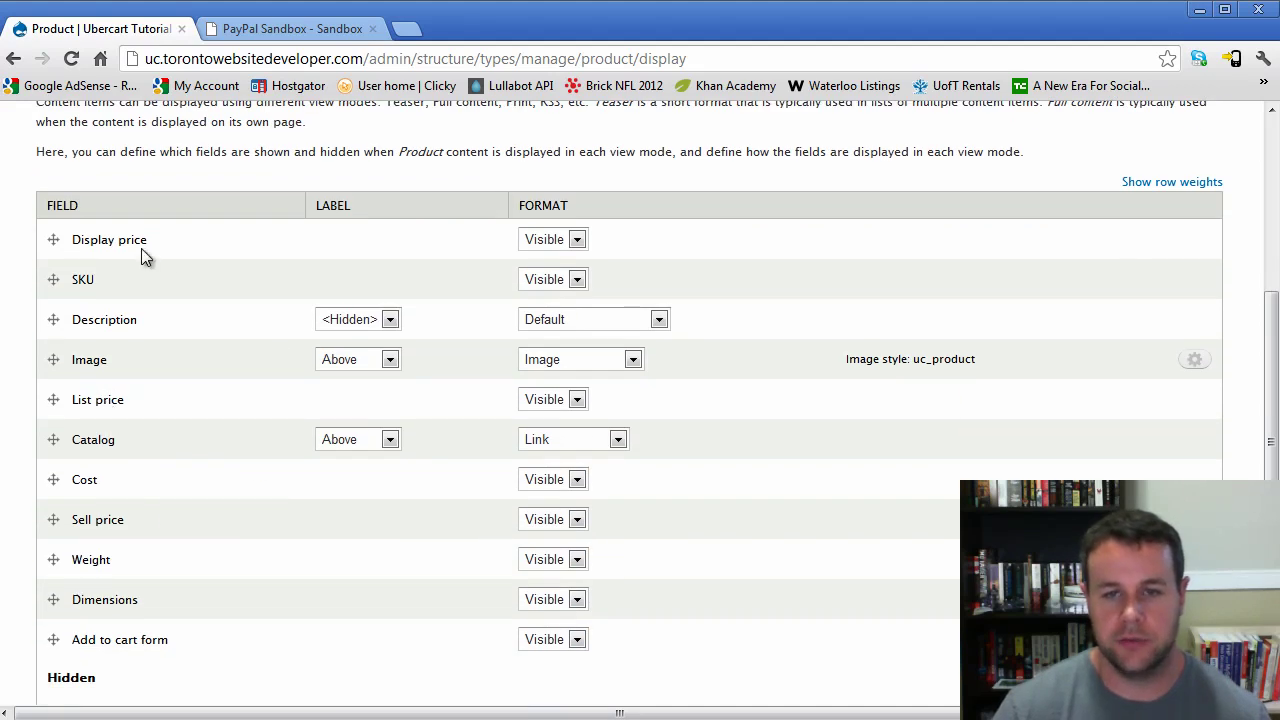
scroll(484, 567, "up", 1)
scroll(484, 567, "down", 1)
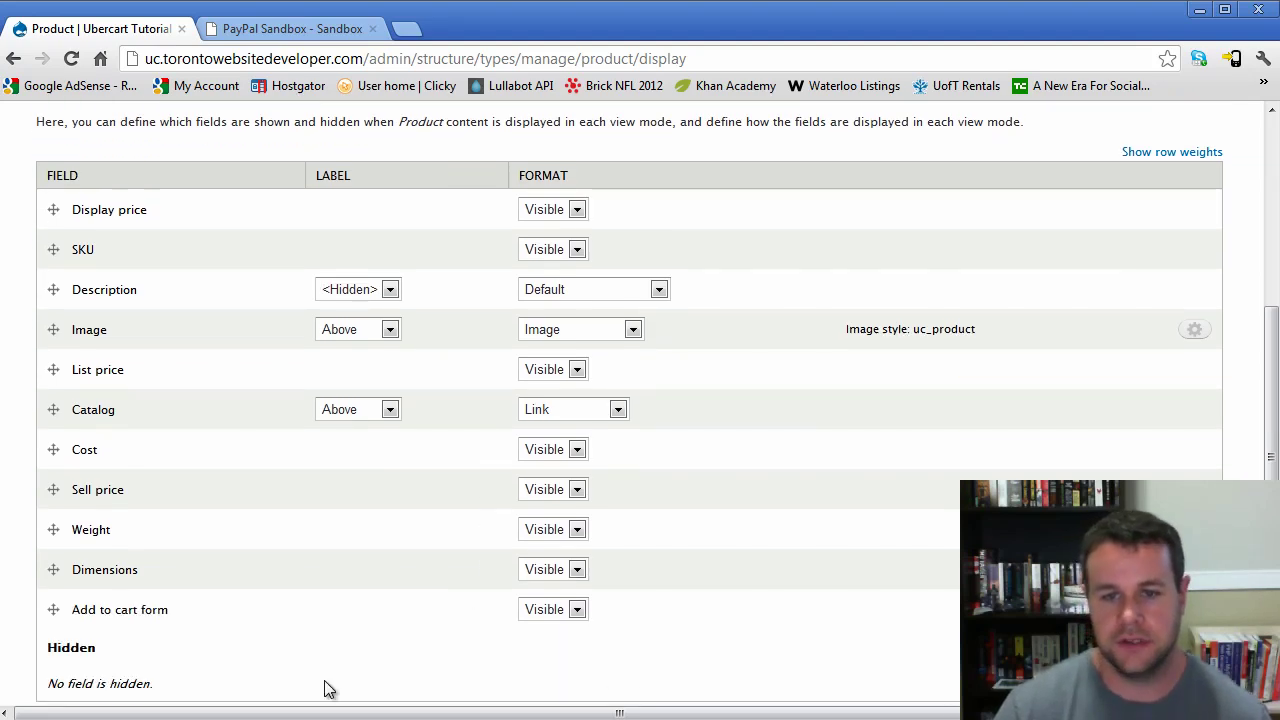
left_click(540, 452)
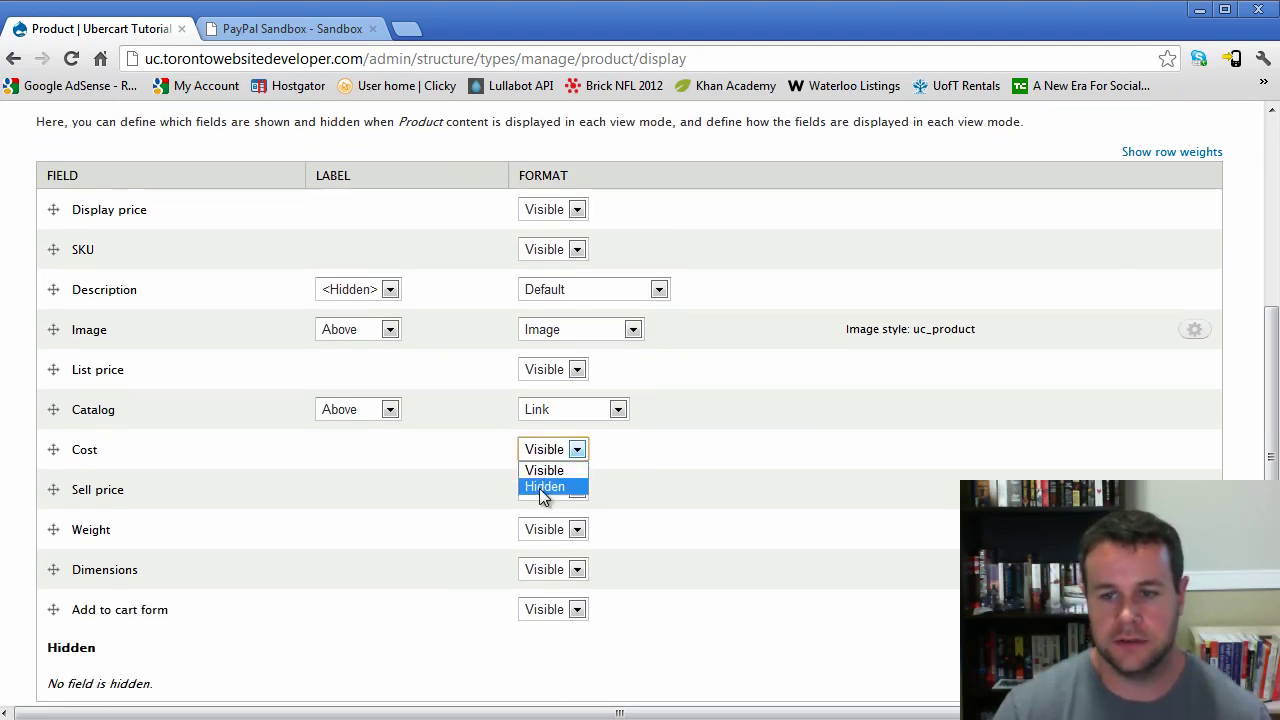
left_click(543, 485)
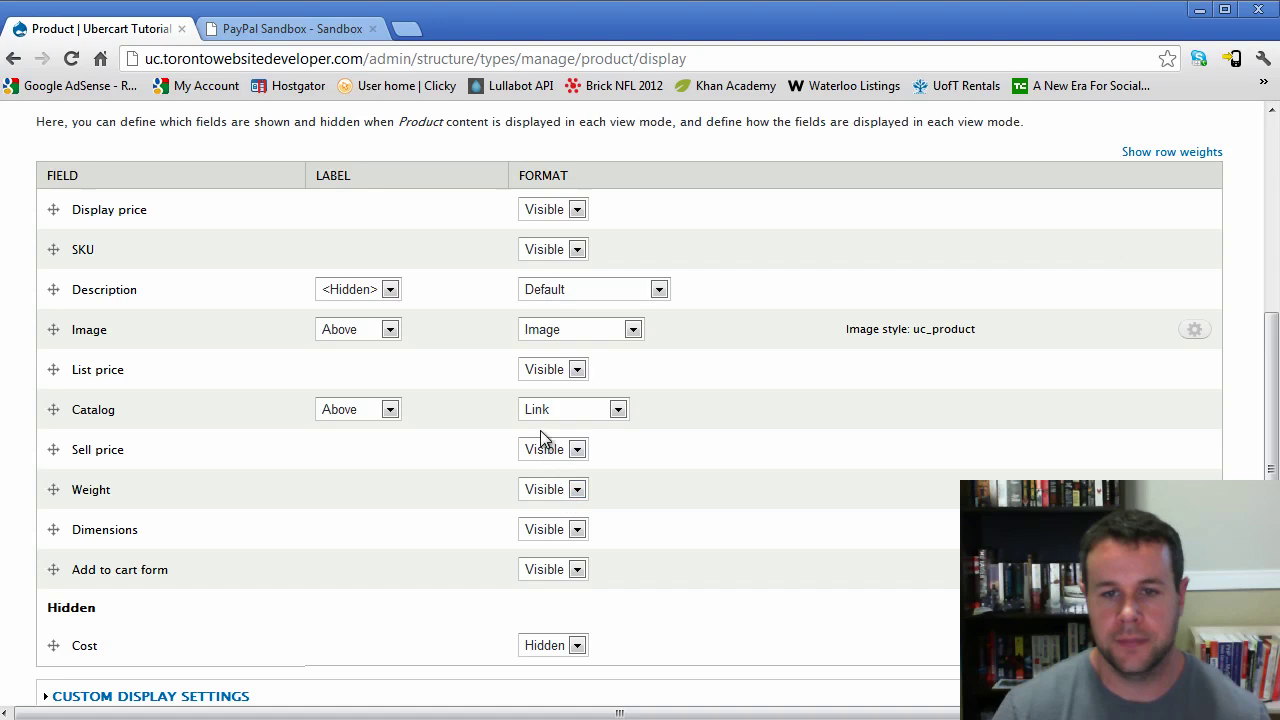
left_click(562, 447)
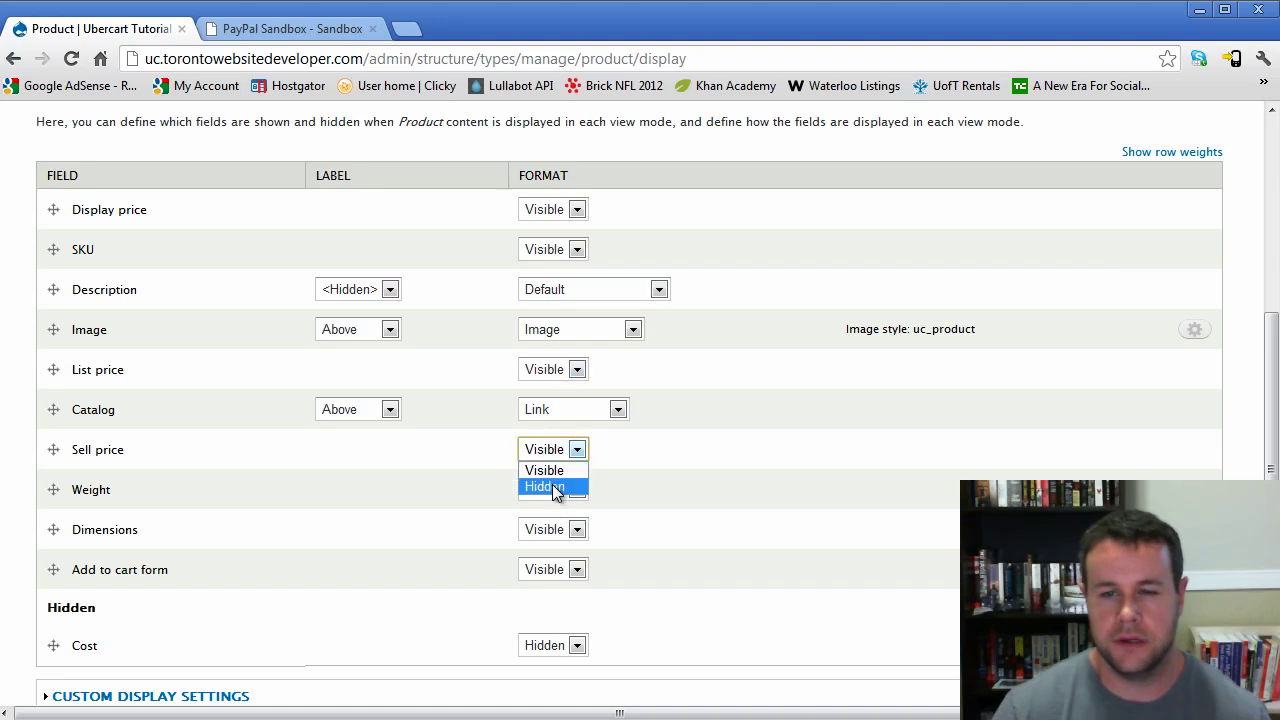
left_click(556, 488)
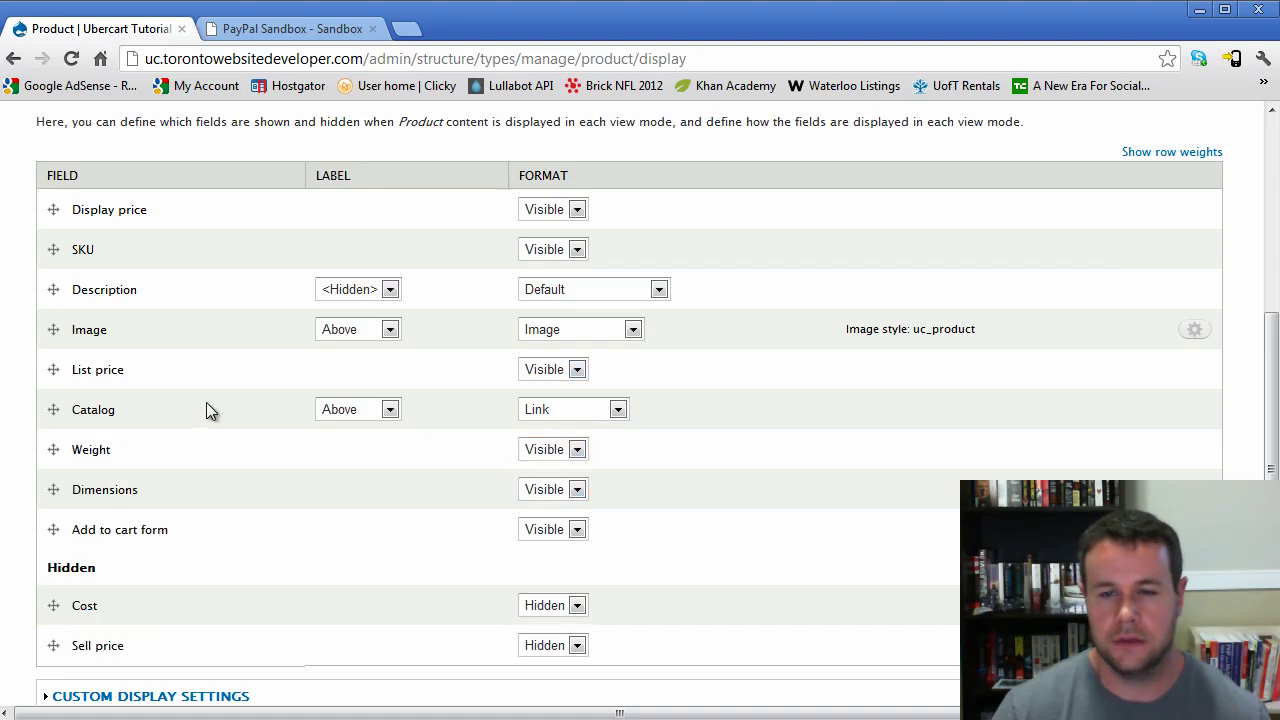
left_click(536, 372)
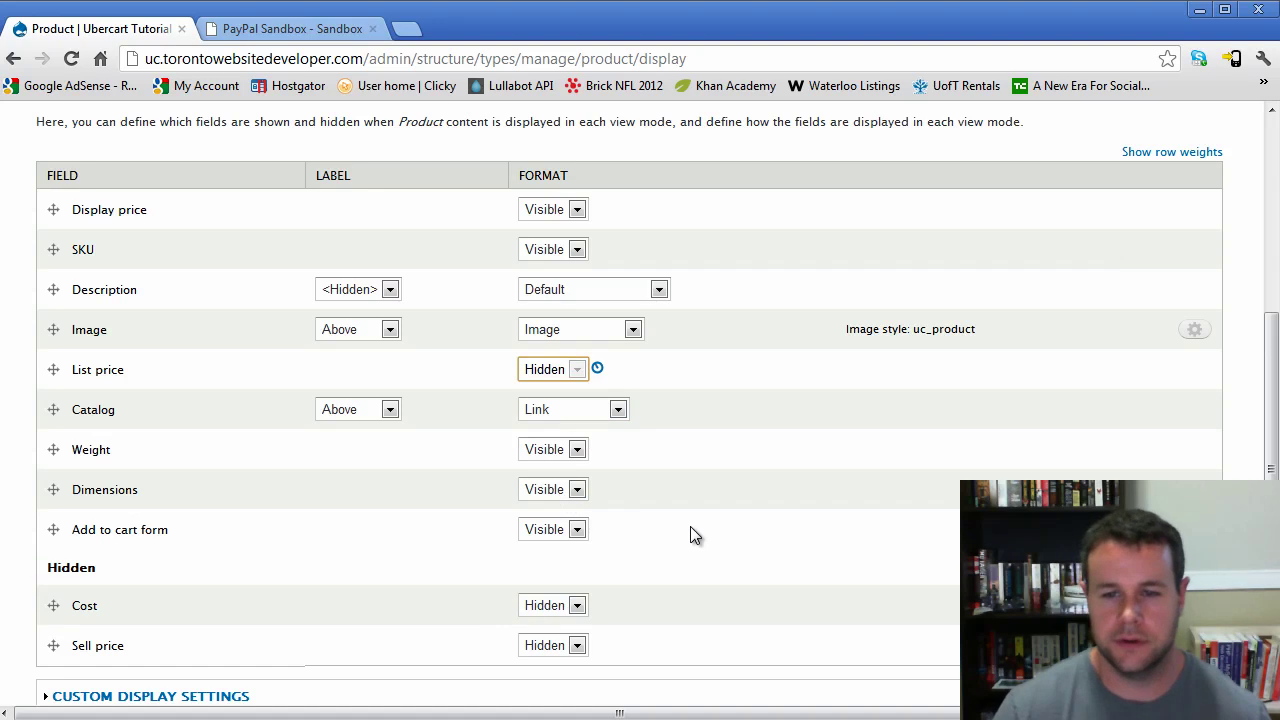
scroll(678, 558, "down", 1)
left_click(577, 603)
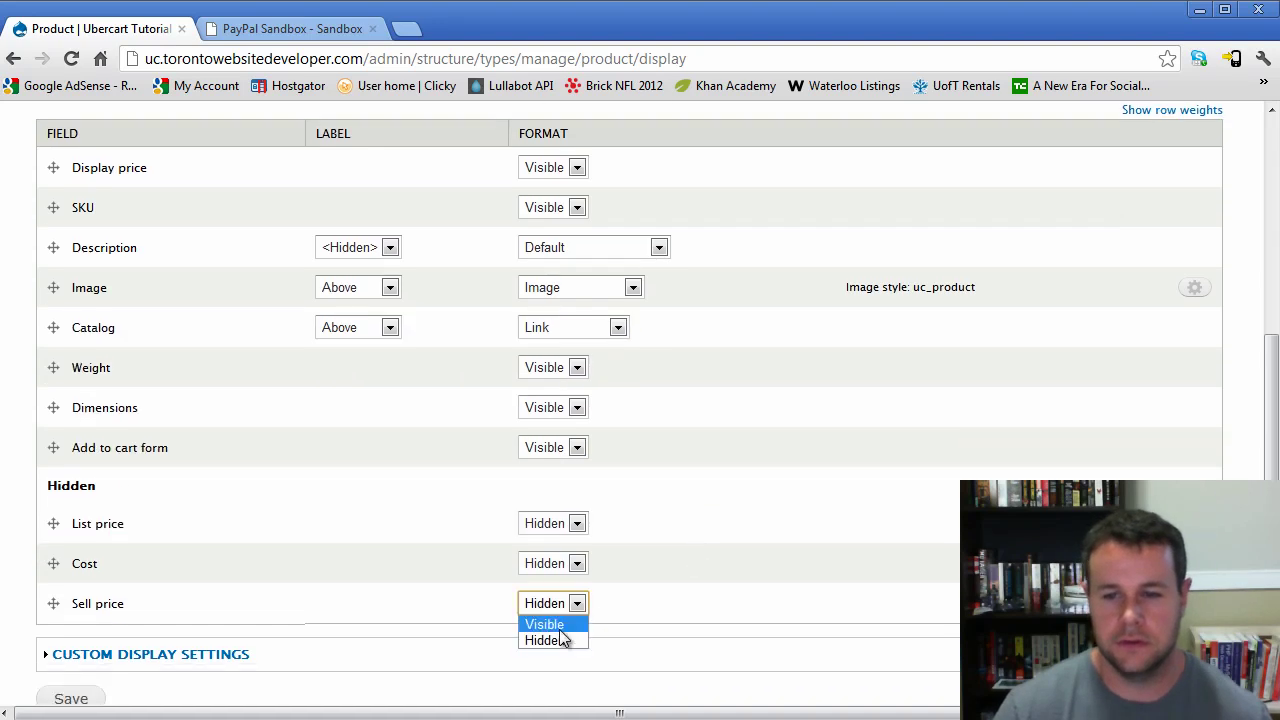
left_click(562, 621)
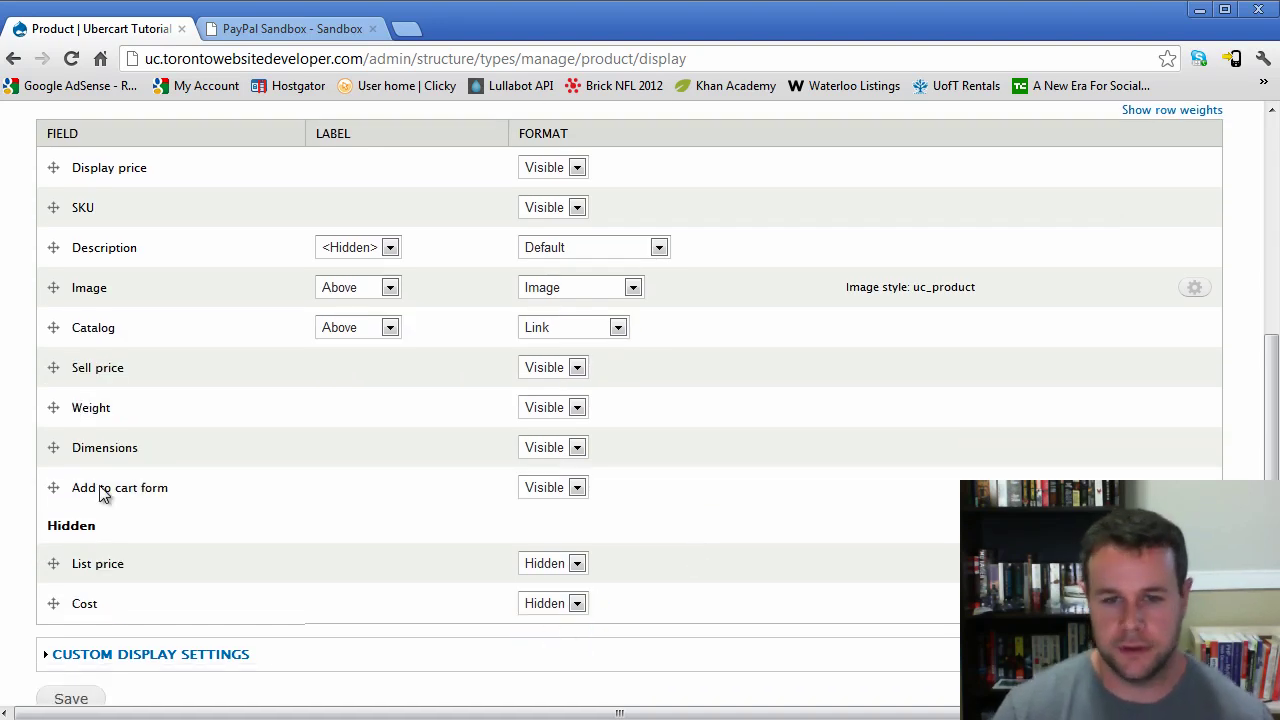
left_click(84, 700)
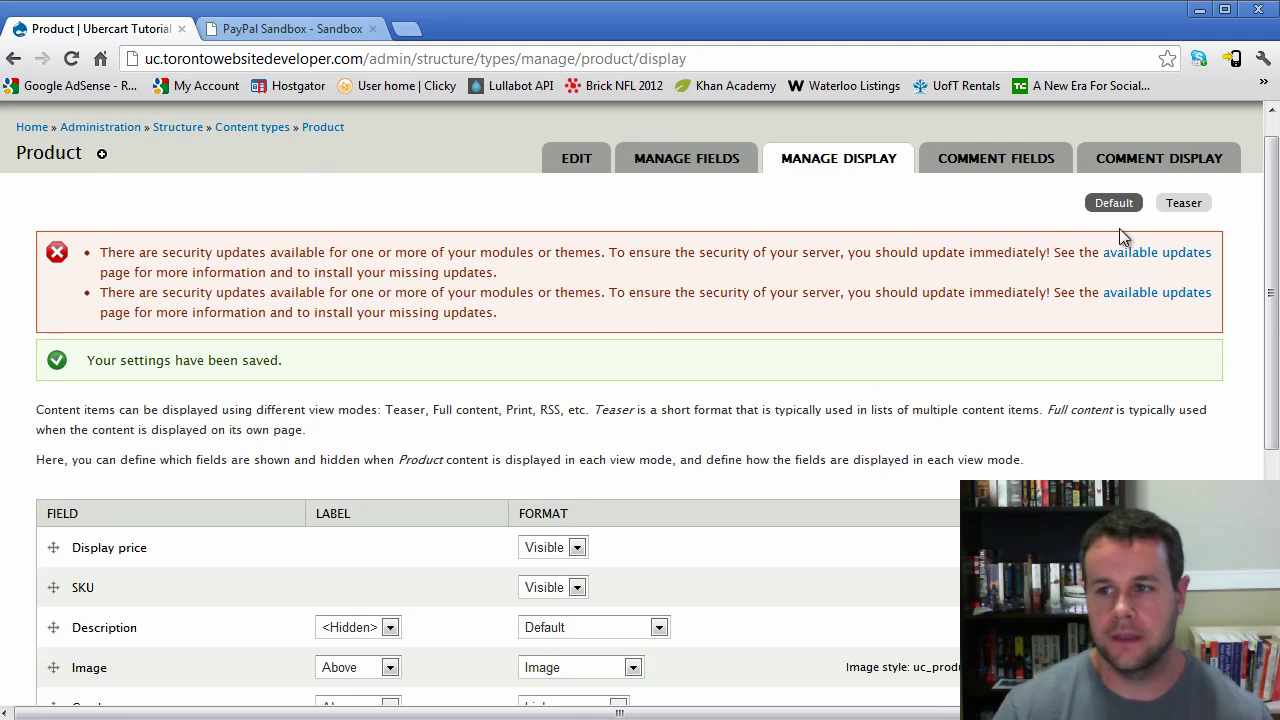
- Review the Teaser view mode's field layout for the Product type
left_click(1183, 236)
scroll(580, 495, "down", 1)
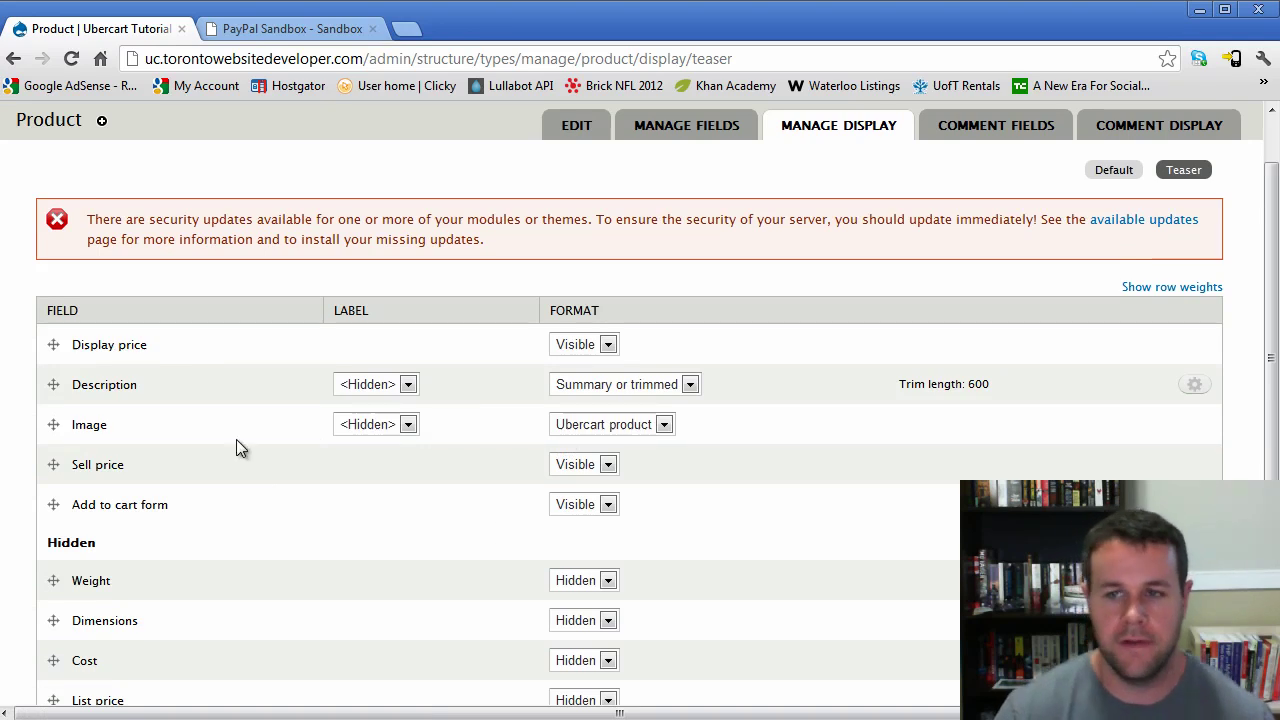
scroll(436, 488, "down", 2)
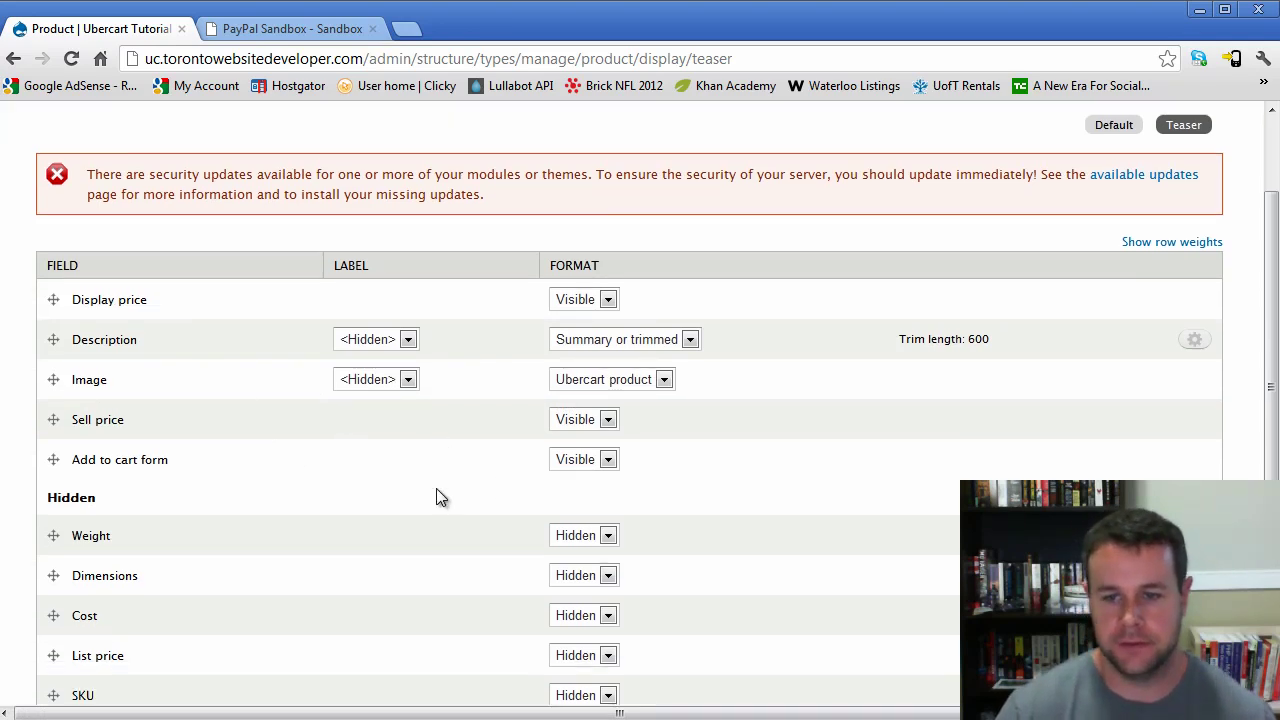
scroll(378, 490, "up", 3)
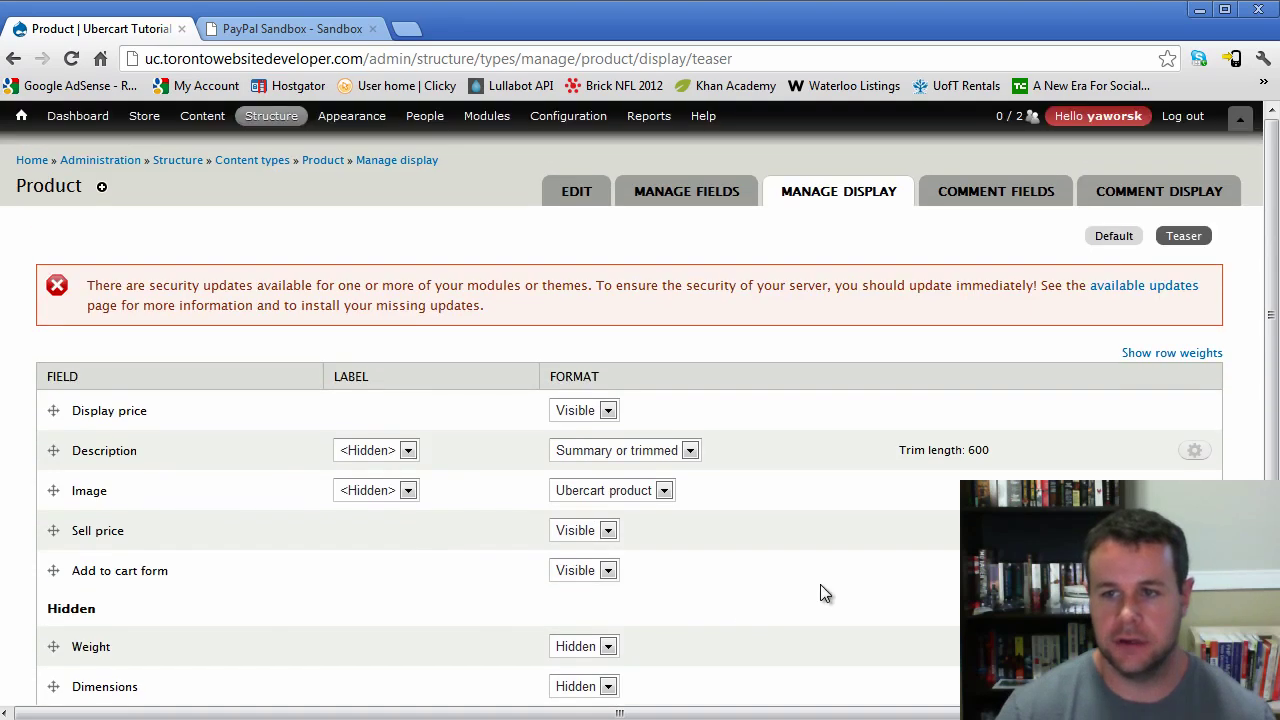
- On the front page, look over the product teaser's title, description and price
left_click(33, 161)
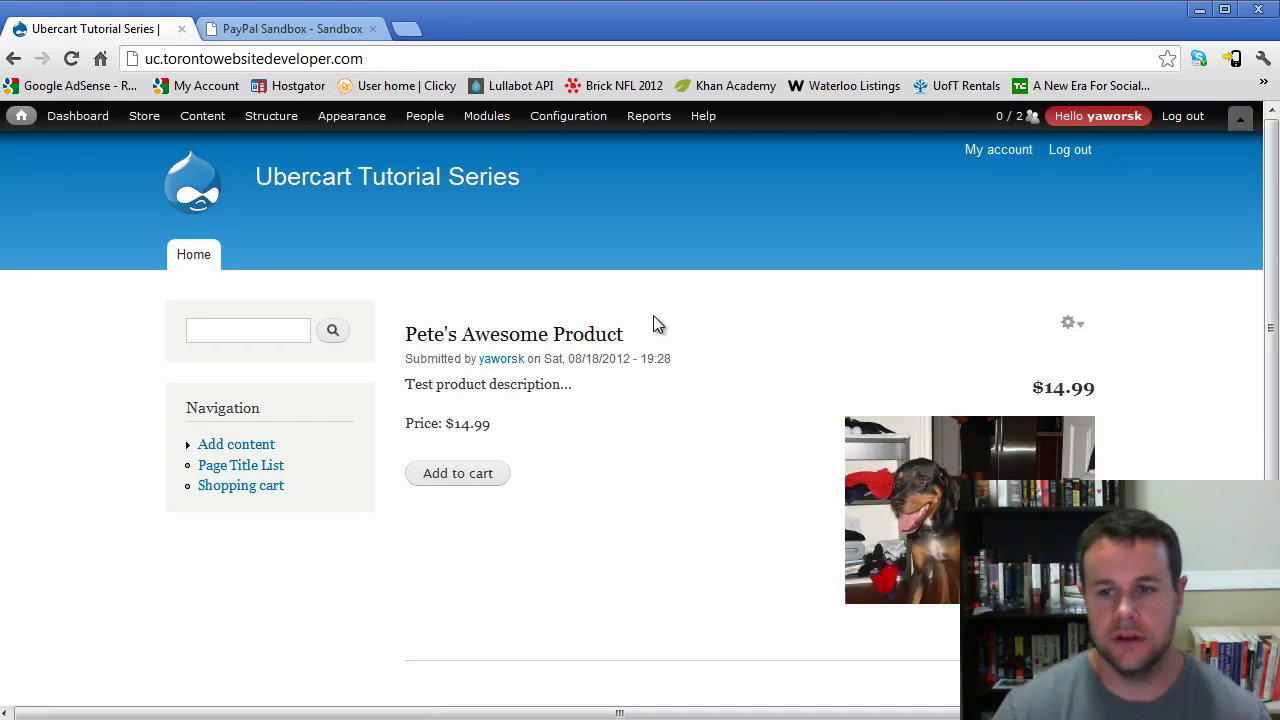
triple_click(1095, 395)
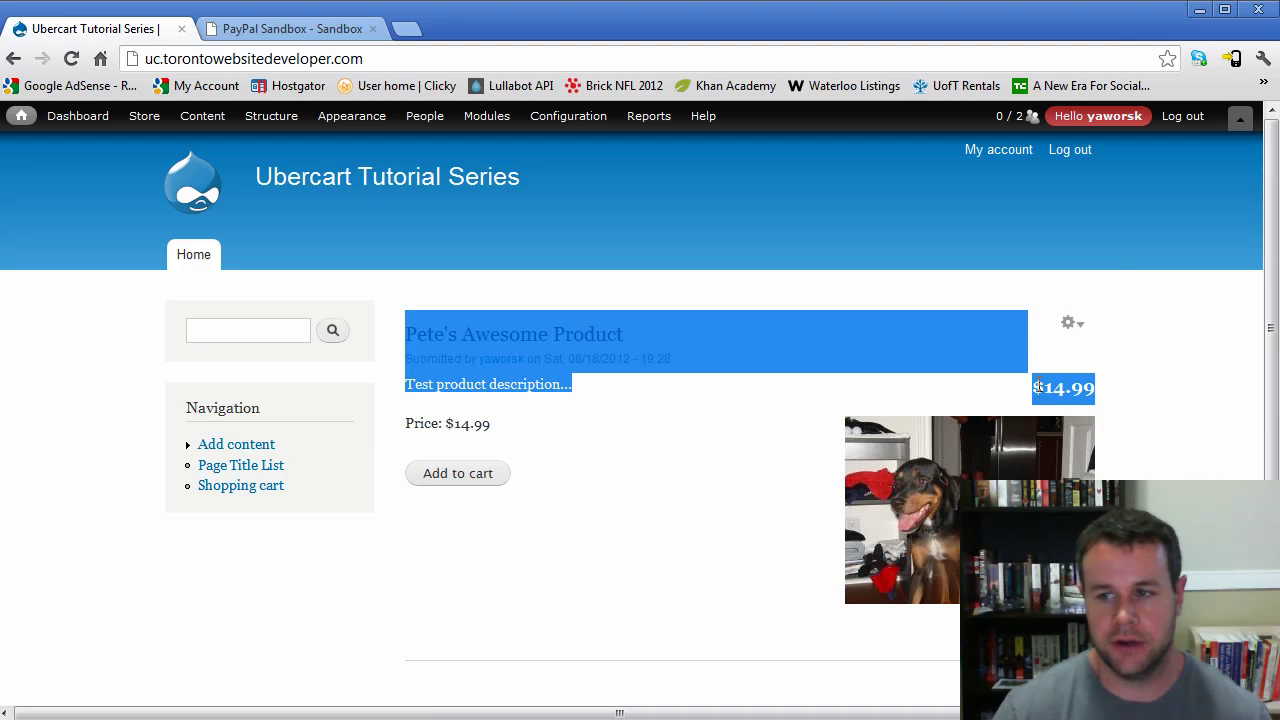
left_click(1050, 405)
triple_click(1050, 405)
left_click(1007, 415)
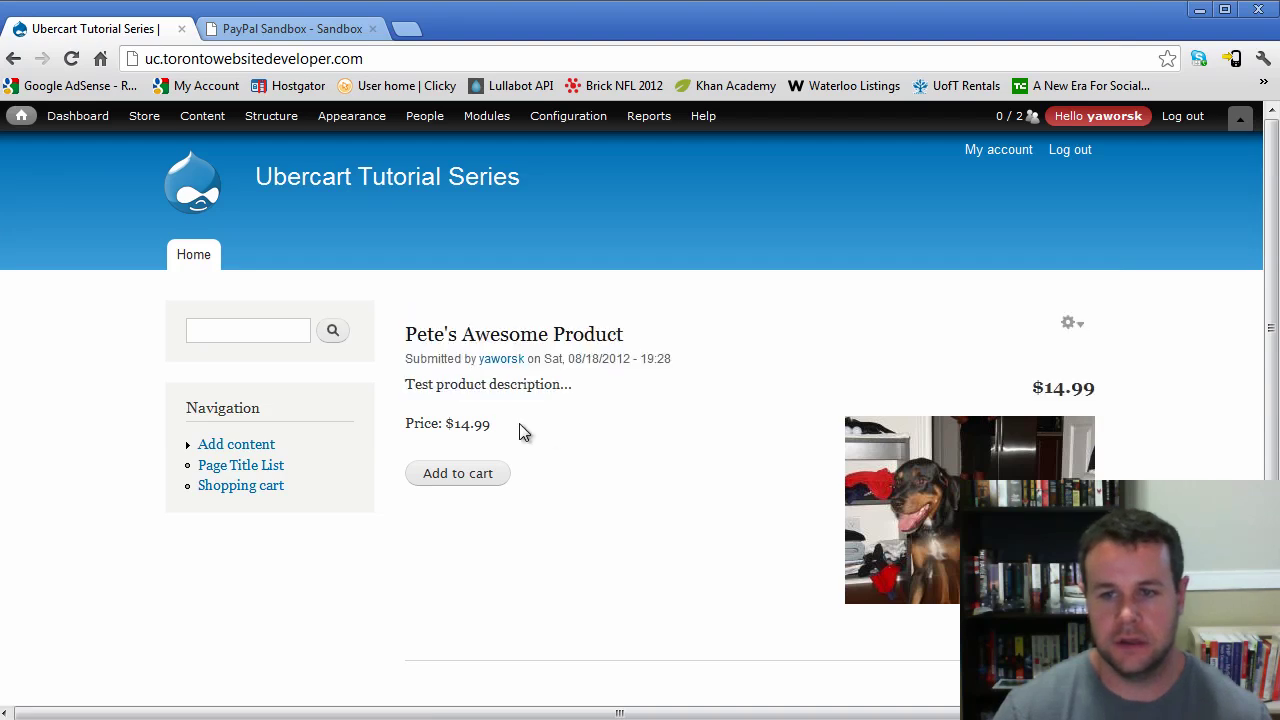
left_click_drag(523, 431, 419, 428)
left_click(440, 428)
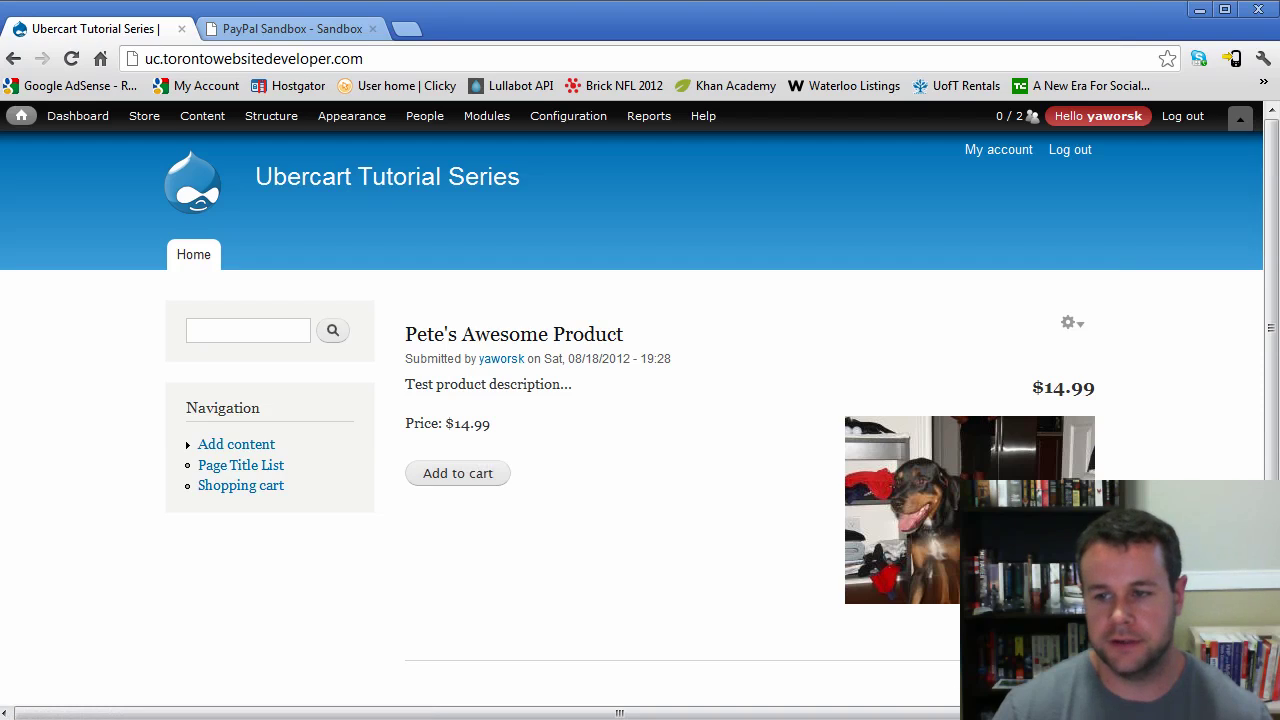
- Open Pete's Awesome Product's full page showing SKU 123456, $14.99 and 5 lb
left_click(514, 334)
scroll(900, 410, "down", 3)
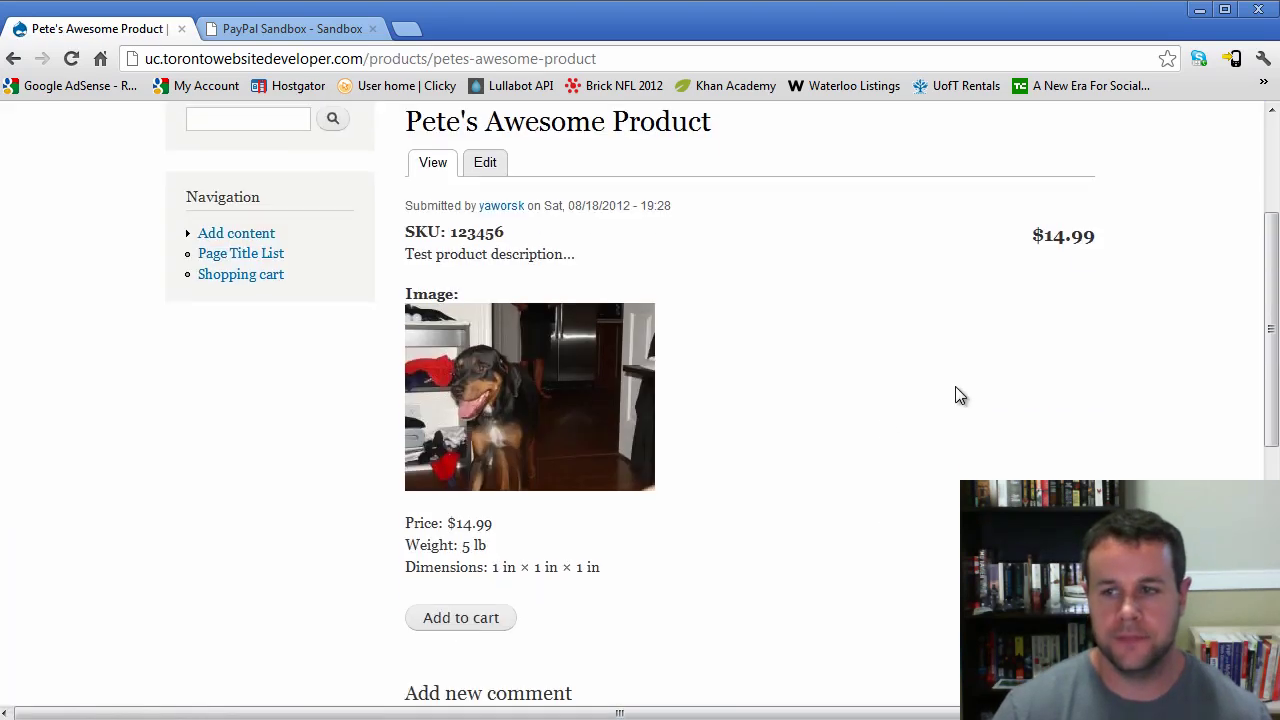
scroll(791, 514, "down", 2)
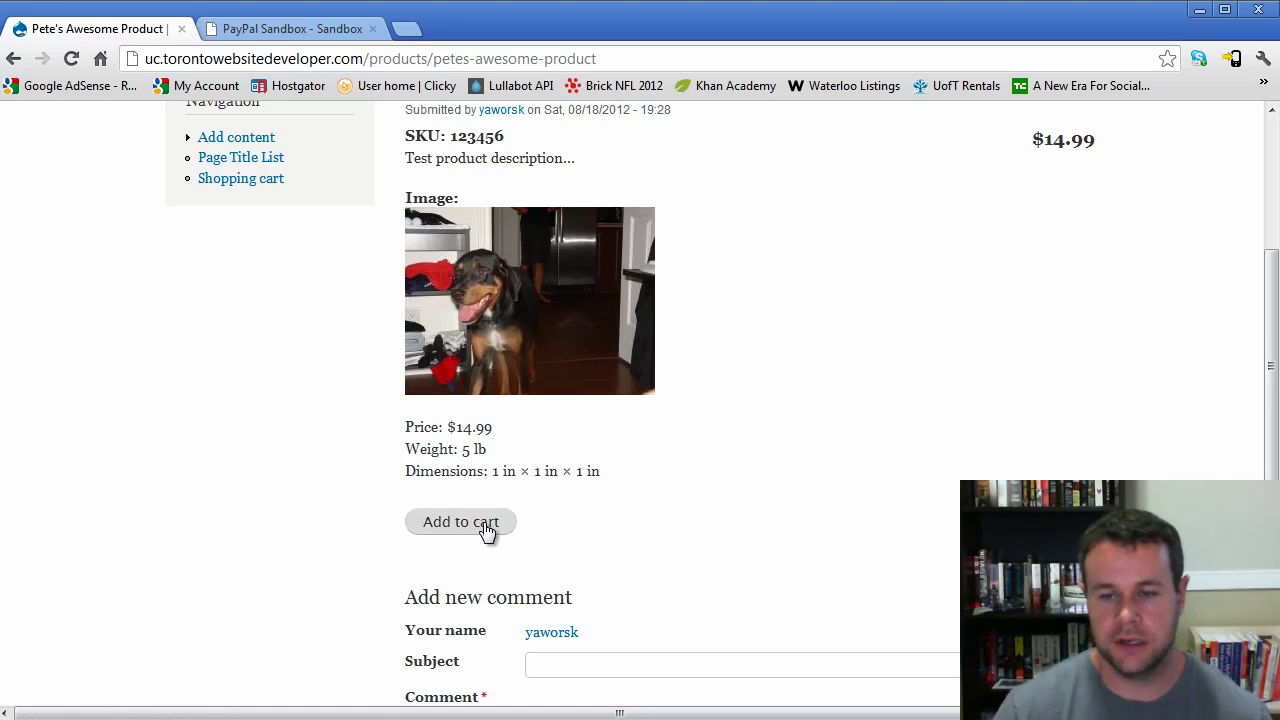
- Add Pete's Awesome Product ($14.99) to the cart, view PayPal's sandbox form, then return to checkout
left_click(487, 530)
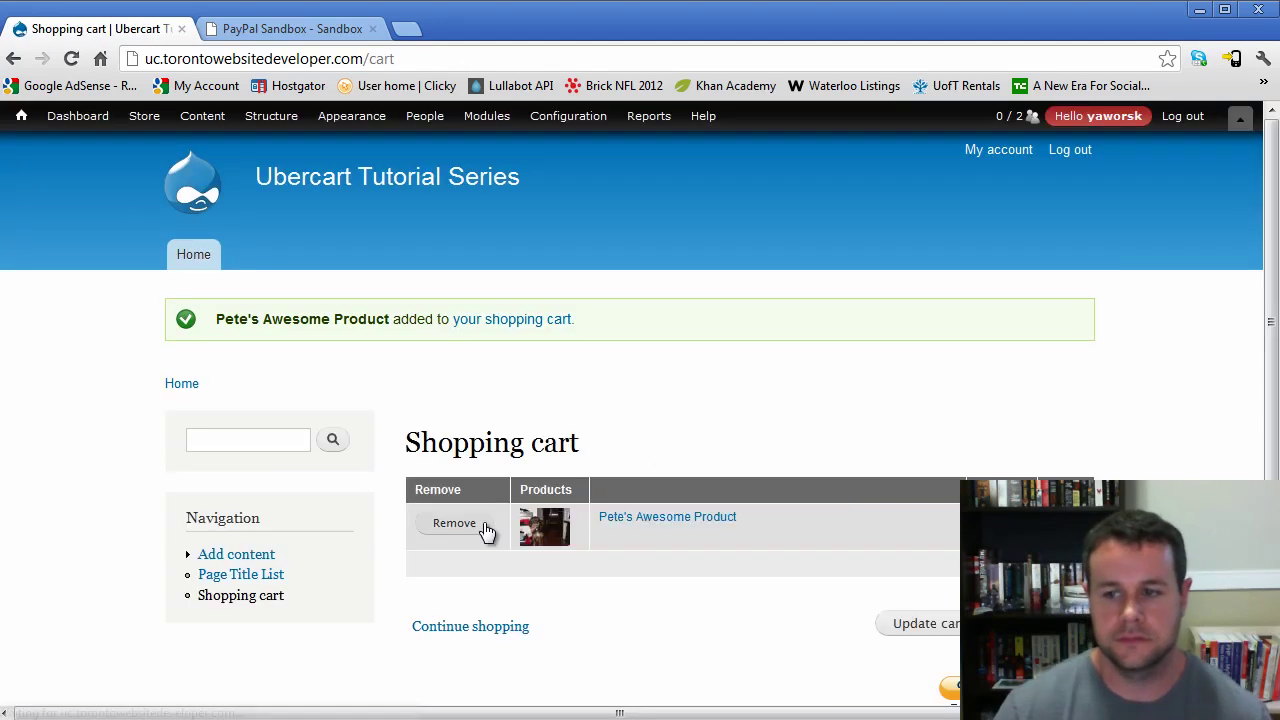
scroll(1105, 431, "down", 1)
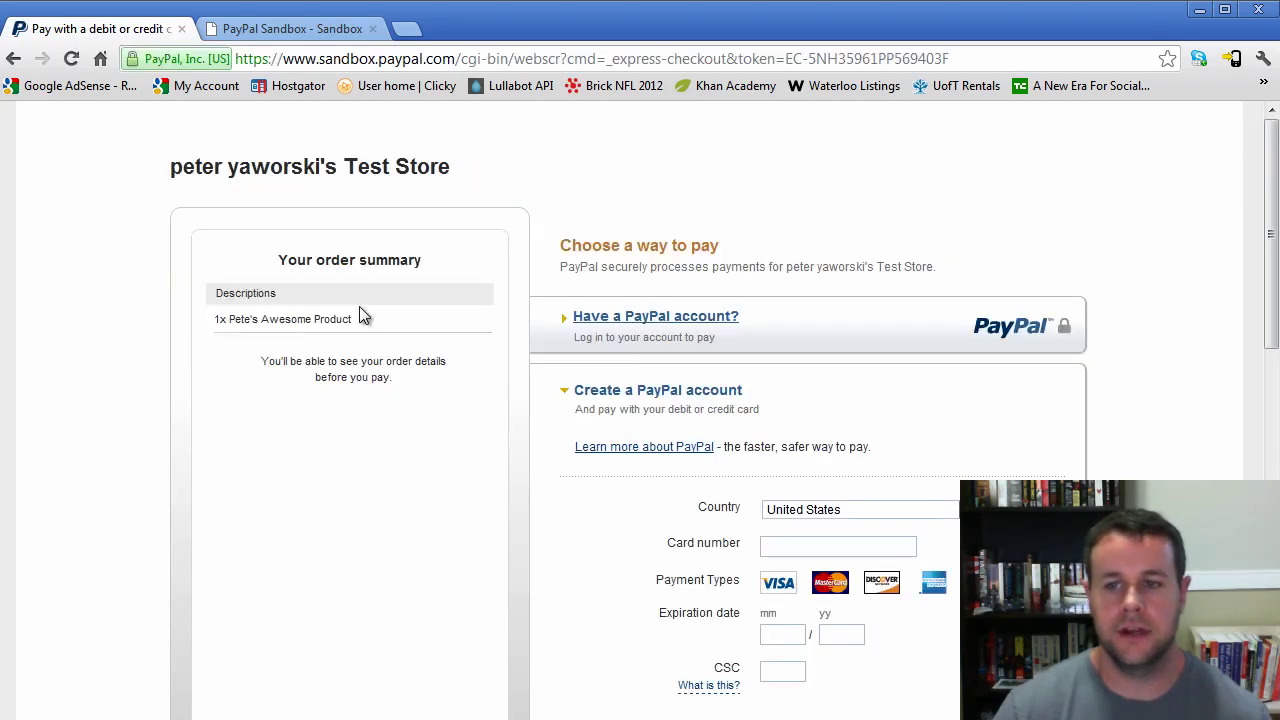
scroll(457, 465, "down", 4)
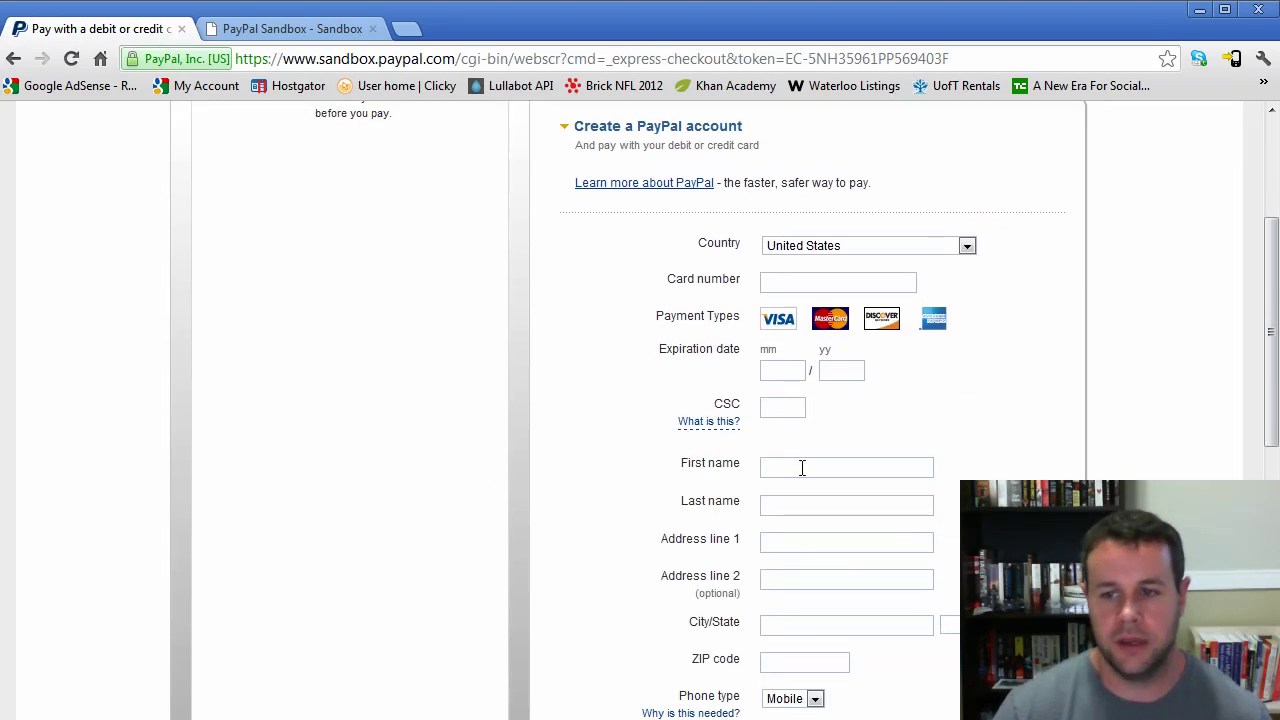
scroll(906, 477, "down", 5)
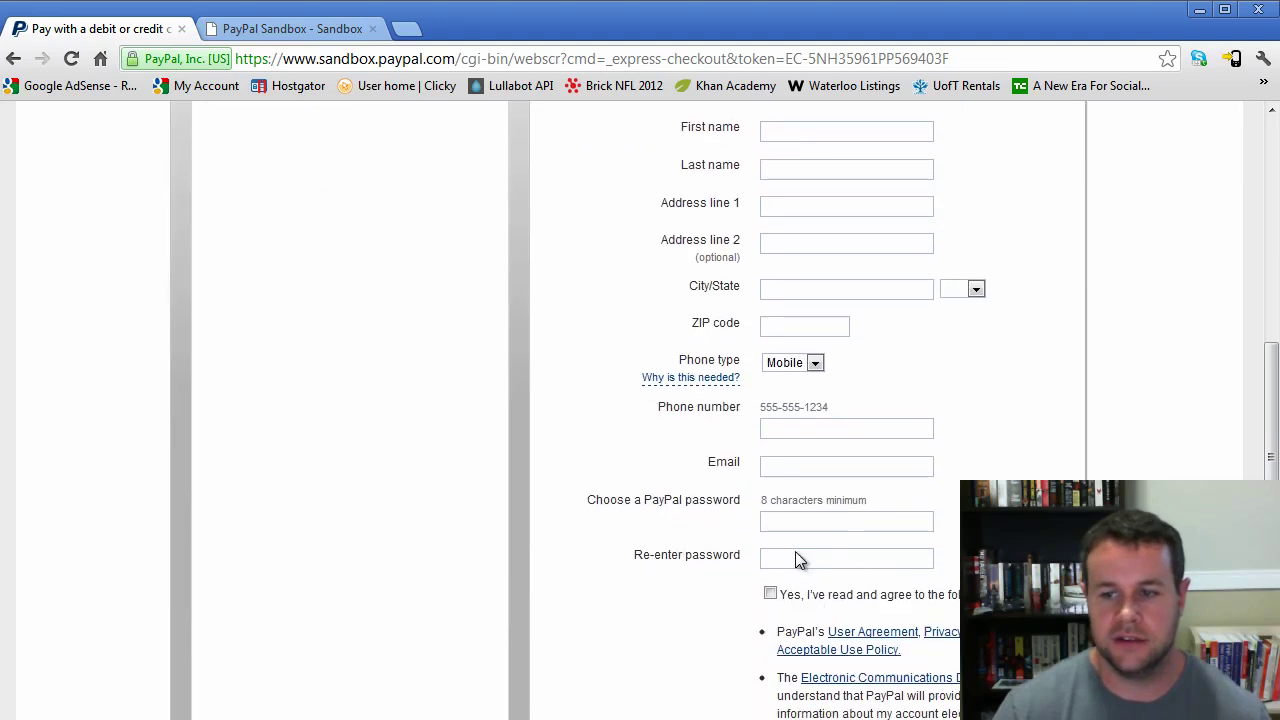
scroll(795, 560, "down", 2)
scroll(800, 550, "up", 6)
mouse_move(706, 360)
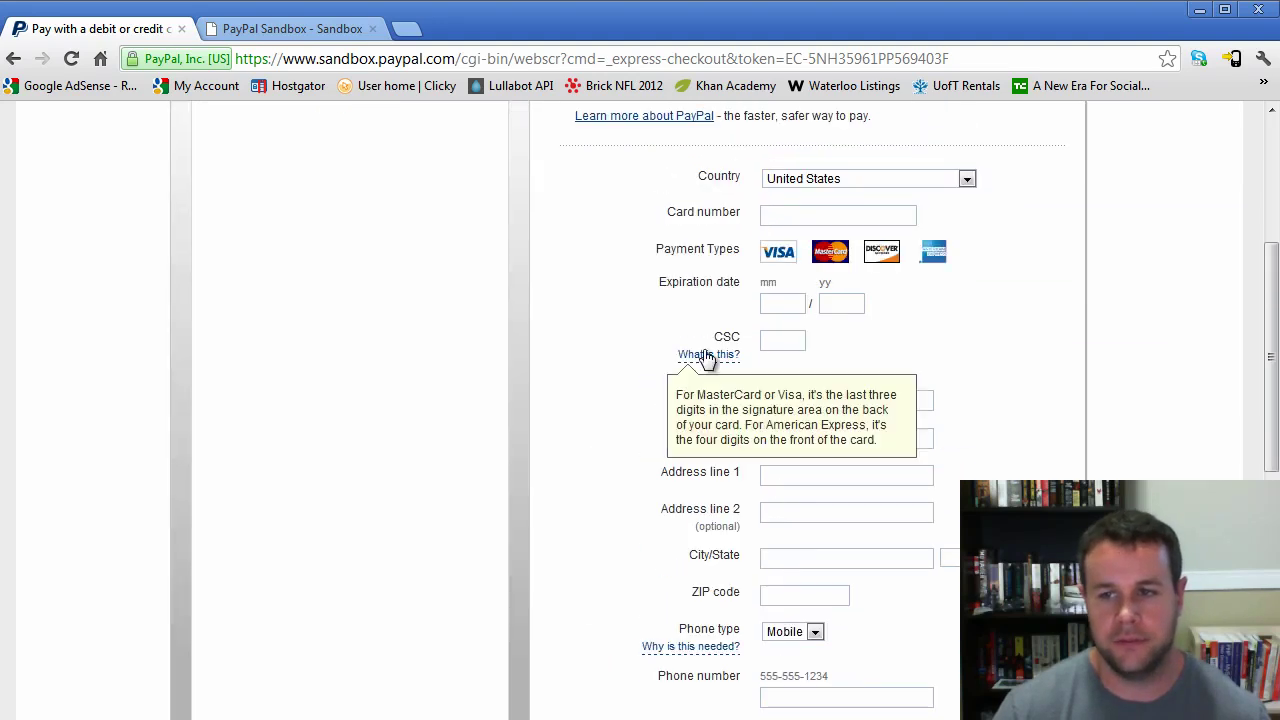
scroll(716, 558, "up", 5)
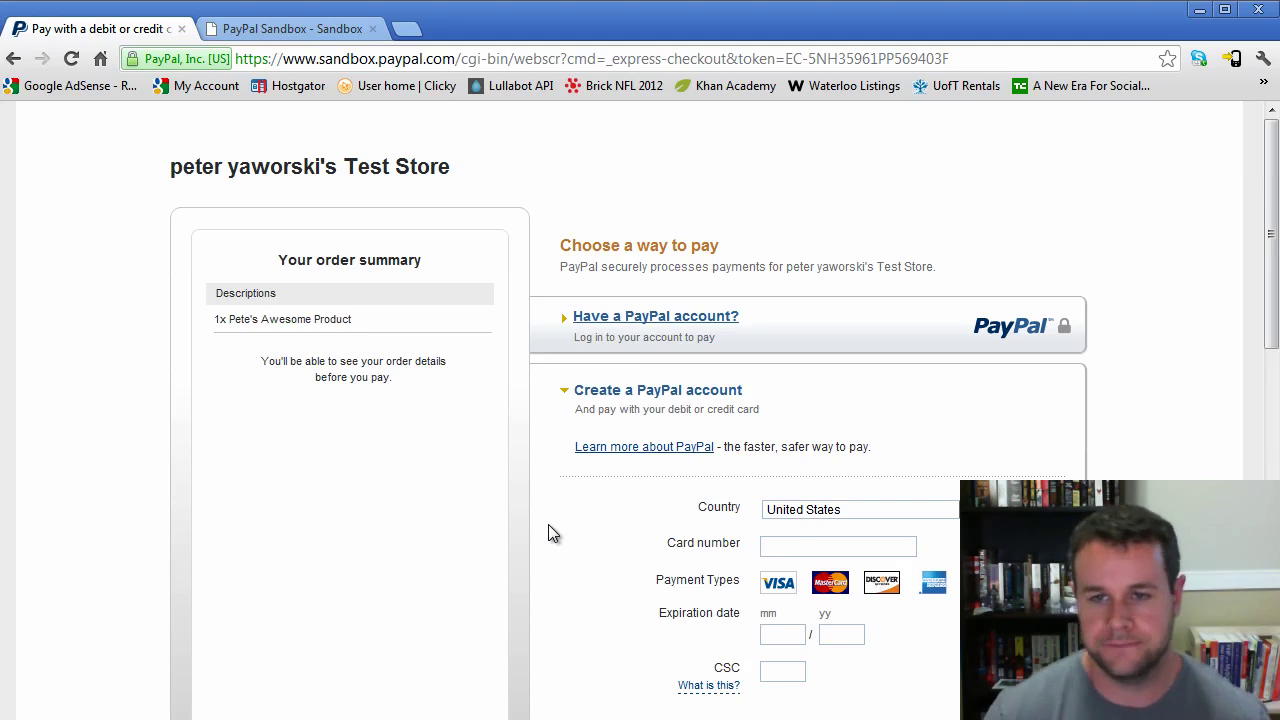
key("alt+Left")
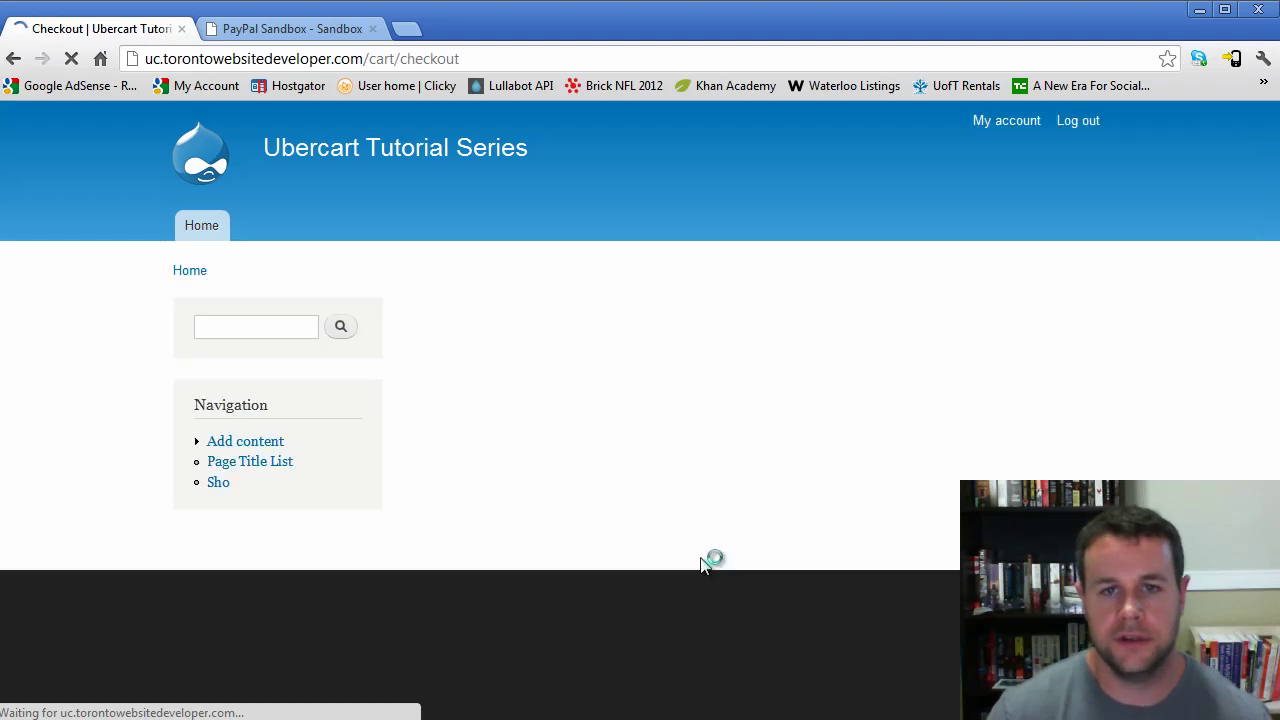
- Autofill the delivery first and last name and enter the street address
scroll(1128, 401, "down", 4)
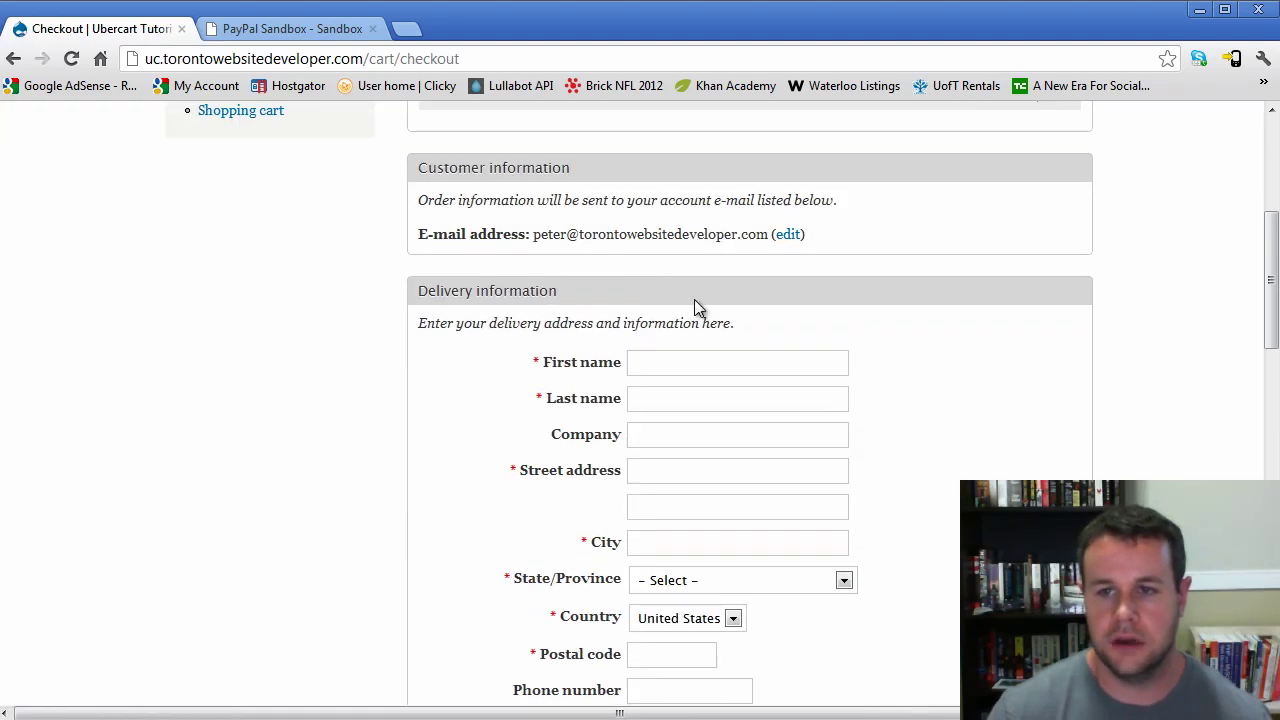
scroll(863, 343, "down", 1)
left_click(755, 282)
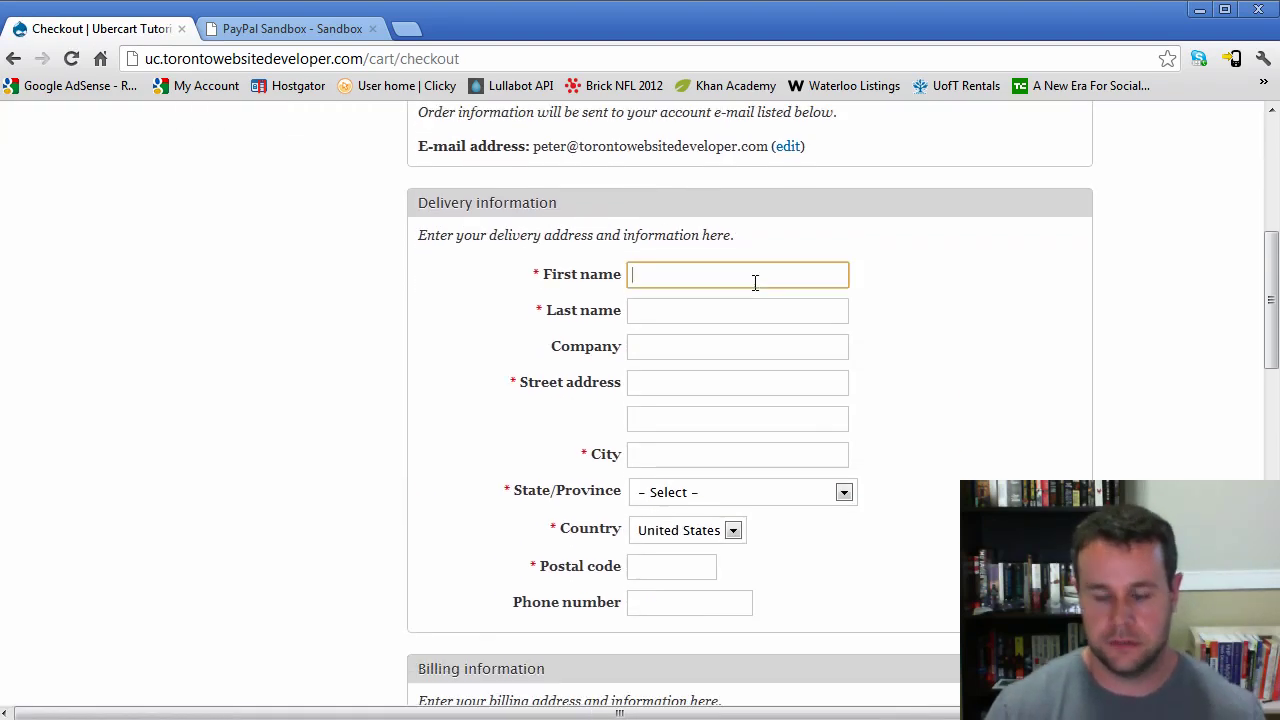
key("Down")
key("Return")
key("Tab")
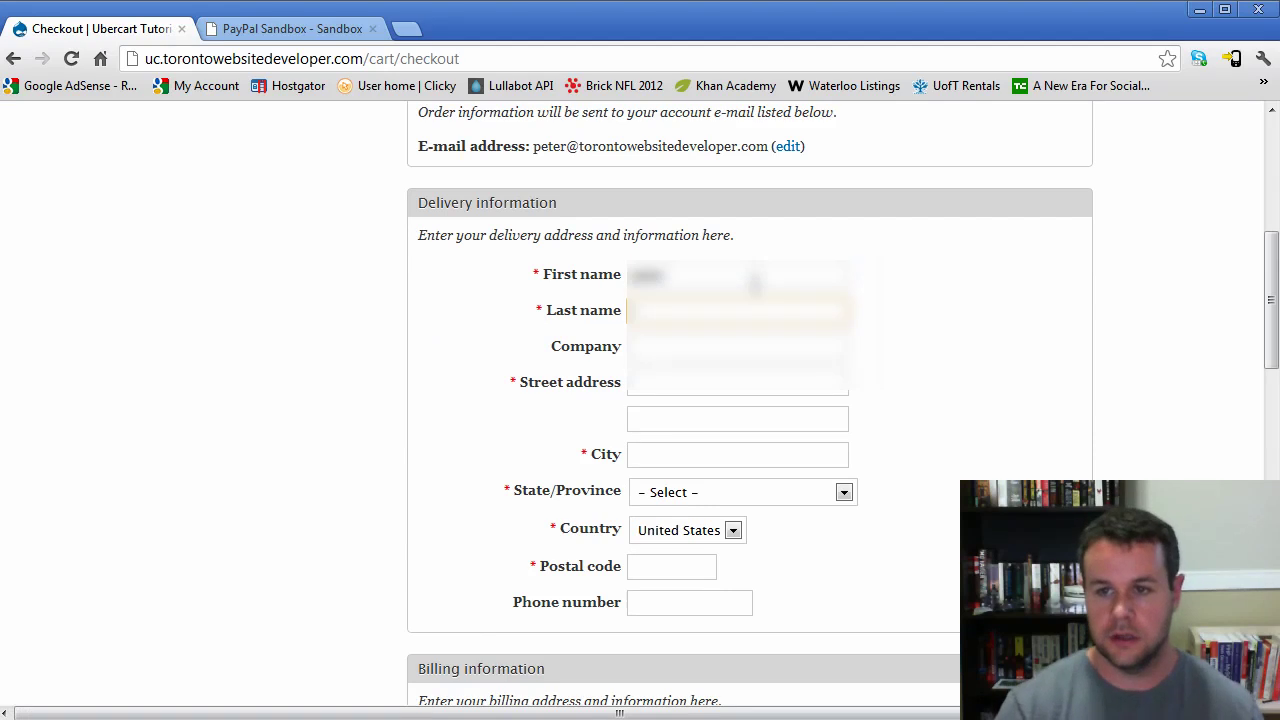
key("Down")
key("Return")
key("Tab")
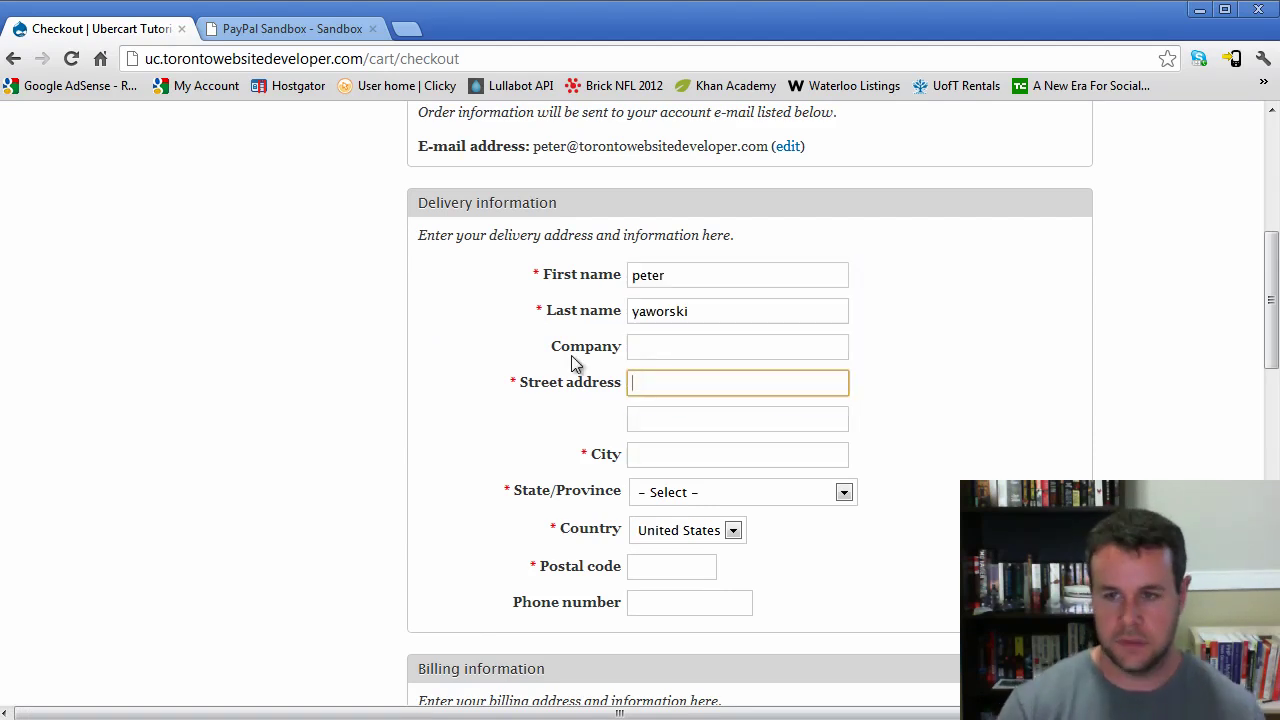
type("32 spring streeet")
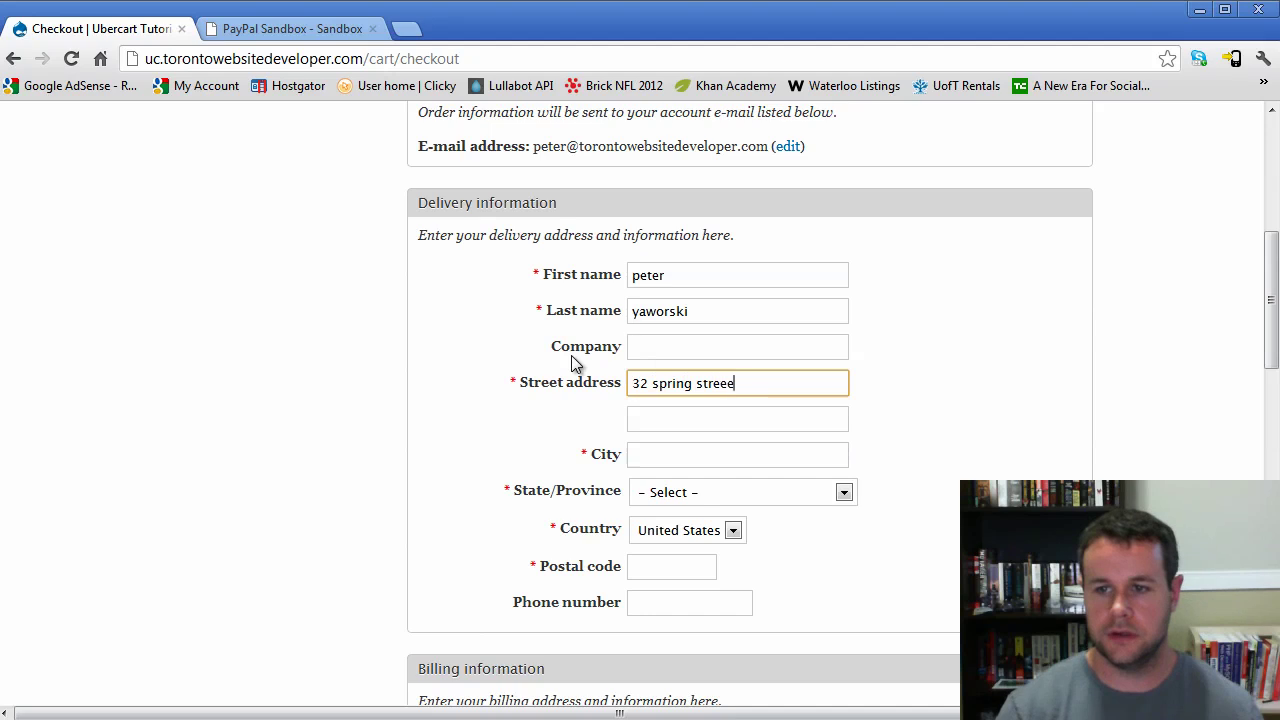
key("BackSpace")
key("BackSpace")
type("t")
- Enter the city, choose New York as state, add the postal code, and match billing to delivery
left_click(694, 458)
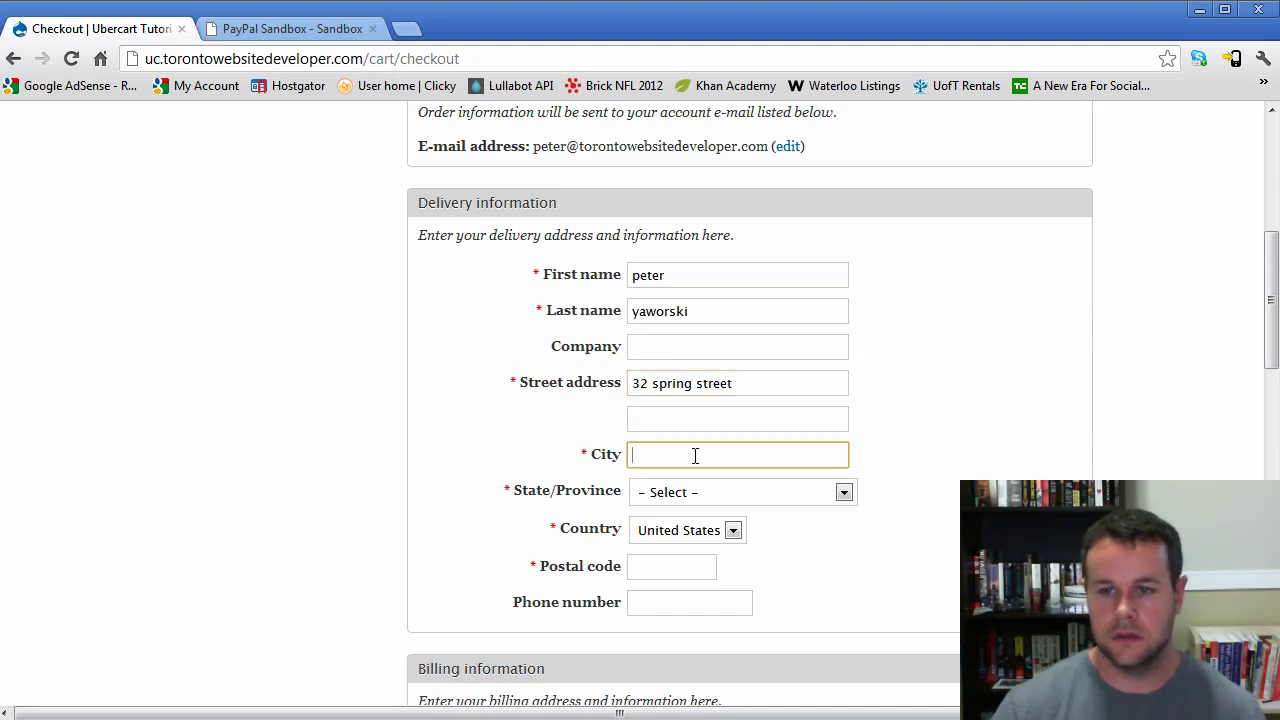
type("new york")
key("Tab")
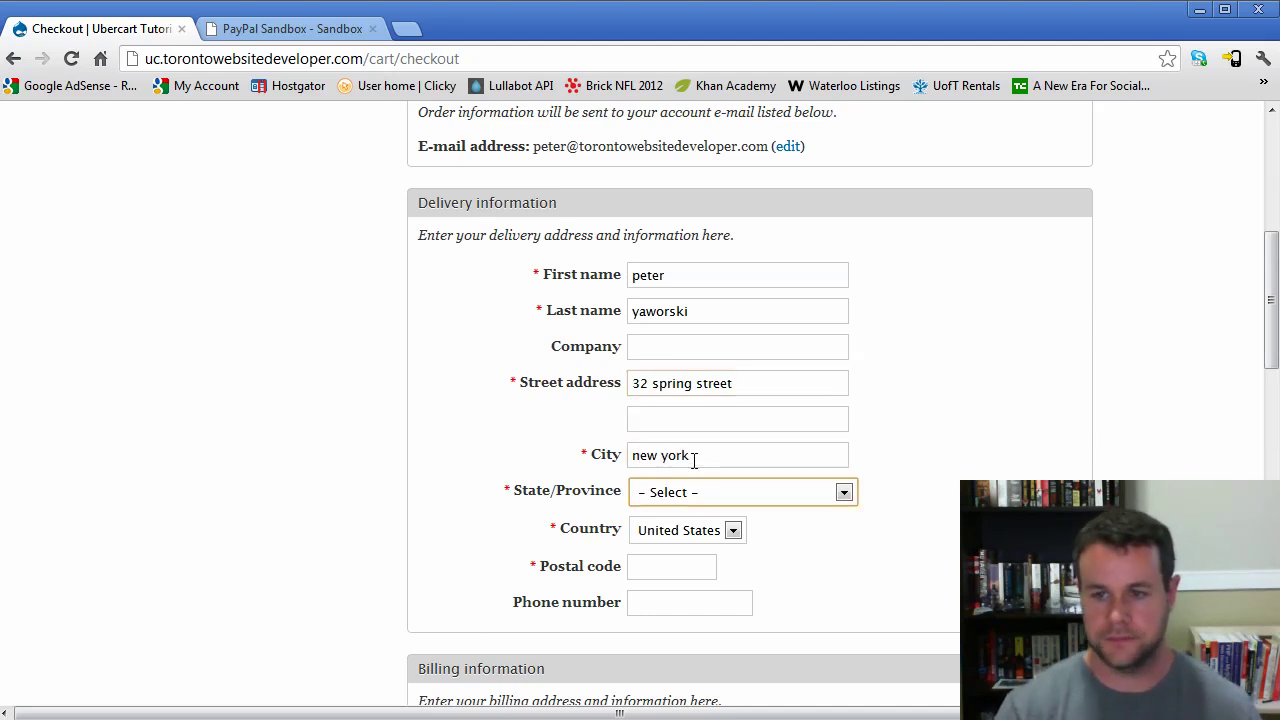
key("n")
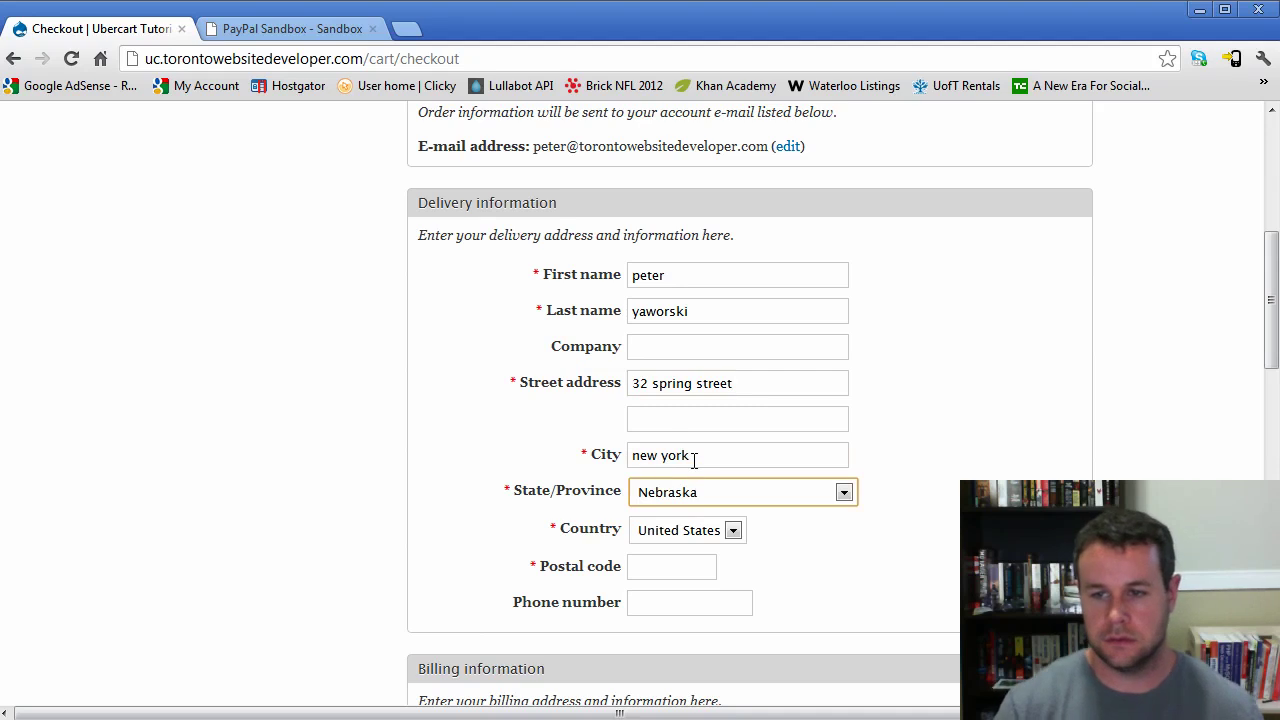
key("w")
key("n")
key("n")
key("n")
key("n")
key("n")
key("n")
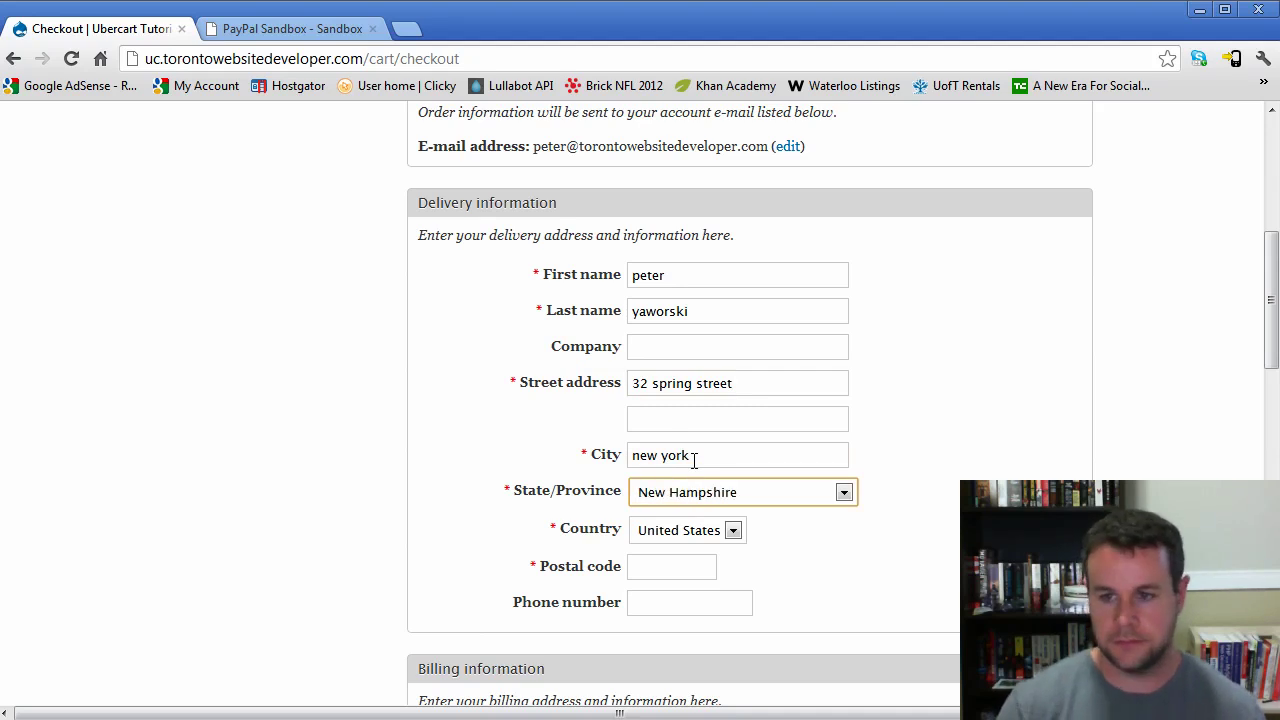
left_click(666, 559)
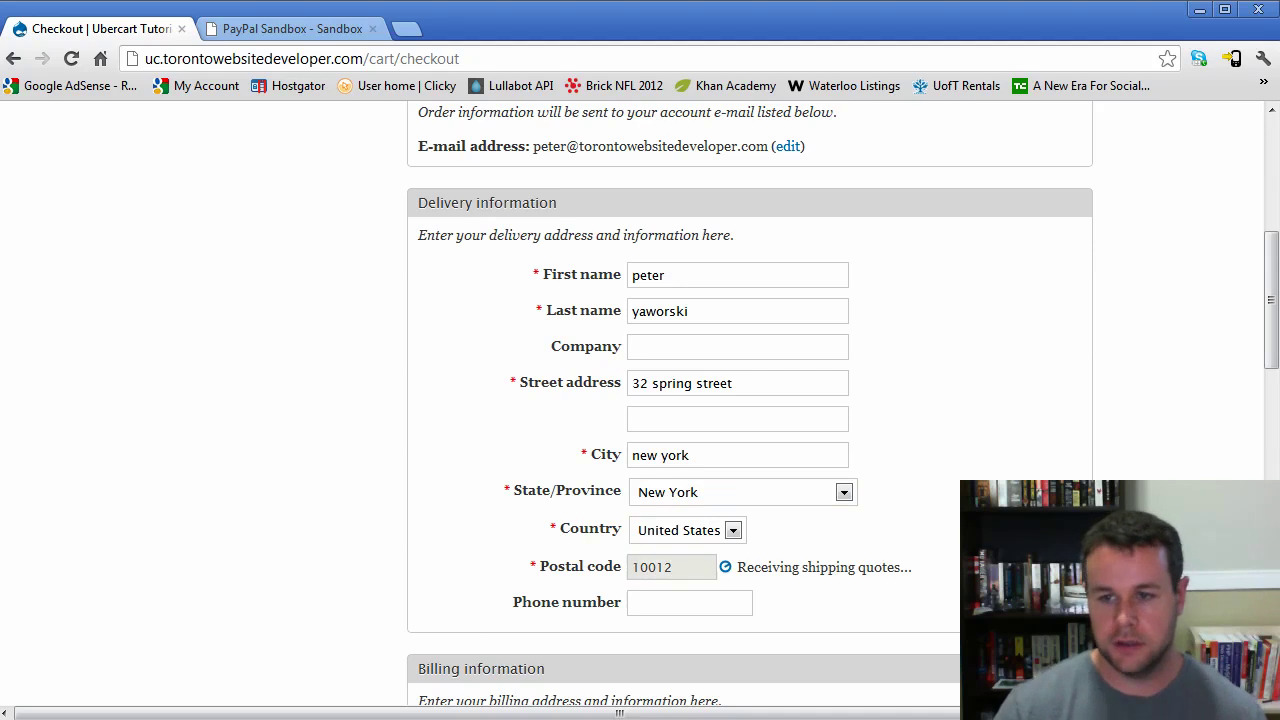
scroll(957, 598, "down", 4)
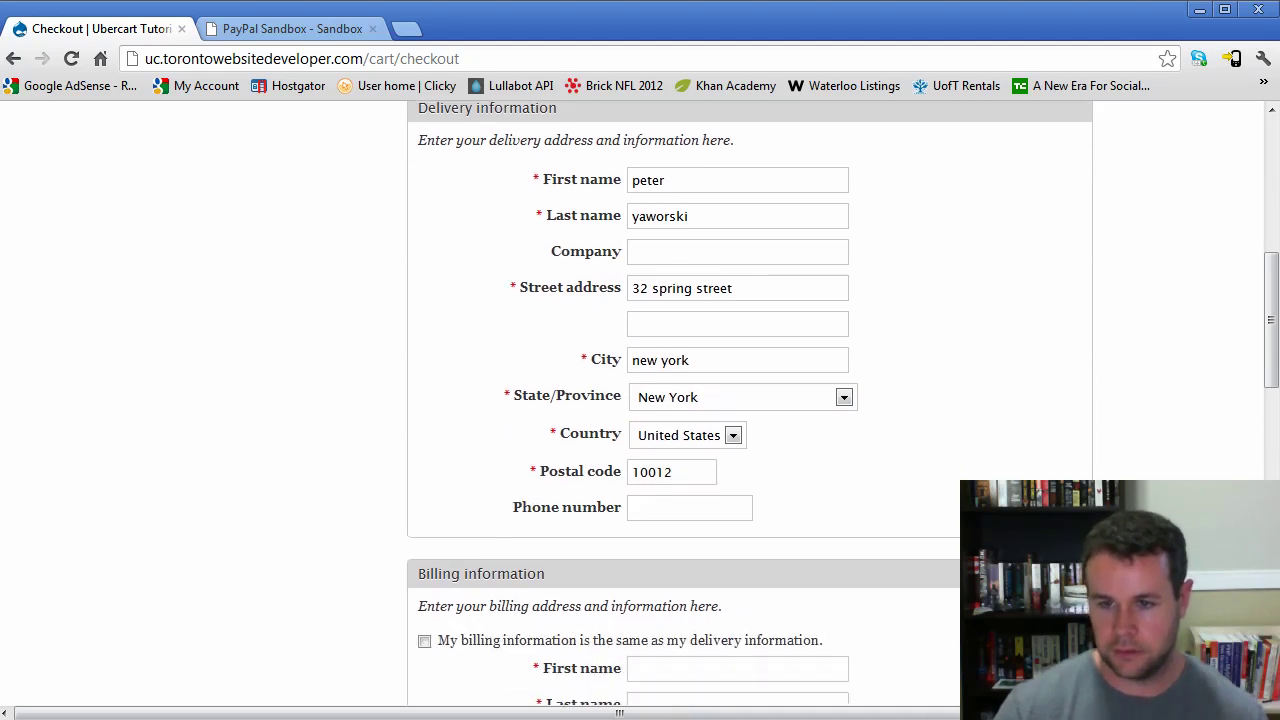
left_click(425, 342)
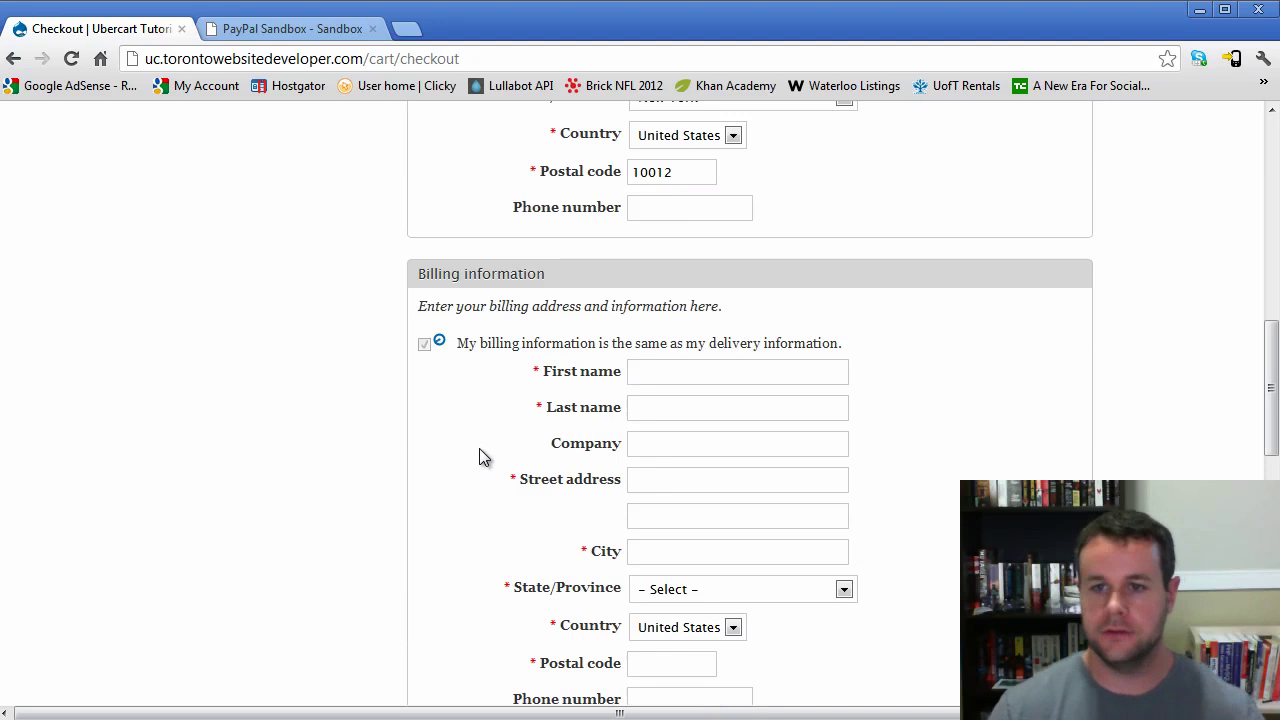
- Try the $15.00 flat shipping option, then reselect the $17.62 UPS Ground rate
scroll(820, 495, "down", 2)
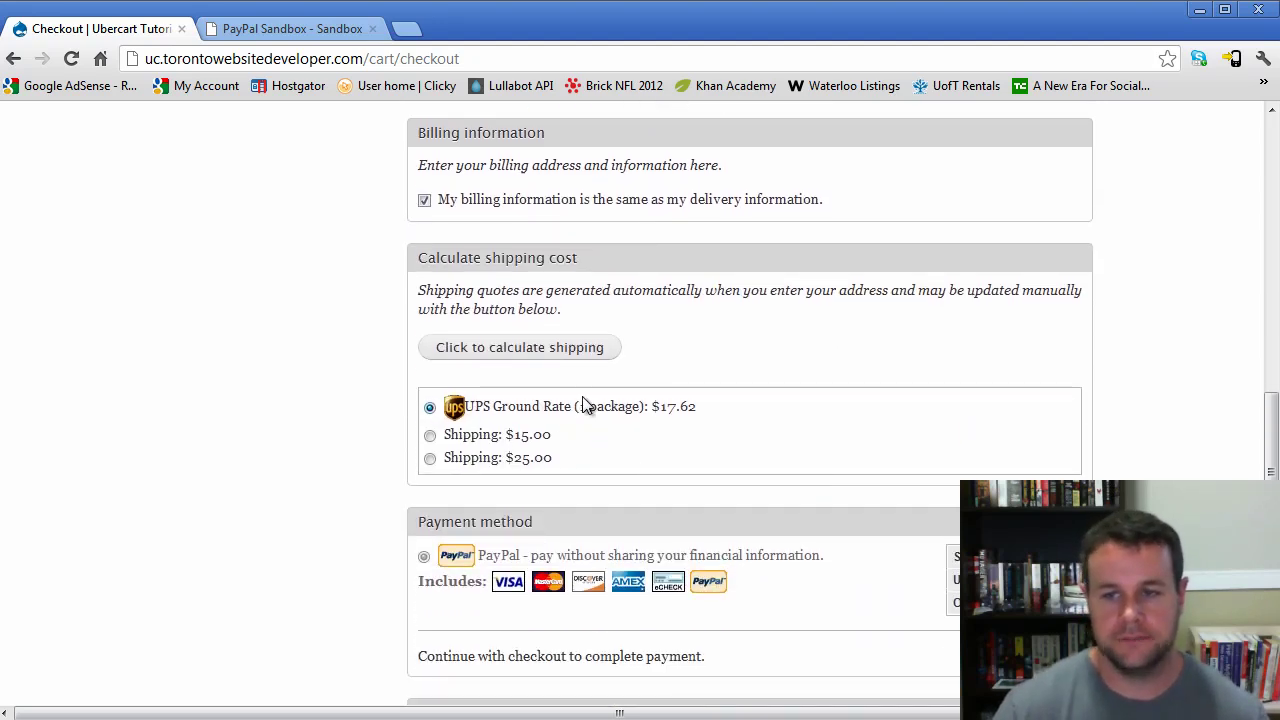
left_click_drag(714, 401, 736, 415)
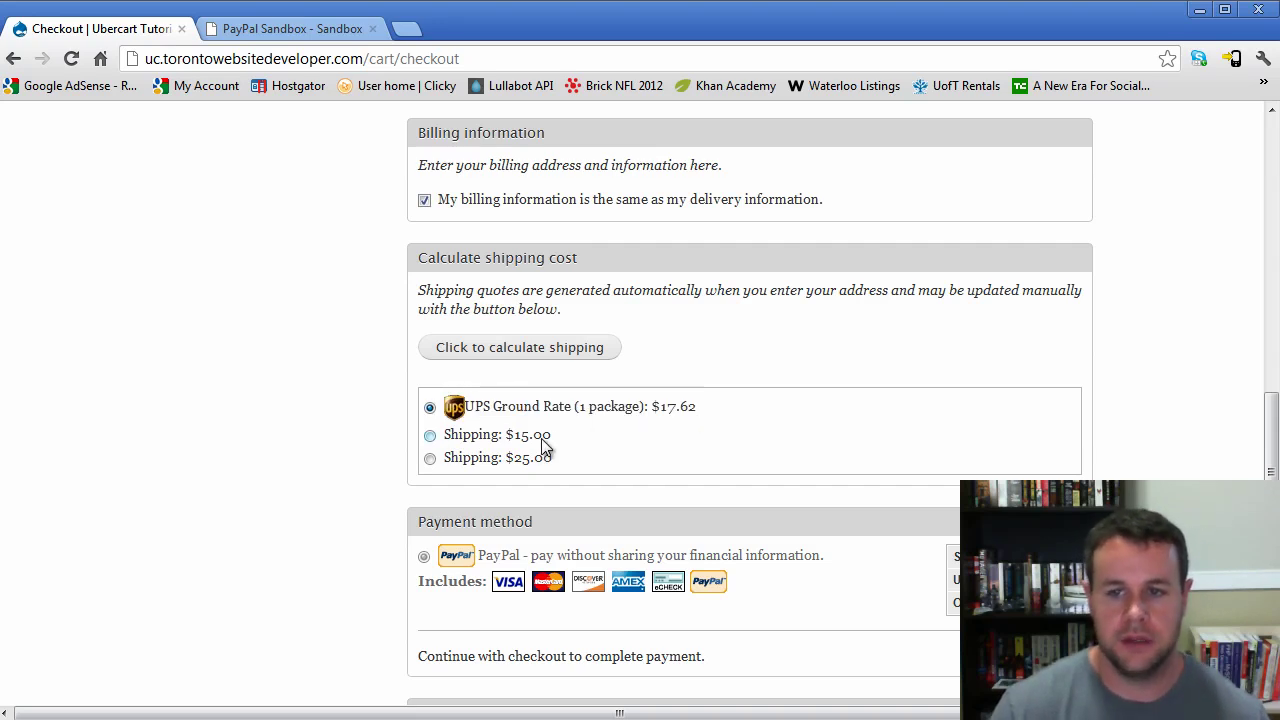
left_click_drag(550, 436, 432, 436)
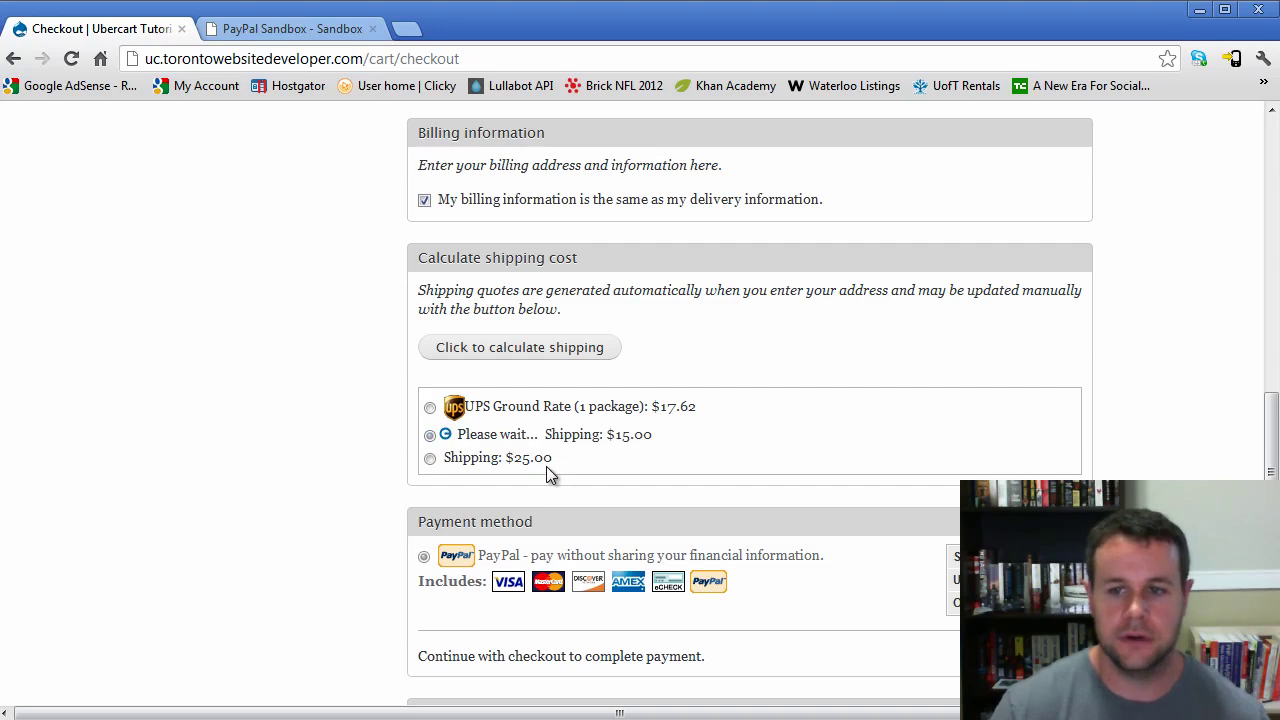
left_click(430, 408)
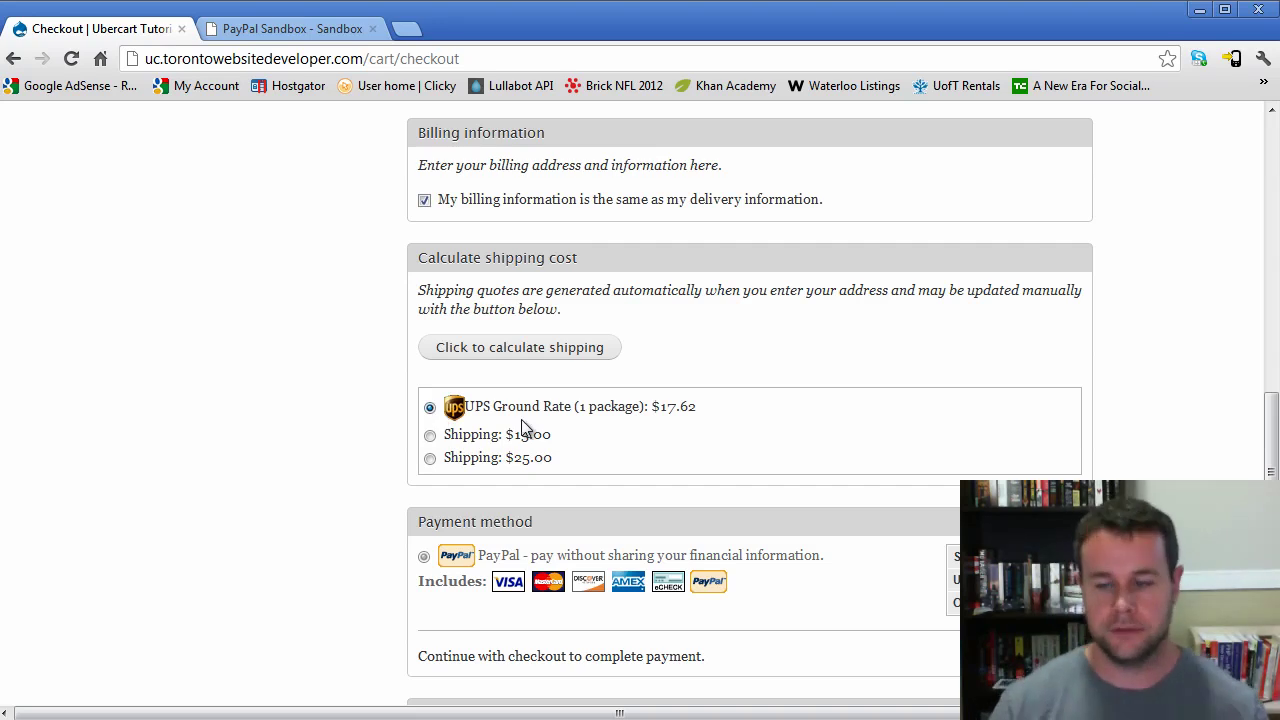
- Review the order totalling $32.61, then go back to the checkout form
scroll(600, 242, "down", 1)
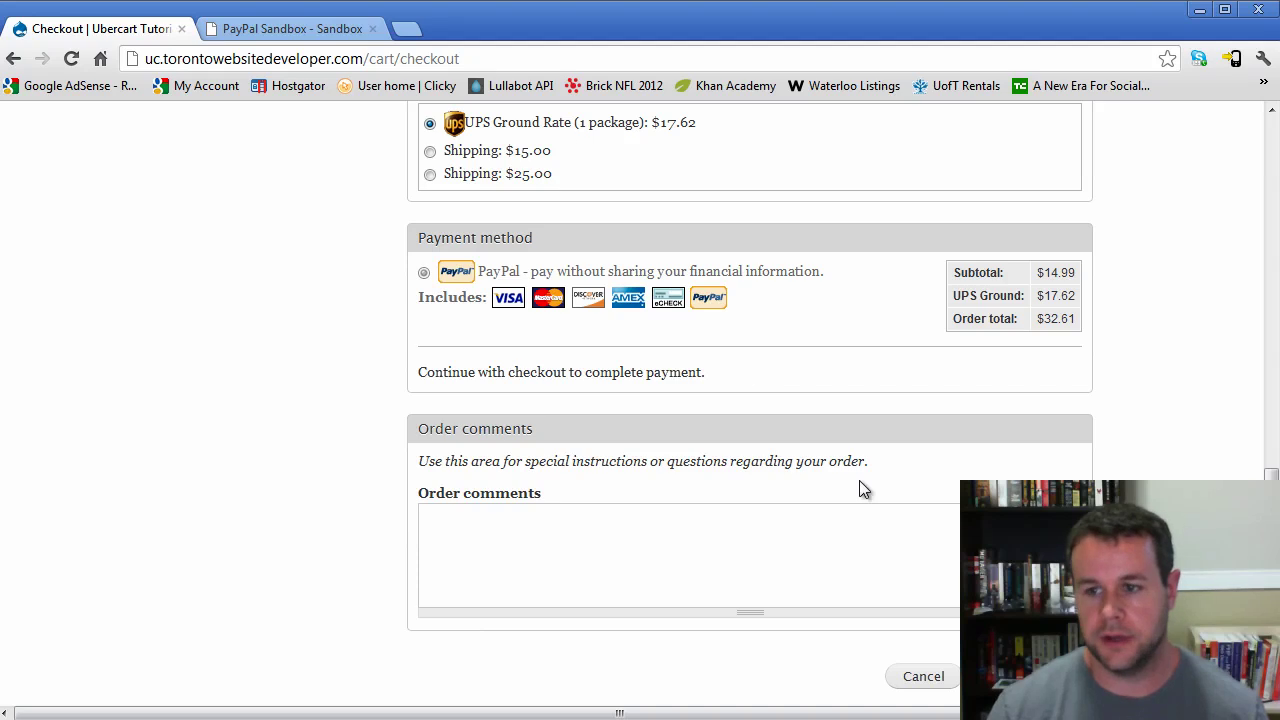
key("Return")
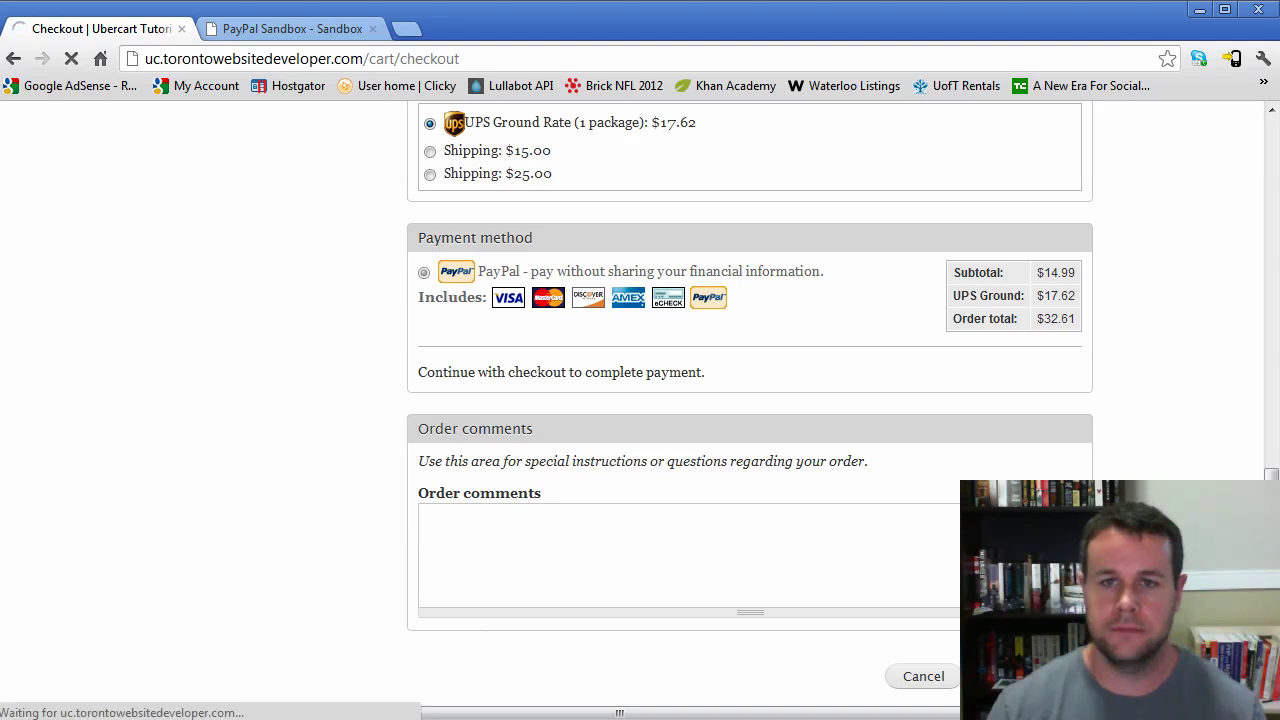
scroll(718, 500, "down", 4)
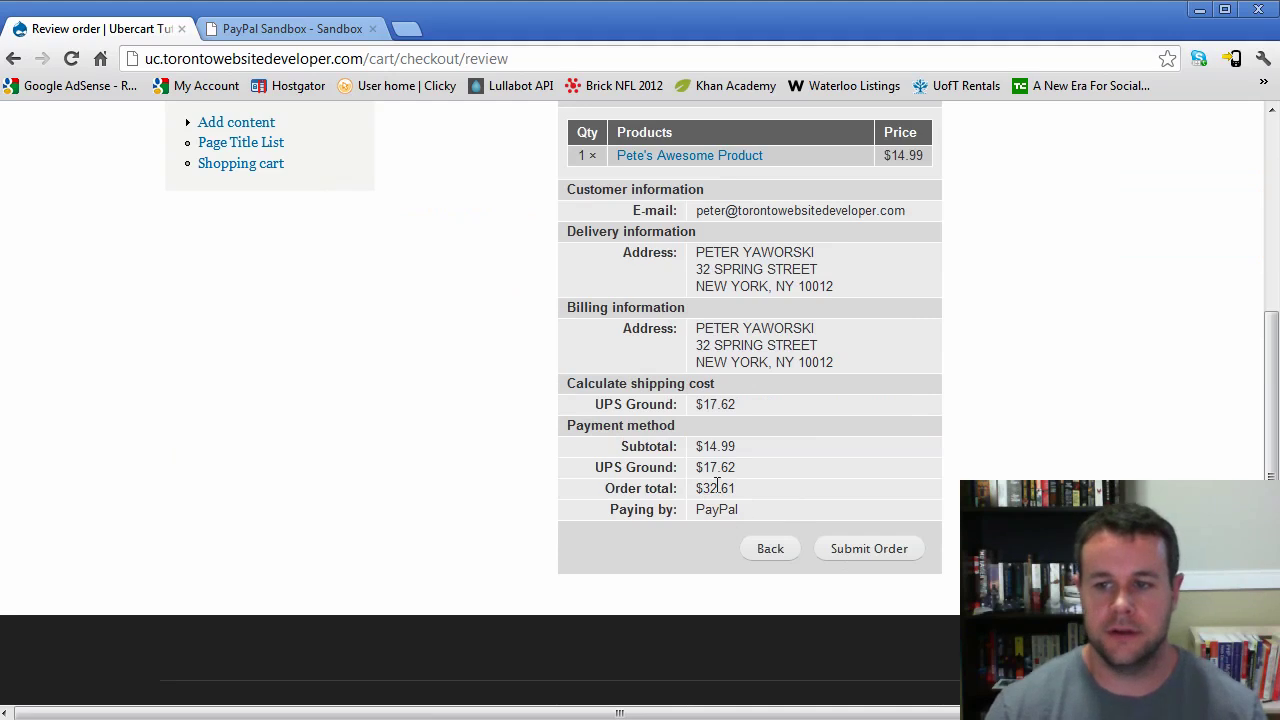
left_click(767, 550)
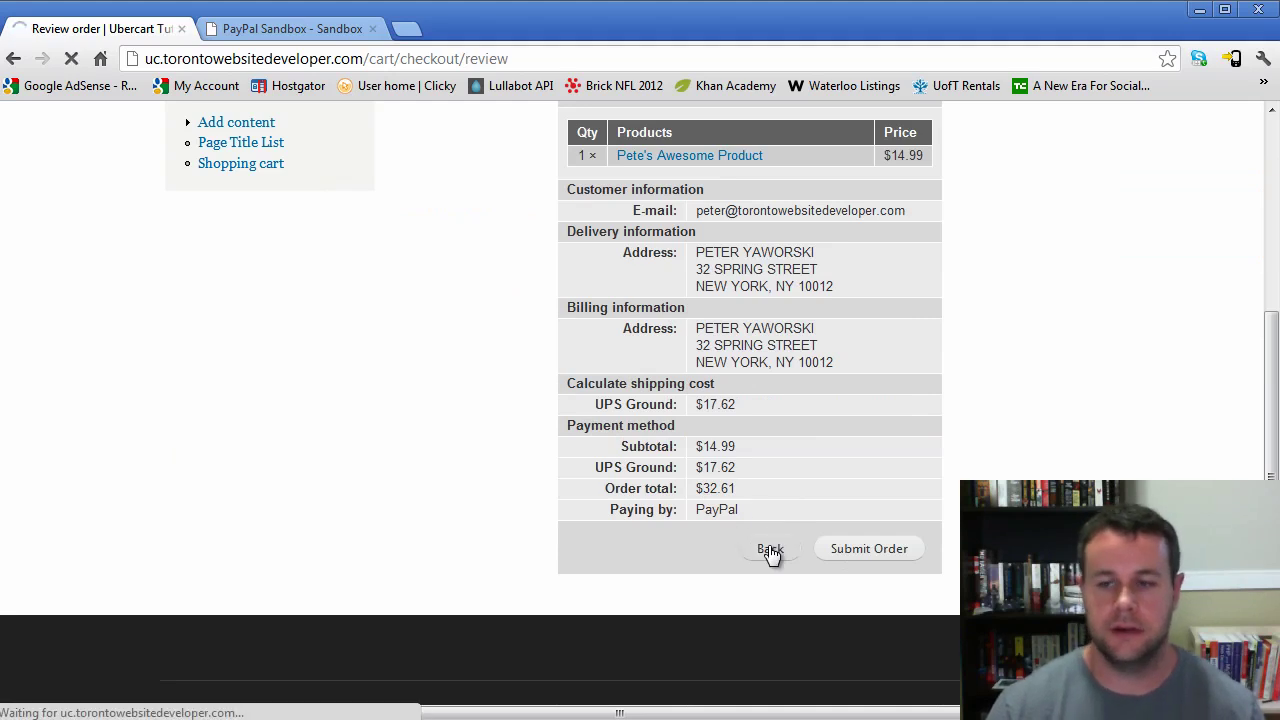
- Change the delivery address to a Toronto street with country Canada, province Ontario, and new postal code
scroll(909, 497, "down", 4)
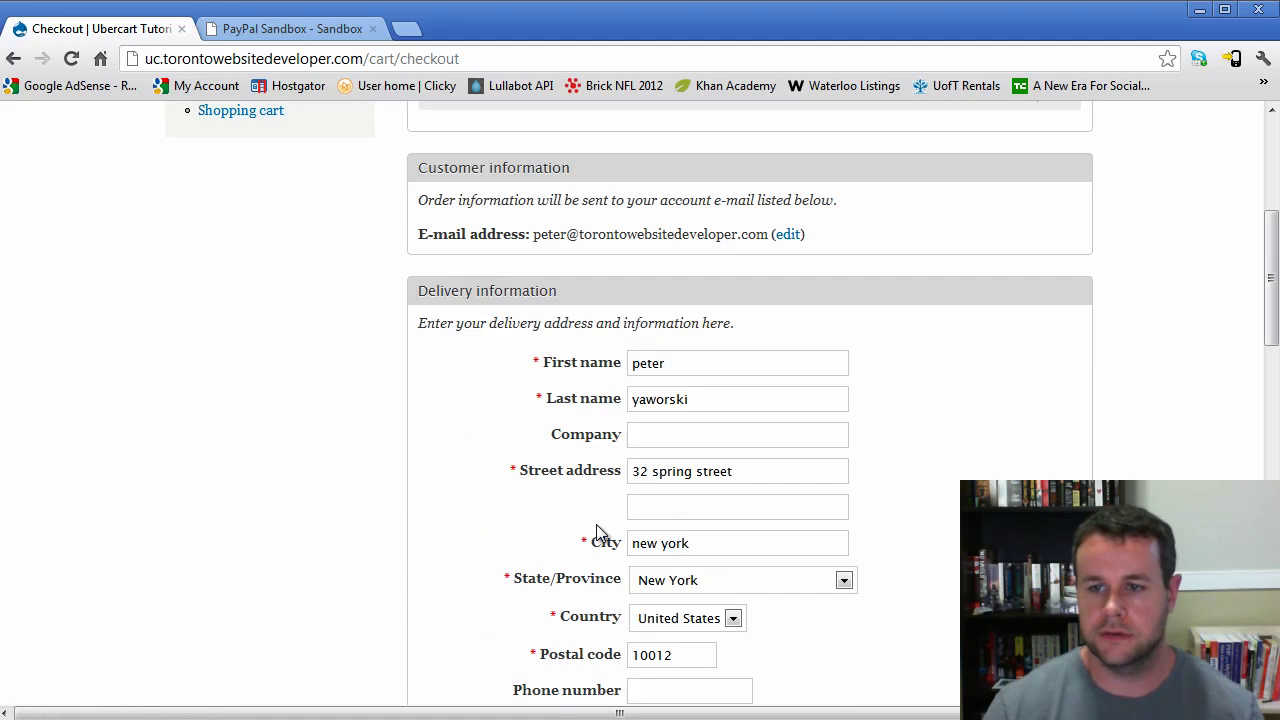
left_click_drag(760, 480, 581, 488)
type("1 yon")
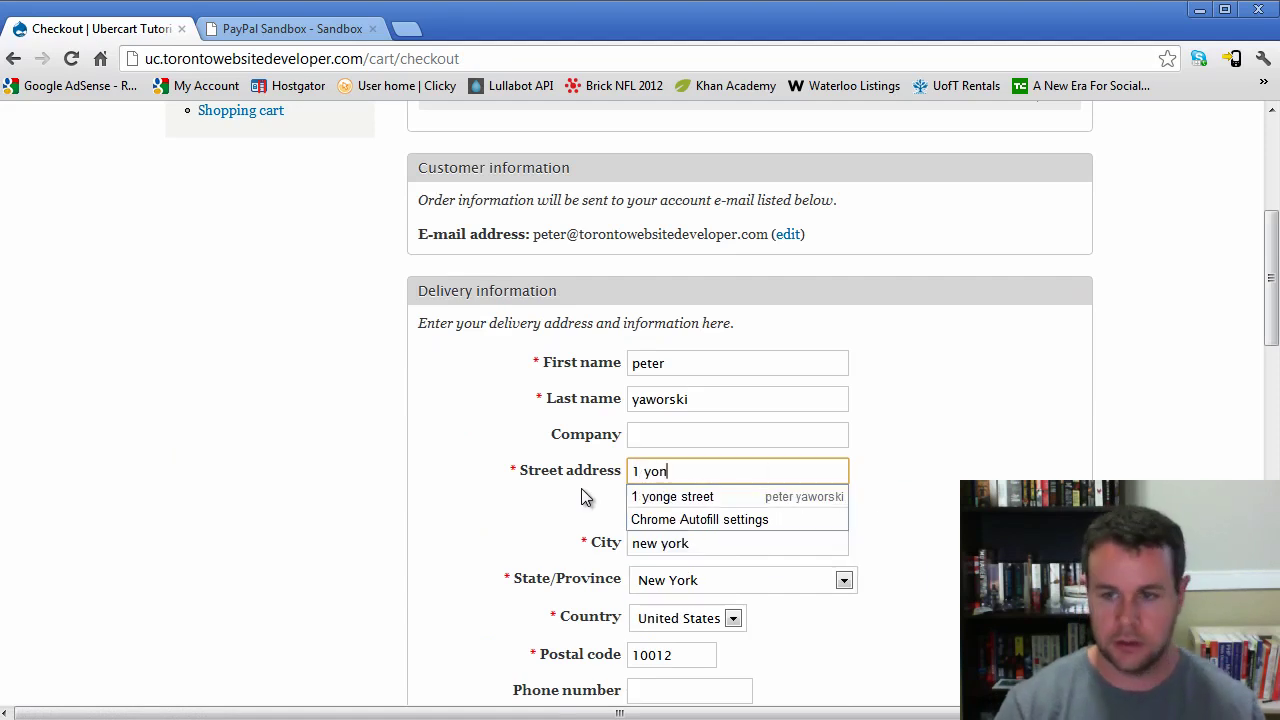
type("ge street")
key("Tab")
key("Tab")
type("t")
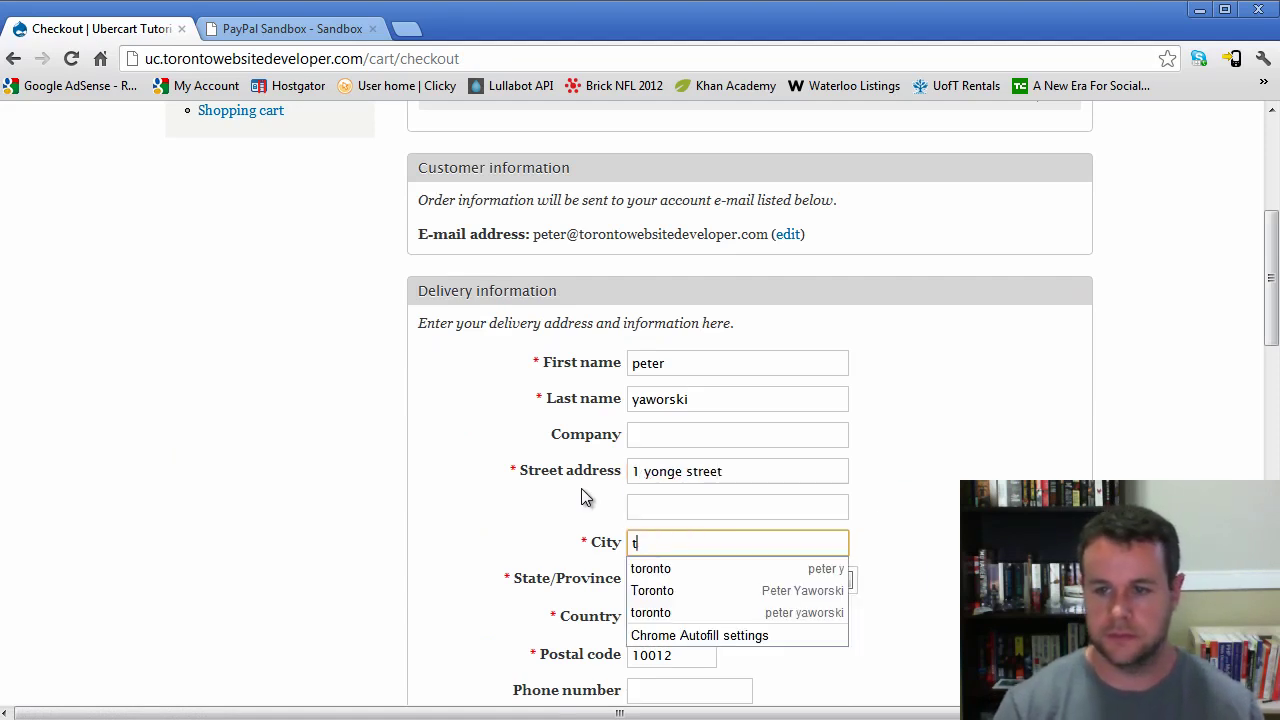
type("oronto")
key("Tab")
key("Tab")
key("c")
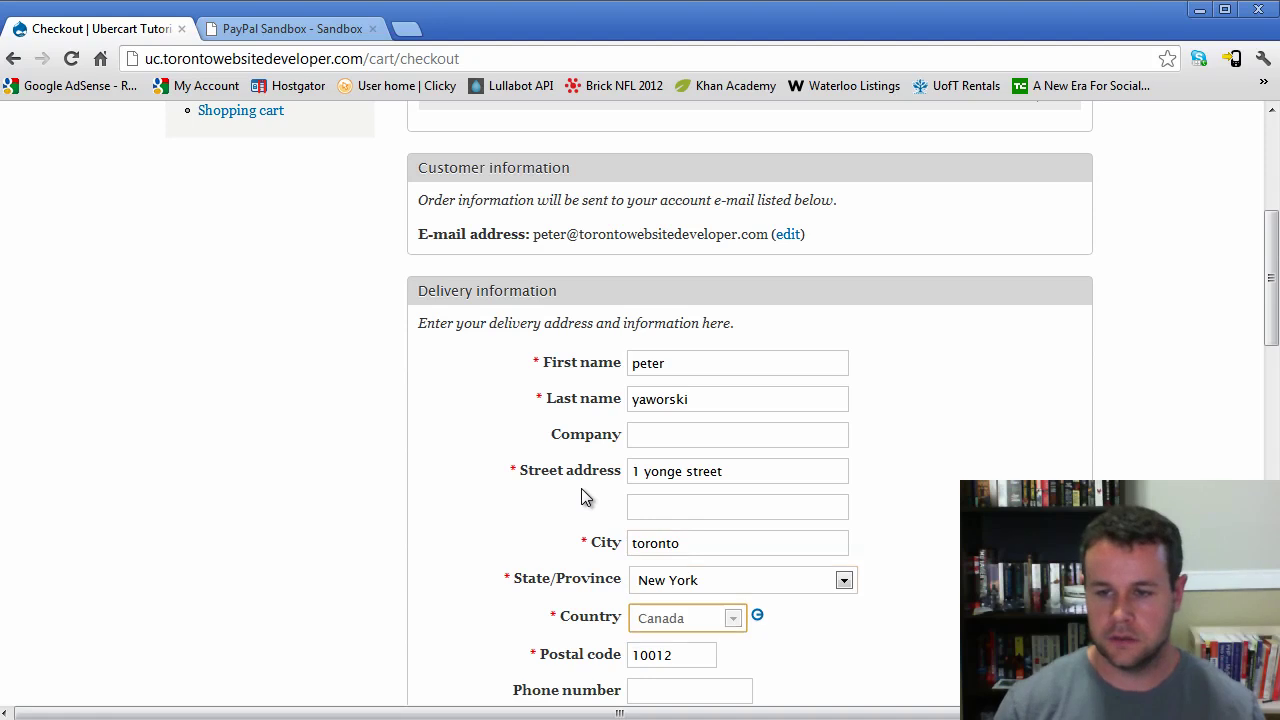
key("shift+Tab")
key("o")
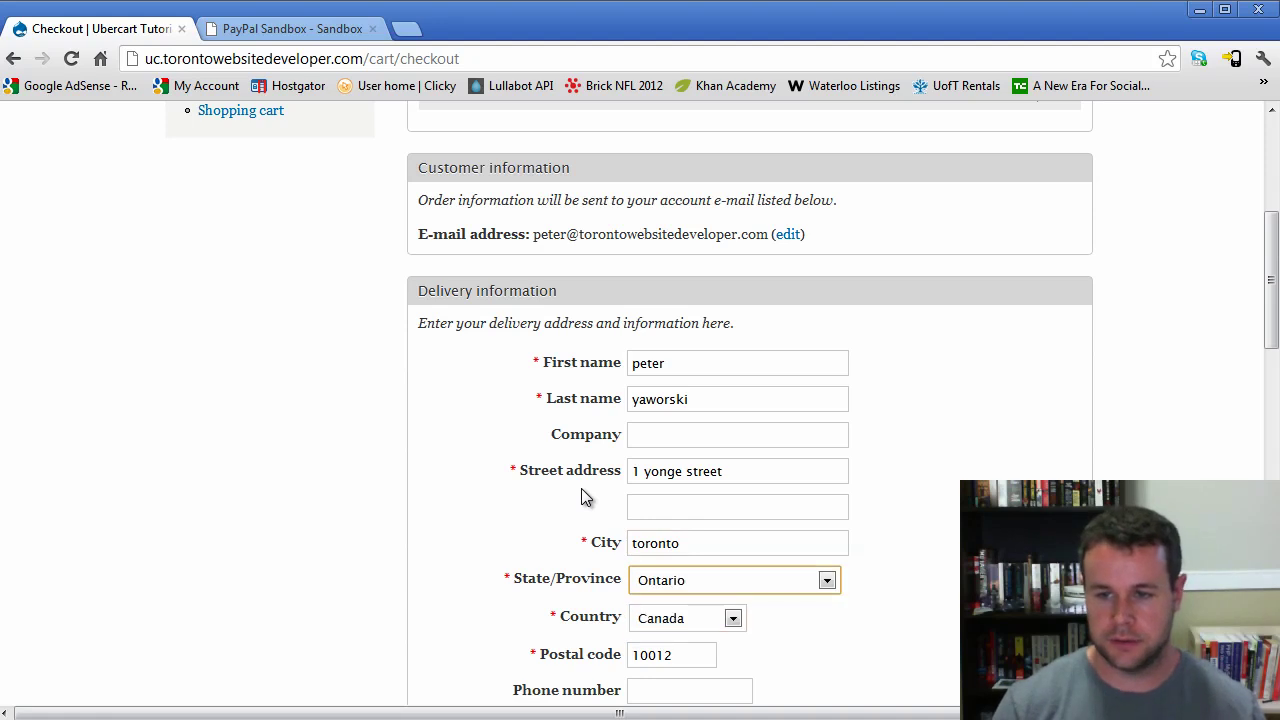
key("Tab")
key("Tab")
type("l4k")
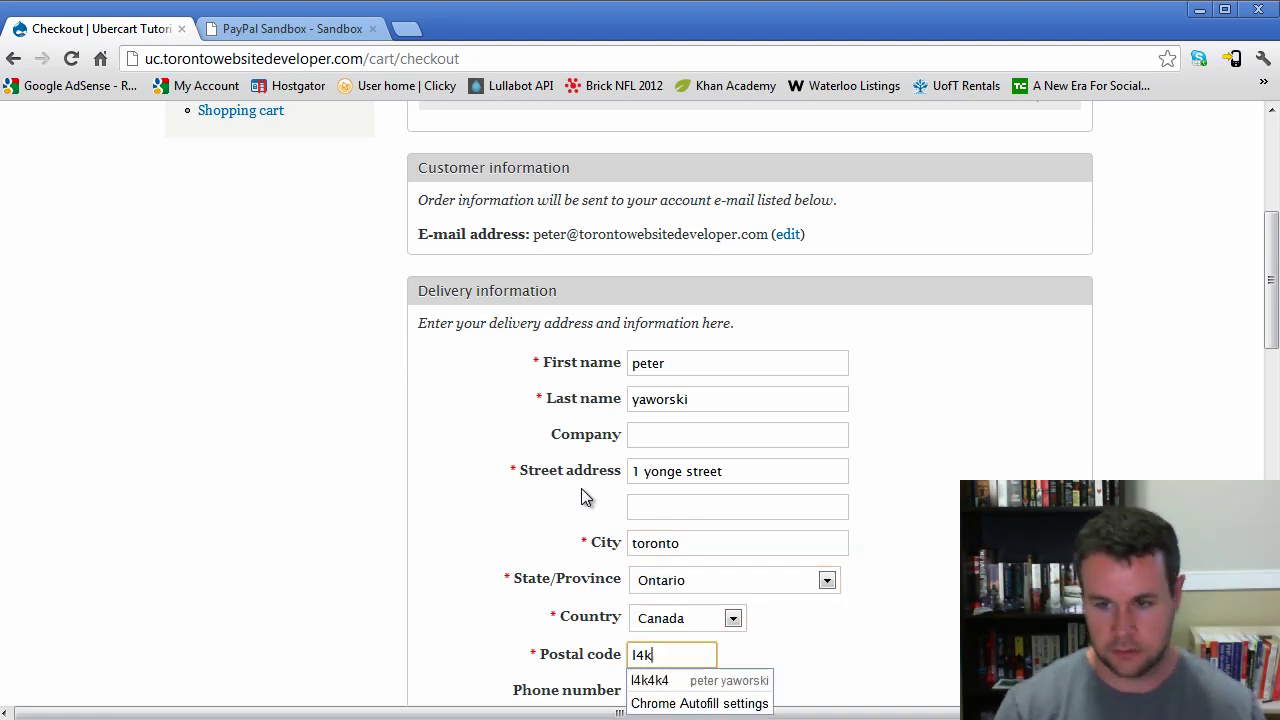
type("4k4")
left_click(898, 599)
- Make billing match delivery and check the $15.00 shipping and $29.99 total
scroll(919, 548, "down", 3)
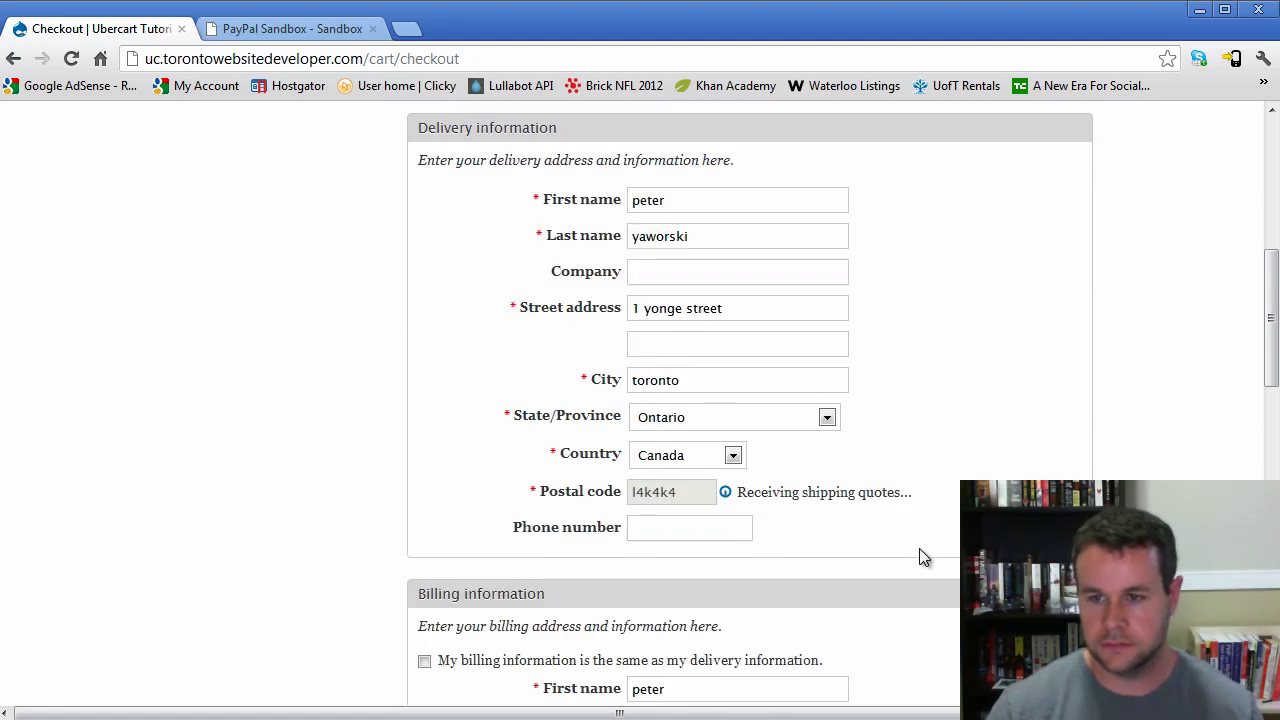
scroll(912, 558, "down", 1)
left_click(424, 434)
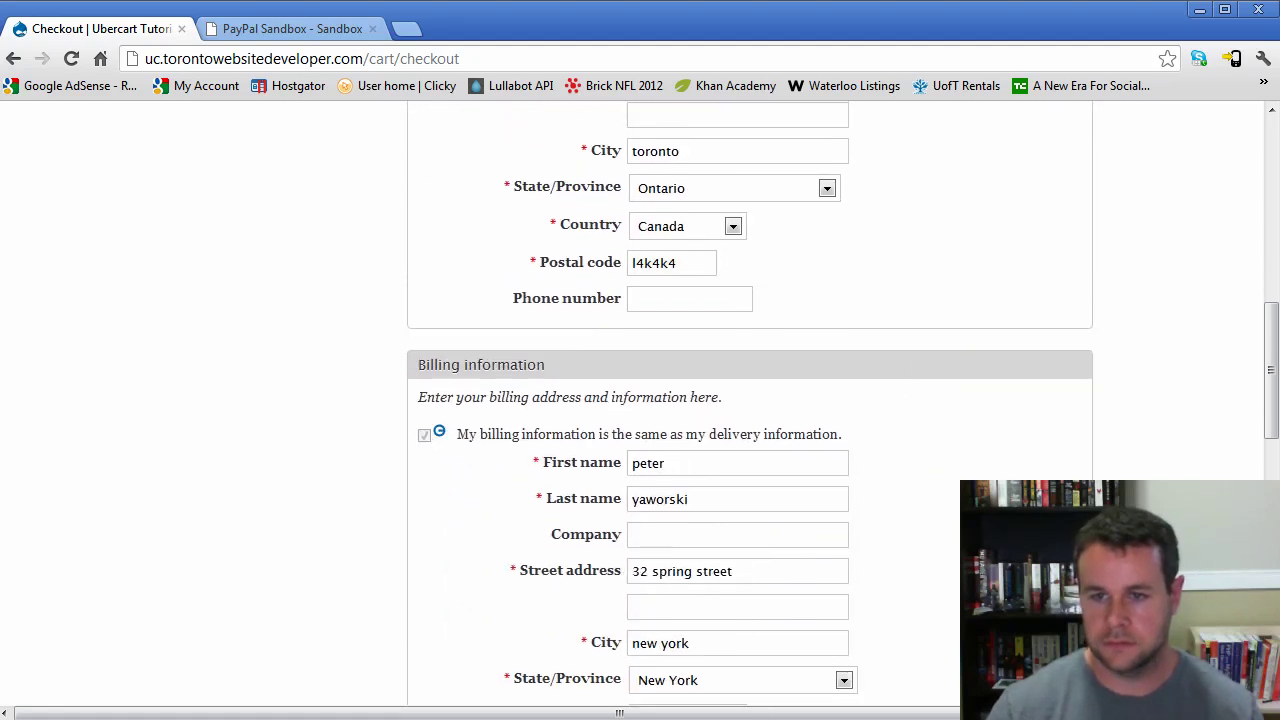
scroll(700, 540, "down", 1)
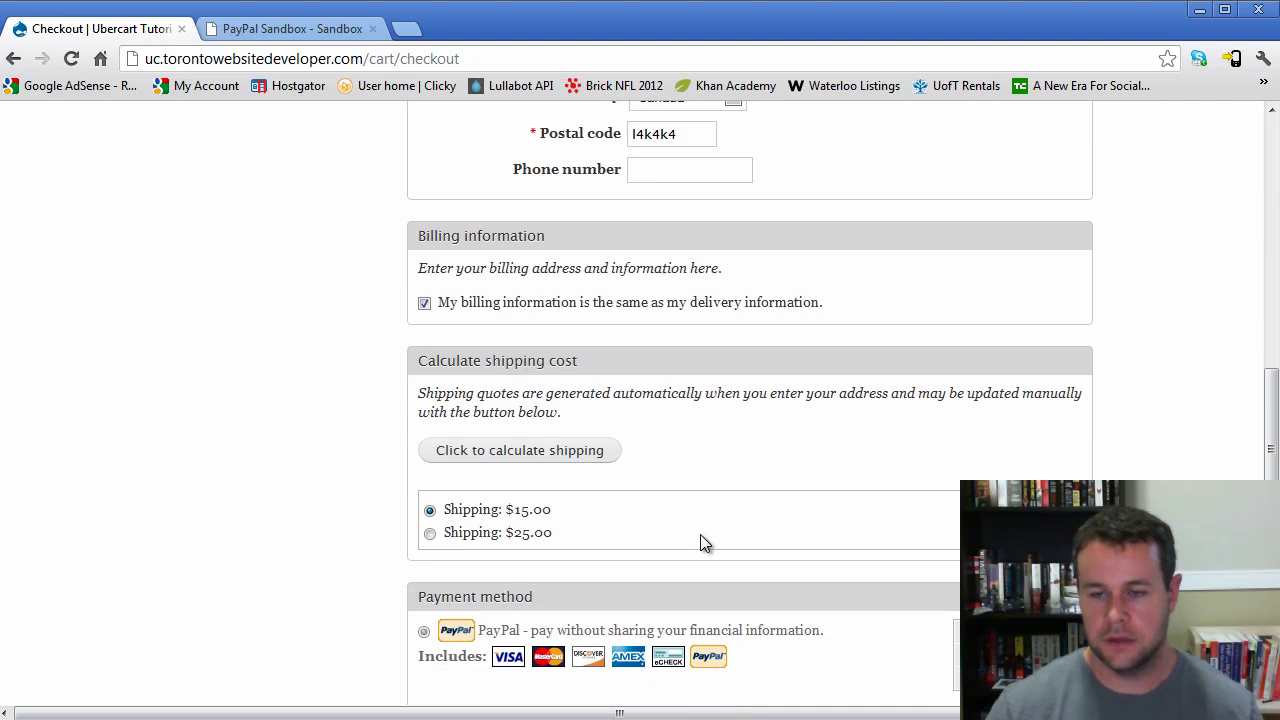
scroll(766, 571, "up", 2)
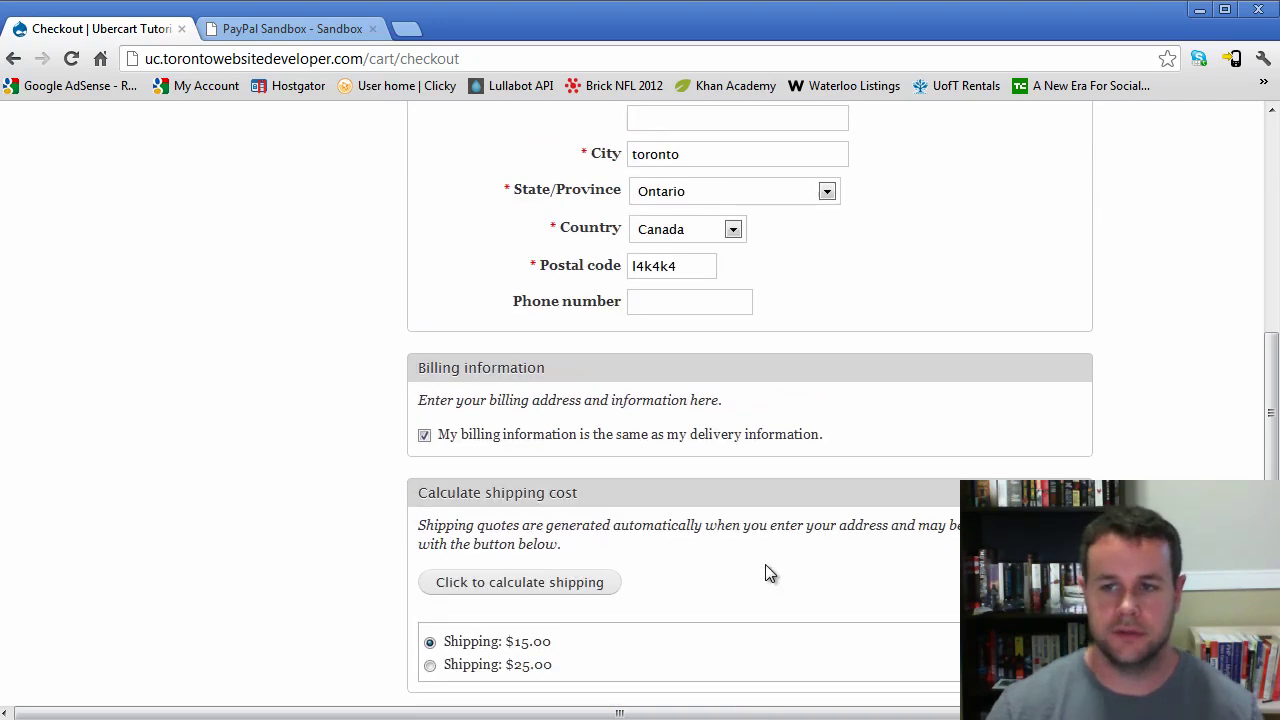
scroll(764, 493, "down", 3)
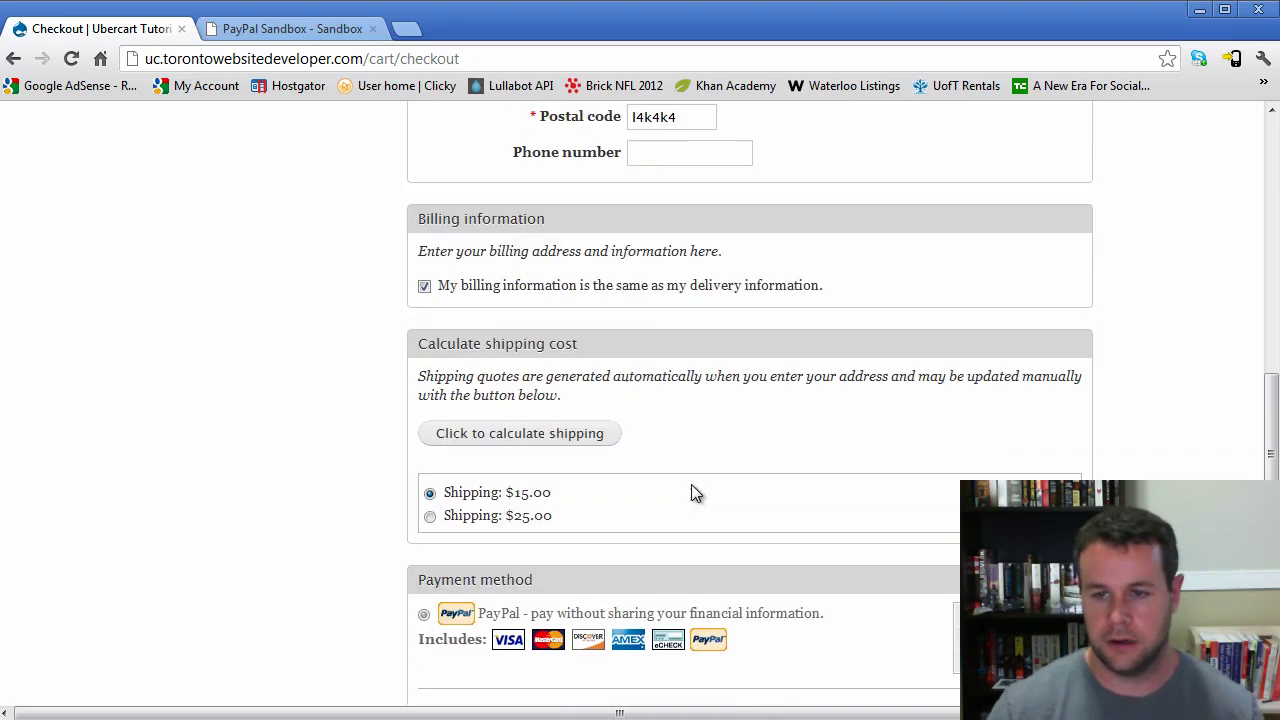
scroll(760, 495, "down", 1)
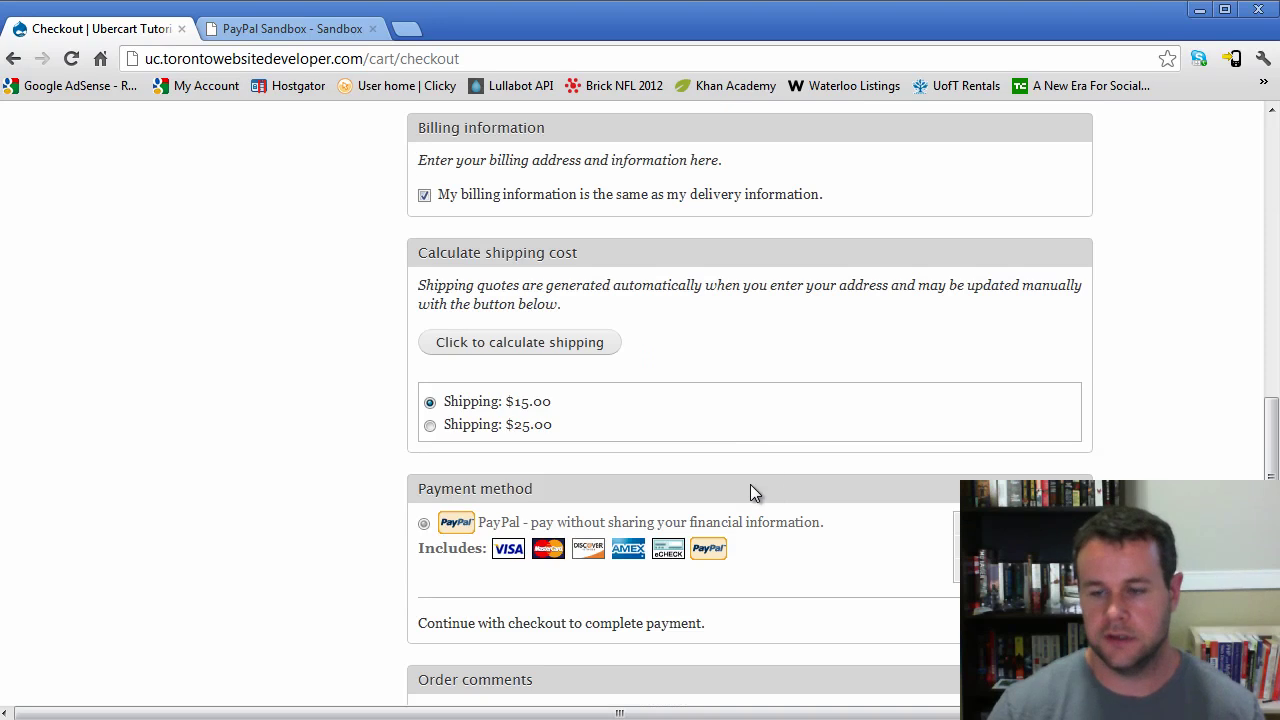
scroll(850, 400, "down", 1)
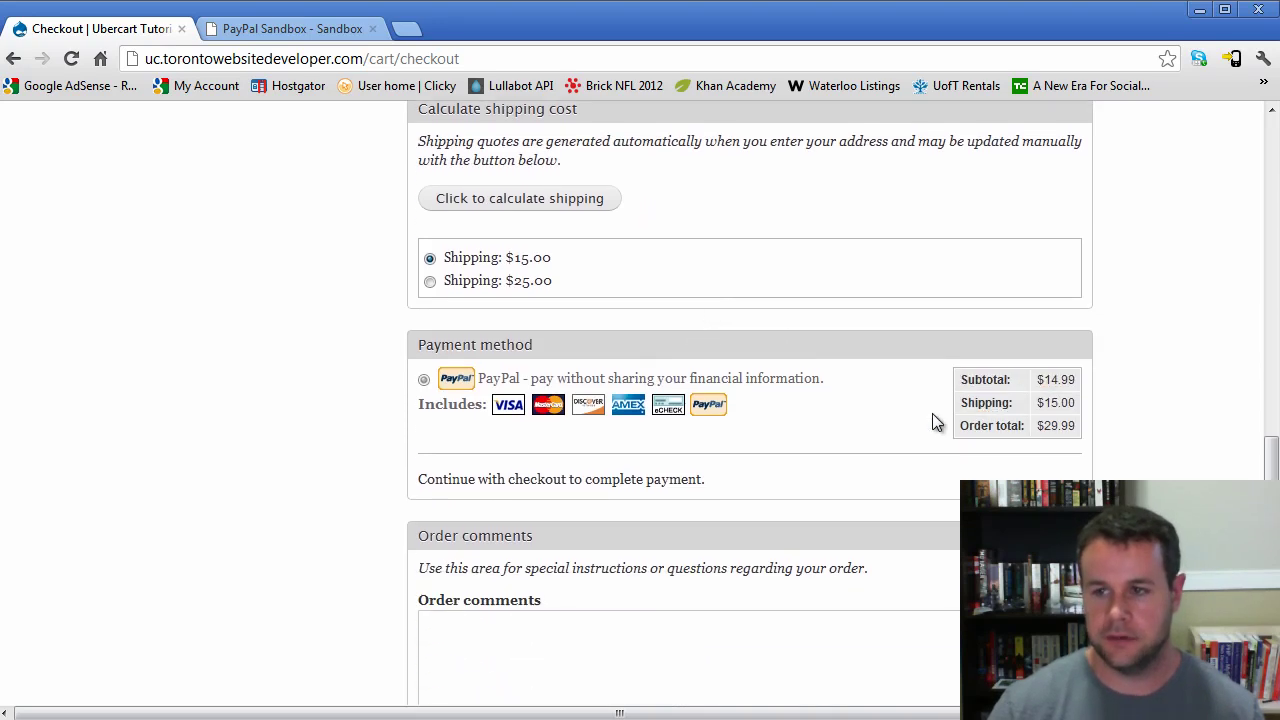
scroll(945, 417, "down", 2)
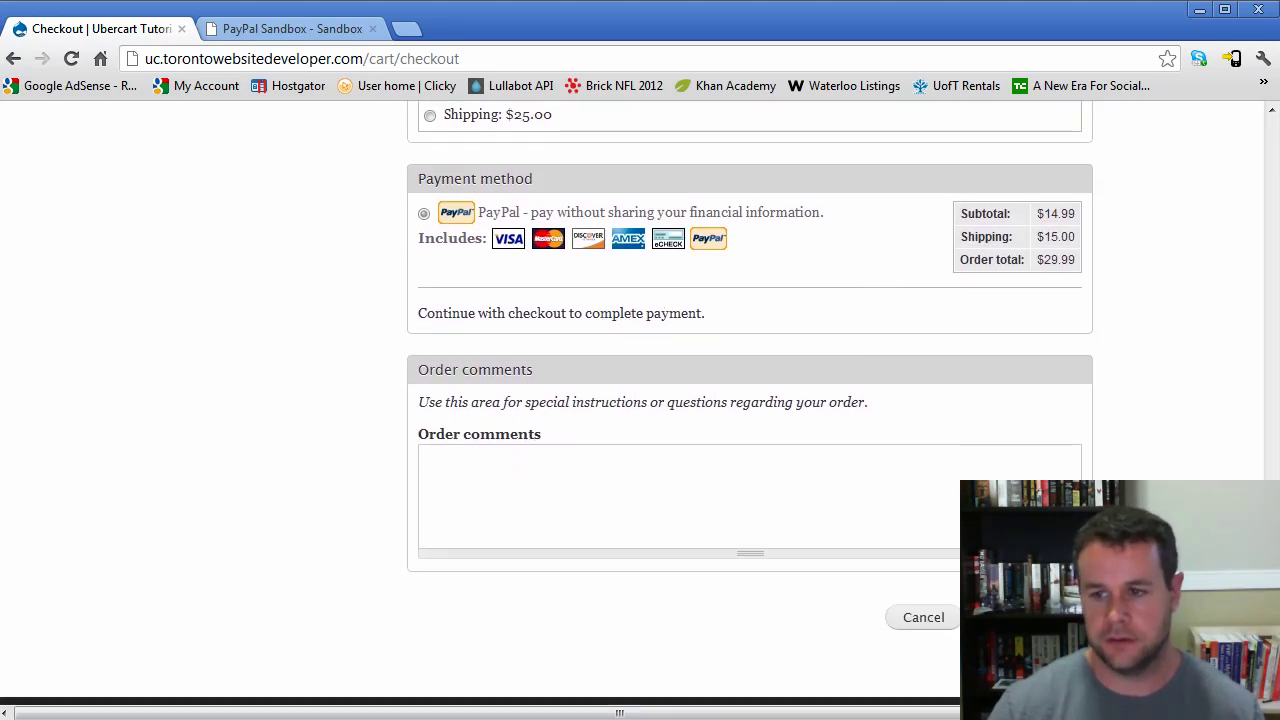
- Review the order with $1.95 Ontario HST and a $31.94 total, then submit it to PayPal
left_click(1030, 617)
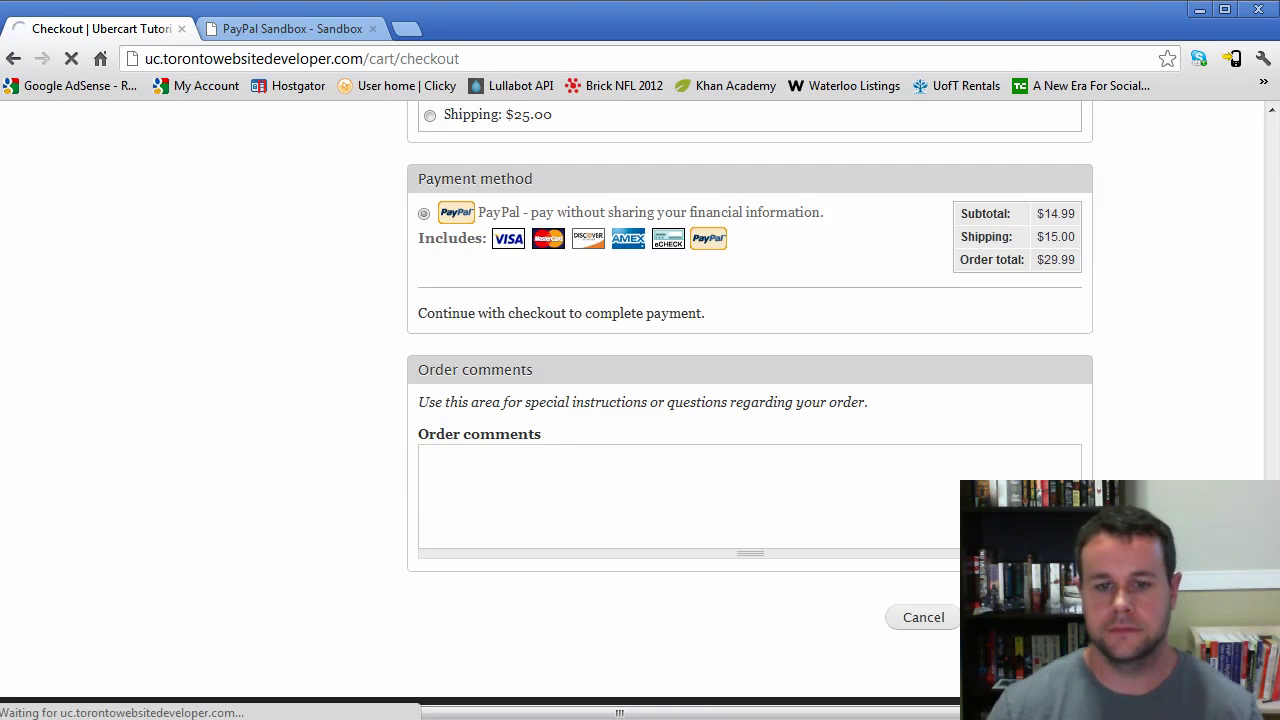
scroll(949, 615, "down", 4)
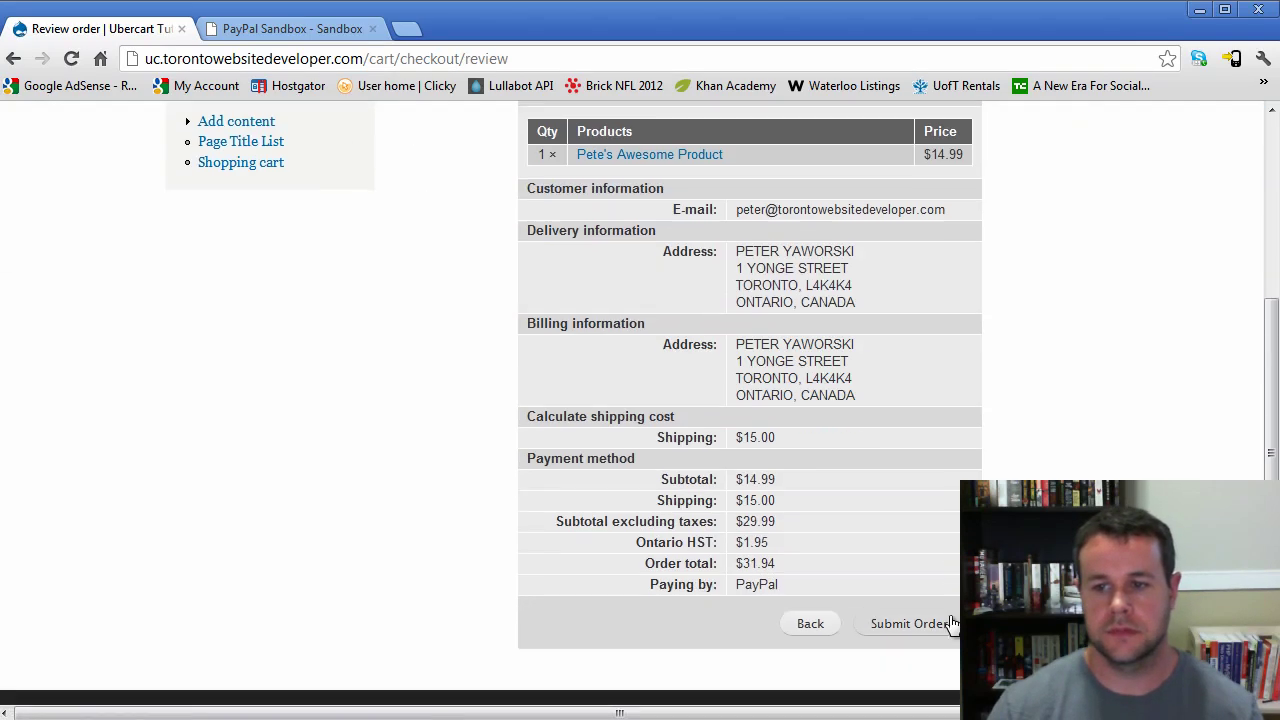
left_click_drag(946, 533, 632, 545)
left_click(813, 551)
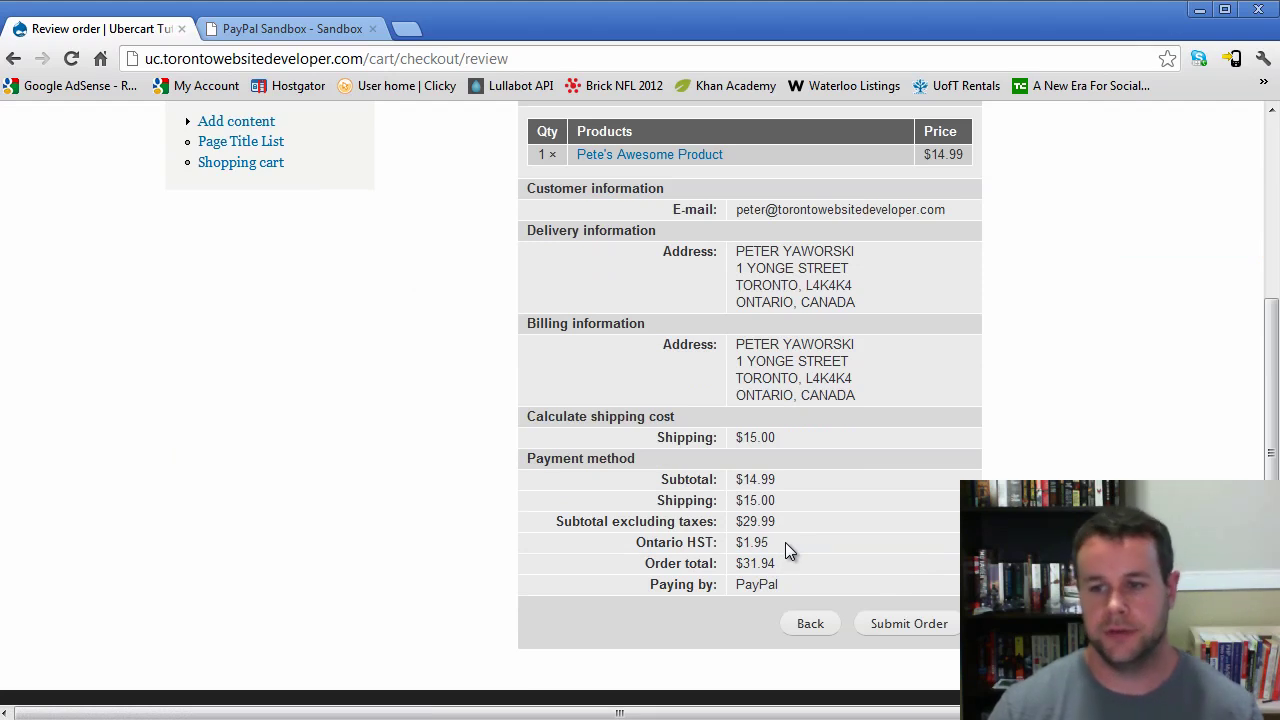
left_click(903, 626)
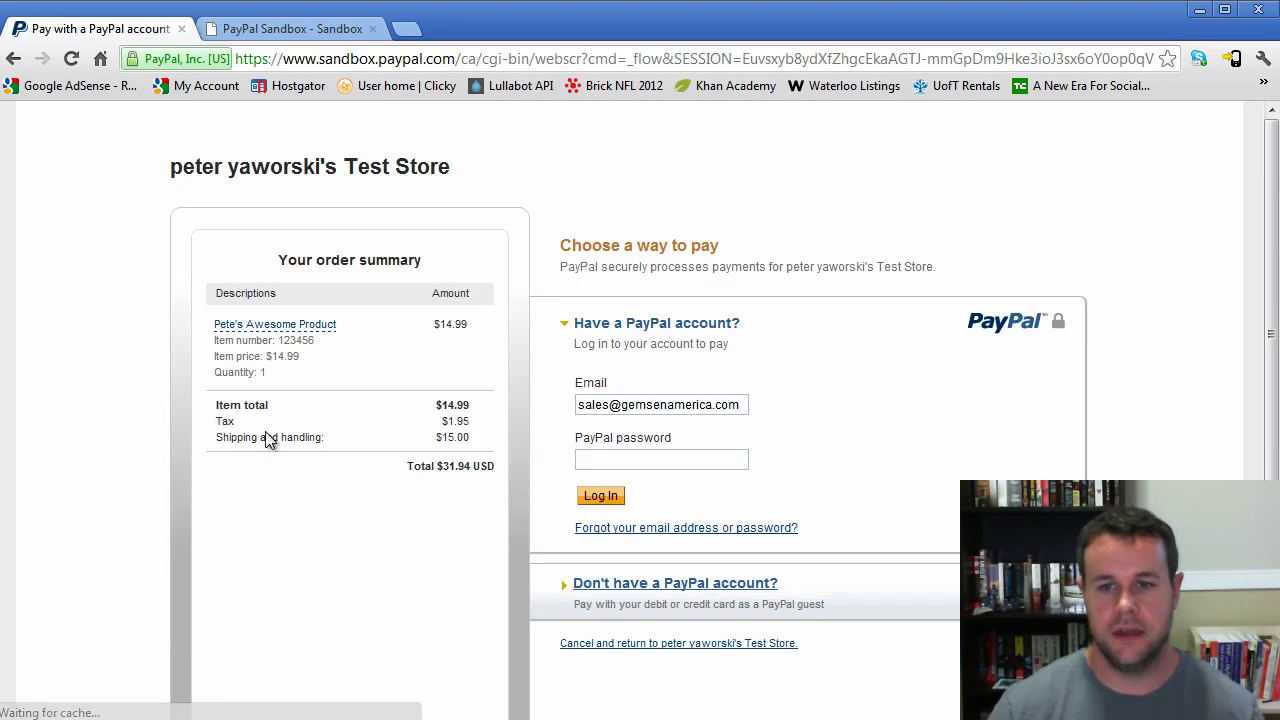
- Check PayPal's summary: $31.94 USD total including $1.95 tax and $15.00 shipping
double_click(482, 468)
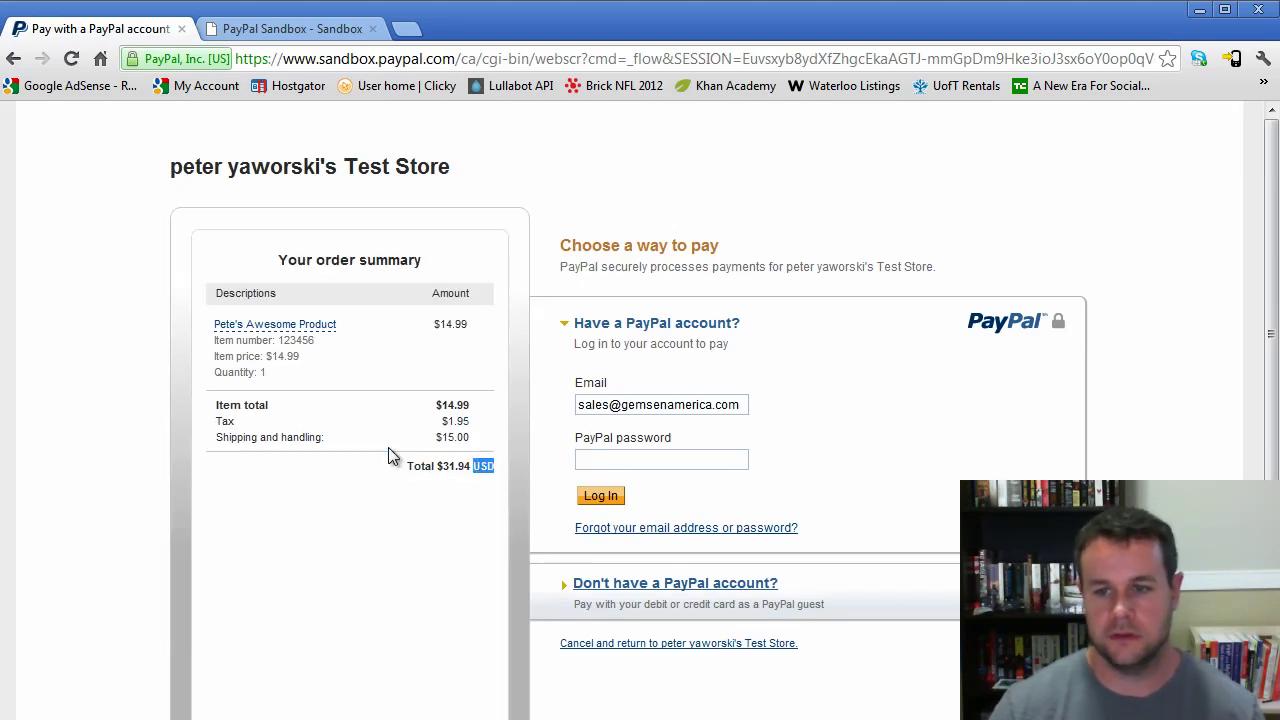
scroll(757, 430, "down", 1)
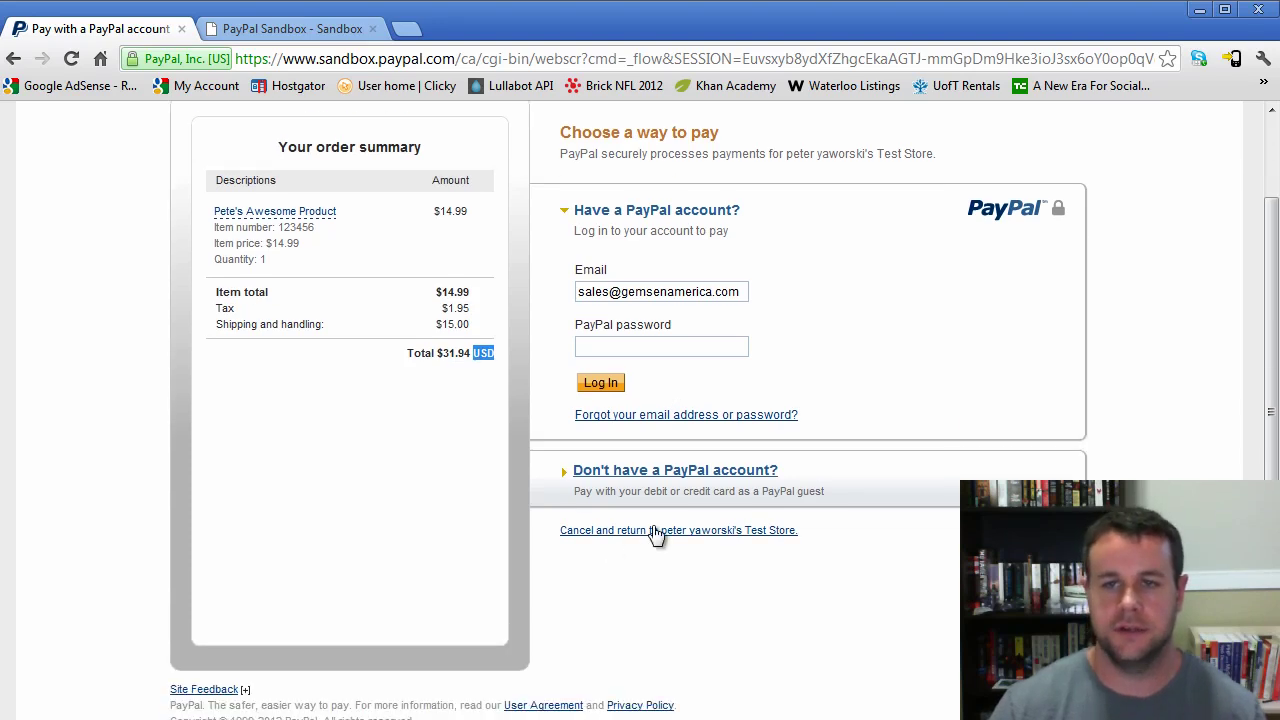
scroll(648, 490, "up", 1)
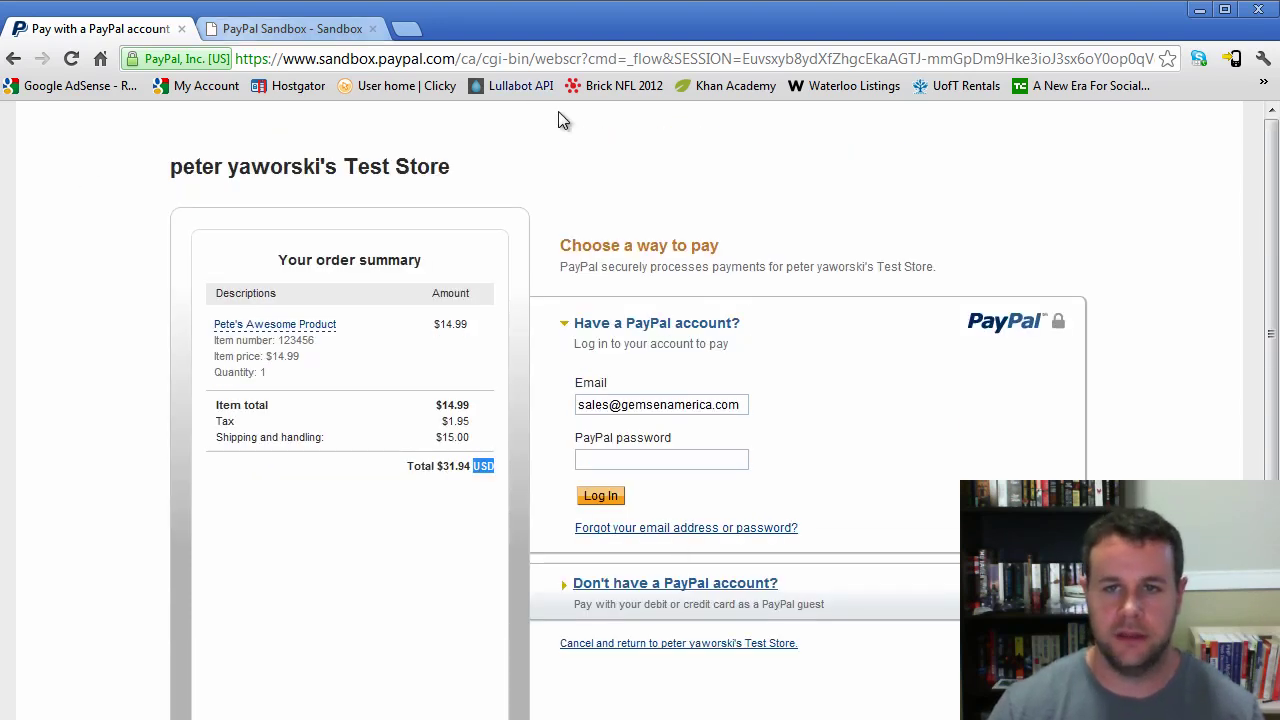